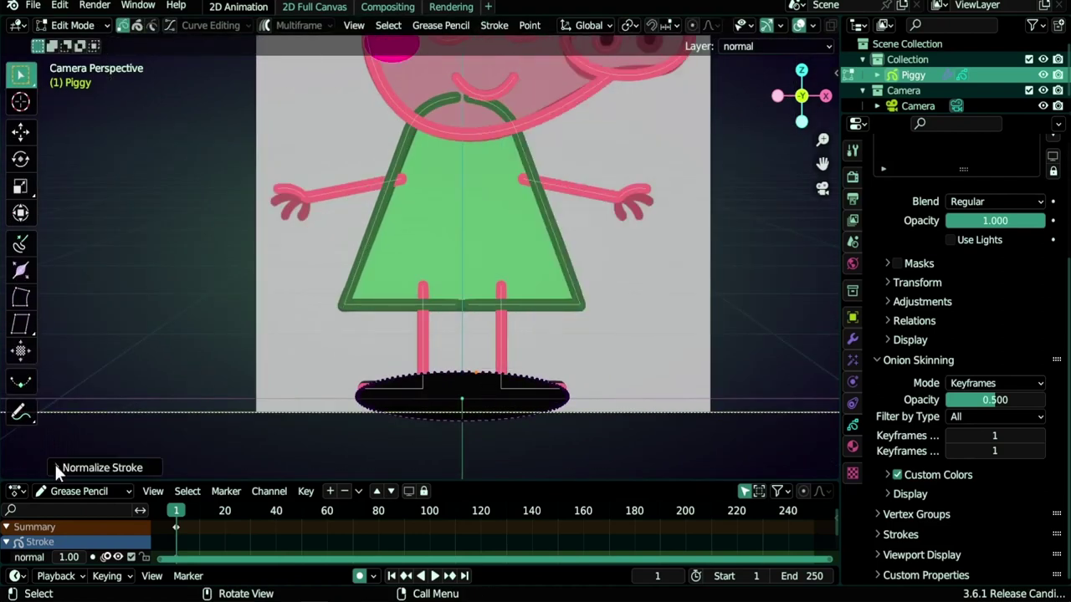
# Step: Adjust the eyelash stroke's thickness with Shrink/Fatten, and duplicate the lash with a rotation
pyautogui.click(59, 468)
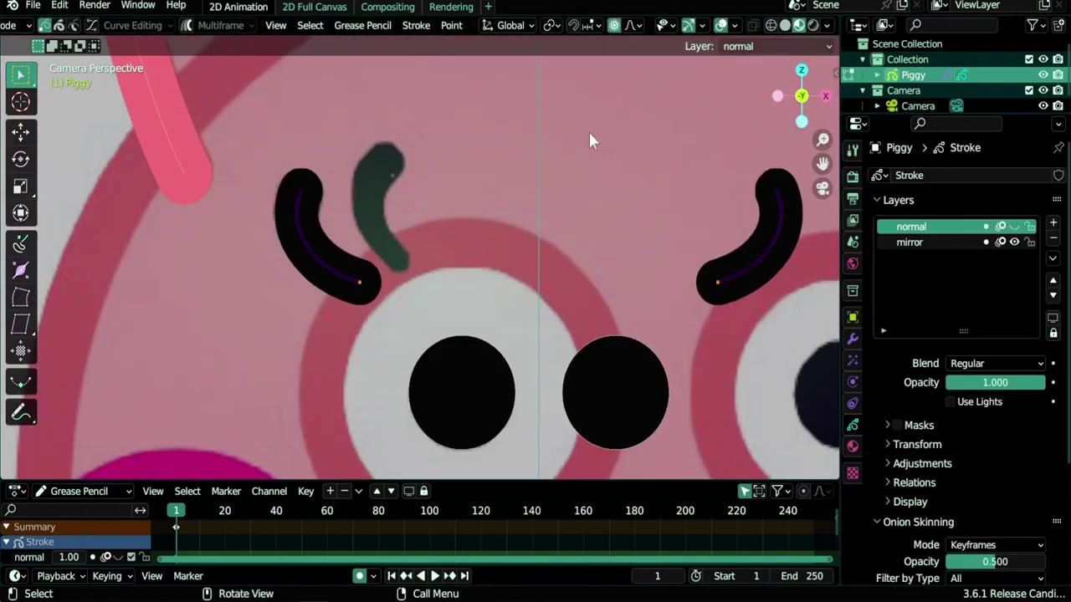
pyautogui.hotkey('alt', 's')
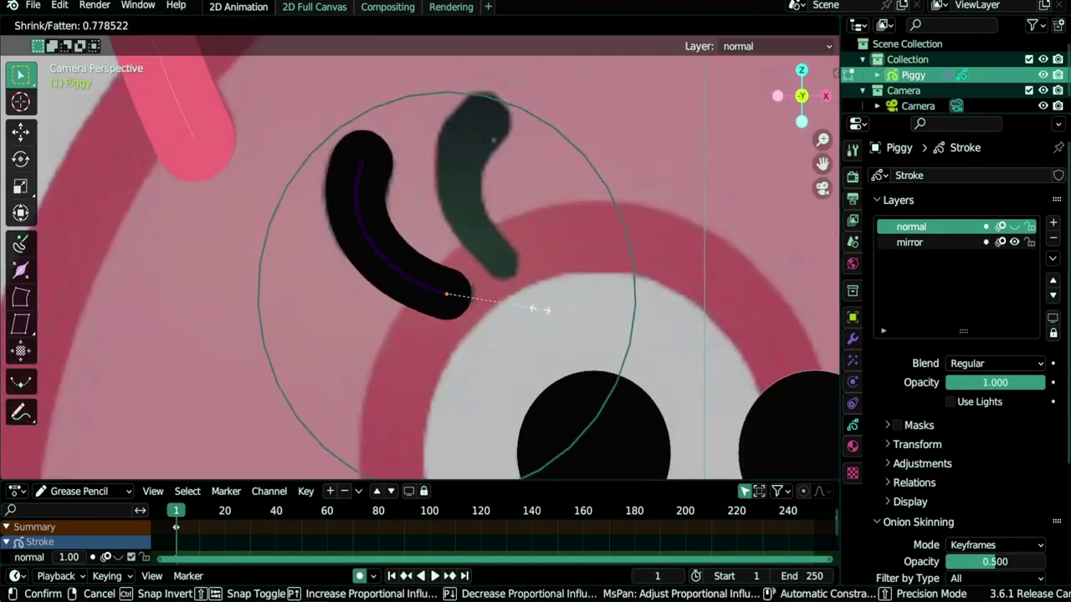
pyautogui.hotkey('shift', 'd')
pyautogui.press('r')
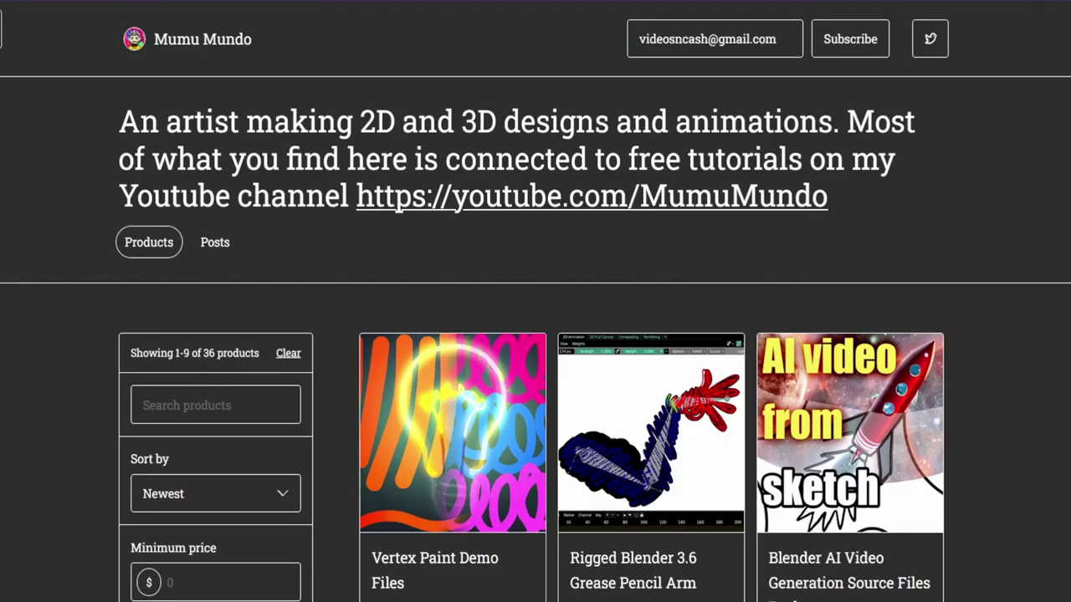
# Step: Switch to the web store page and browse its Blender and Grease Pencil products
pyautogui.scroll(-5, 536, 334)
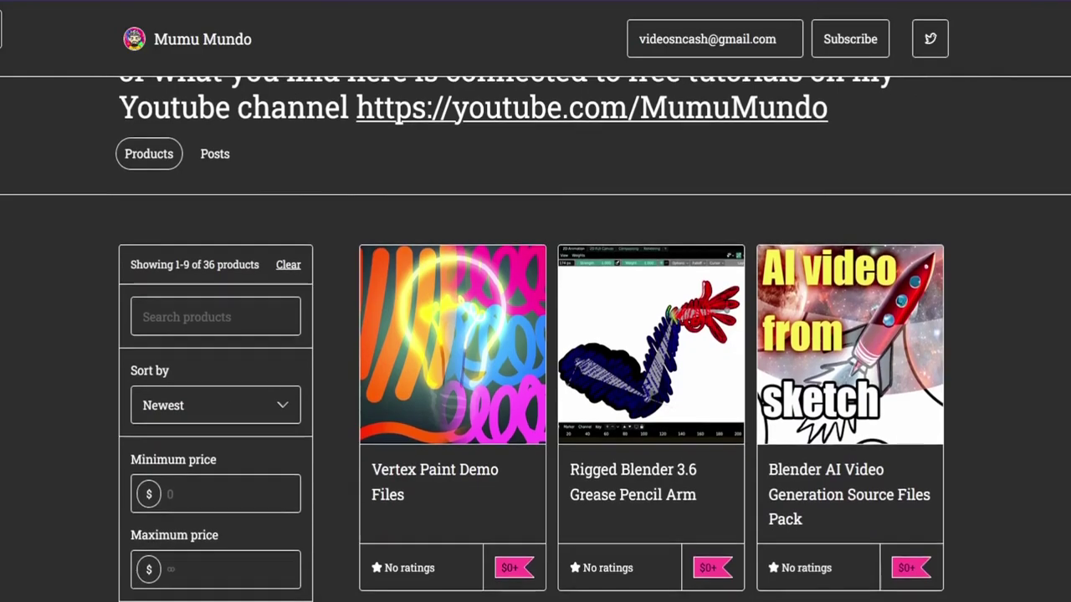
pyautogui.scroll(-6, 535, 335)
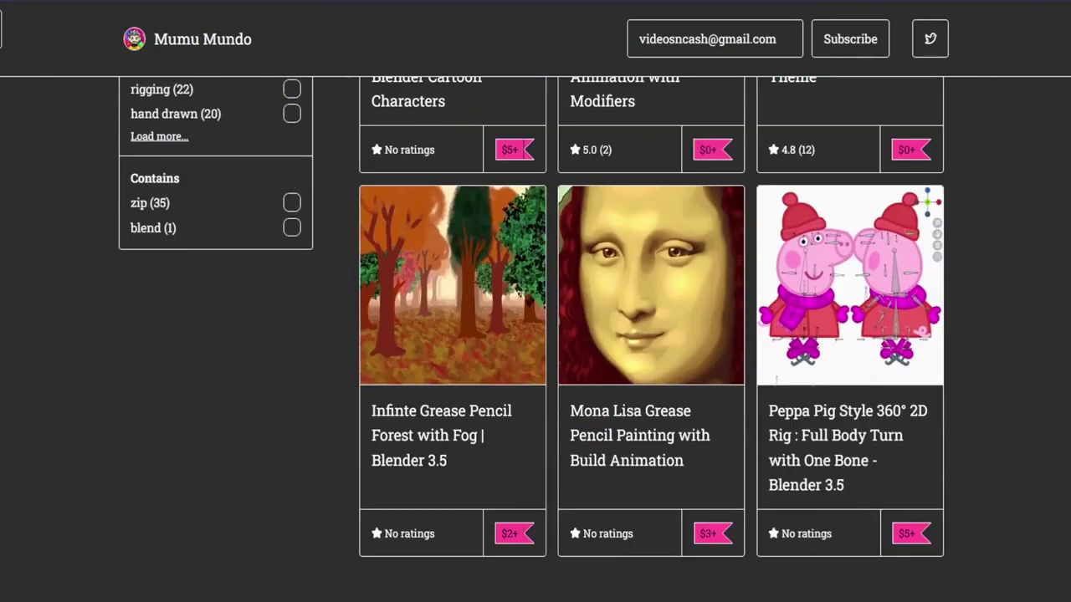
pyautogui.scroll(10, 536, 334)
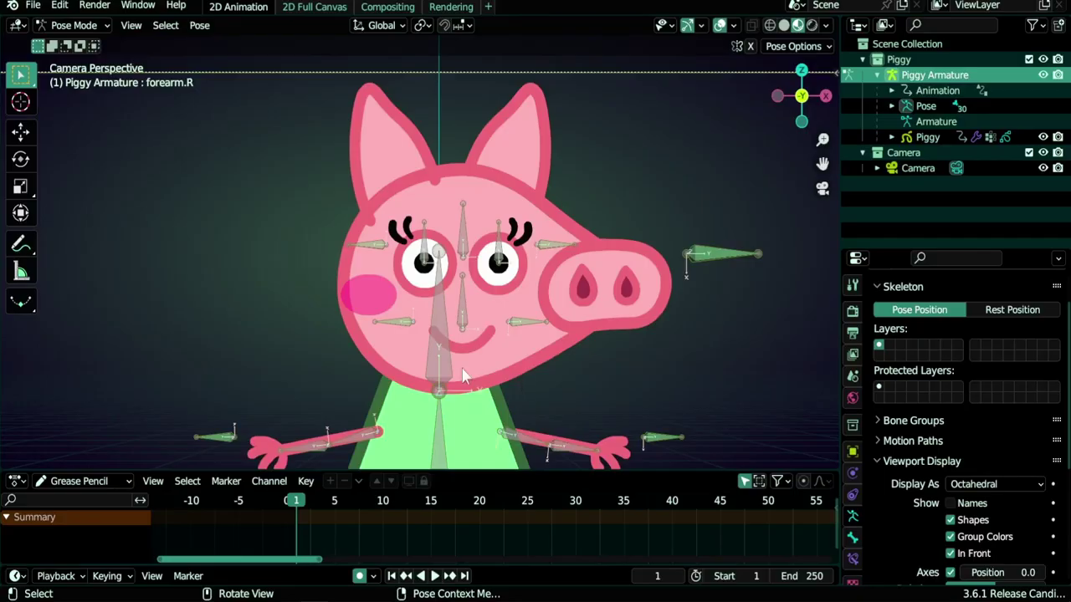
# Step: Select the head bone of the Piggy Armature and try moving and rotating it
pyautogui.click(443, 363)
pyautogui.press('g')
pyautogui.click(559, 403)
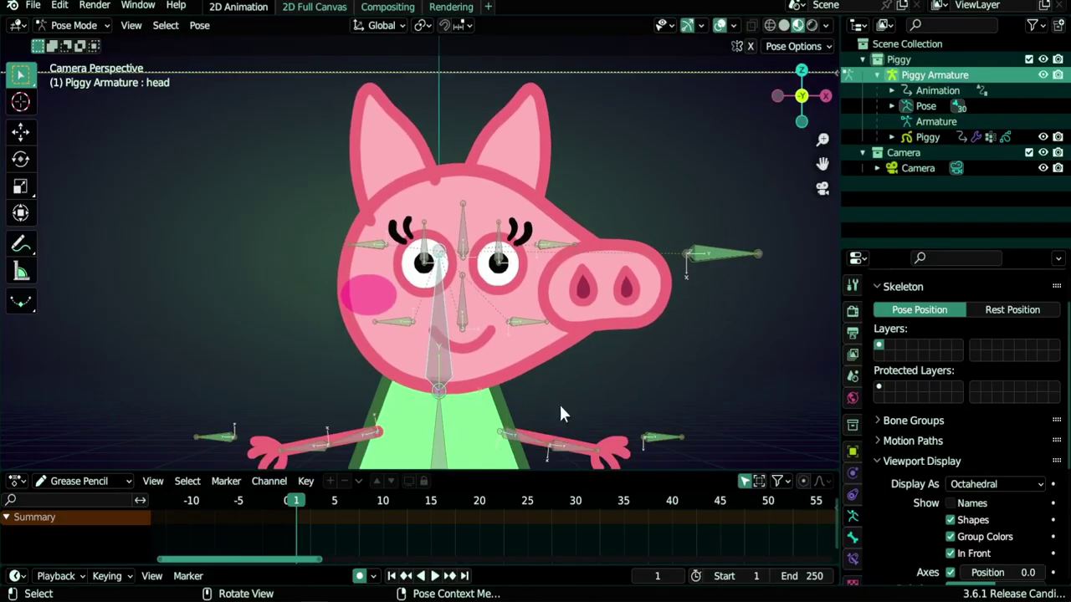
pyautogui.press('r')
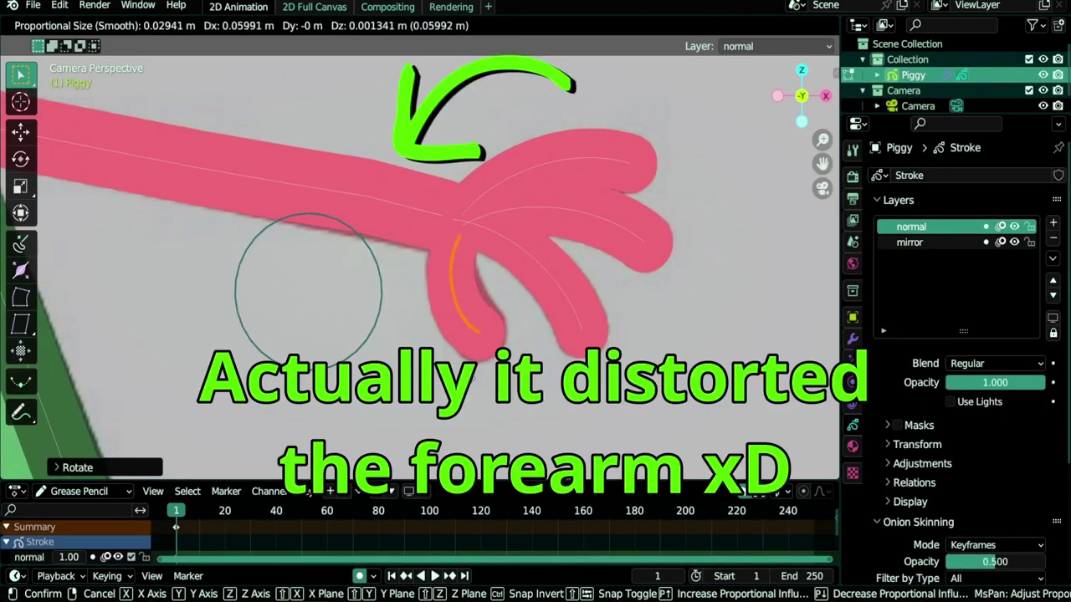
# Step: Reposition the lowest finger stroke with proportional editing, and choose the Push sculpt brush for the ear outline
pyautogui.press('Return')
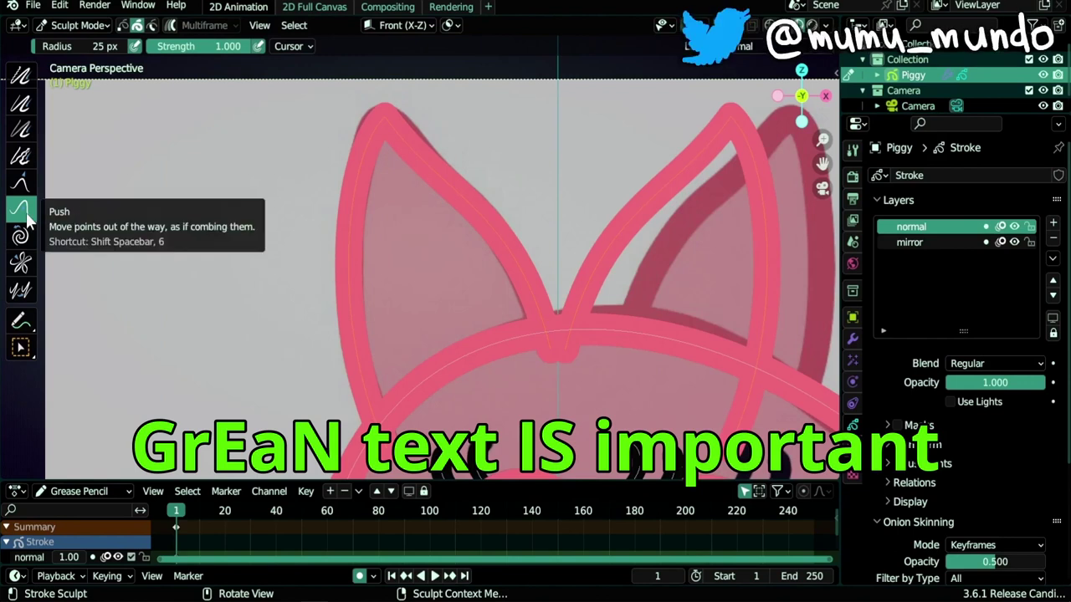
pyautogui.click(21, 209)
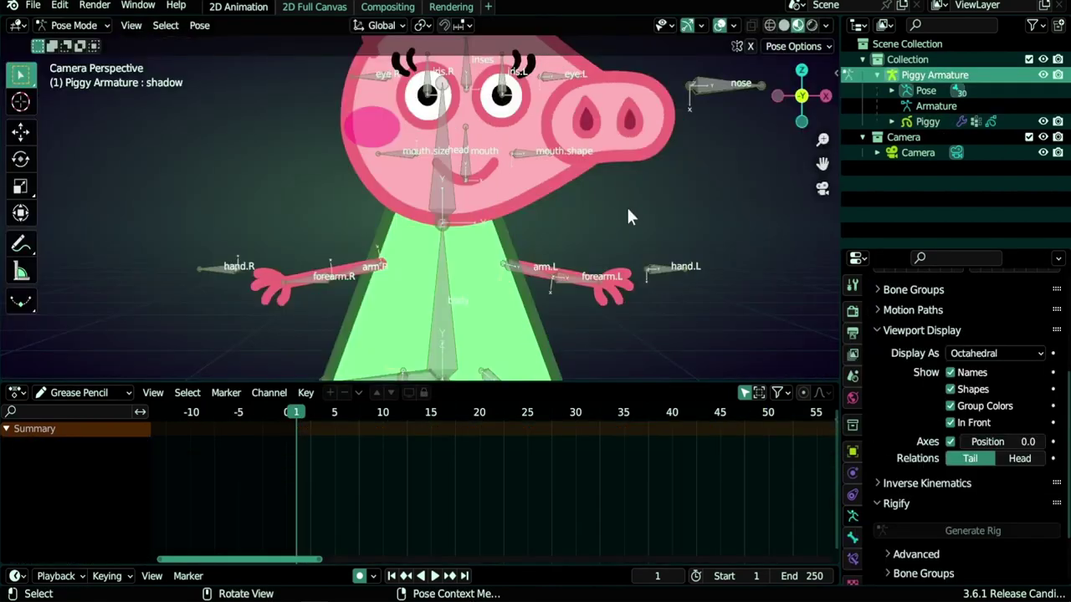
pyautogui.keyDown('shift'); pyautogui.moveTo(628, 215); pyautogui.dragTo(562, 264, button='middle'); pyautogui.keyUp('shift')
pyautogui.press('g')
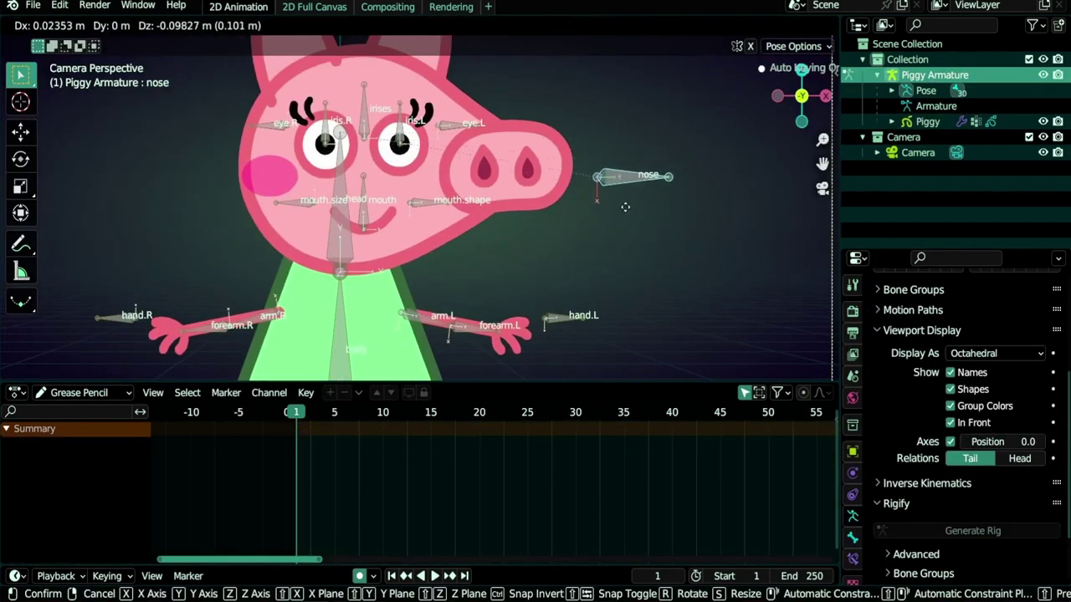
pyautogui.press('Escape')
pyautogui.keyDown('shift'); pyautogui.moveTo(524, 307); pyautogui.dragTo(516, 270, button='middle'); pyautogui.keyUp('shift')
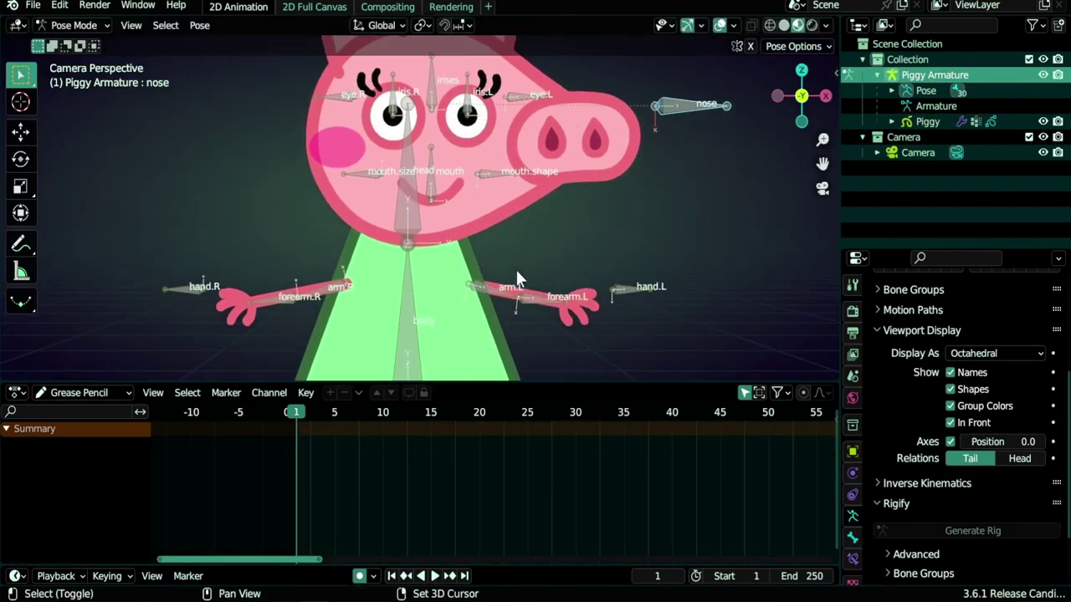
pyautogui.scroll(-2, 525, 231)
pyautogui.keyDown('shift'); pyautogui.moveTo(524, 231); pyautogui.dragTo(474, 262, button='middle'); pyautogui.keyUp('shift')
pyautogui.scroll(2, 544, 254)
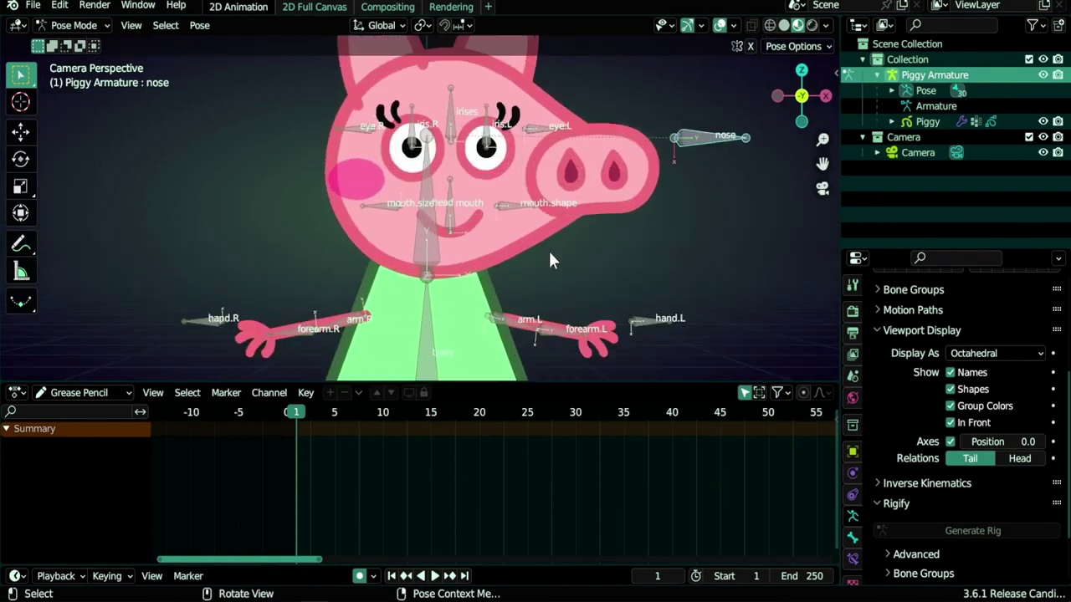
pyautogui.scroll(2, 549, 260)
# Step: Add a Time Offset modifier to the Piggy grease pencil object and name it "eye.R TO"
pyautogui.click(560, 205)
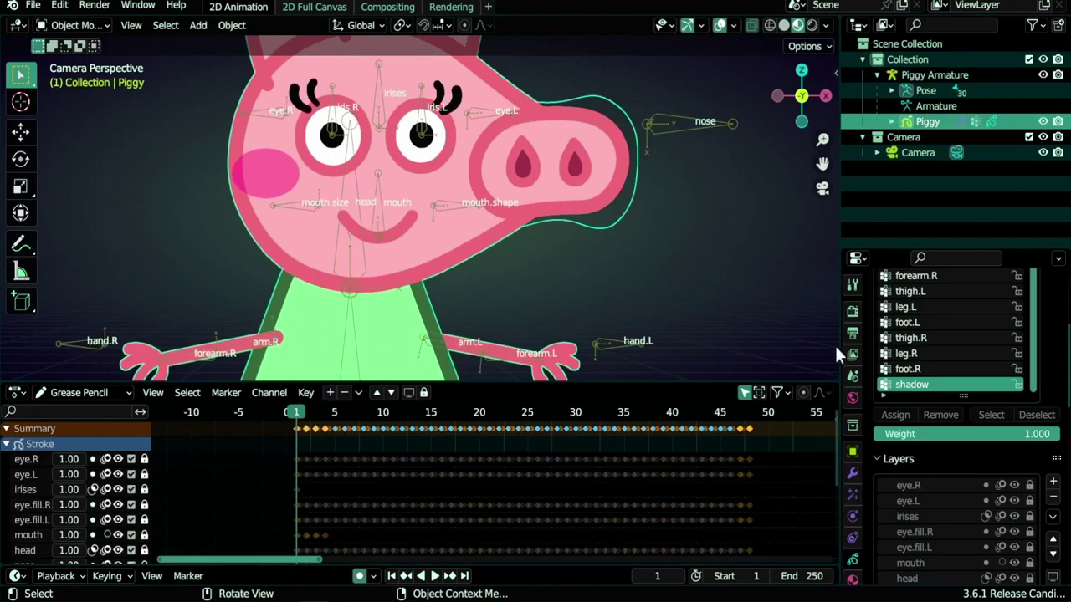
pyautogui.click(854, 474)
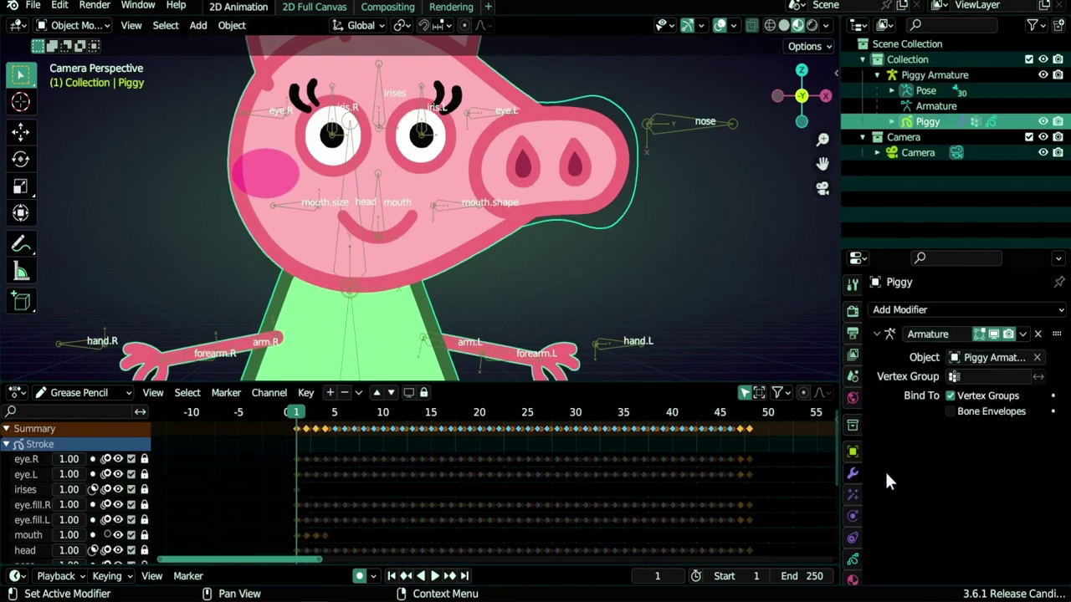
pyautogui.click(933, 310)
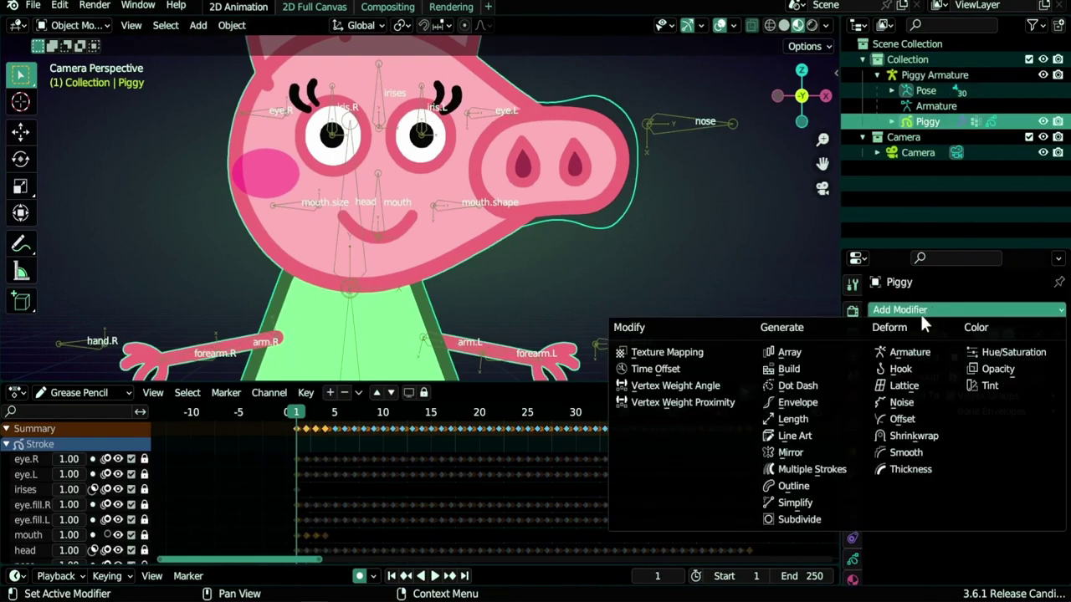
pyautogui.click(680, 371)
pyautogui.keyDown('shift'); pyautogui.moveTo(531, 190); pyautogui.dragTo(559, 272, button='middle'); pyautogui.keyUp('shift')
pyautogui.doubleClick(934, 436)
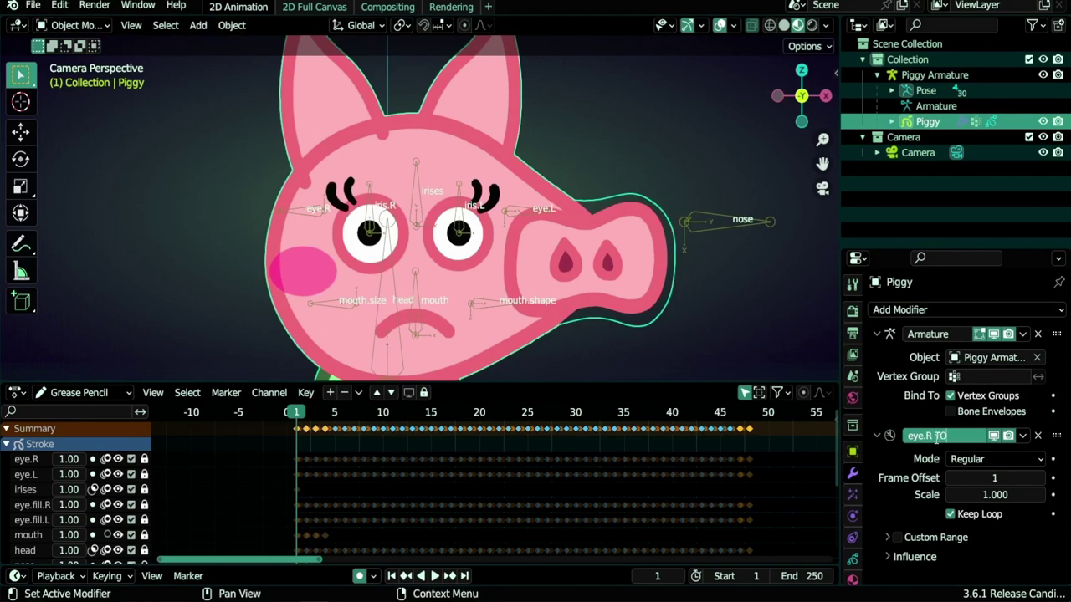
# Step: Set the eye.R TO modifier's mode to Fixed Frame with frame 45
pyautogui.click(993, 459)
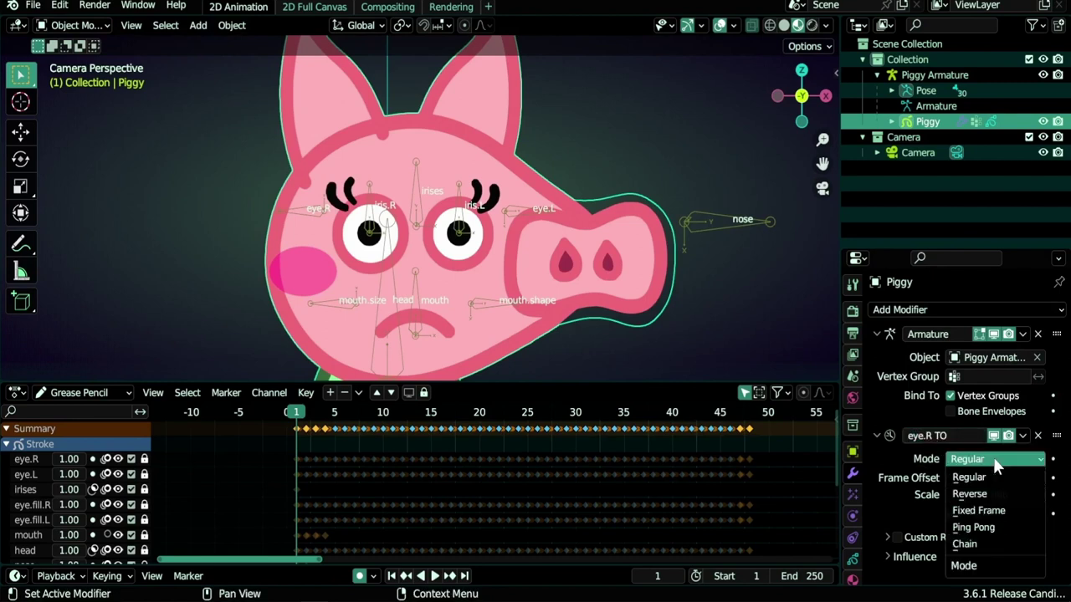
pyautogui.click(978, 511)
pyautogui.moveTo(994, 478); pyautogui.dragTo(1030, 477)
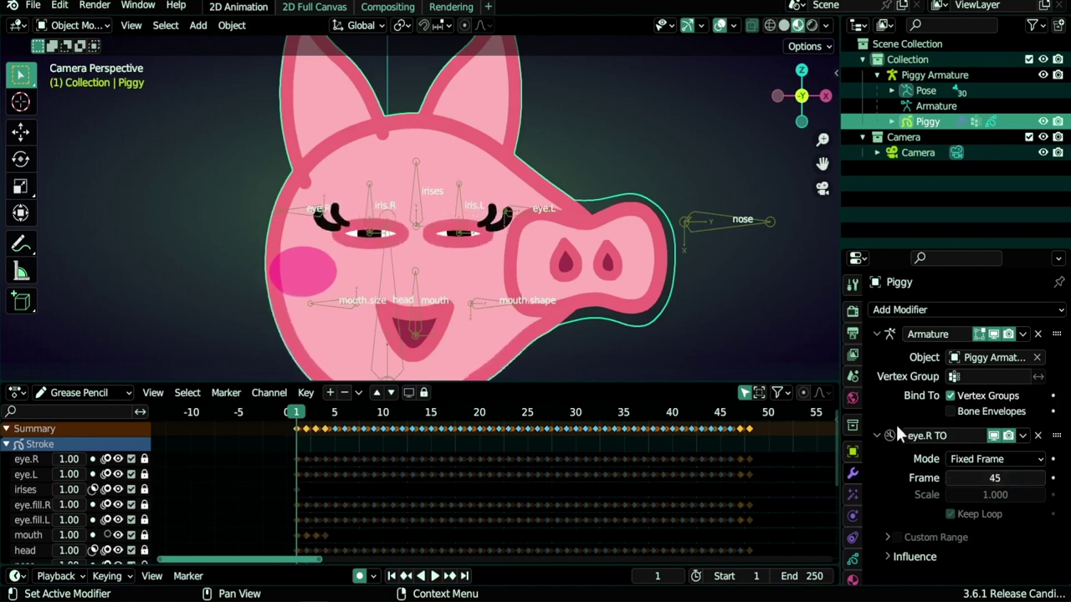
# Step: Try limiting the modifier's influence to the eye.R layer at frame 20, and clear the layer restriction again
pyautogui.click(893, 556)
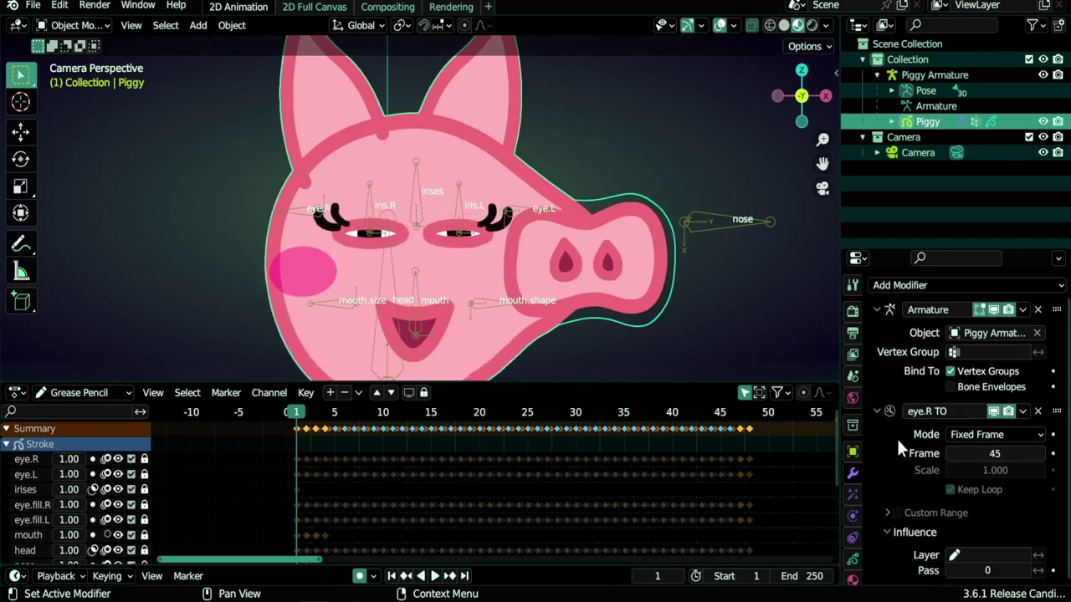
pyautogui.click(975, 559)
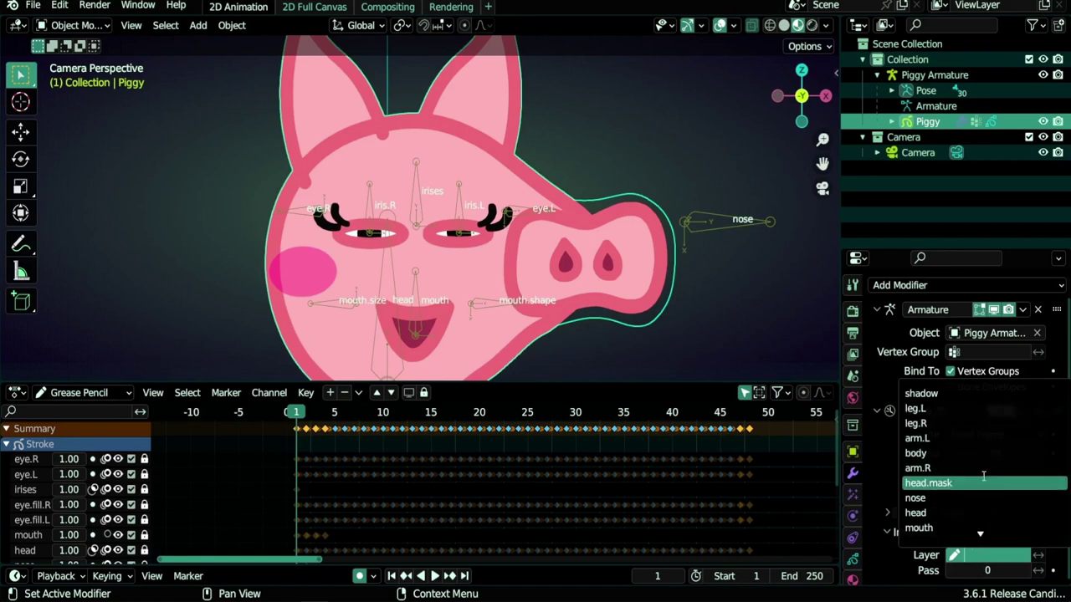
pyautogui.scroll(-6, 927, 522)
pyautogui.click(927, 529)
pyautogui.moveTo(994, 453); pyautogui.dragTo(999, 453)
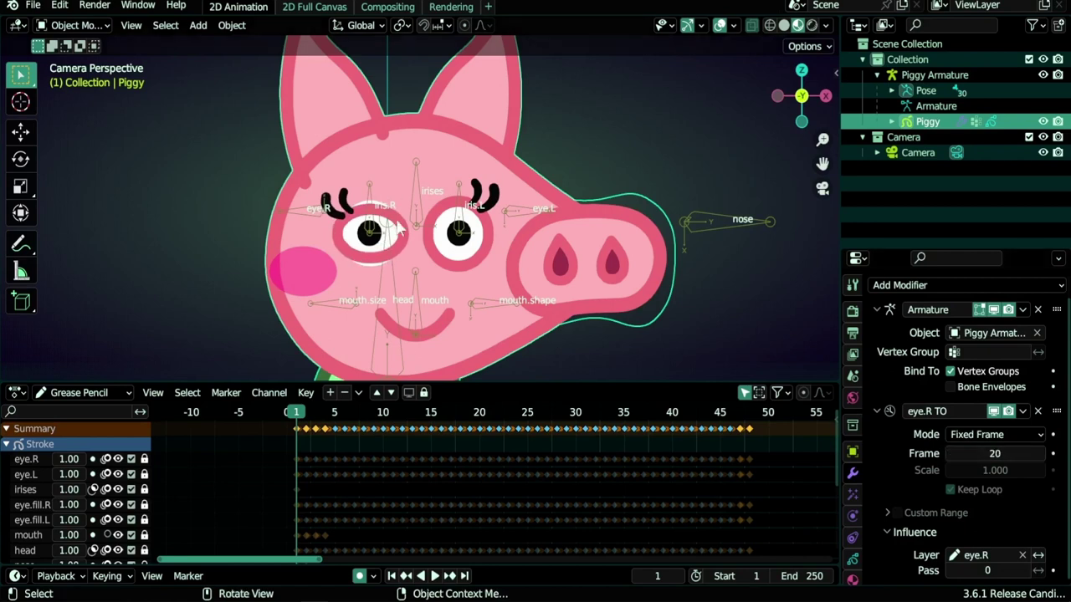
pyautogui.click(1022, 555)
# Step: Examine the eye.R layer's pass index in its Relations settings
pyautogui.click(853, 558)
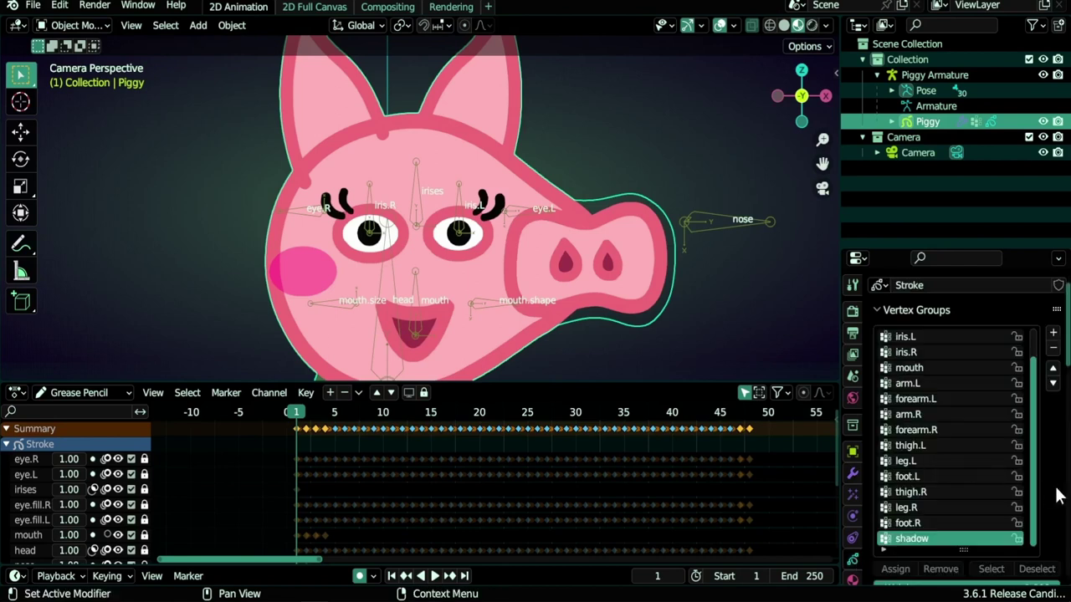
pyautogui.scroll(-8, 1057, 494)
pyautogui.click(924, 331)
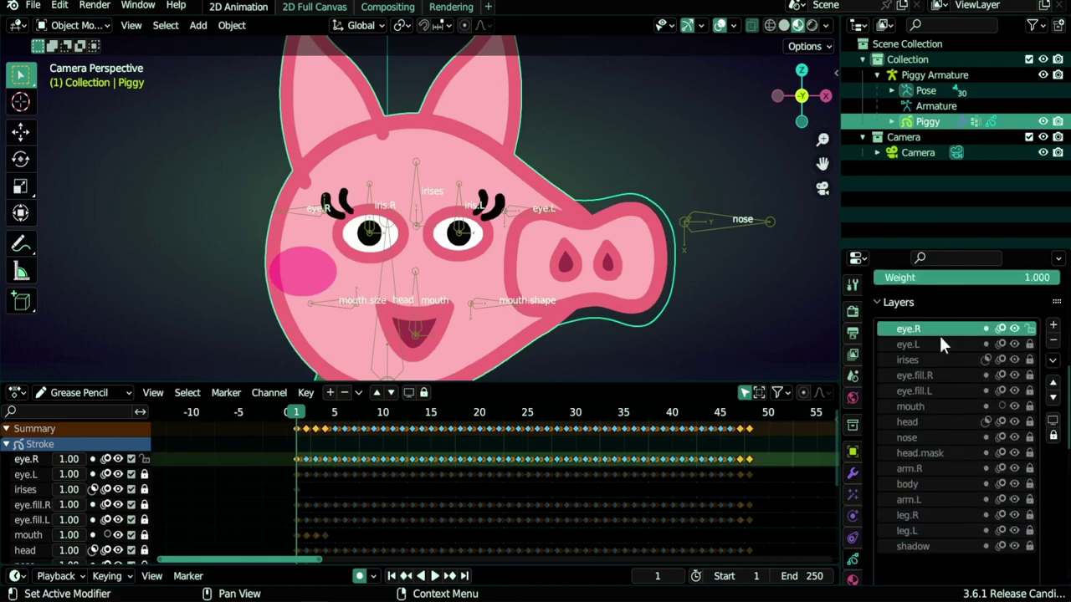
pyautogui.scroll(-10, 939, 335)
pyautogui.click(889, 467)
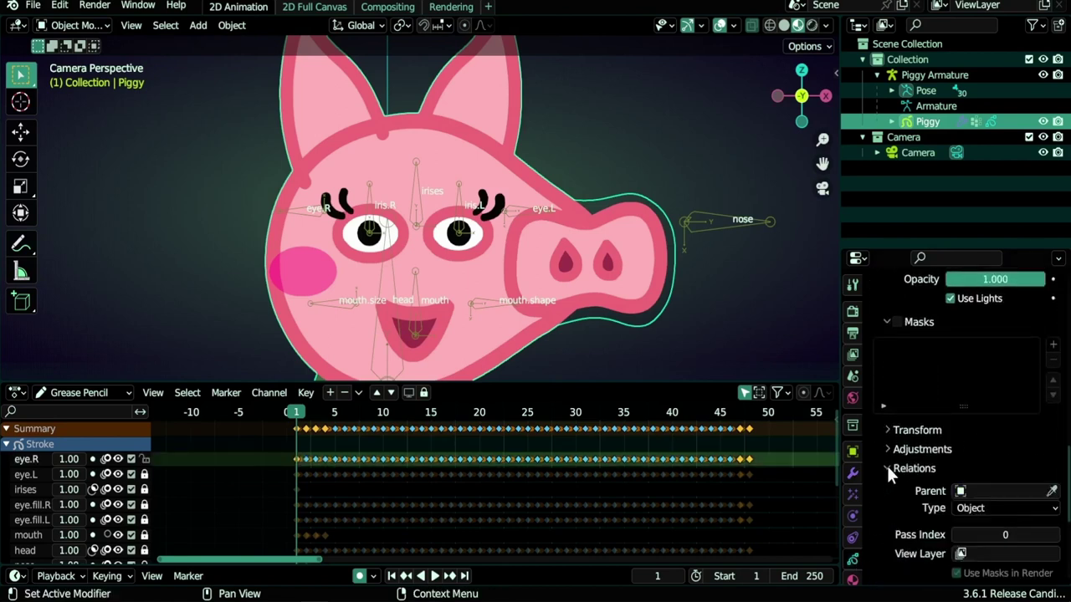
pyautogui.scroll(-2, 891, 461)
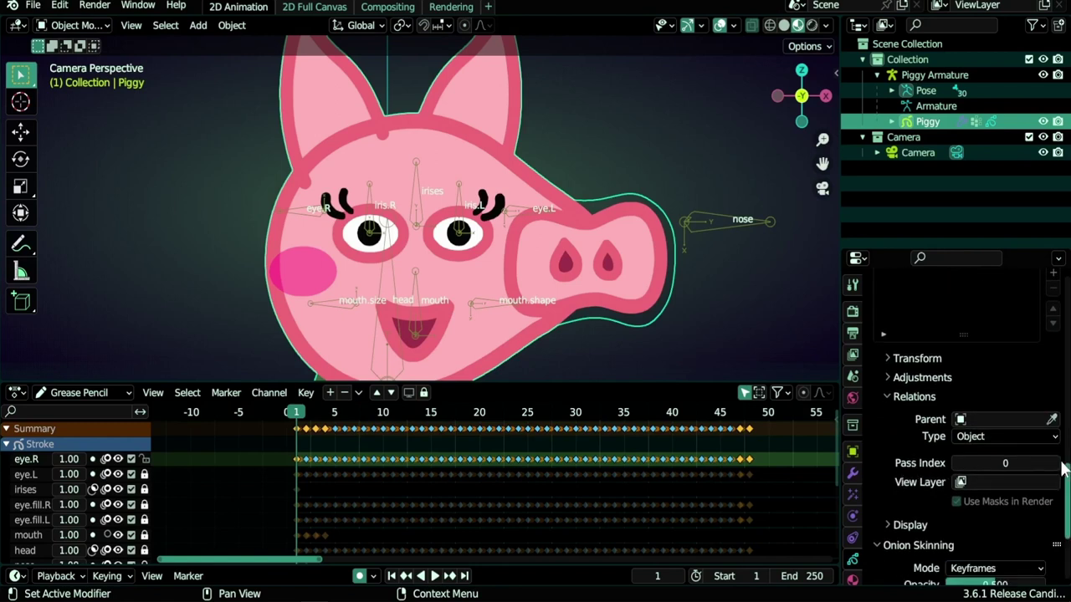
pyautogui.scroll(10, 952, 452)
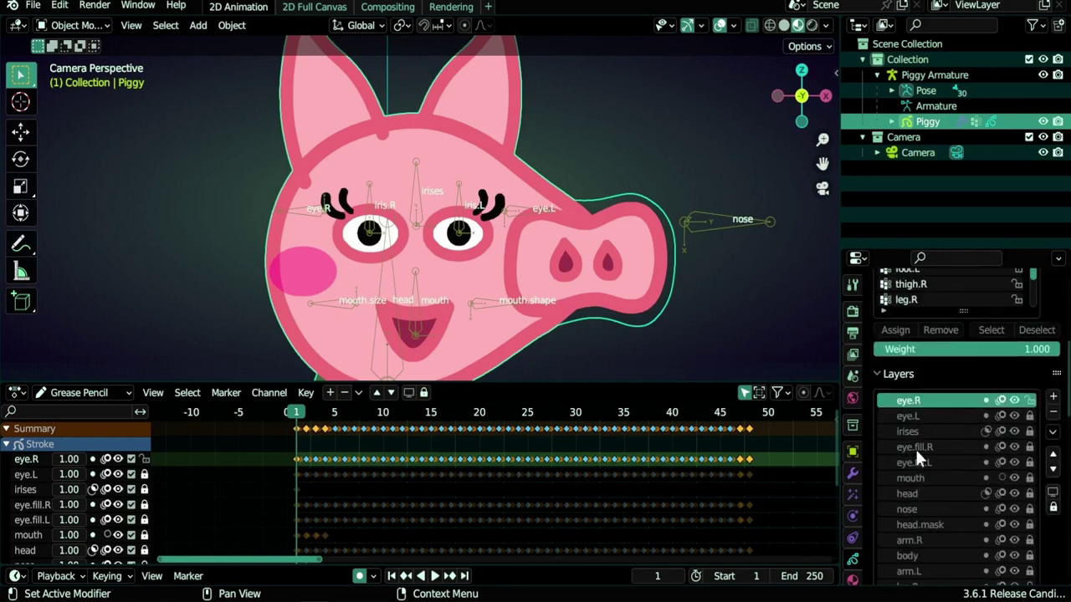
# Step: Examine the pass index of the eye.fill.R, eye.L and eye.fill.L layers in their Relations settings
pyautogui.click(914, 448)
pyautogui.scroll(-10, 934, 465)
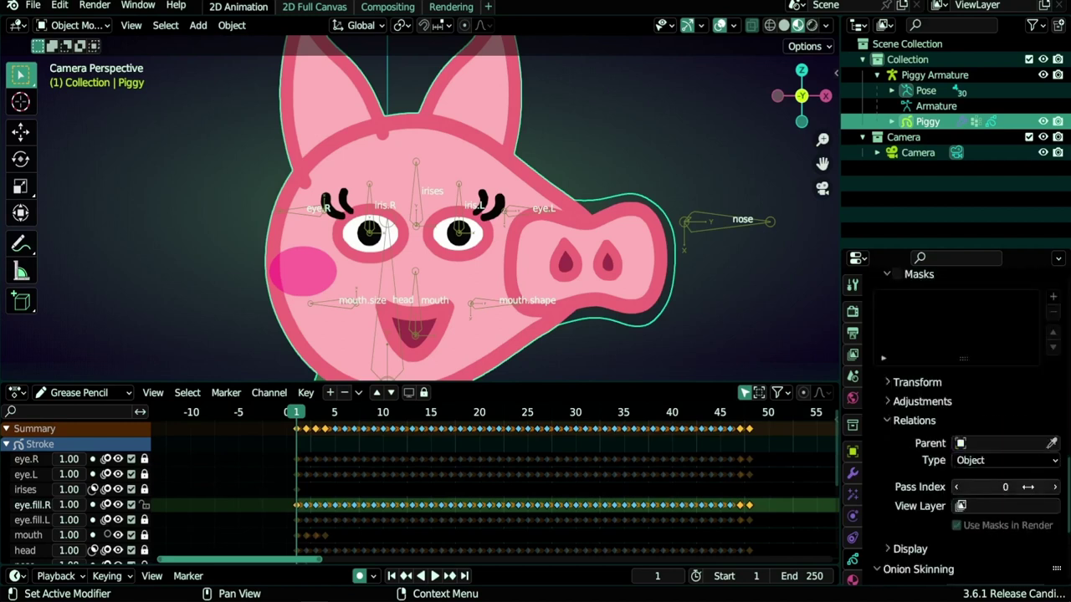
pyautogui.scroll(10, 924, 418)
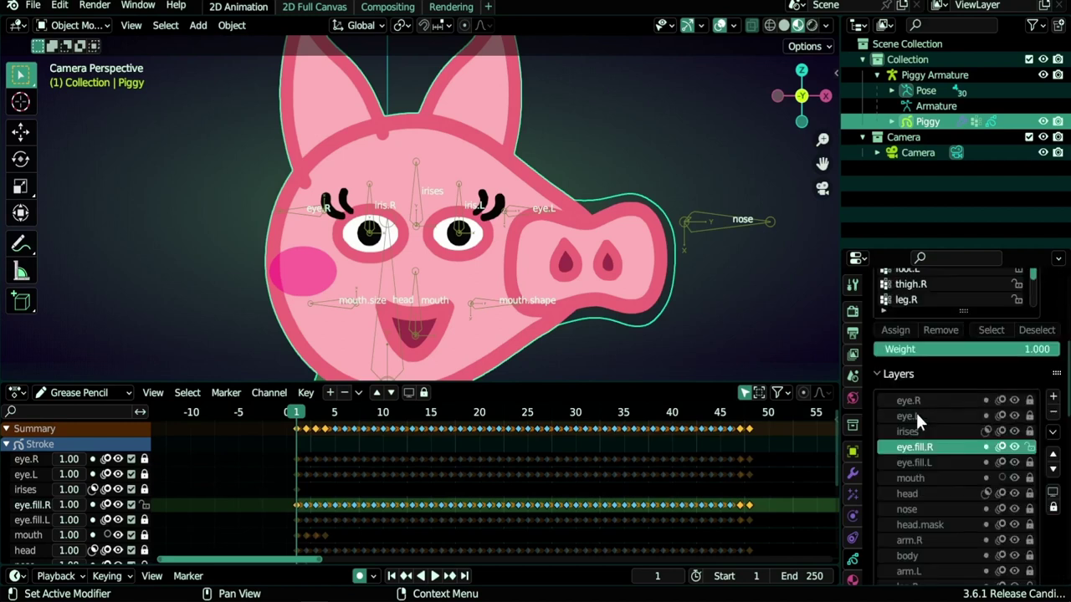
pyautogui.click(920, 415)
pyautogui.scroll(-10, 948, 454)
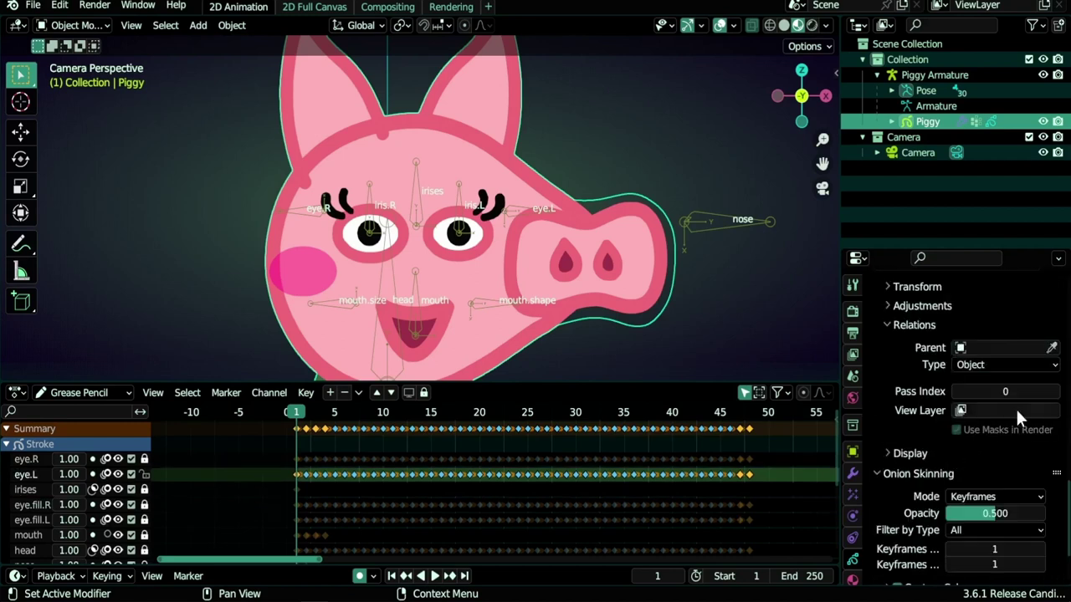
pyautogui.scroll(10, 916, 414)
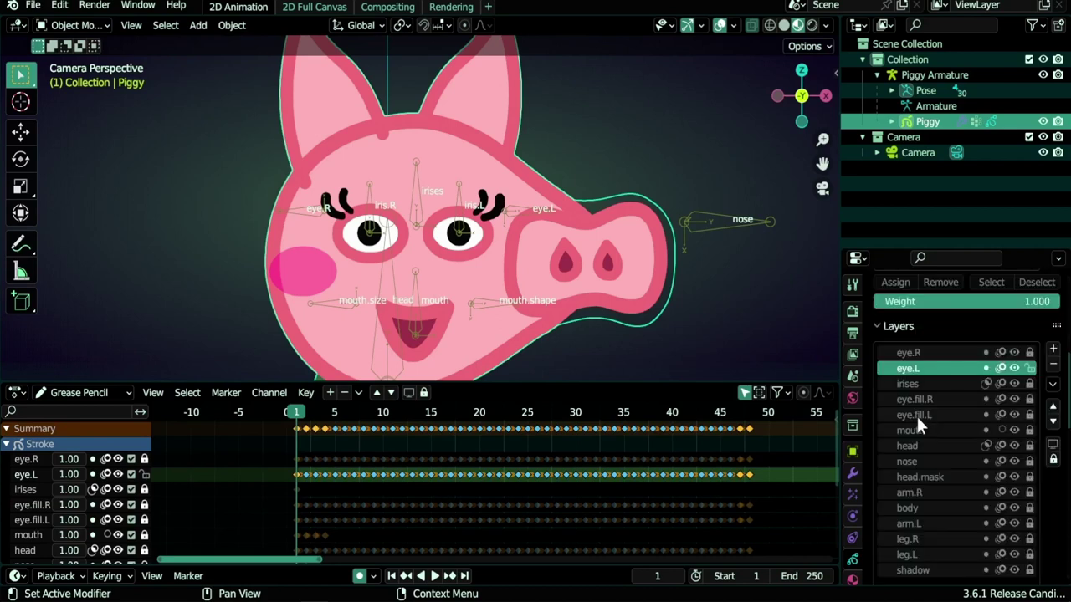
pyautogui.click(905, 414)
pyautogui.scroll(-6, 939, 446)
pyautogui.scroll(-3, 941, 454)
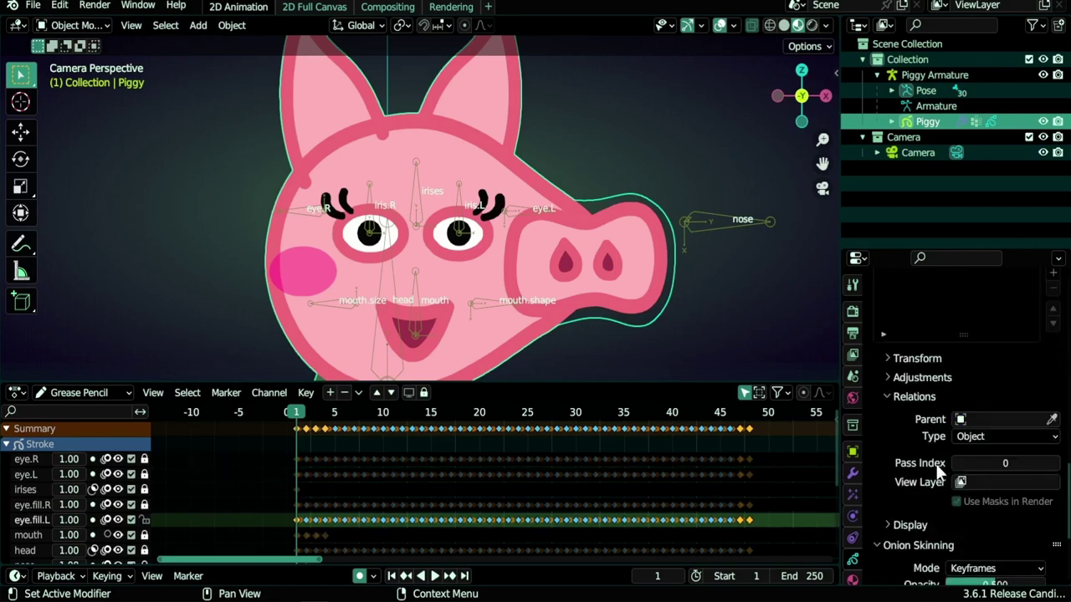
pyautogui.scroll(8, 941, 465)
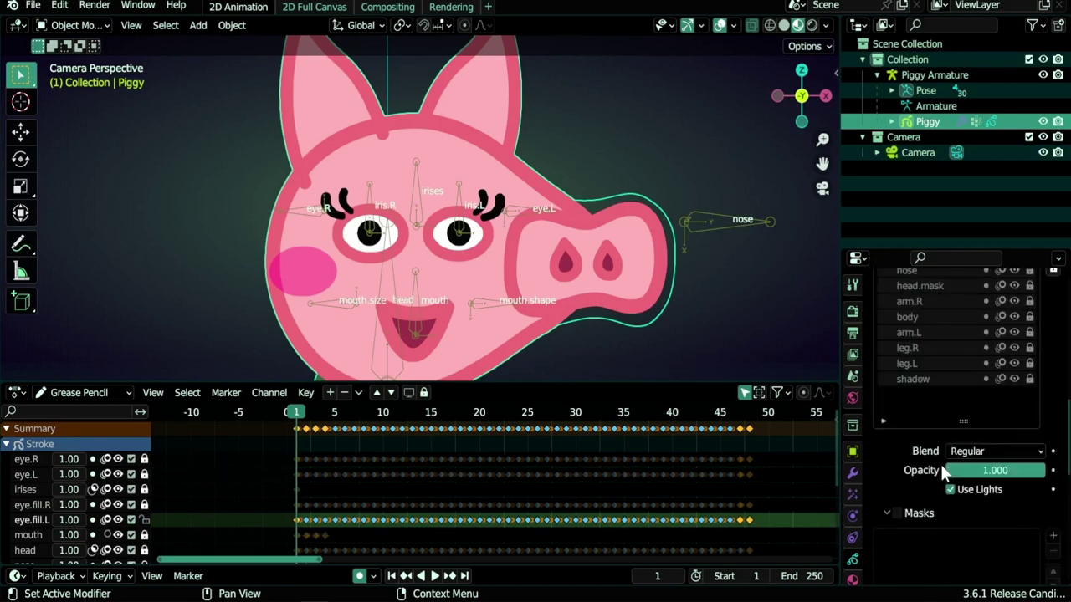
# Step: Review the eye.R, eye.fill.R, eye.L and eye.fill.L entries among the pig's Grease Pencil layers
pyautogui.click(926, 400)
pyautogui.click(926, 448)
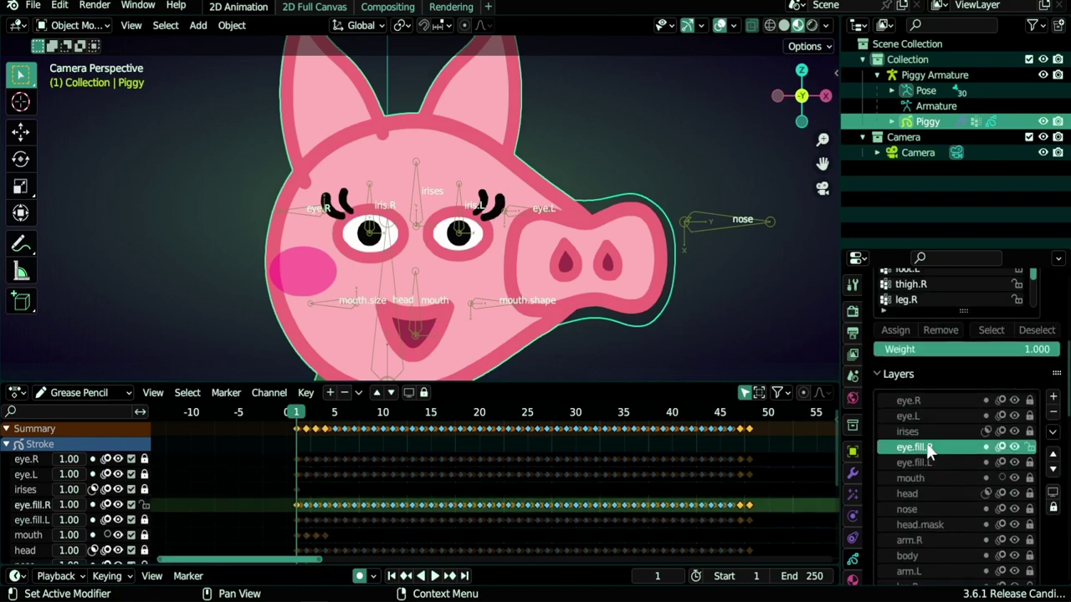
pyautogui.click(926, 416)
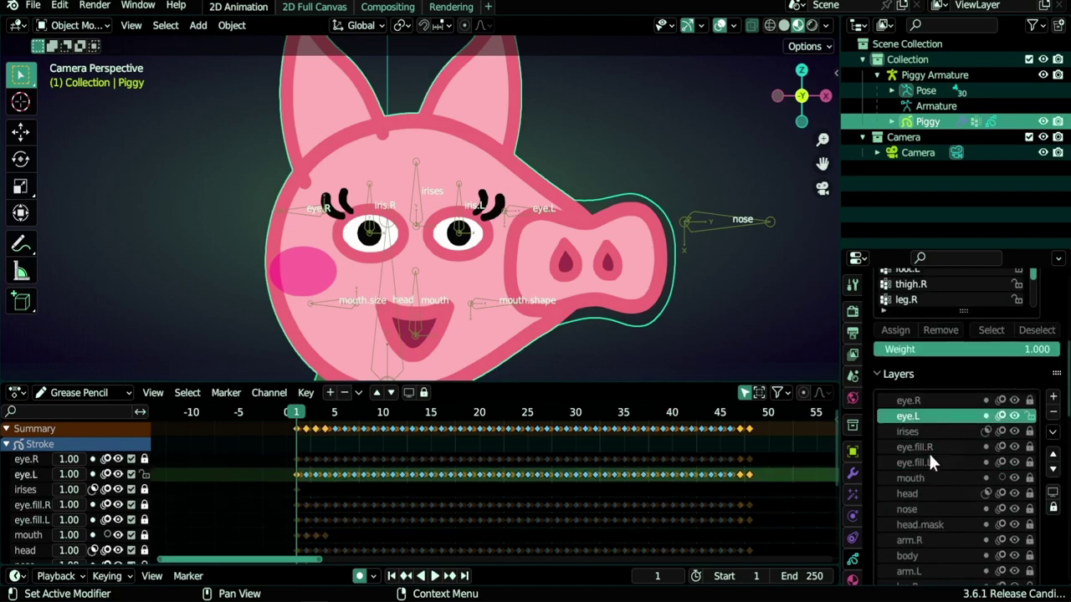
pyautogui.click(929, 463)
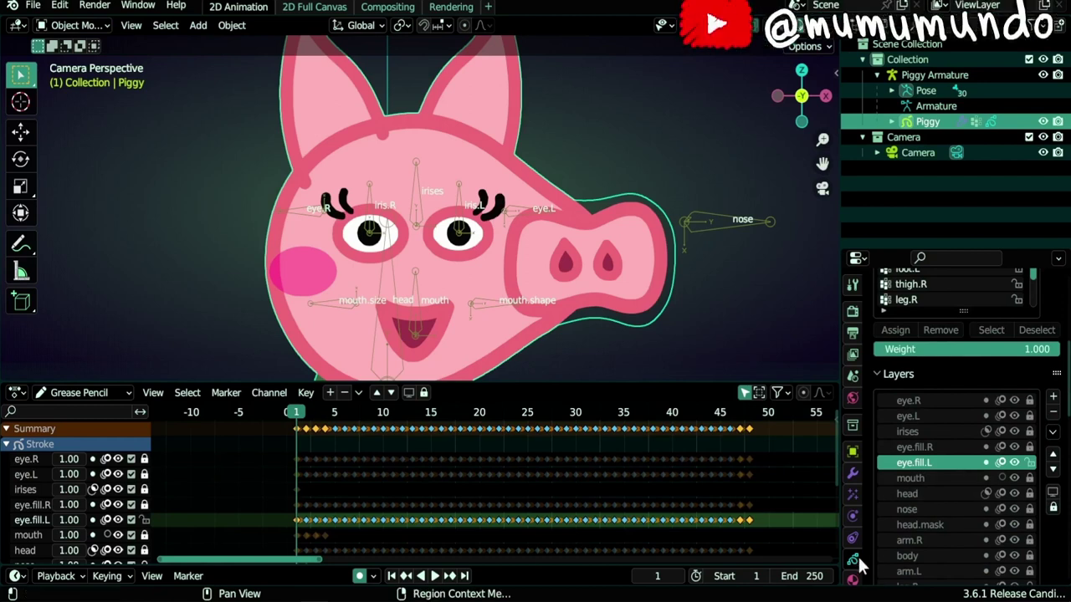
# Step: Limit the eye.R TO modifier's influence to pass 1, test its fixed frame up to 50, and set the frame to 1
pyautogui.click(855, 473)
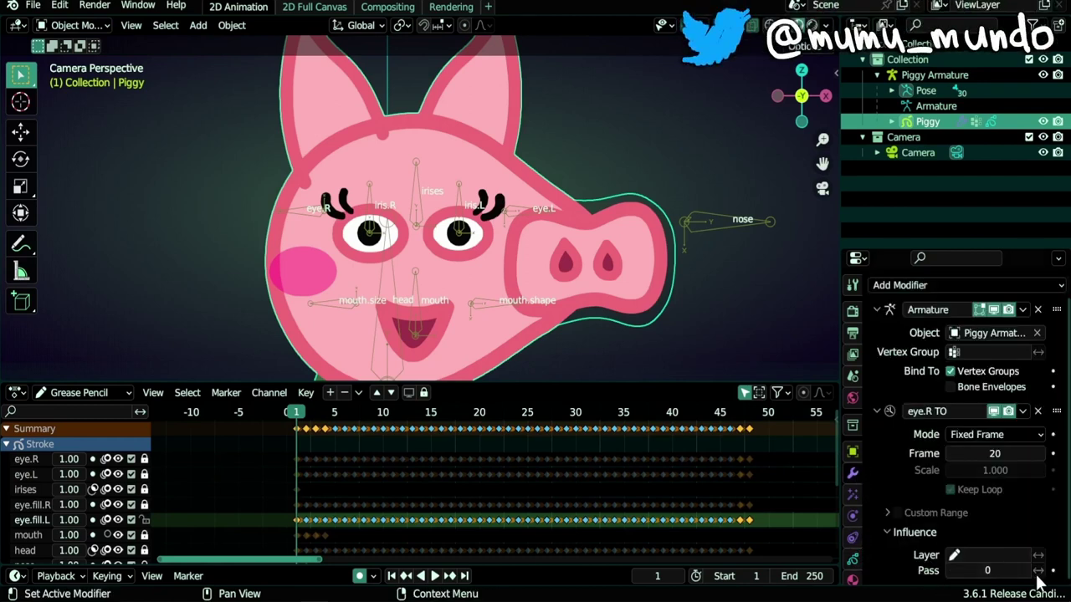
pyautogui.moveTo(962, 569); pyautogui.dragTo(1004, 573)
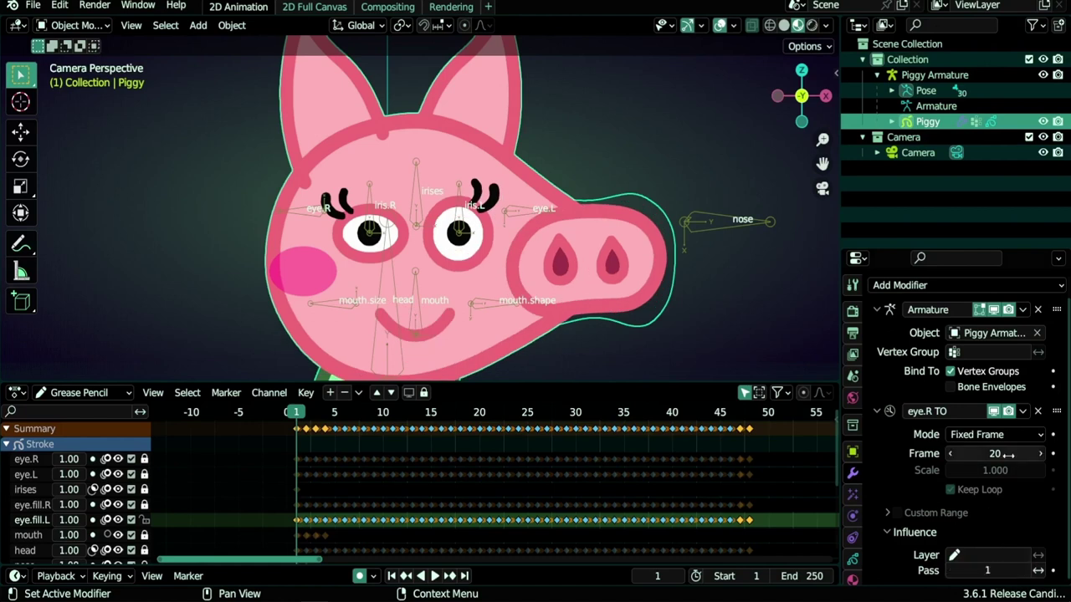
pyautogui.moveTo(1008, 454); pyautogui.dragTo(1042, 454)
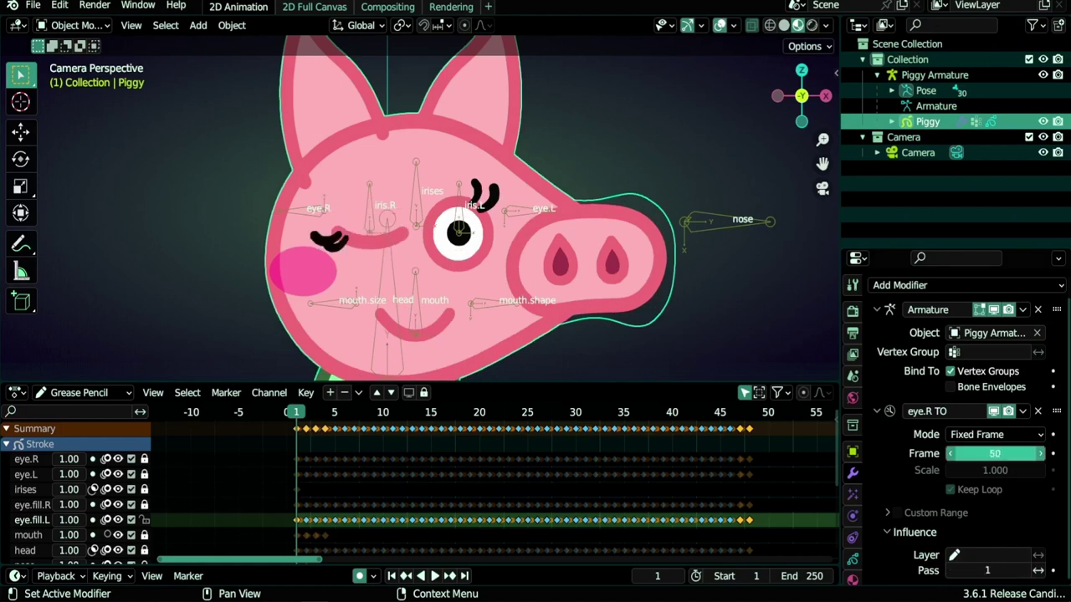
pyautogui.press('Return')
# Step: Add a driver to the eye.R TO modifier's frame, targeting the eye.R bone of Piggy Armature
pyautogui.rightClick(993, 454)
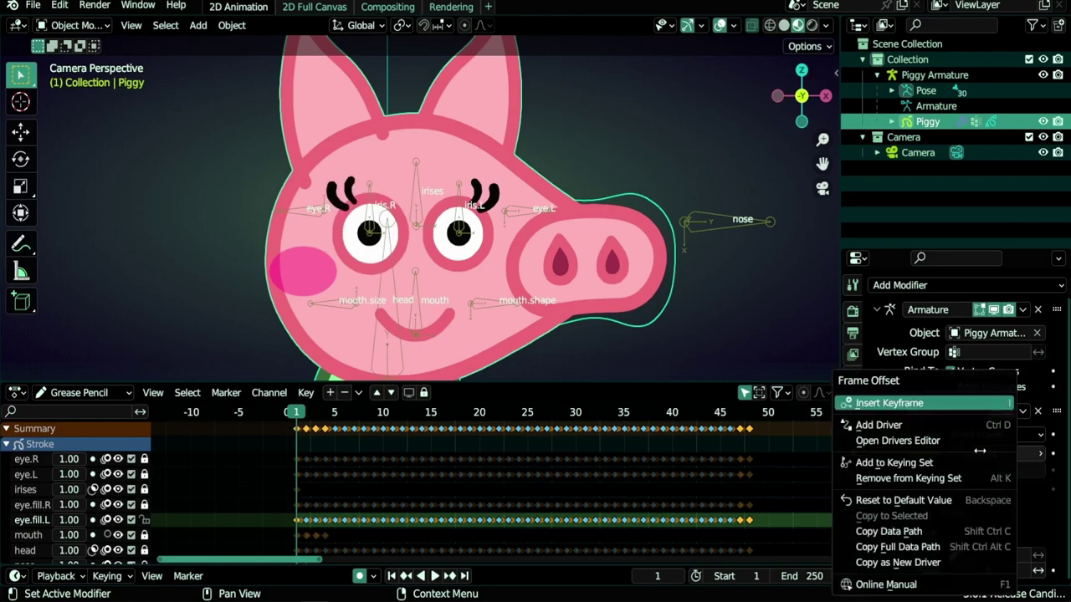
pyautogui.click(907, 428)
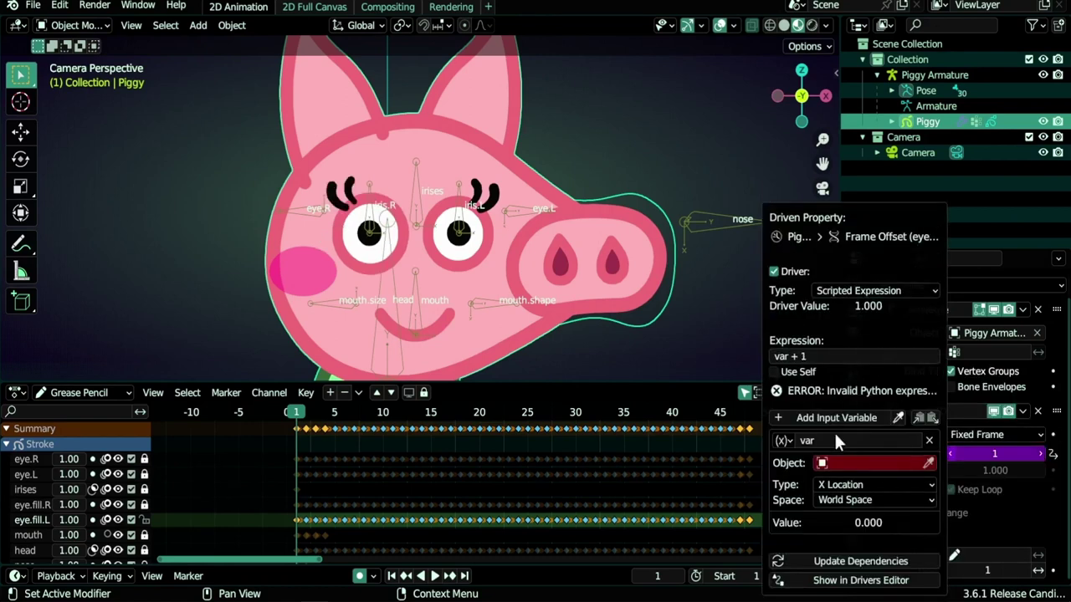
pyautogui.click(866, 462)
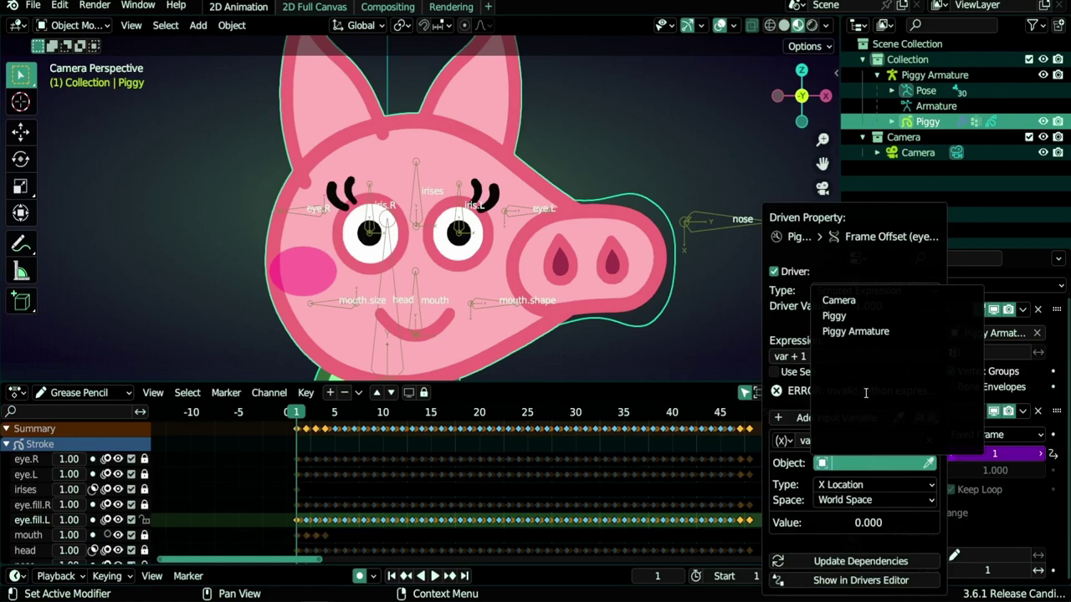
pyautogui.click(852, 334)
pyautogui.click(853, 465)
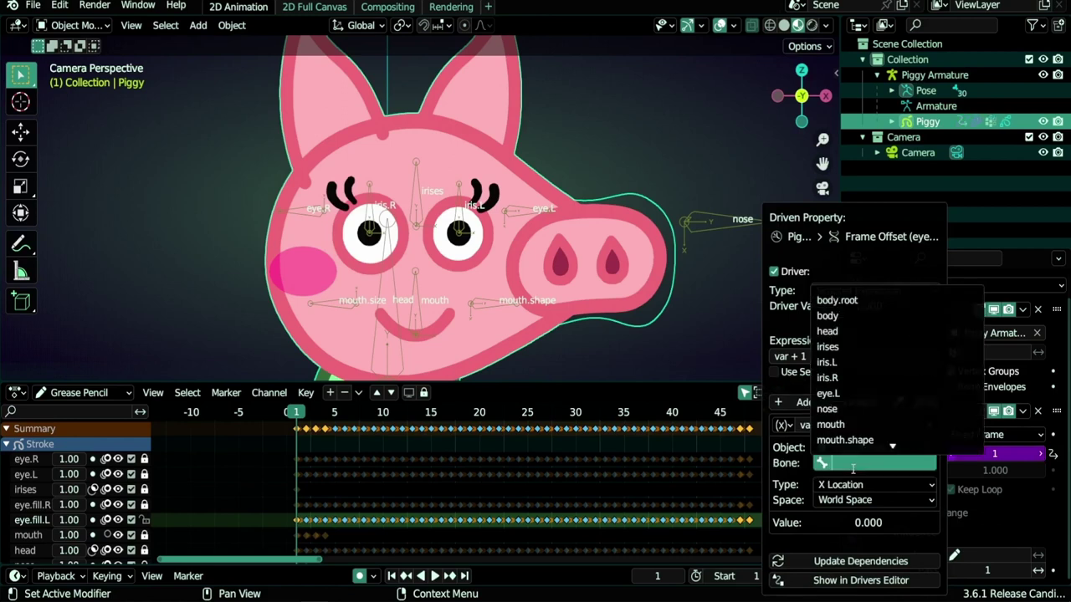
pyautogui.write('eye')
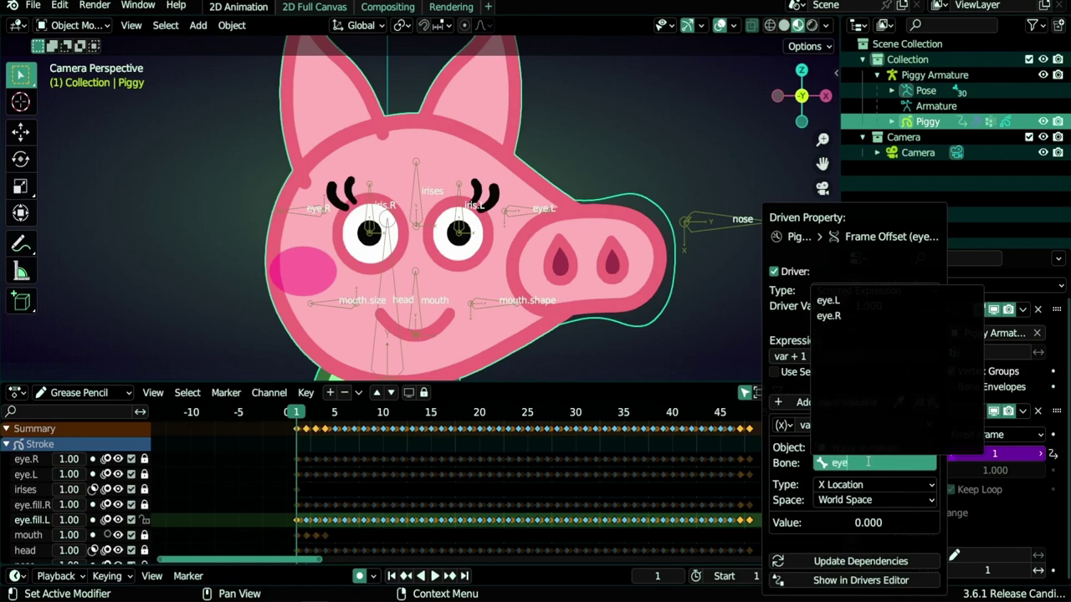
pyautogui.click(863, 314)
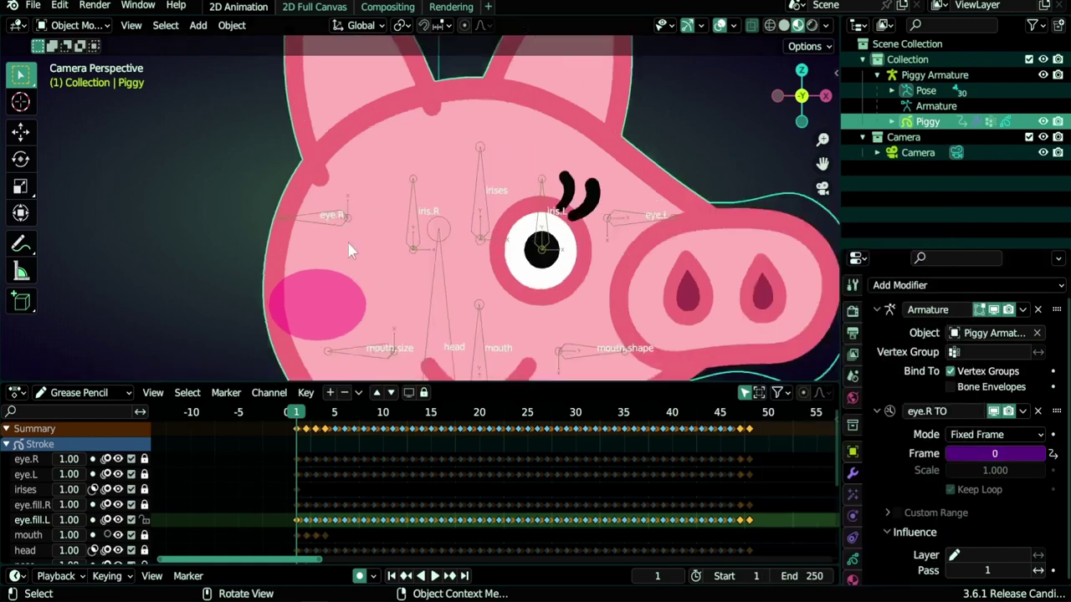
# Step: Set the frame driver's variable to read the eye.R bone's X location in Local Space
pyautogui.scroll(4, 350, 251)
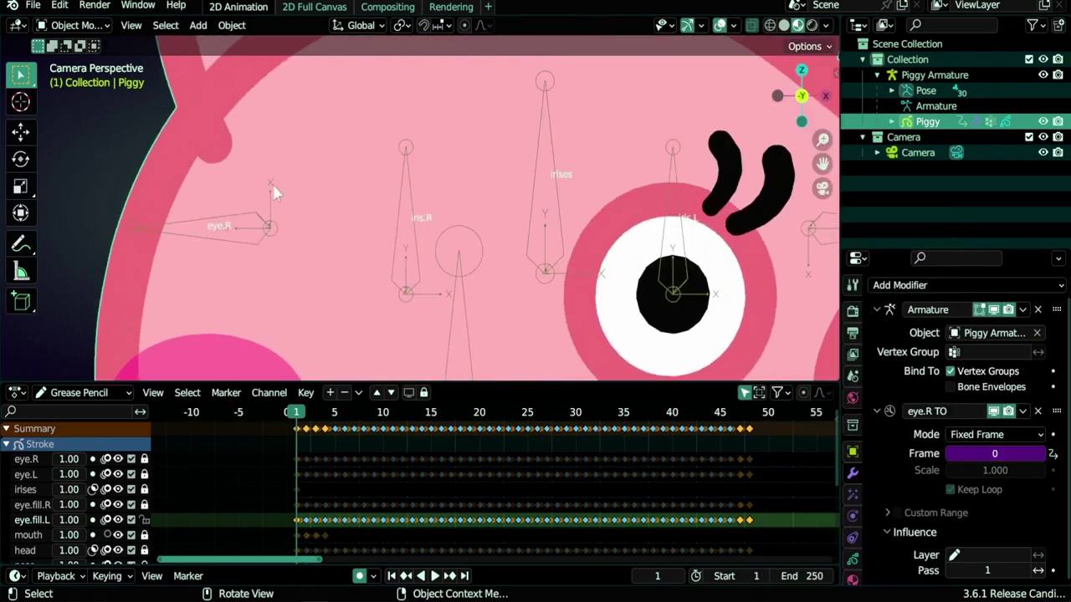
pyautogui.rightClick(983, 453)
pyautogui.click(921, 426)
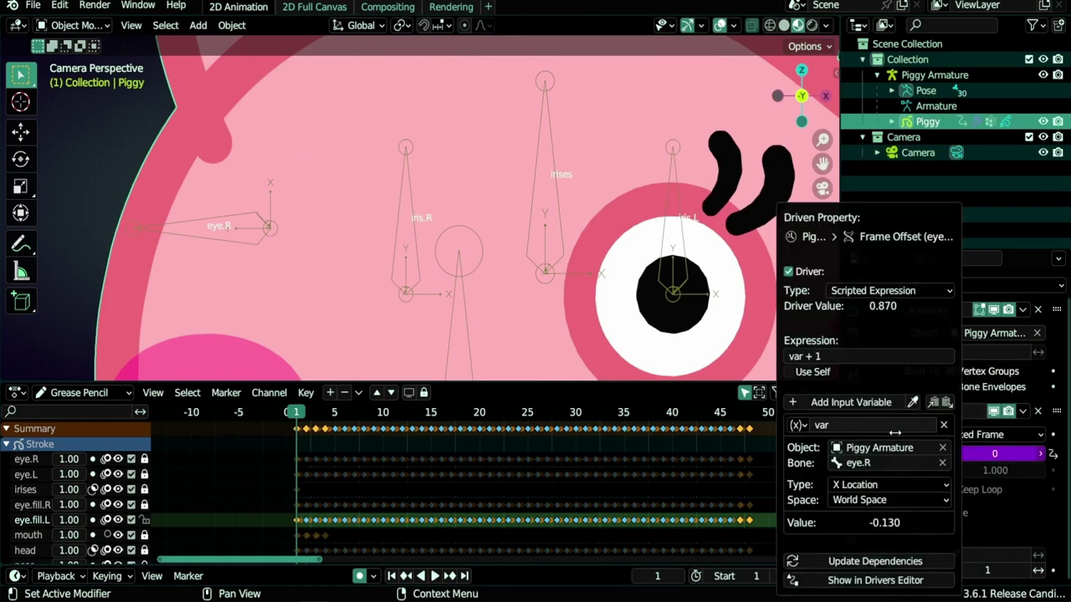
pyautogui.click(891, 499)
pyautogui.click(889, 549)
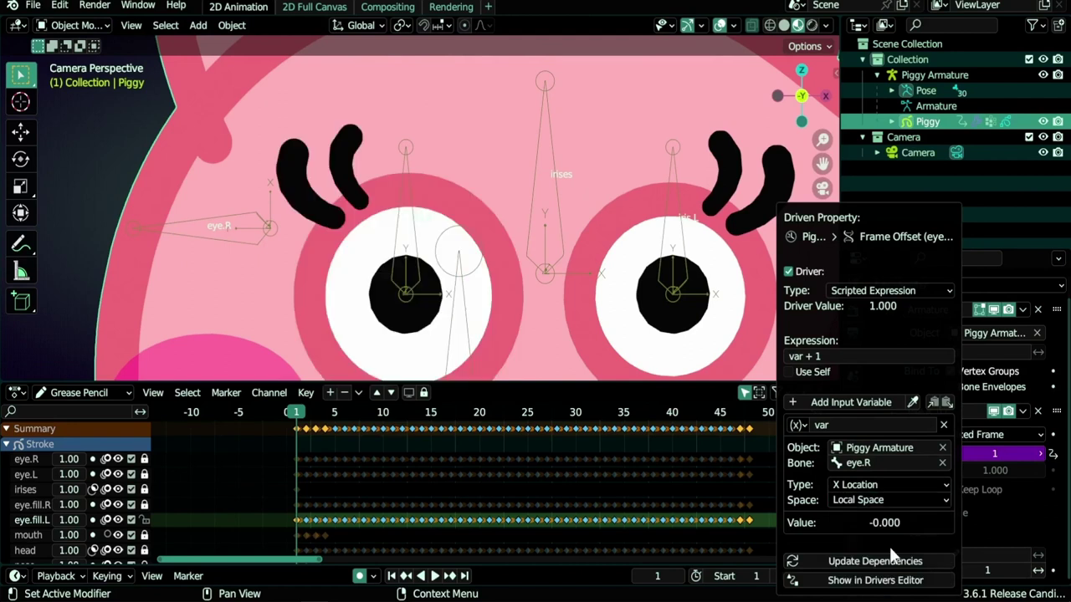
# Step: Put Piggy Armature in Pose Mode and test moving the eye.R bone
pyautogui.click(250, 245)
pyautogui.hotkey('ctrl', 'Tab')
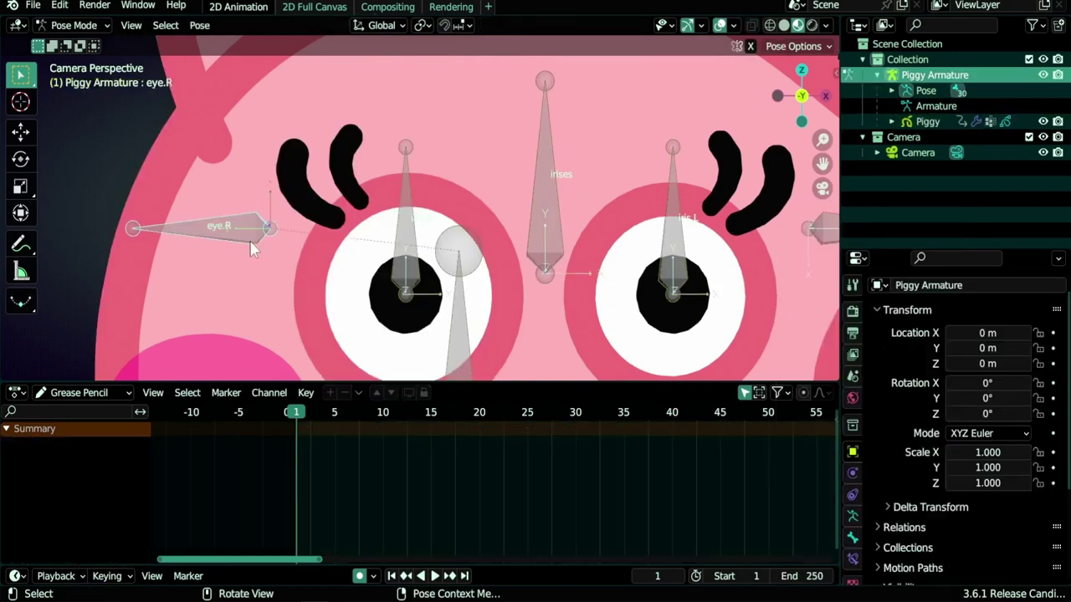
pyautogui.scroll(-5, 257, 242)
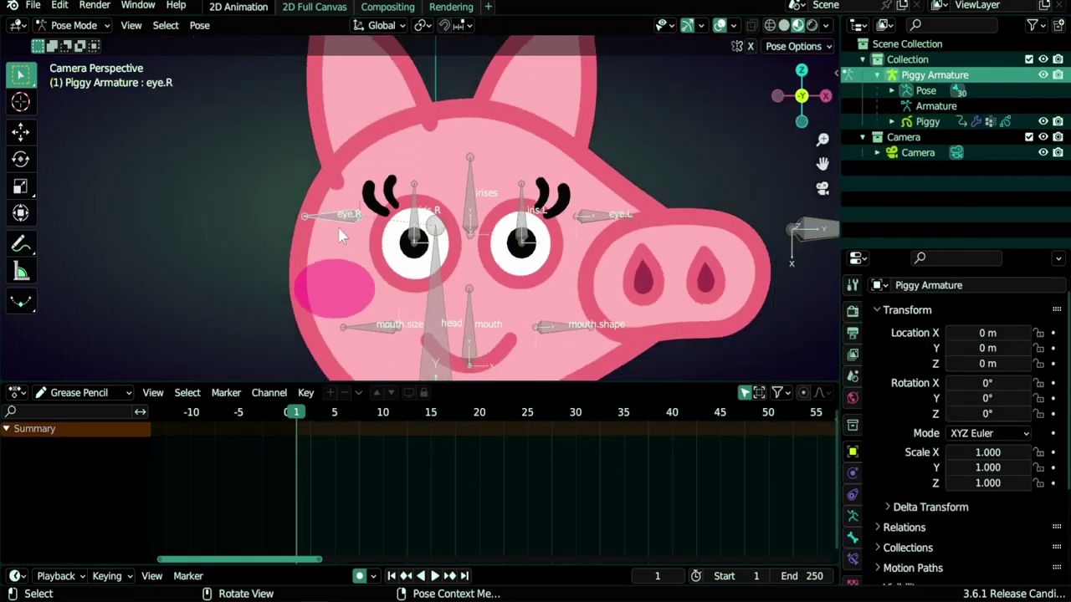
pyautogui.press('g')
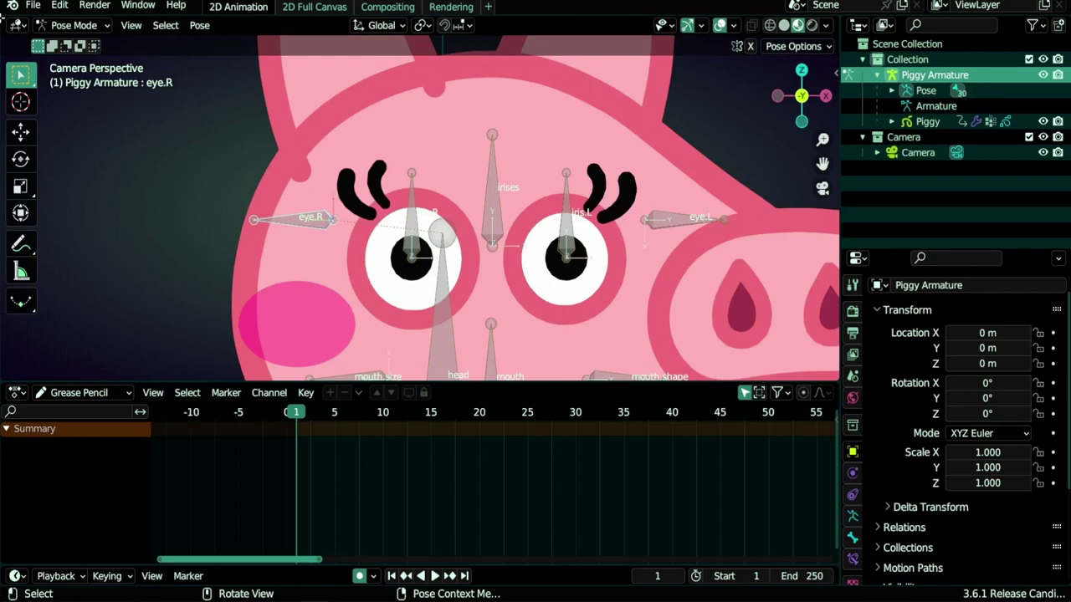
# Step: Split the 3D viewport, switch the new area to the Drivers editor, and turn off showing only selected objects' channels
pyautogui.moveTo(3, 17); pyautogui.dragTo(405, 49)
pyautogui.click(25, 27)
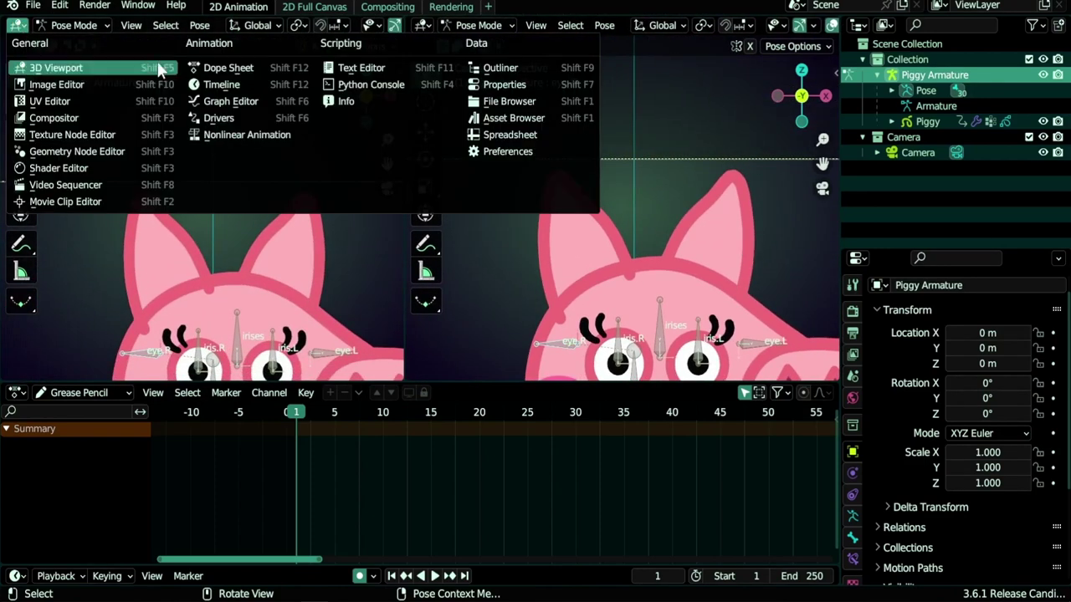
pyautogui.click(215, 122)
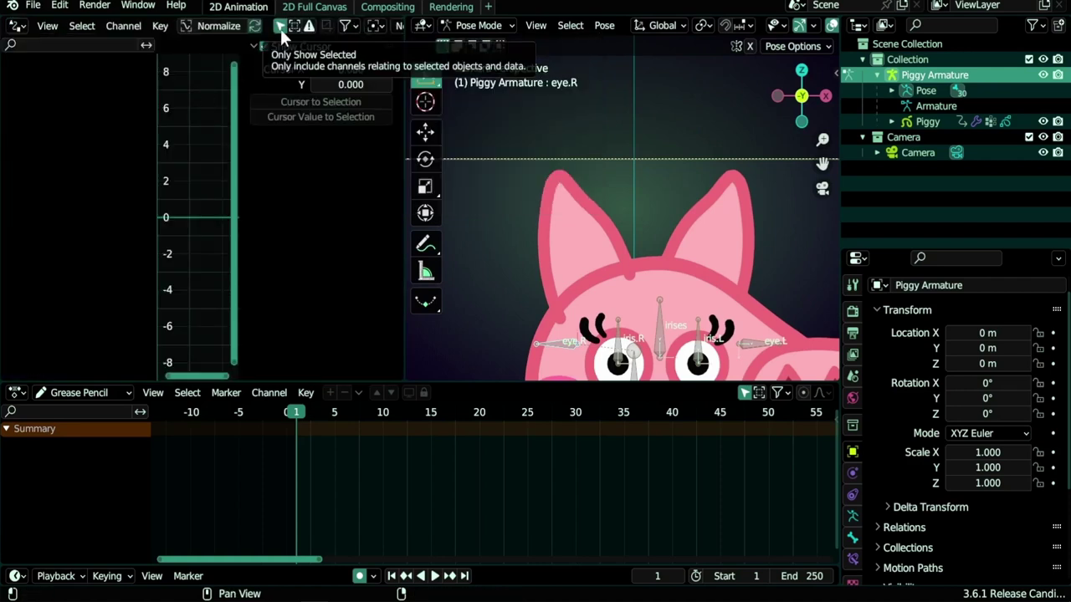
pyautogui.click(281, 26)
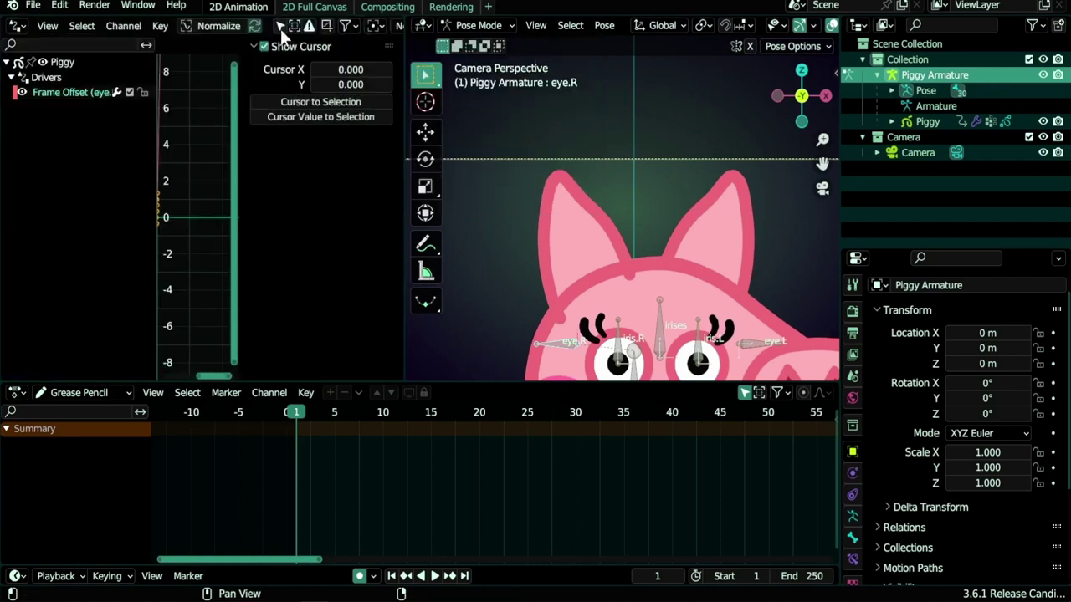
# Step: Select the Frame Offset driver of the eye.R TO modifier and display its driver settings
pyautogui.click(67, 92)
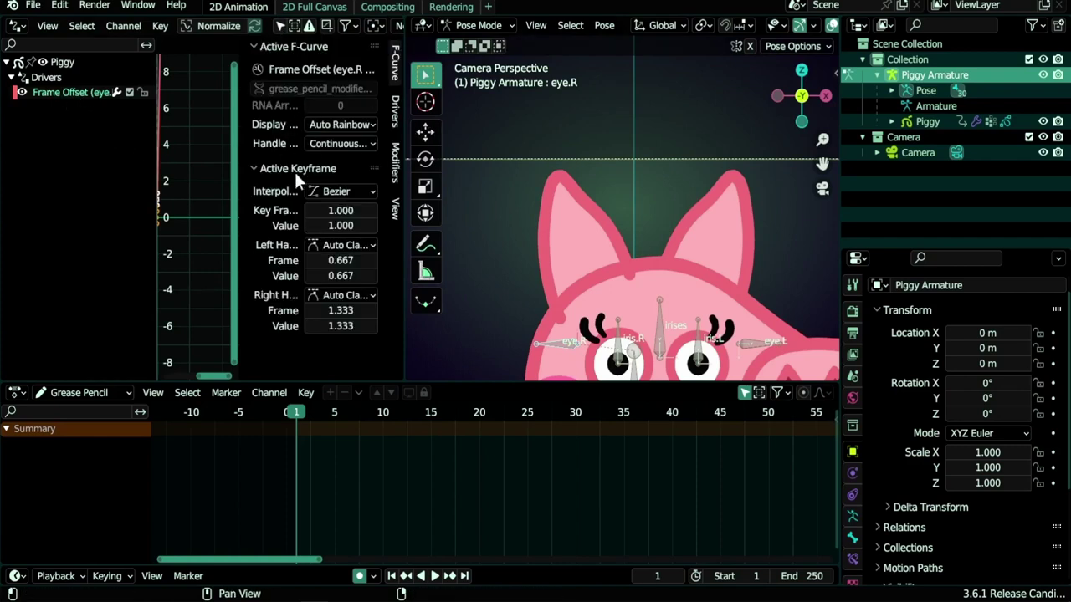
pyautogui.press('n')
pyautogui.press('n')
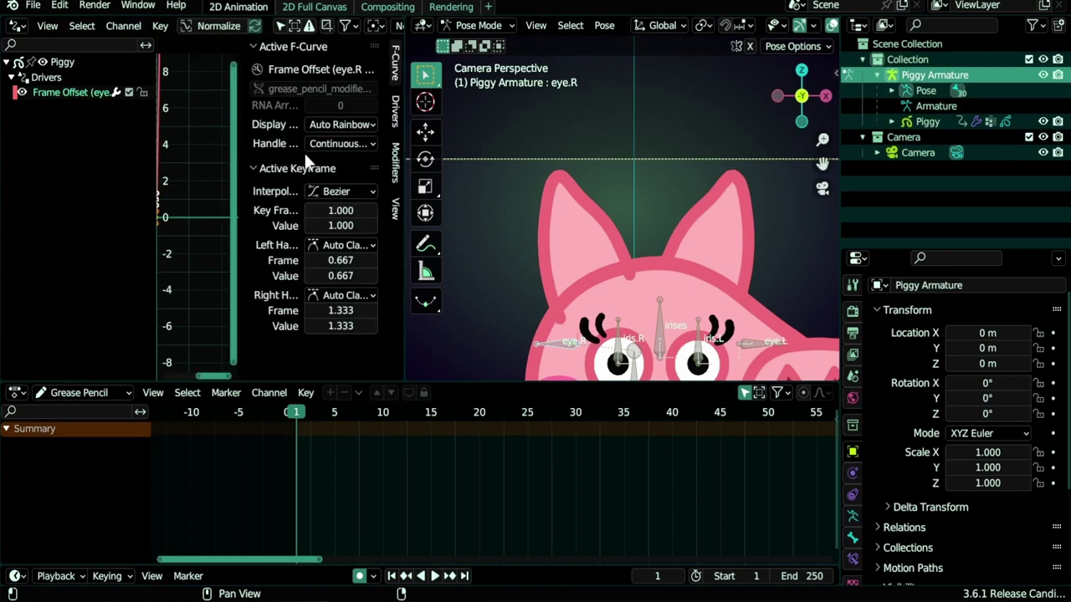
pyautogui.press('n')
pyautogui.press('n')
pyautogui.click(391, 115)
pyautogui.scroll(-1, 327, 196)
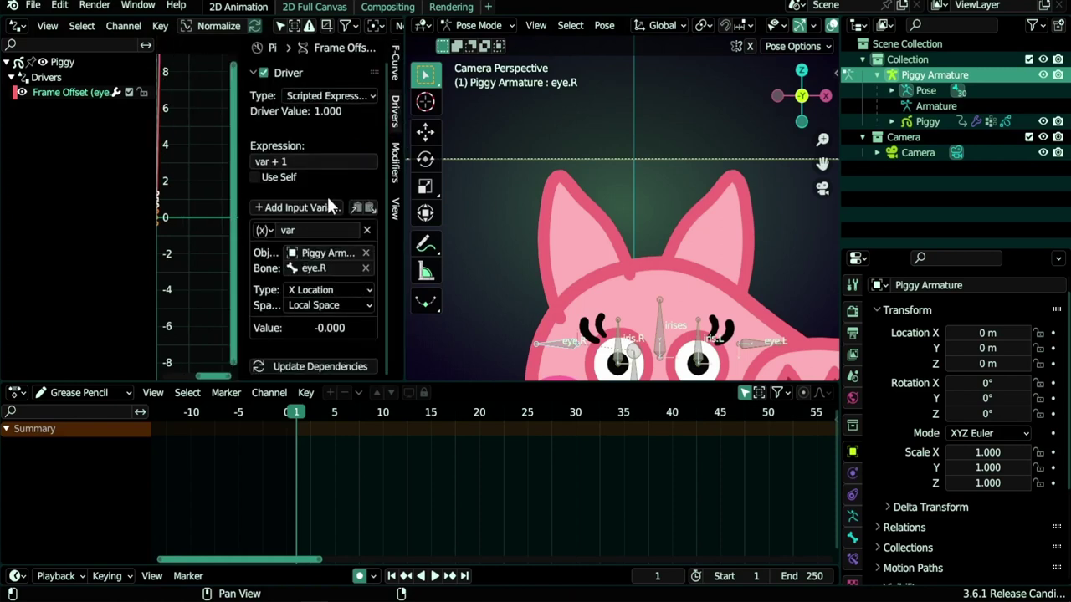
# Step: Change the driver expression to -var + 1, testing the eye.R bone's movement before and after
pyautogui.scroll(2, 531, 237)
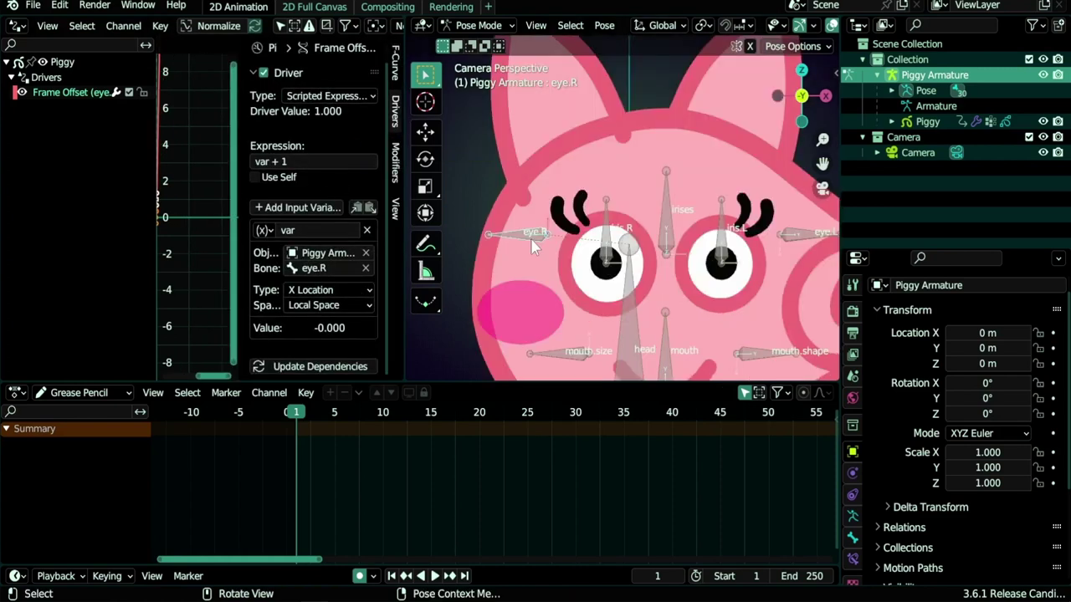
pyautogui.press('g')
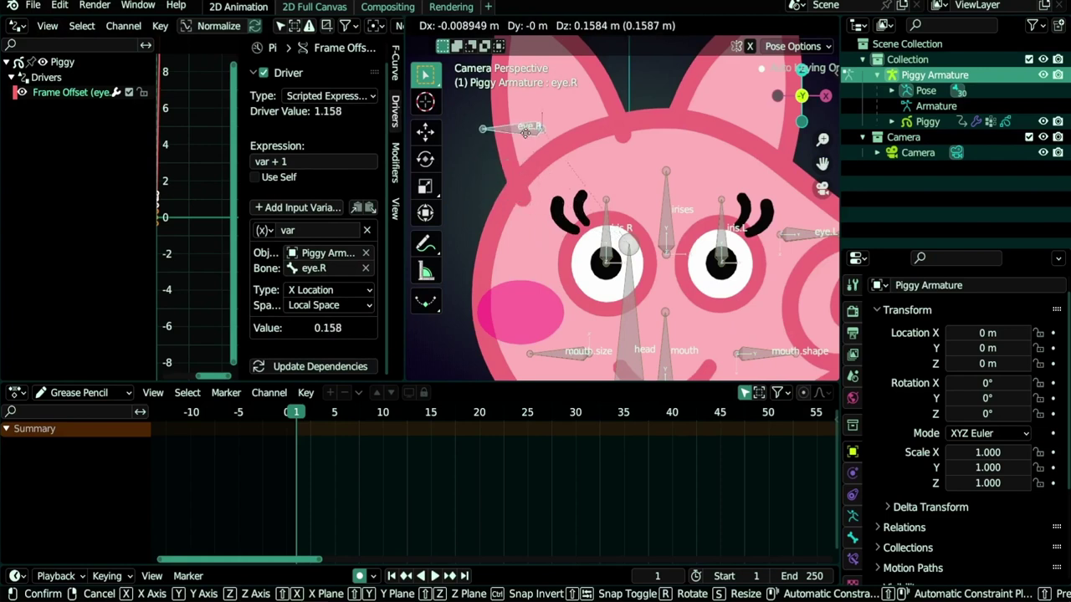
pyautogui.press('Escape')
pyautogui.write('-')
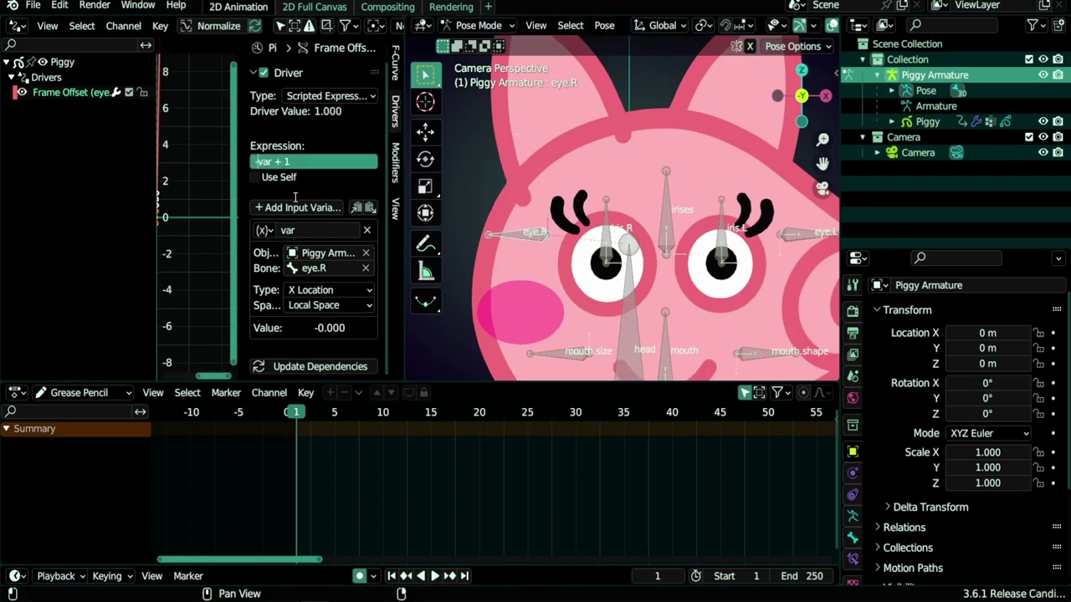
pyautogui.press('Return')
pyautogui.press('g')
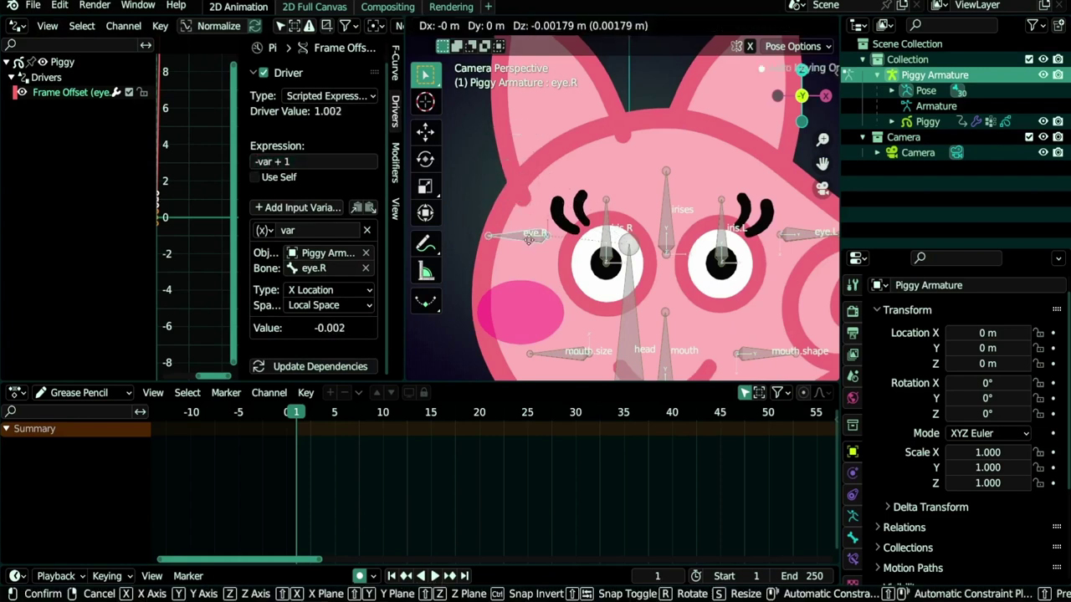
pyautogui.press('Escape')
# Step: Change the driver expression to -var*50 + 1 and test it by moving the eye.R bone
pyautogui.click(272, 160)
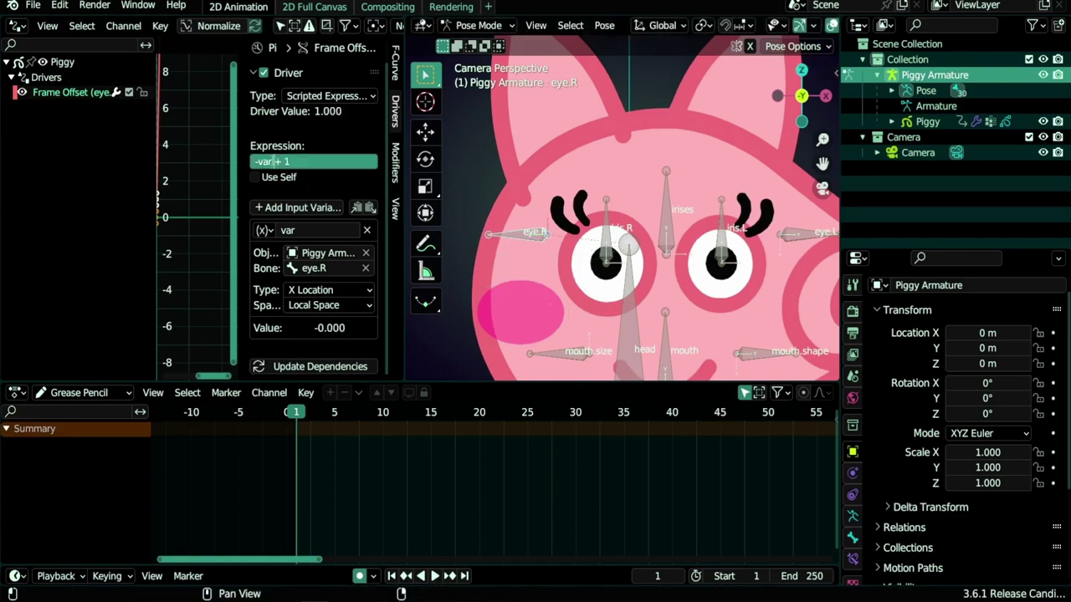
pyautogui.moveTo(272, 160); pyautogui.dragTo(359, 162)
pyautogui.press('Left')
pyautogui.write('*50')
pyautogui.press('Return')
pyautogui.press('g')
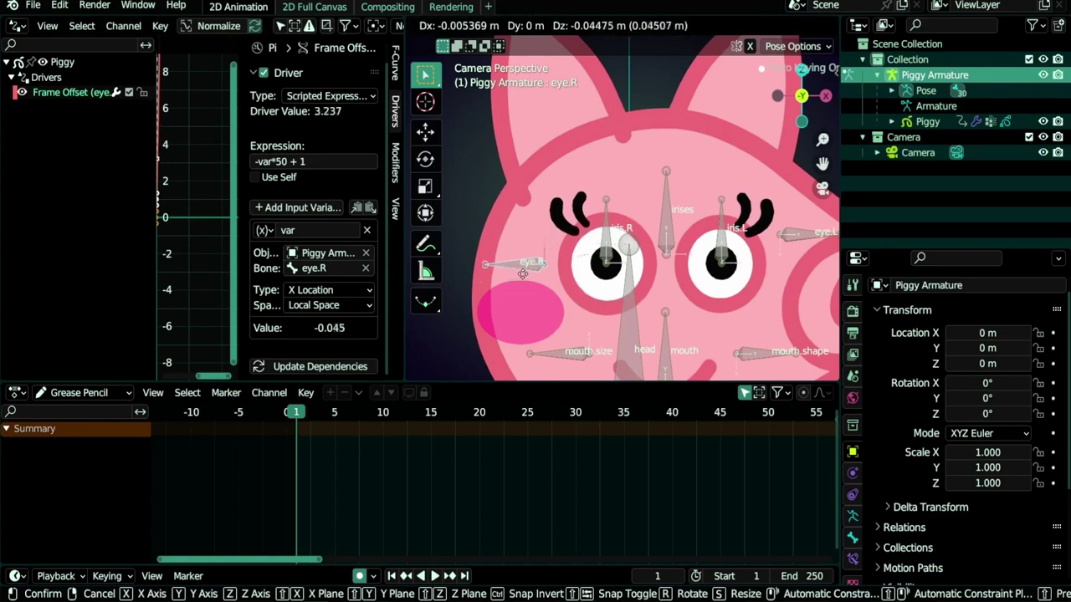
pyautogui.rightClick(521, 282)
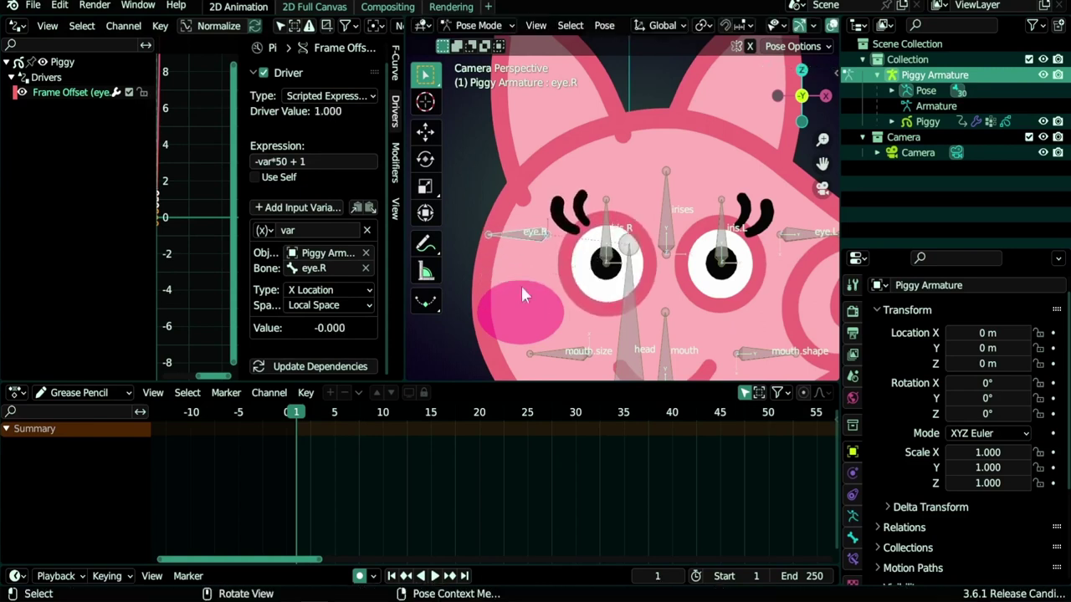
# Step: Try the driver expression -var*200 + 1 and test it by moving the eye.R bone
pyautogui.click(282, 160)
pyautogui.click(280, 160)
pyautogui.write('200')
pyautogui.press('Return')
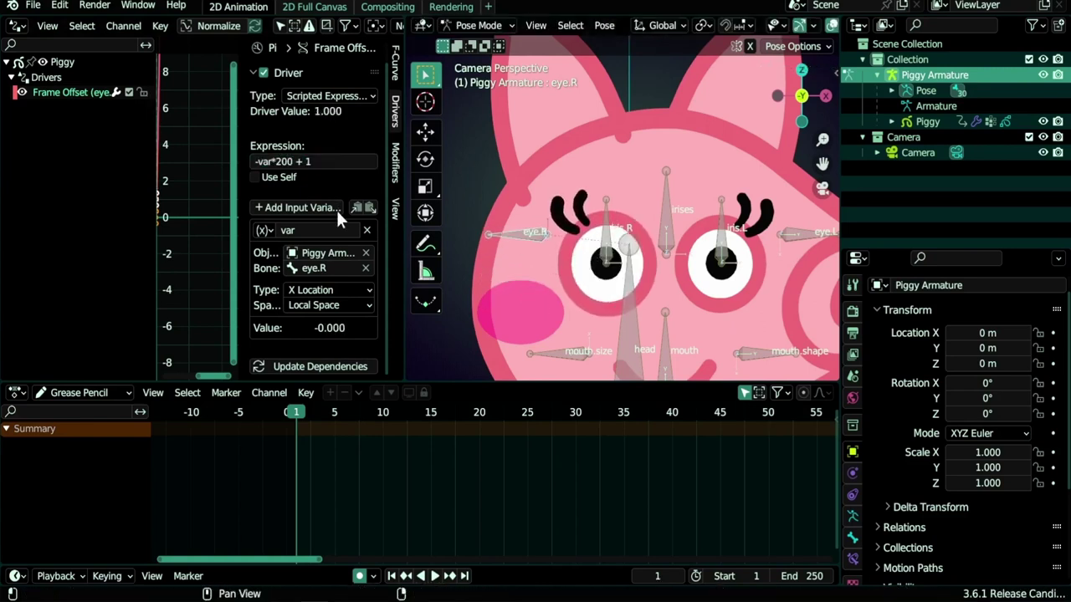
pyautogui.press('g')
pyautogui.press('Escape')
# Step: Set the driver expression to -var*500 + 1 and test it by moving the eye.R bone, cancelling the move
pyautogui.click(284, 162)
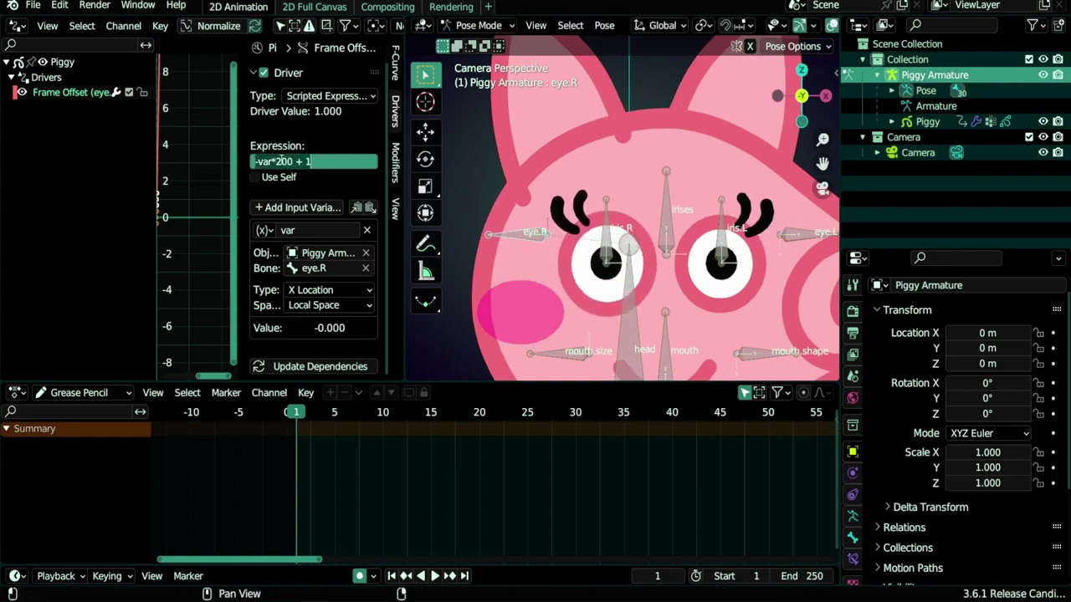
pyautogui.doubleClick(282, 161)
pyautogui.write('500')
pyautogui.press('Return')
pyautogui.press('g')
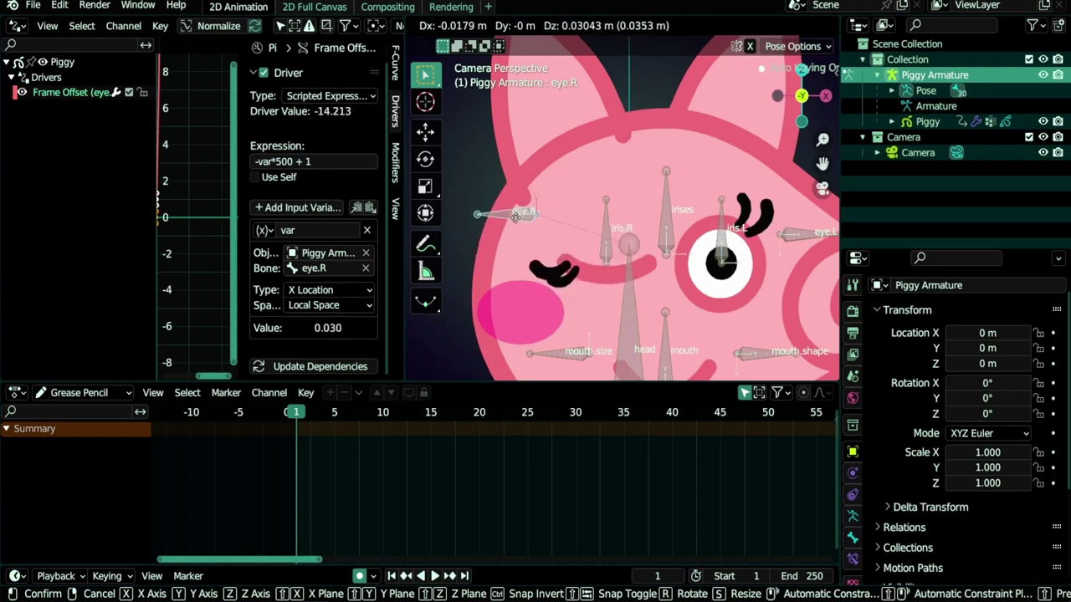
pyautogui.click(518, 282)
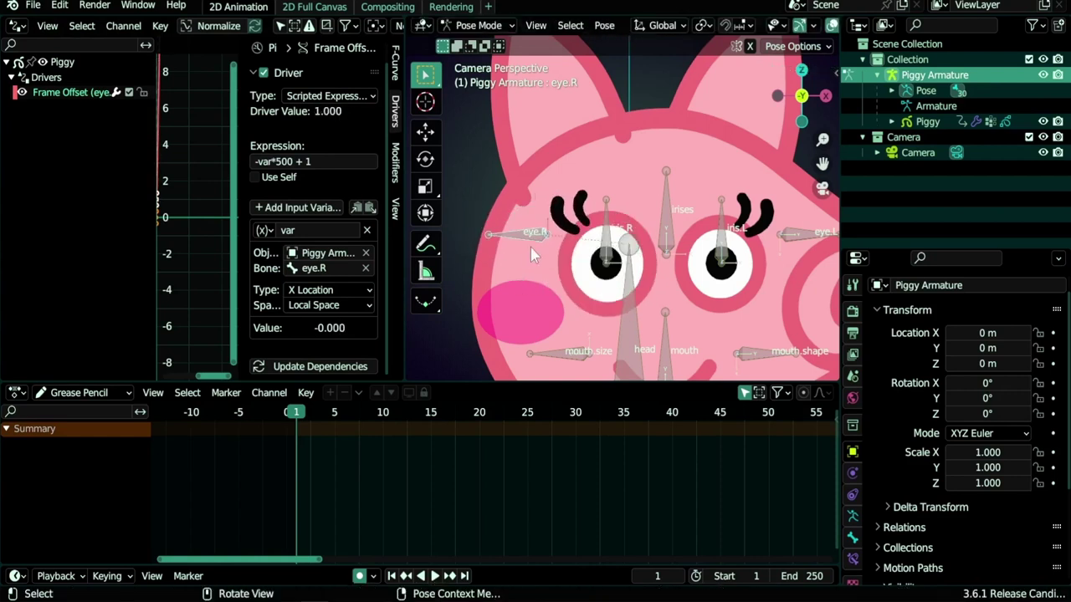
# Step: Lock the eye.R bone's Y and Z location and test it by moving the bone, cancelling the move
pyautogui.press('n')
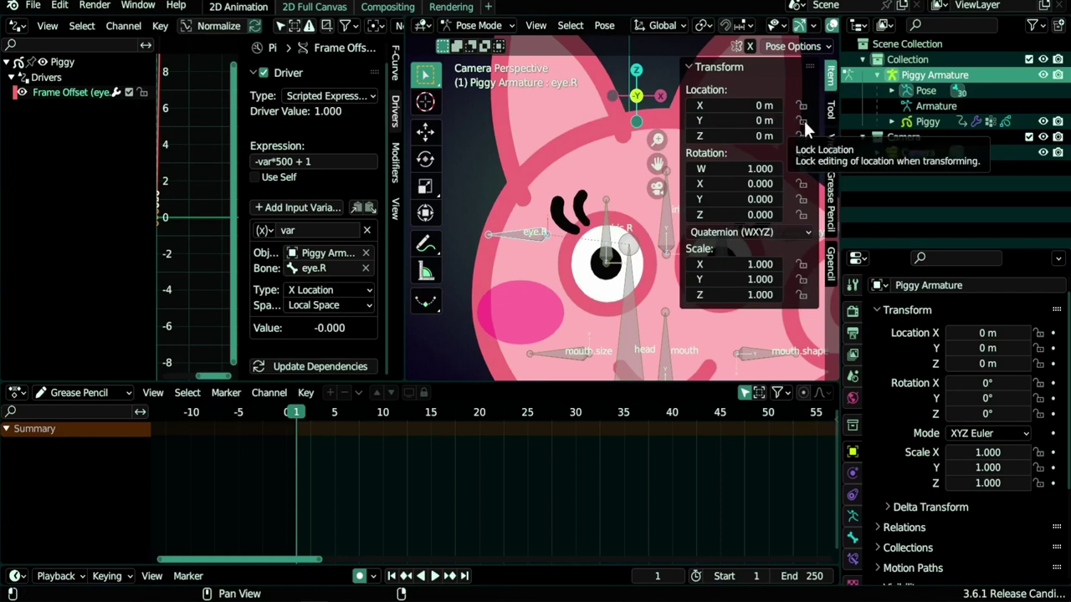
pyautogui.moveTo(804, 120); pyautogui.dragTo(804, 130)
pyautogui.press('g')
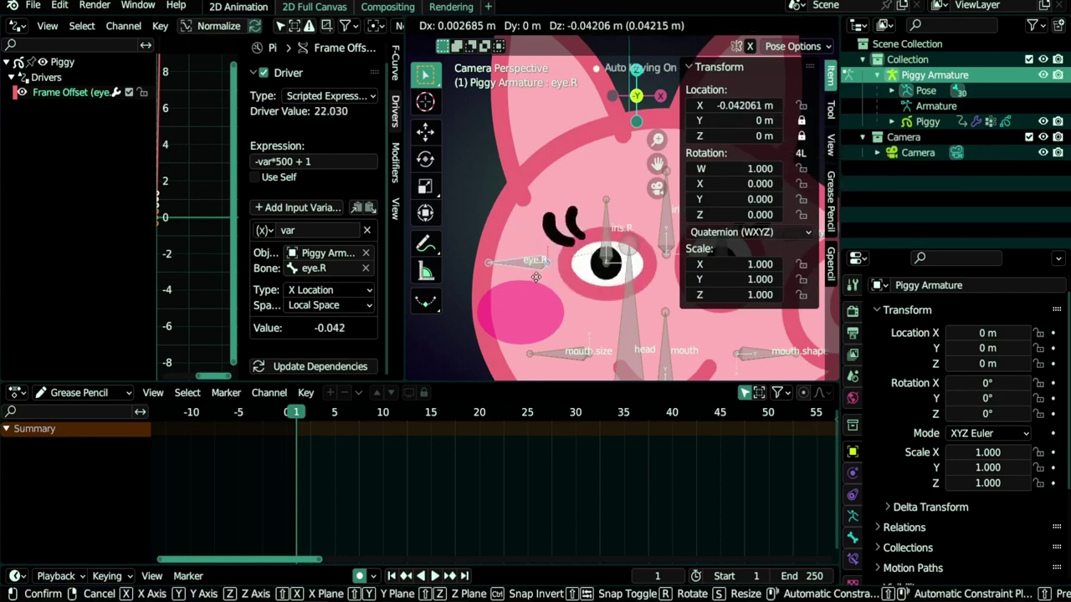
pyautogui.press('Escape')
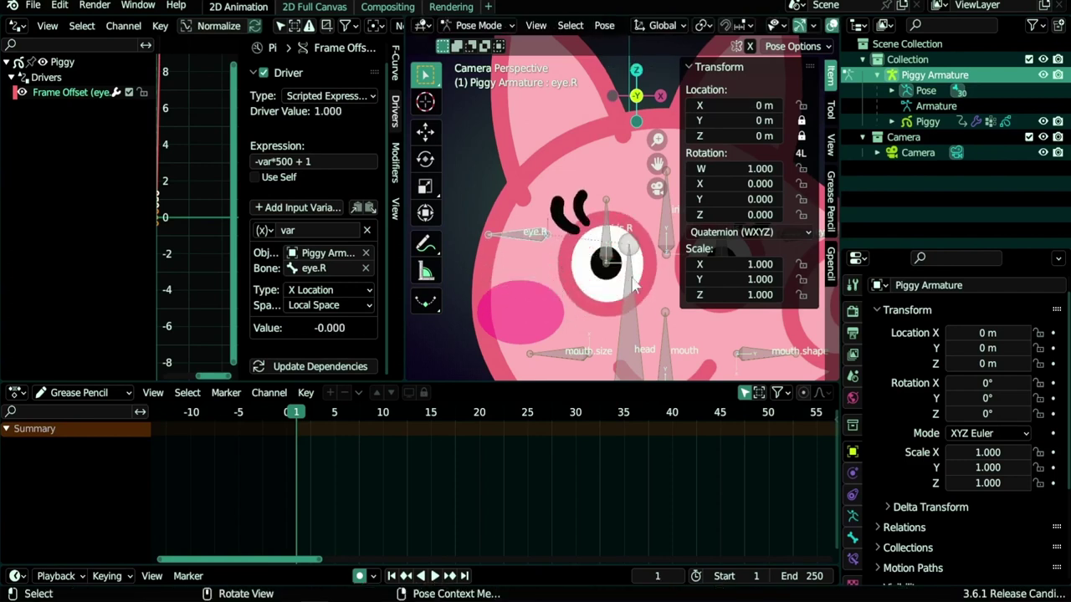
# Step: Add a Limit Location constraint to the eye.R bone
pyautogui.scroll(-4, 871, 473)
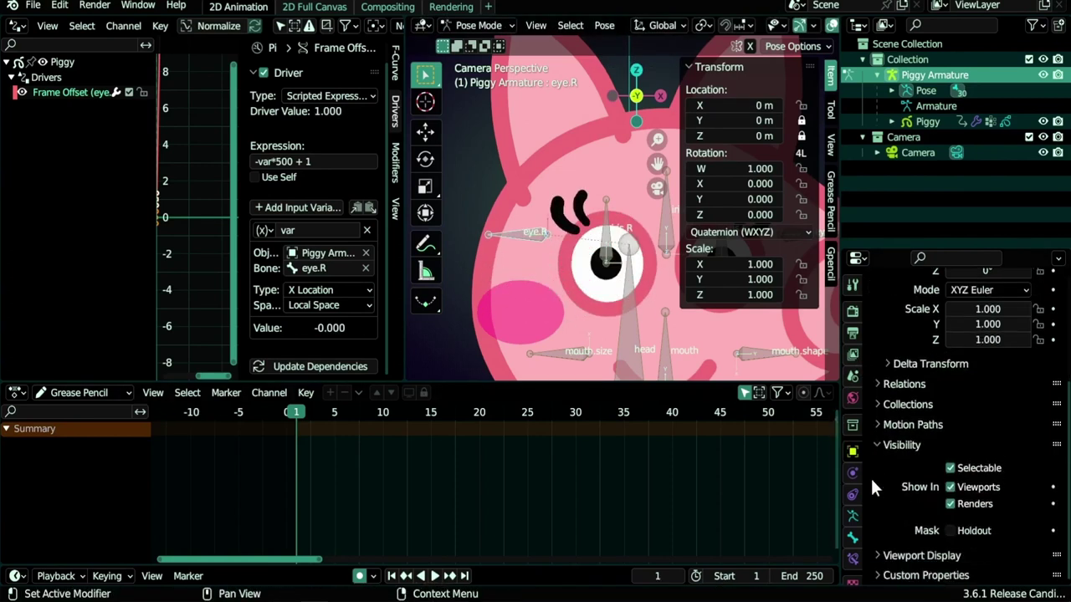
pyautogui.scroll(2, 870, 477)
pyautogui.click(852, 560)
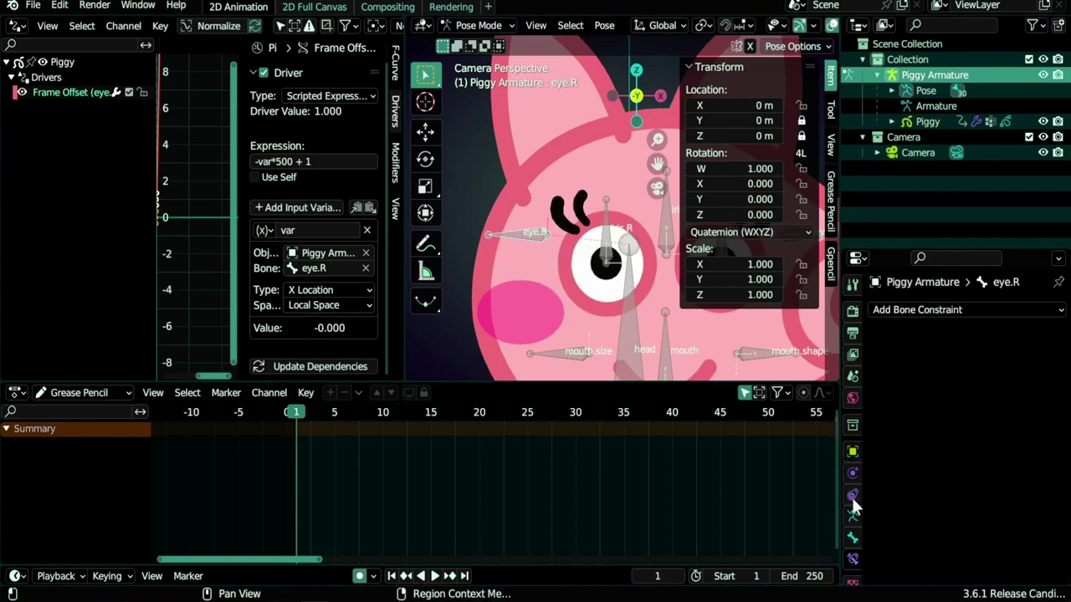
pyautogui.click(949, 310)
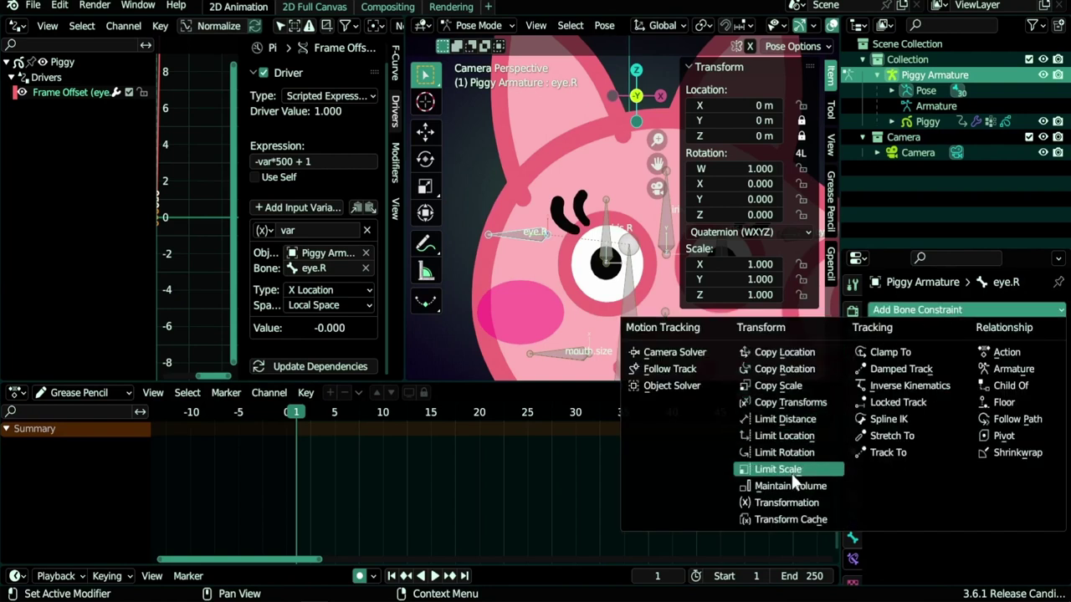
pyautogui.click(799, 437)
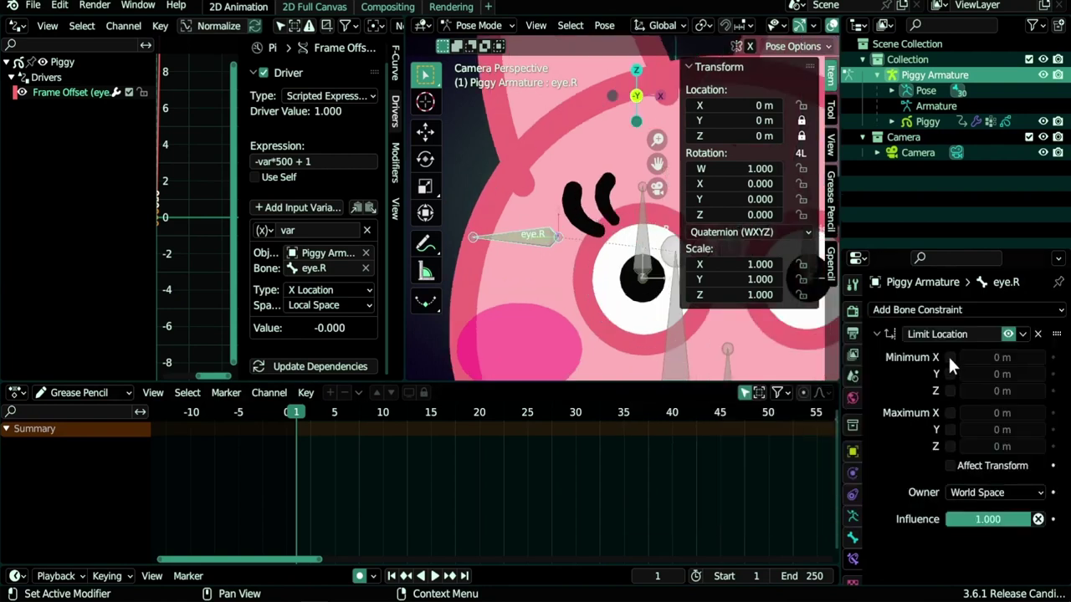
# Step: Enable the constraint's Minimum X limit at 0 m, set its owner to Local Space, and test by moving eye.R
pyautogui.click(949, 357)
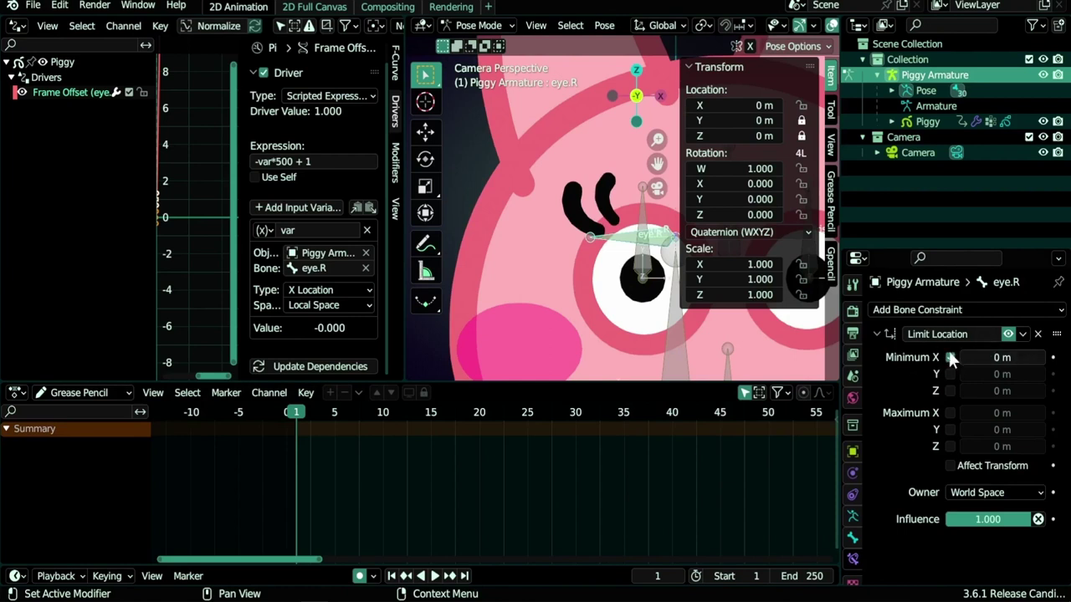
pyautogui.click(978, 492)
pyautogui.click(960, 400)
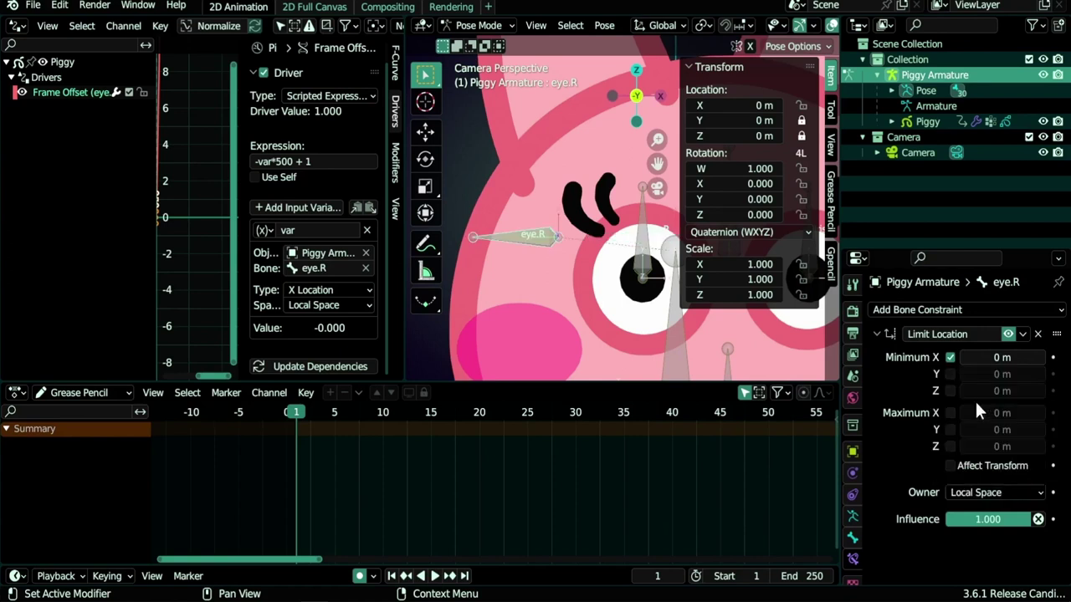
pyautogui.press('g')
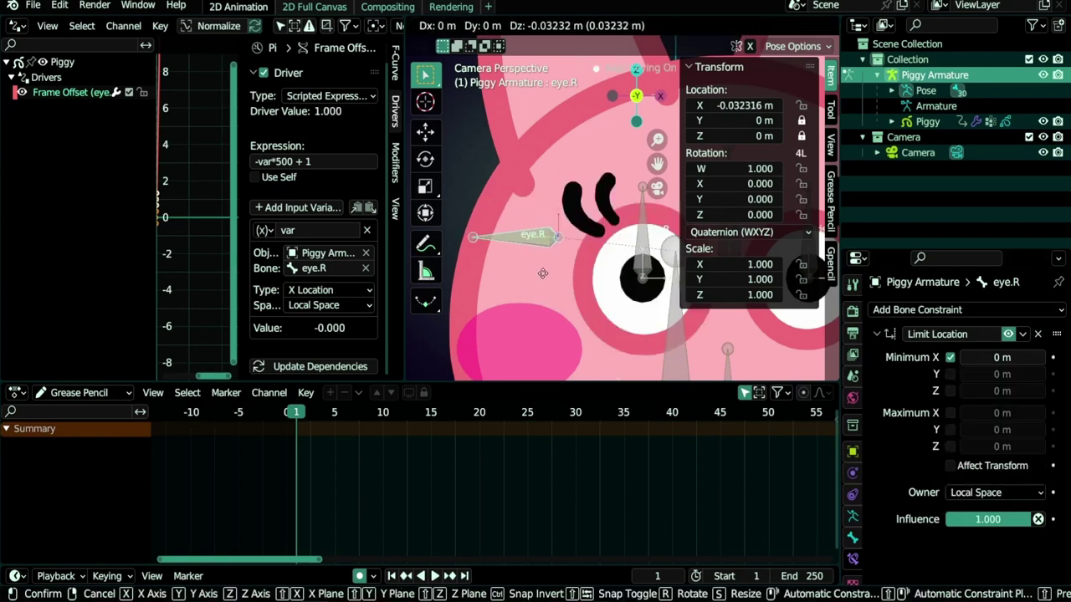
pyautogui.click(541, 275)
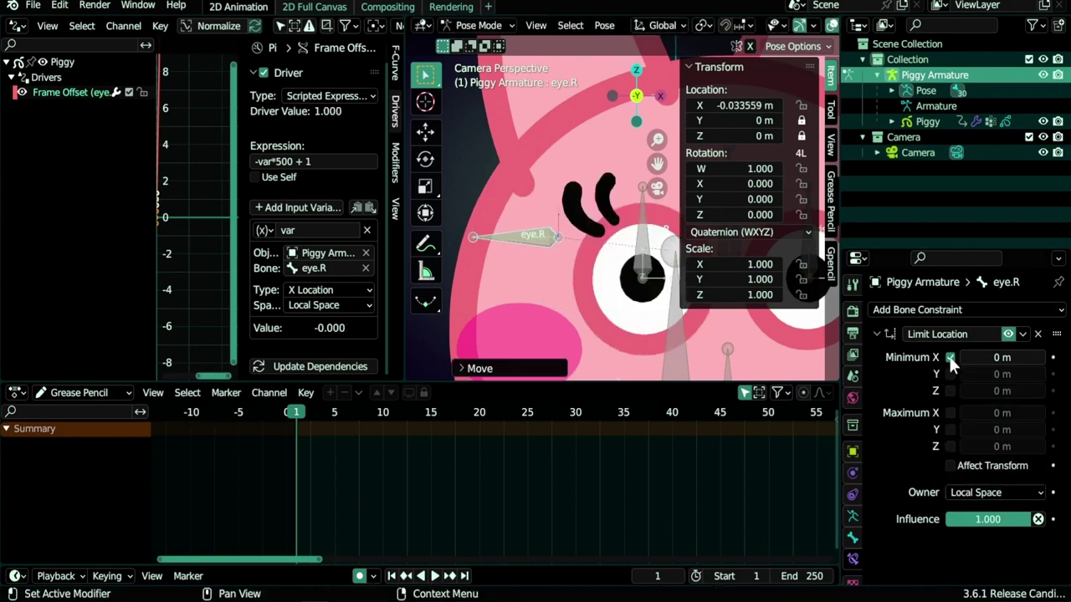
# Step: Replace the Minimum X limit with a Maximum X limit of 0 m and test it by moving the eye.R bone
pyautogui.click(949, 357)
pyautogui.click(950, 412)
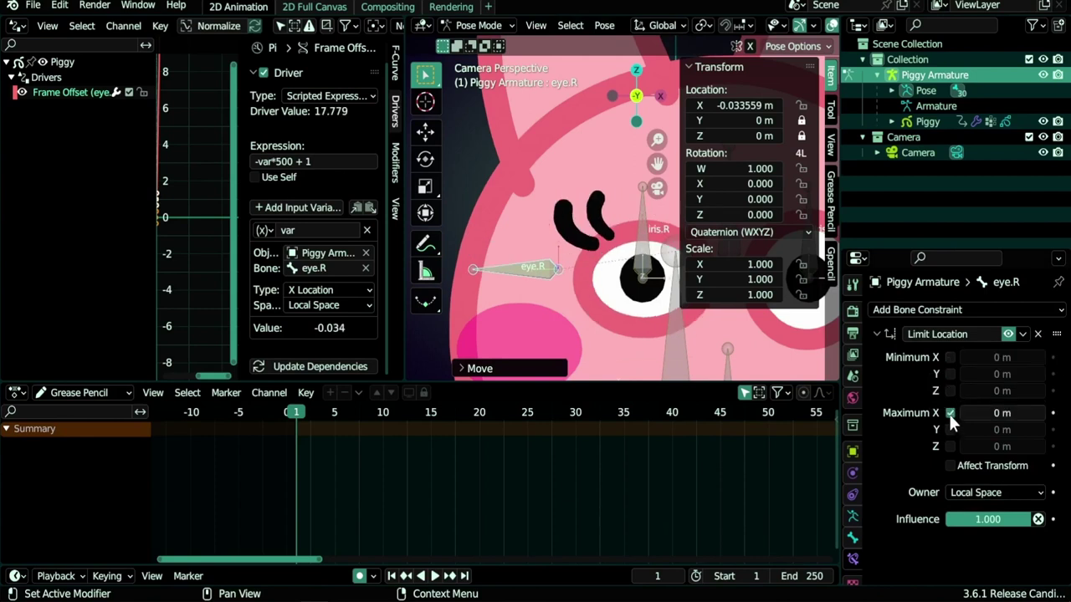
pyautogui.press('g')
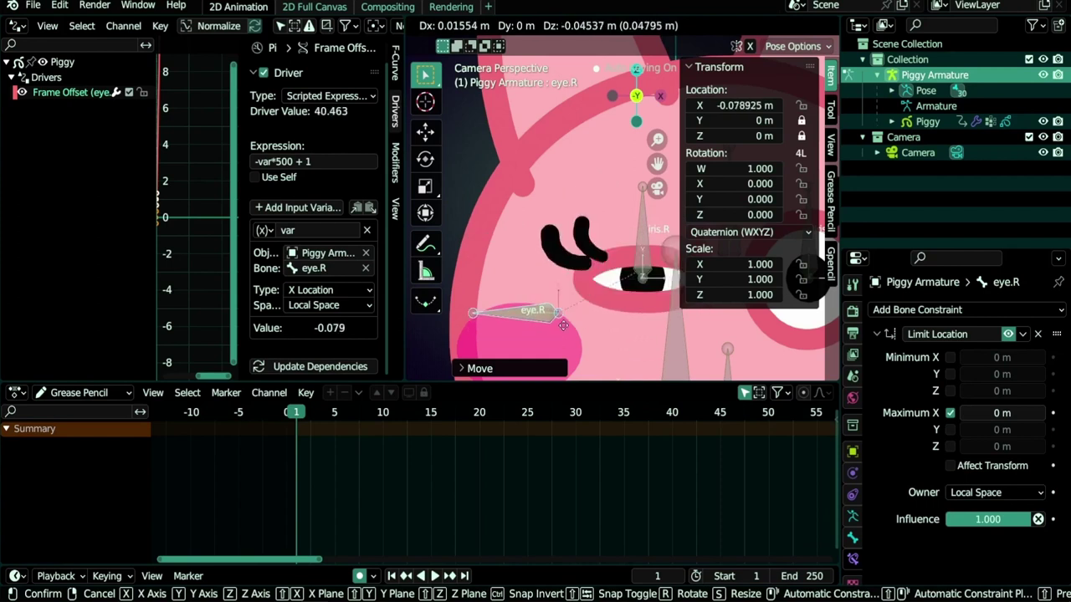
pyautogui.click(560, 280)
# Step: Set the driver expression to -var*700 + 1 and test it by moving the eye.R bone
pyautogui.click(288, 160)
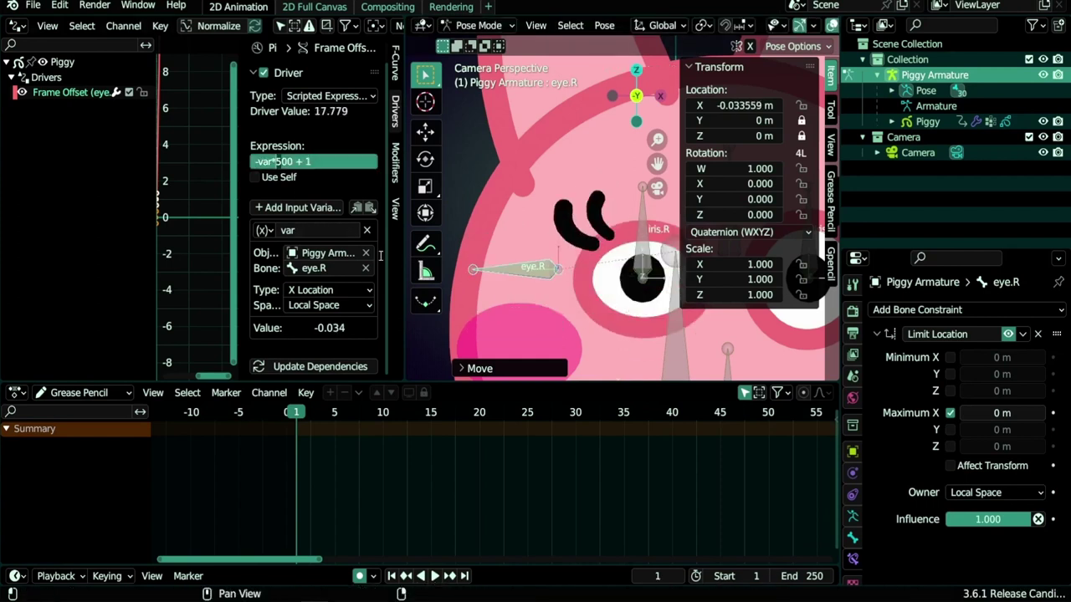
pyautogui.press('Return')
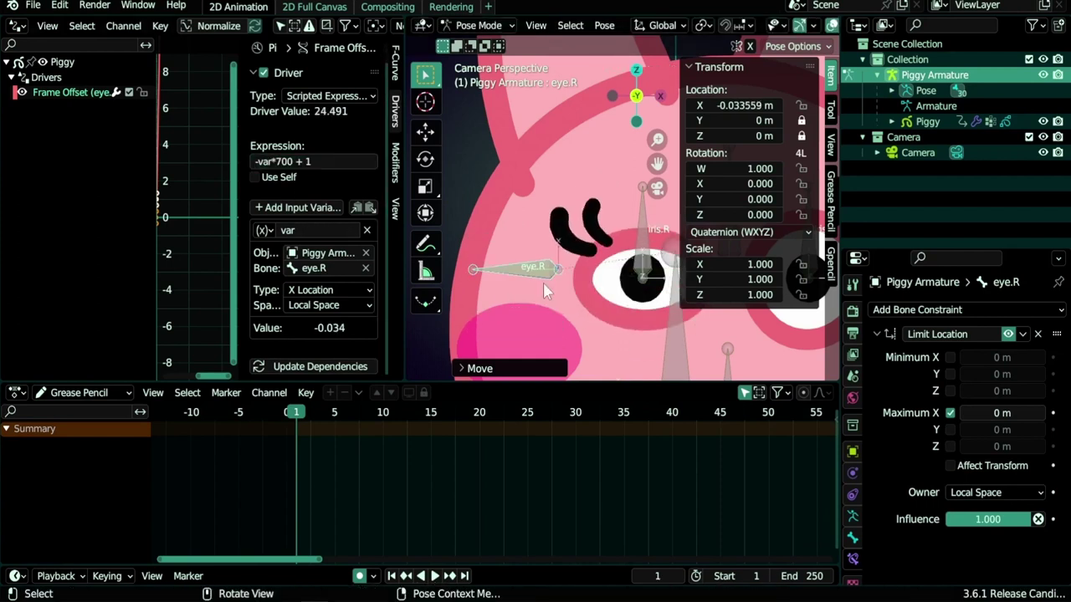
pyautogui.press('g')
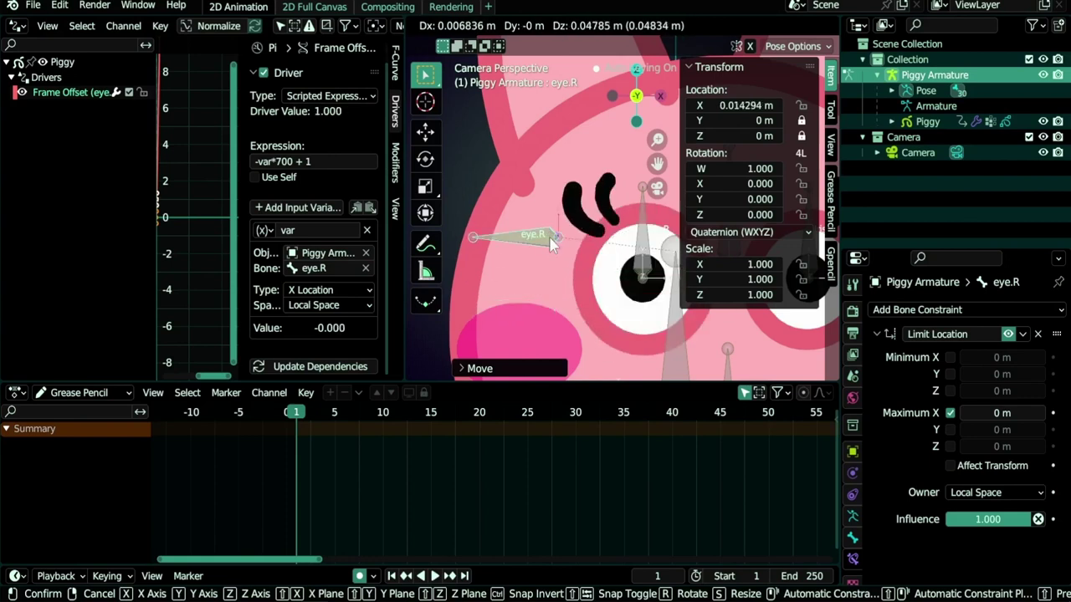
pyautogui.click(549, 236)
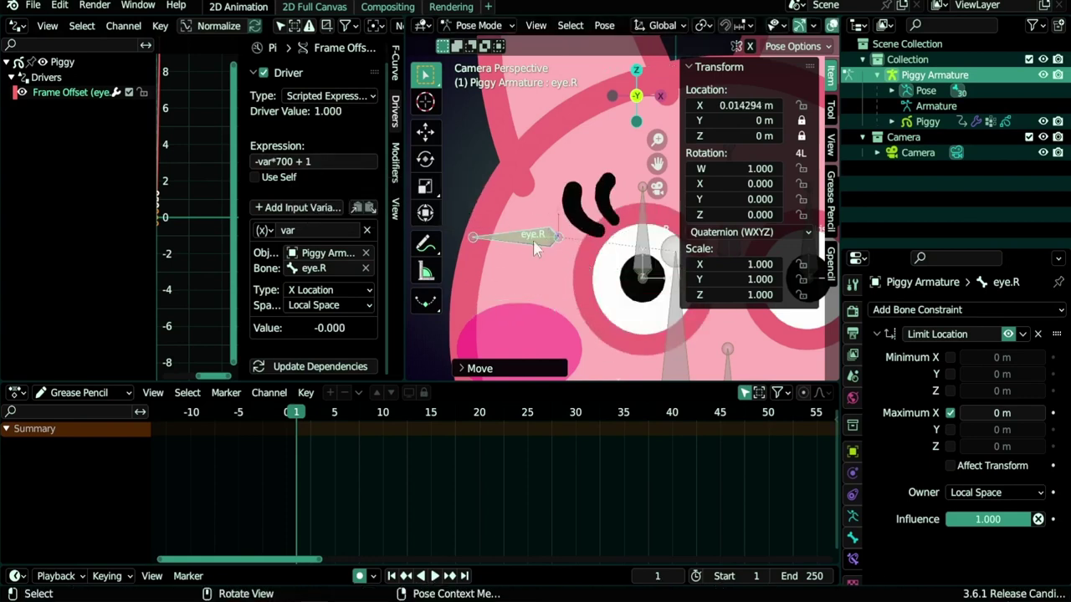
# Step: Try the driver expression -var*700 without the added offset
pyautogui.click(297, 161)
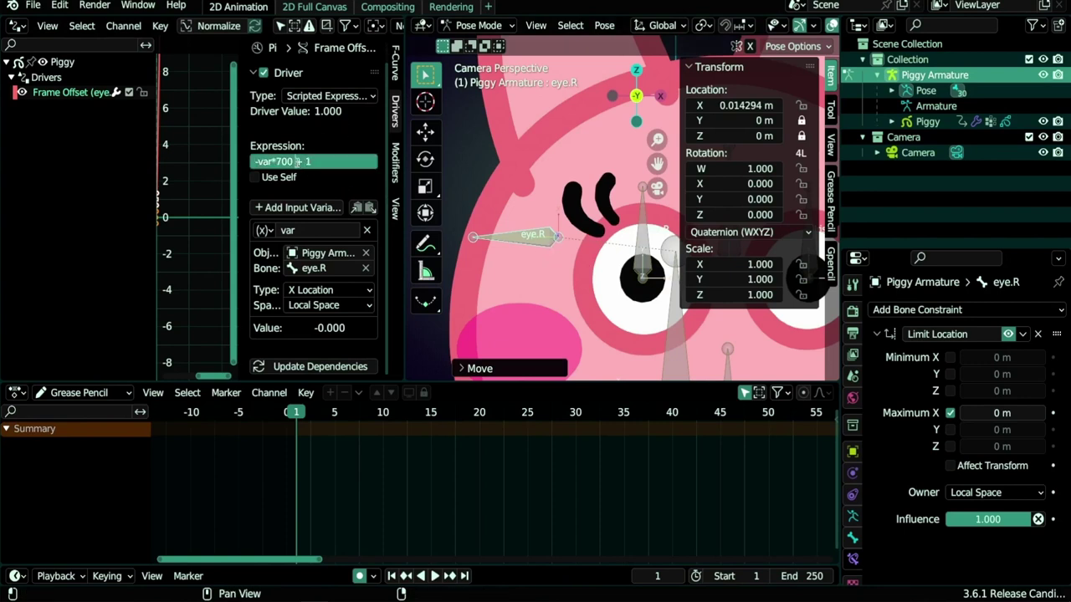
pyautogui.click(327, 160)
pyautogui.press('BackSpace')
pyautogui.press('BackSpace')
pyautogui.press('BackSpace')
pyautogui.press('BackSpace')
pyautogui.press('Return')
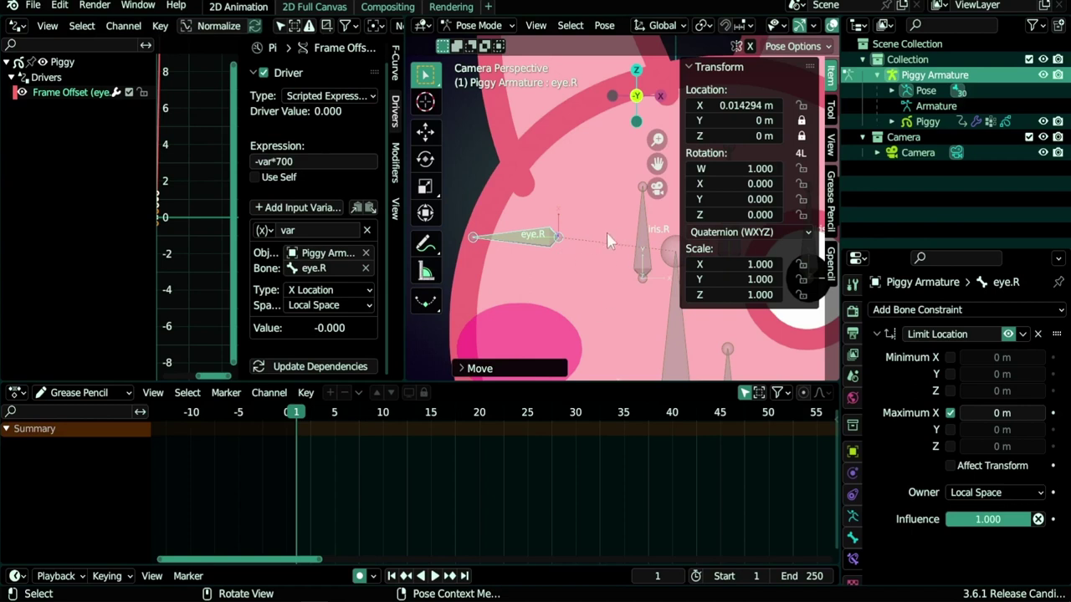
# Step: Restore the driver expression as -var*700+1 and test it by moving the eye.R bone, cancelling the move
pyautogui.click(309, 162)
pyautogui.write('+1')
pyautogui.press('Return')
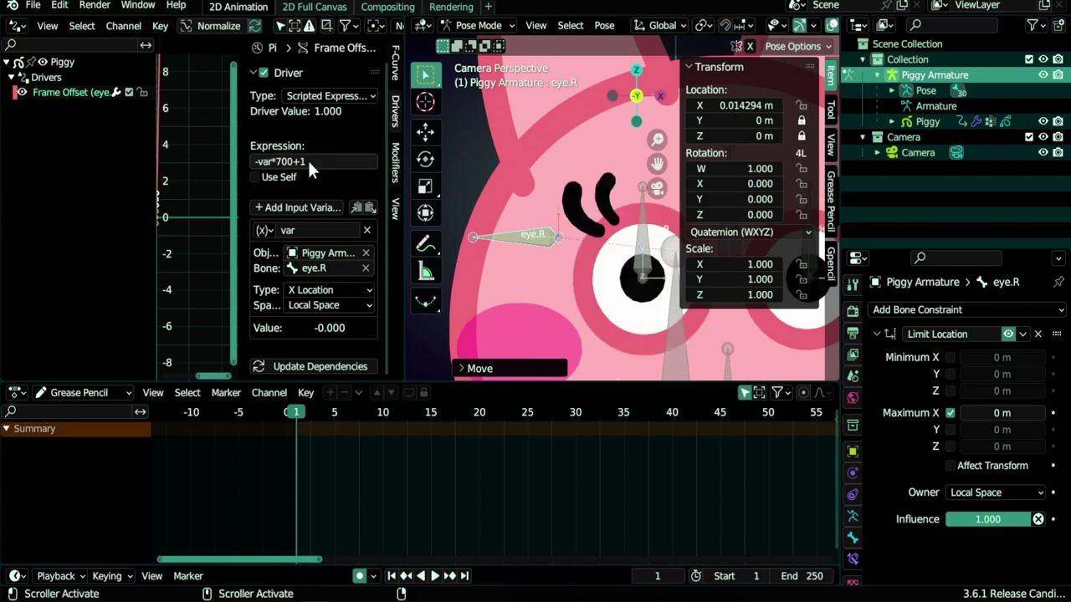
pyautogui.press('g')
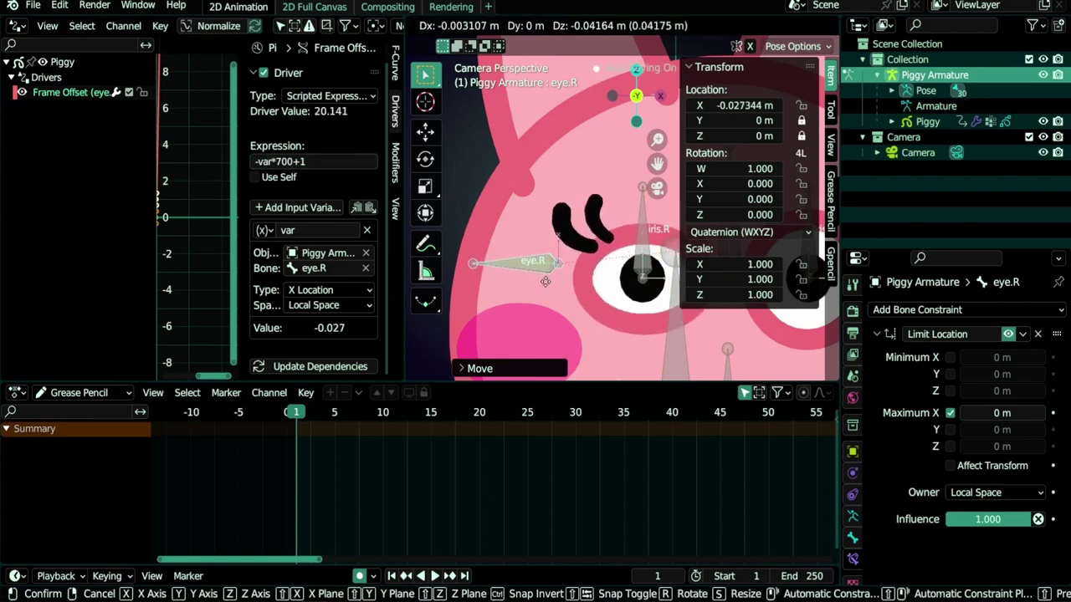
pyautogui.rightClick(552, 280)
# Step: Duplicate the eye.R TO modifier on the Piggy object, with the existing modifiers collapsed
pyautogui.scroll(-2, 561, 295)
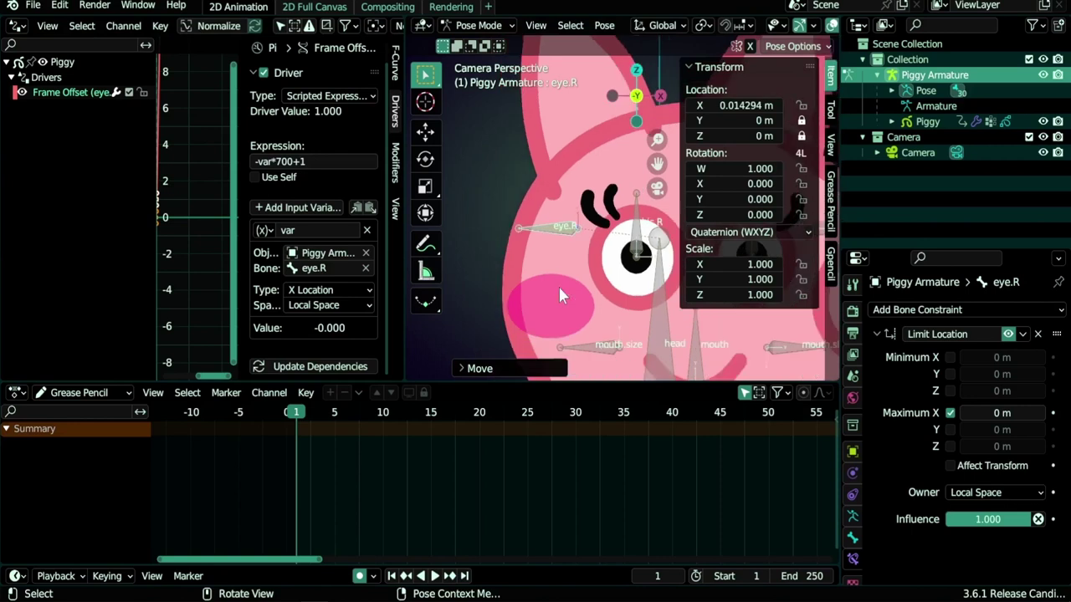
pyautogui.scroll(-1, 561, 288)
pyautogui.keyDown('shift'); pyautogui.moveTo(616, 280); pyautogui.dragTo(427, 287, button='middle'); pyautogui.keyUp('shift')
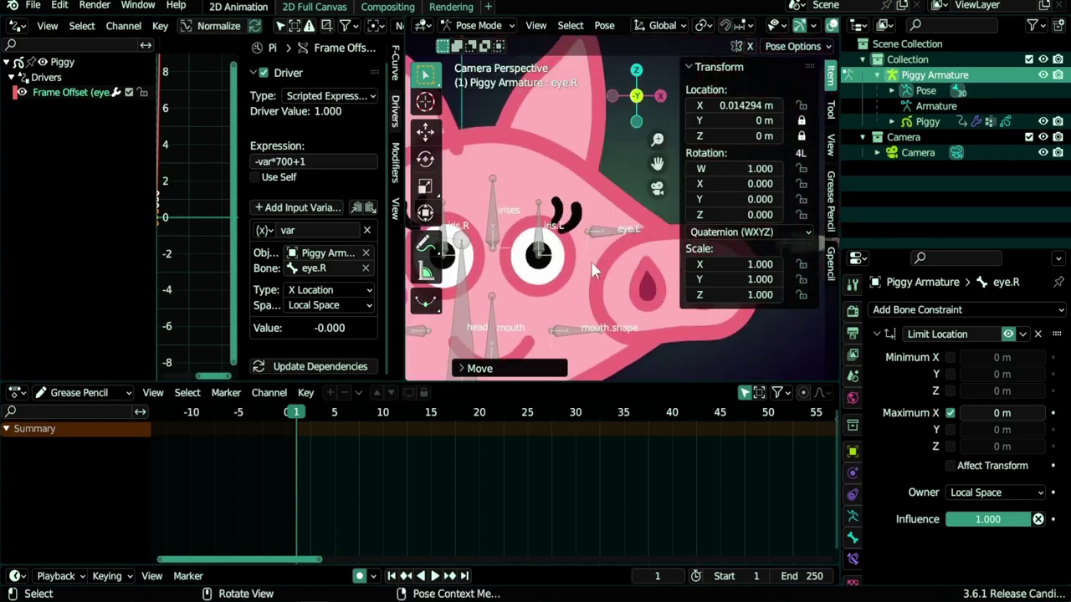
pyautogui.click(591, 261)
pyautogui.click(854, 469)
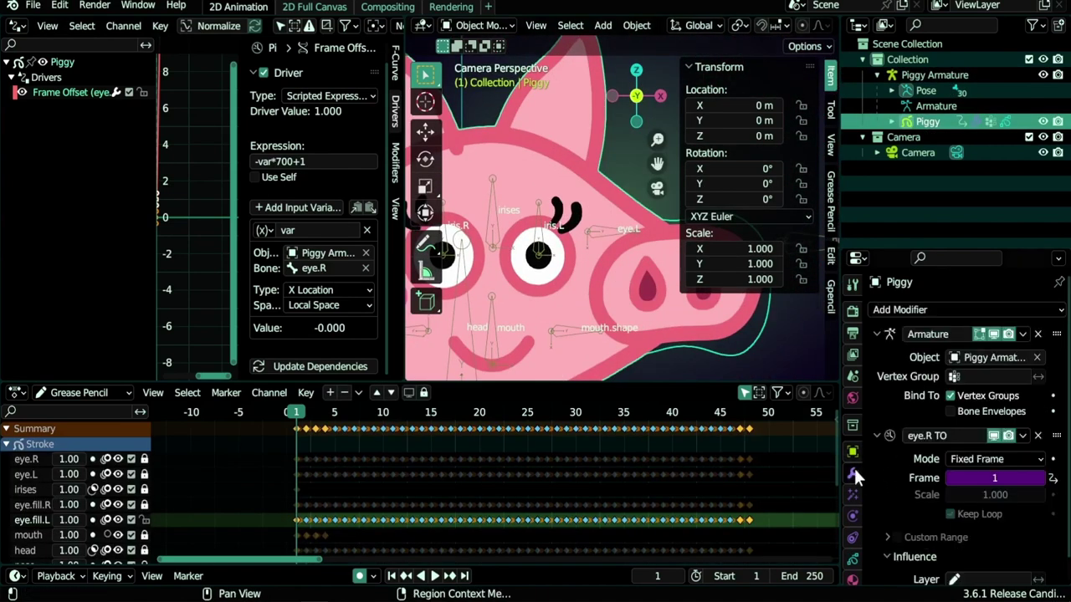
pyautogui.click(878, 334)
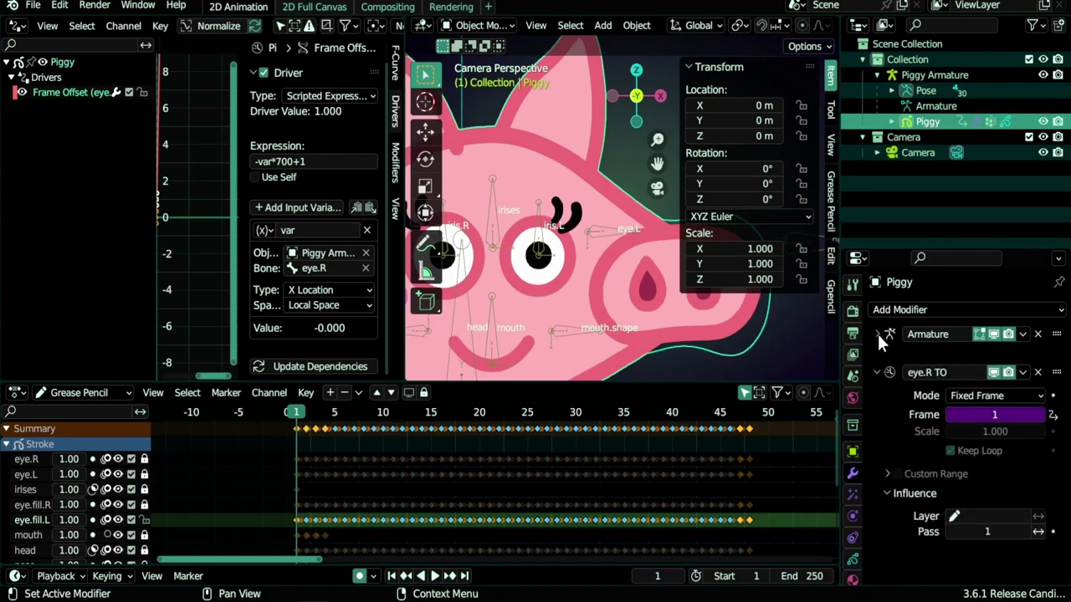
pyautogui.click(875, 354)
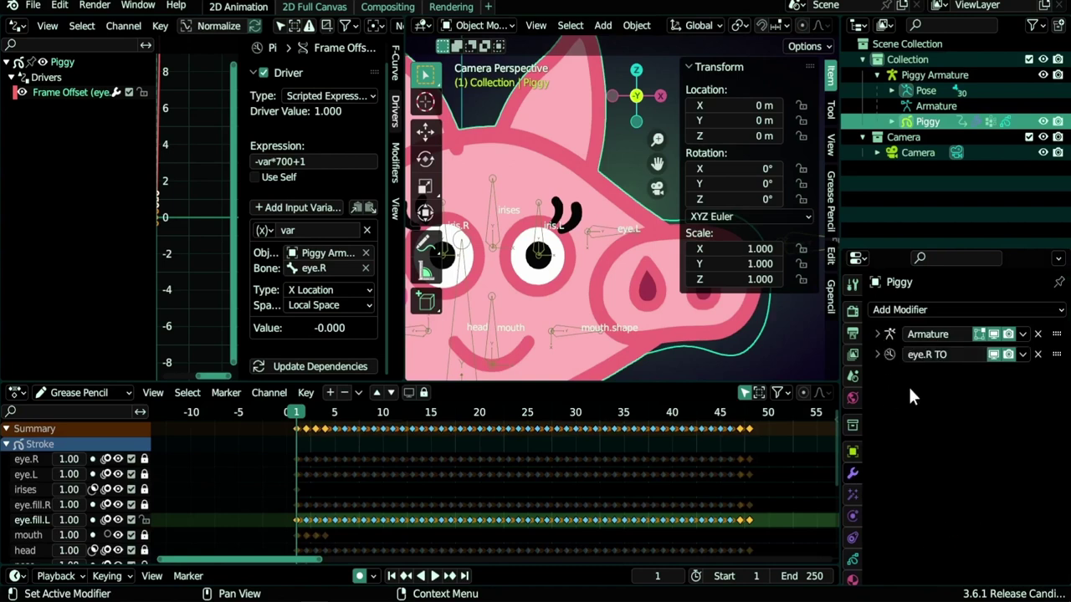
pyautogui.click(1023, 353)
pyautogui.click(965, 371)
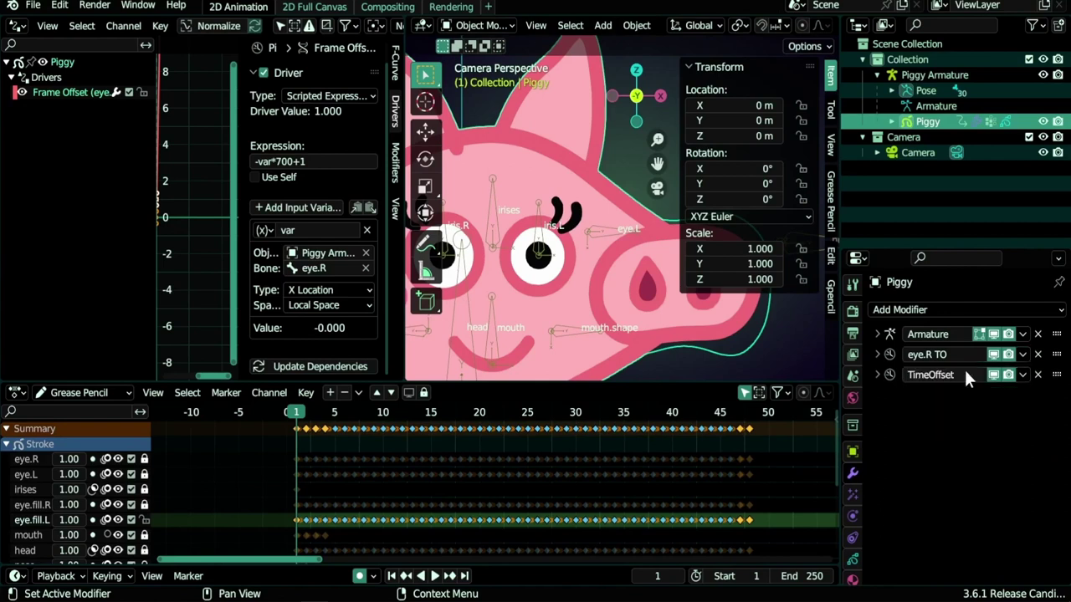
# Step: Rename the duplicated Time Offset modifier as eye.L TO and set its influence pass to 2
pyautogui.click(876, 374)
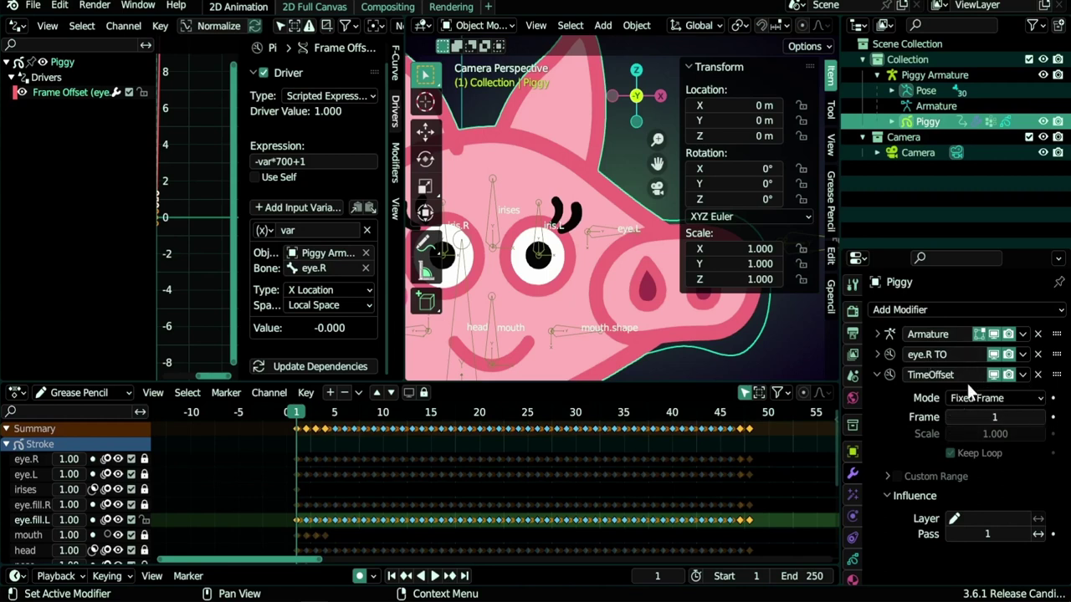
pyautogui.doubleClick(937, 376)
pyautogui.write('eye.')
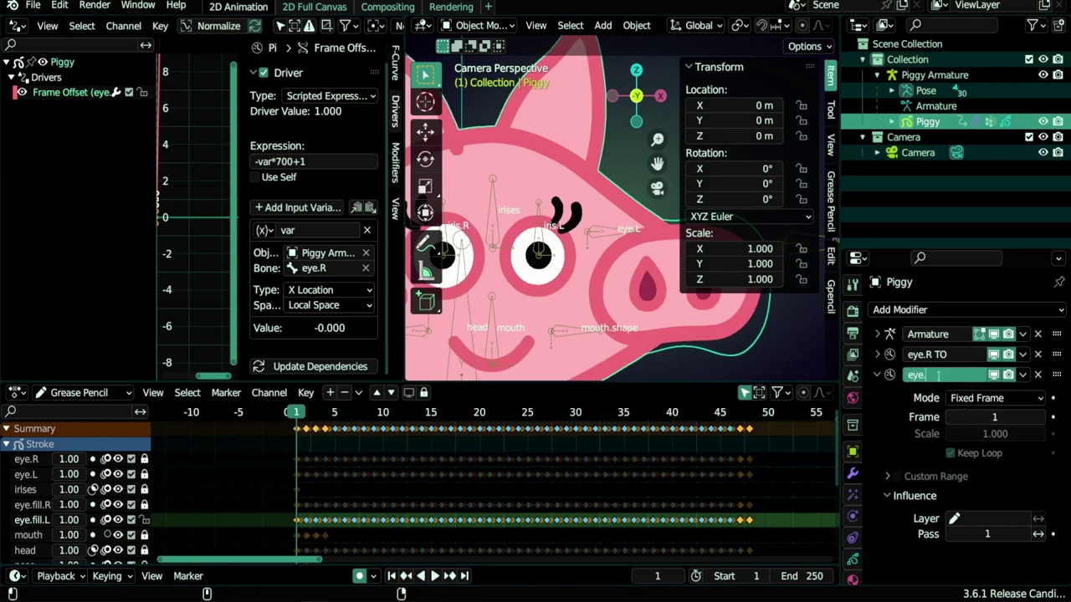
pyautogui.write('L TO')
pyautogui.press('Return')
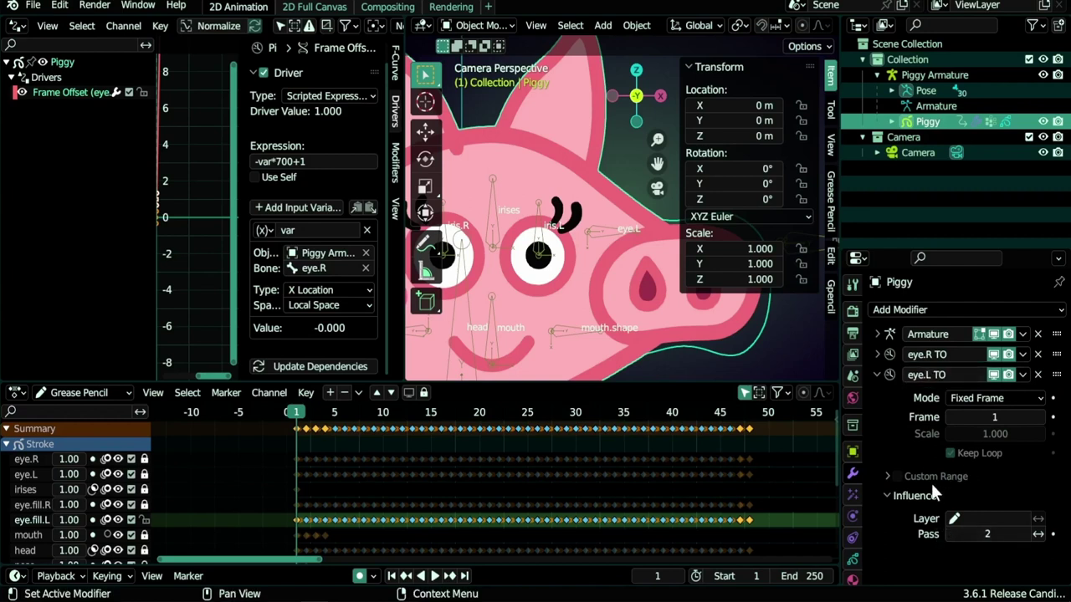
# Step: Add a driver to the eye.L TO modifier's frame value and select it in the drivers editor
pyautogui.rightClick(920, 417)
pyautogui.click(914, 424)
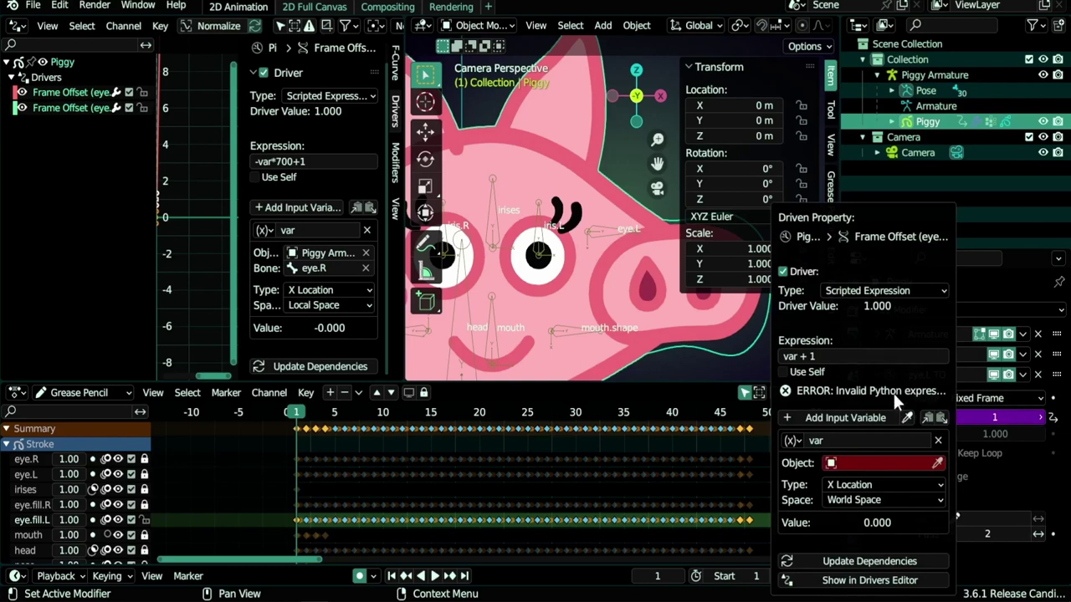
pyautogui.click(61, 108)
# Step: Point the driver variable at Piggy Armature's eye.L bone, using X Location in Local Space
pyautogui.click(331, 268)
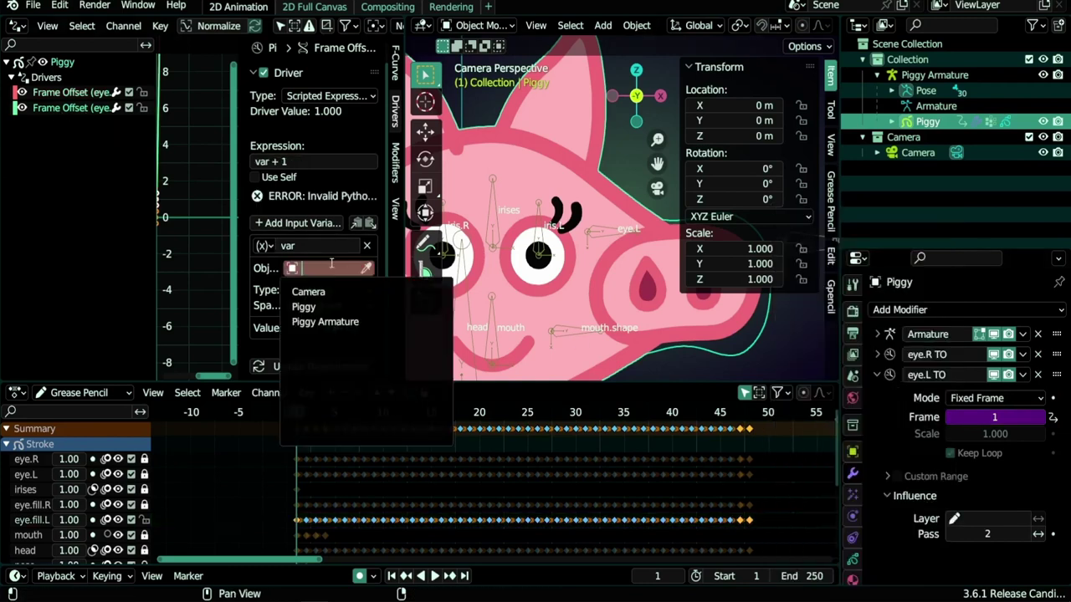
pyautogui.click(324, 321)
pyautogui.click(331, 267)
pyautogui.write('eye')
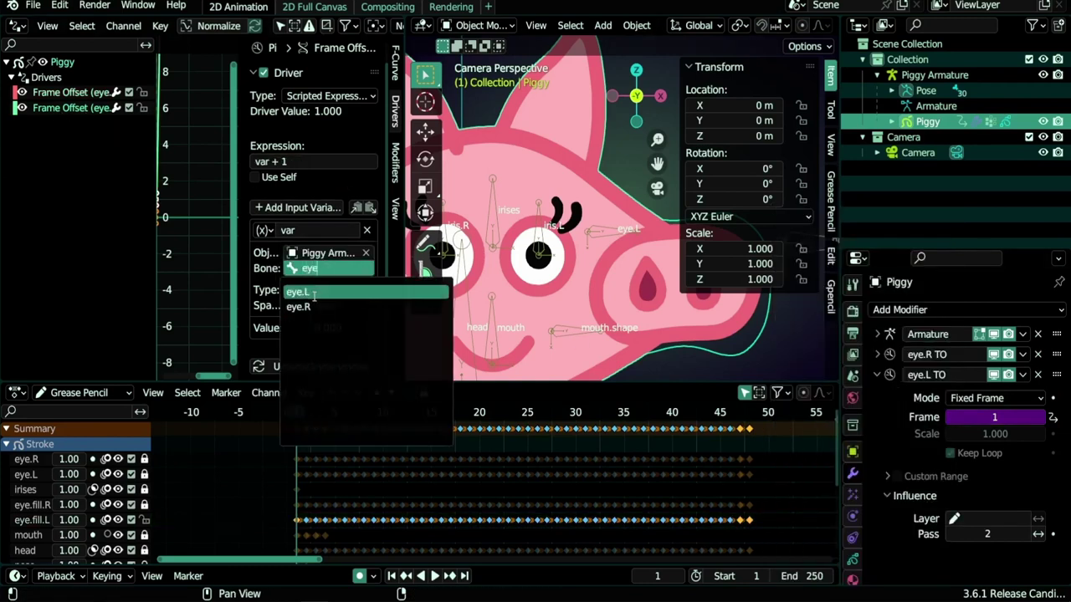
pyautogui.click(313, 292)
pyautogui.click(322, 306)
pyautogui.click(318, 359)
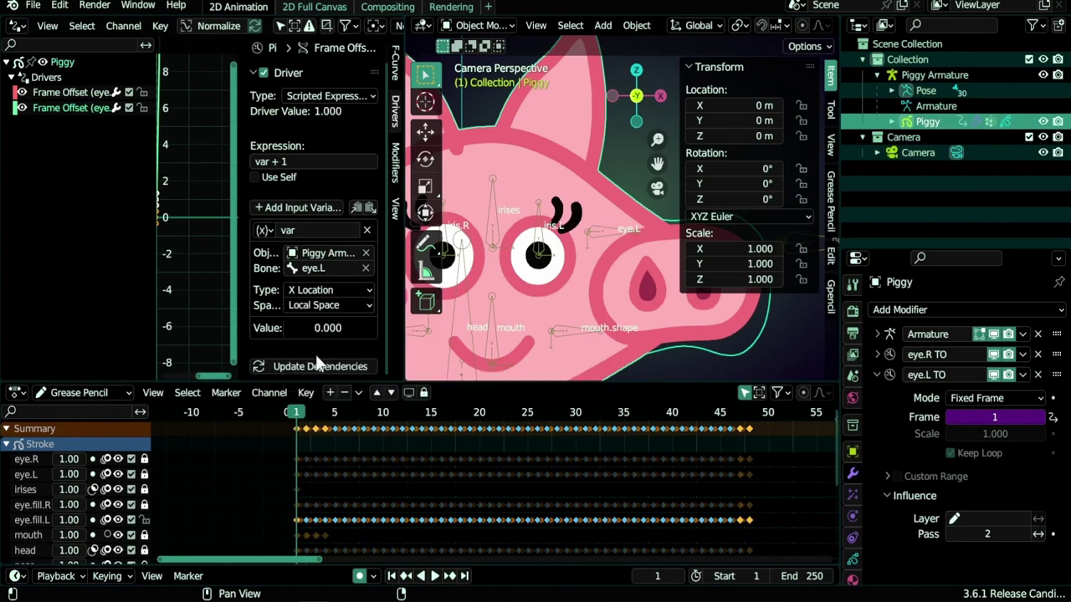
# Step: Set the eye.L TO driver's expression to var*700 + 1 and test it by moving the eye.L bone
pyautogui.click(270, 161)
pyautogui.click(276, 162)
pyautogui.write('*700')
pyautogui.press('Return')
pyautogui.click(601, 236)
pyautogui.press('g')
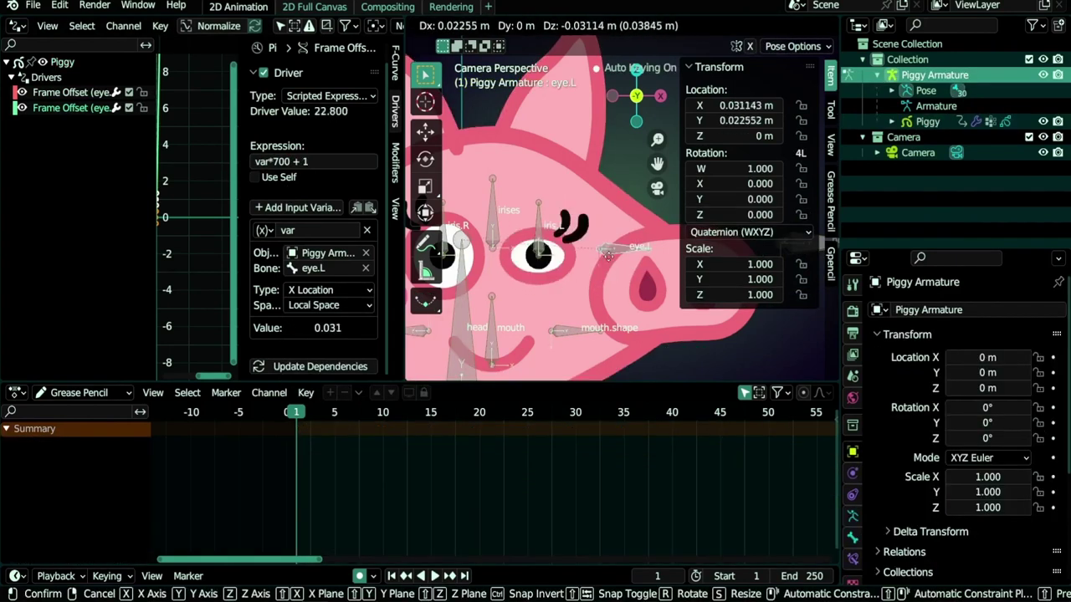
pyautogui.rightClick(608, 255)
pyautogui.click(67, 109)
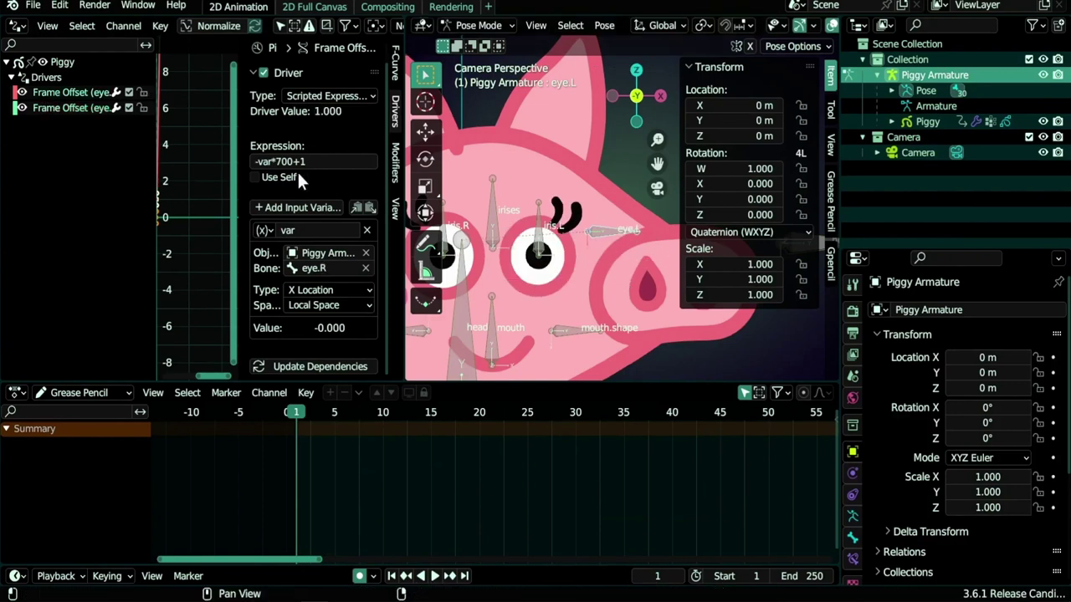
pyautogui.click(67, 92)
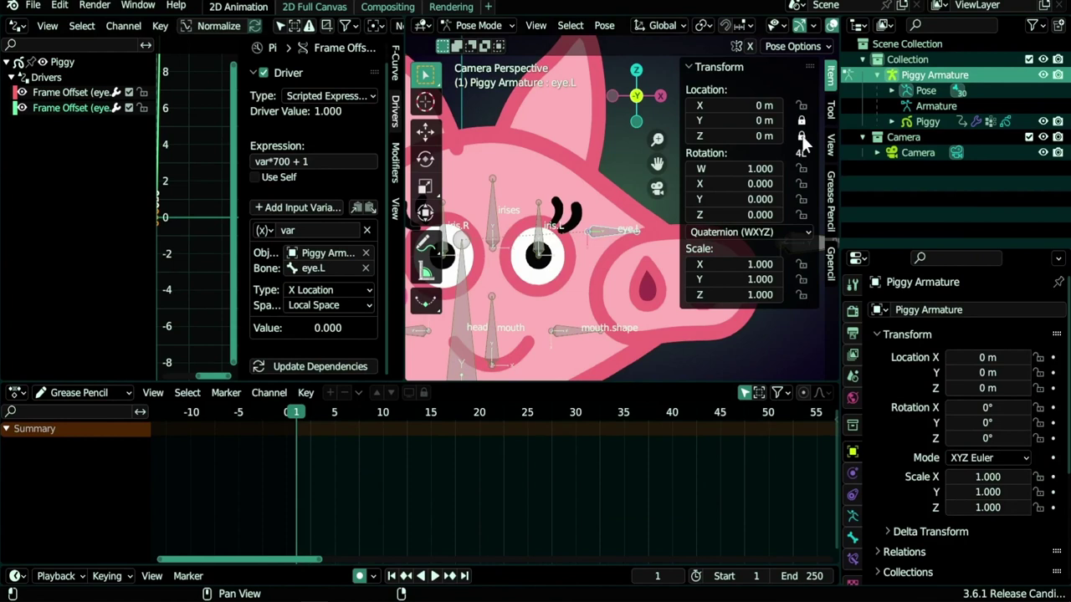
# Step: Add a Limit Location constraint to the eye.L bone with Minimum X enabled at 0 m
pyautogui.click(852, 557)
pyautogui.click(916, 310)
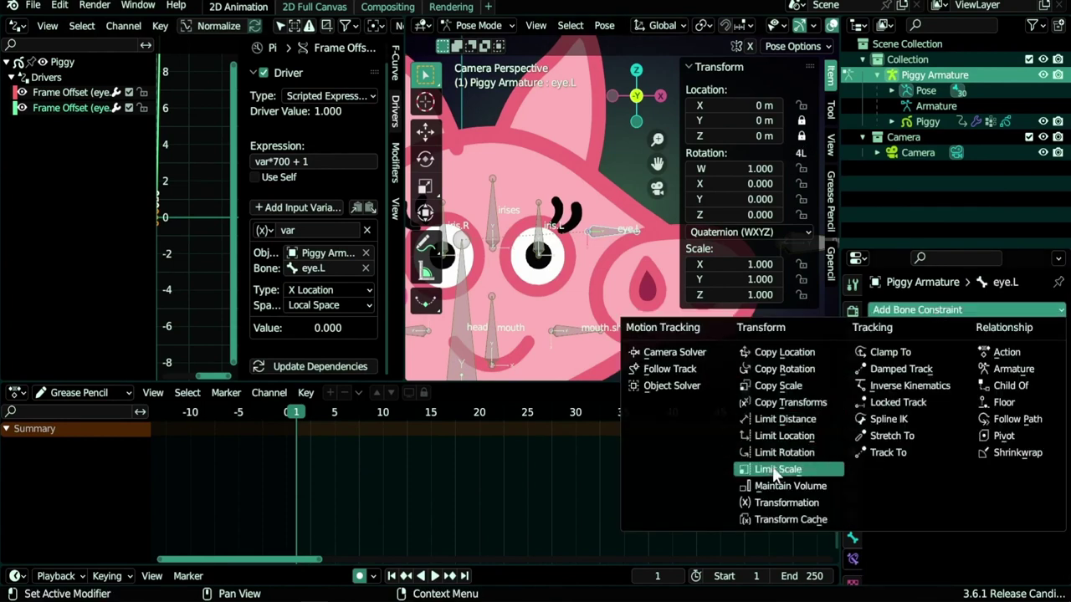
pyautogui.click(778, 436)
pyautogui.click(950, 357)
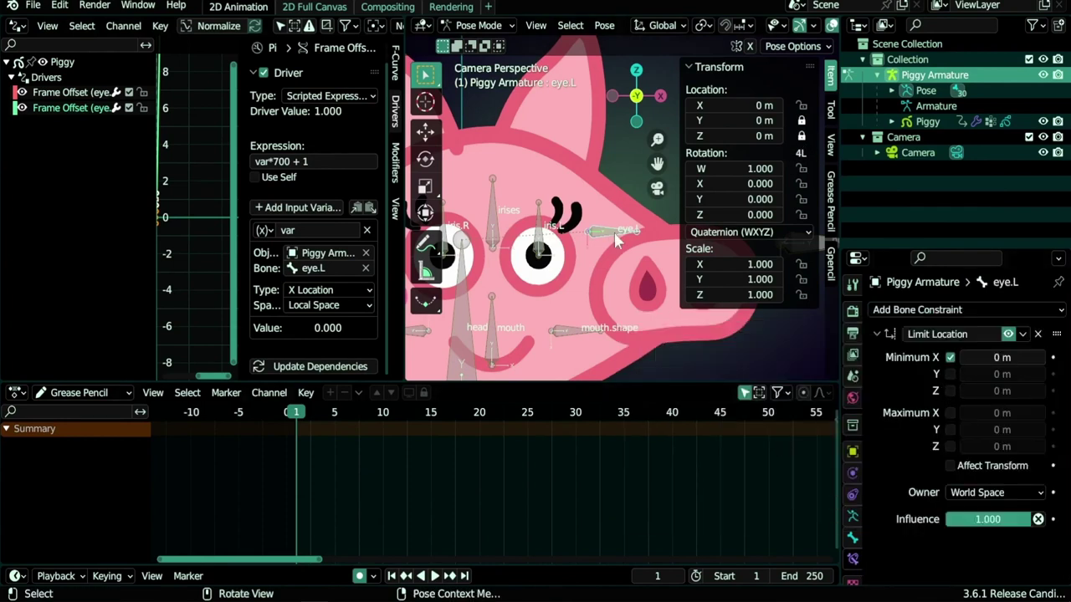
# Step: Set the Limit Location constraint's owner to Local Space and test the eye.L bone's movement
pyautogui.press('g')
pyautogui.rightClick(604, 238)
pyautogui.click(981, 493)
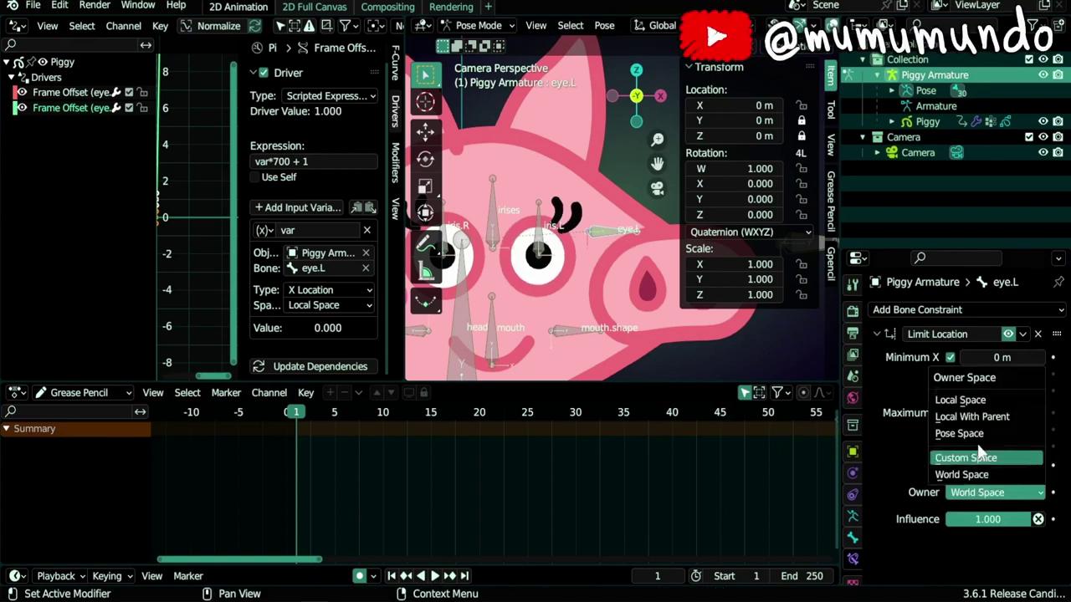
pyautogui.click(976, 404)
pyautogui.press('g')
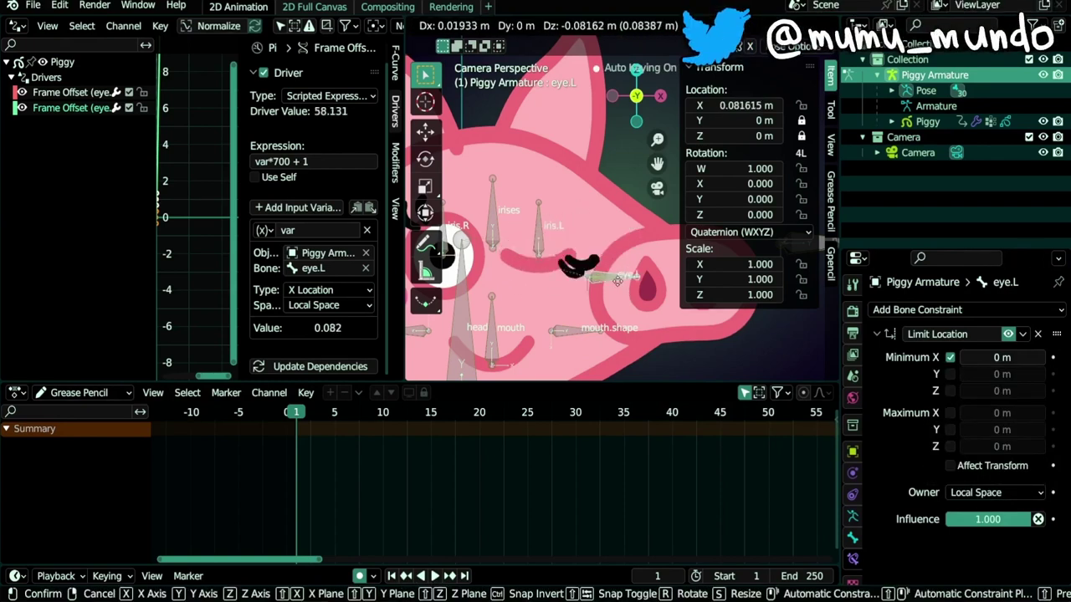
pyautogui.press('Escape')
# Step: Duplicate the eye.L TO modifier on the Piggy object and rename the copy as nose TO
pyautogui.click(557, 269)
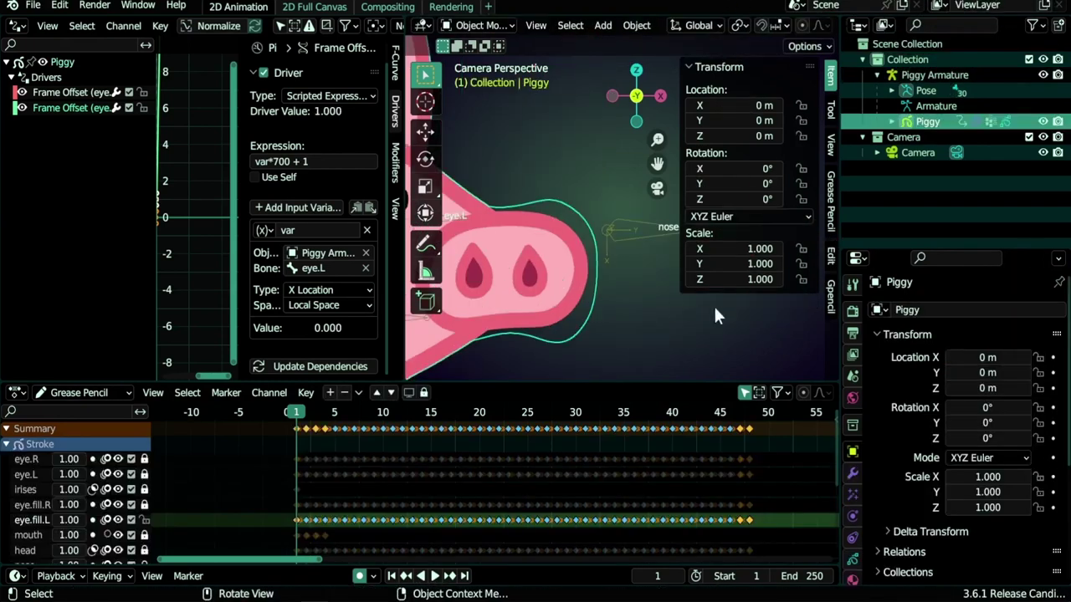
pyautogui.click(853, 475)
pyautogui.click(877, 375)
pyautogui.click(1024, 373)
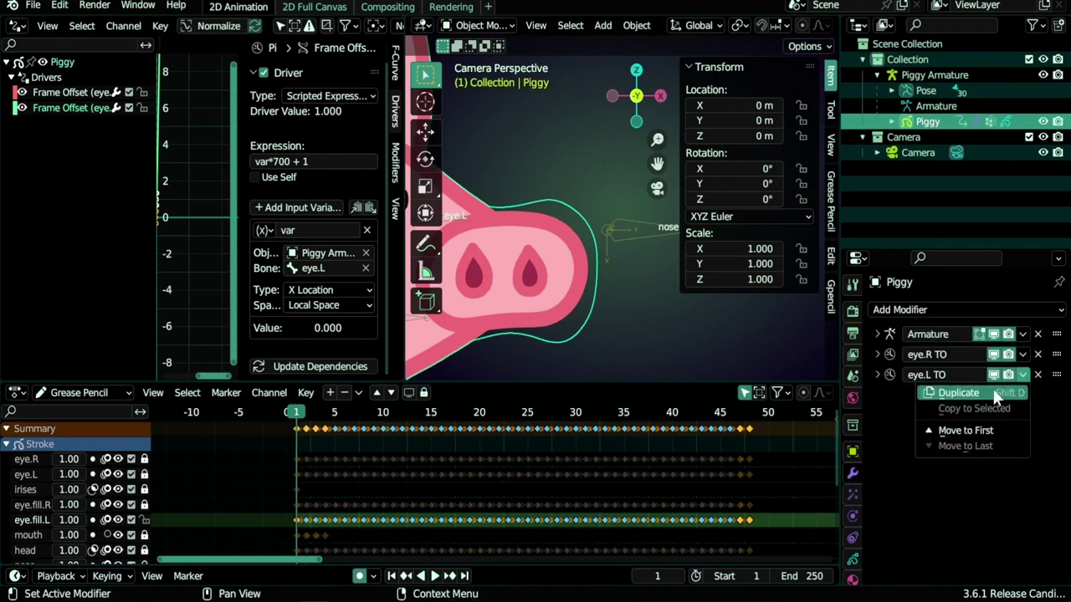
pyautogui.click(965, 398)
pyautogui.doubleClick(943, 397)
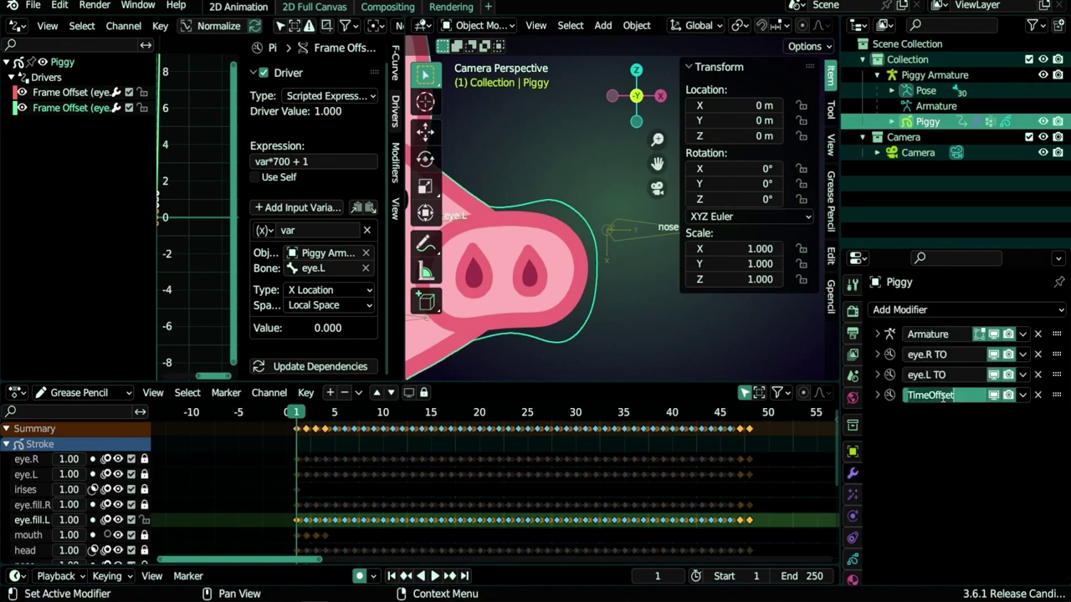
pyautogui.write('nose TO')
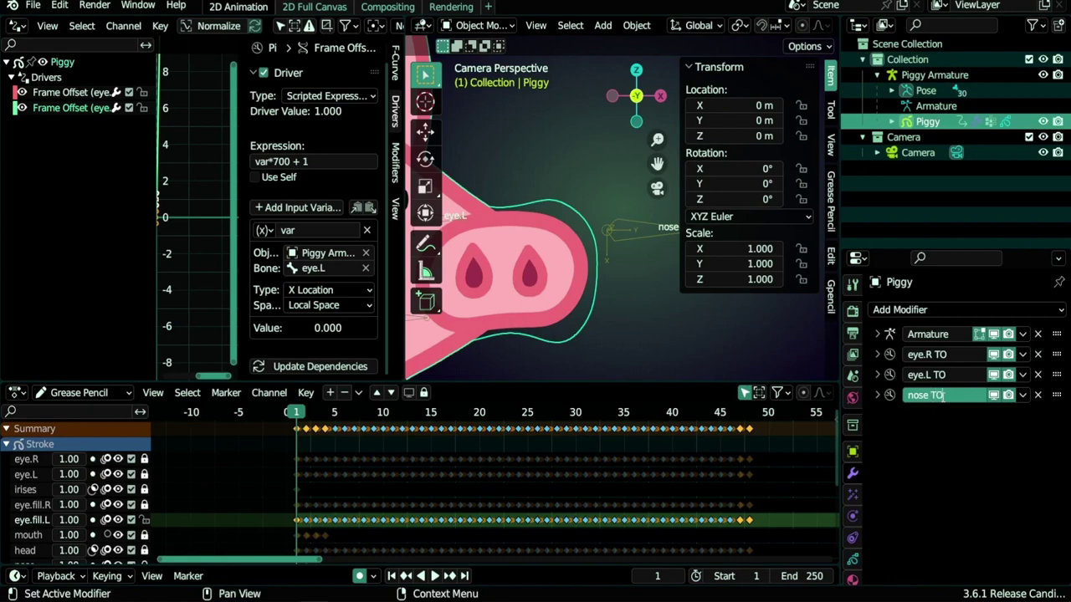
pyautogui.press('Return')
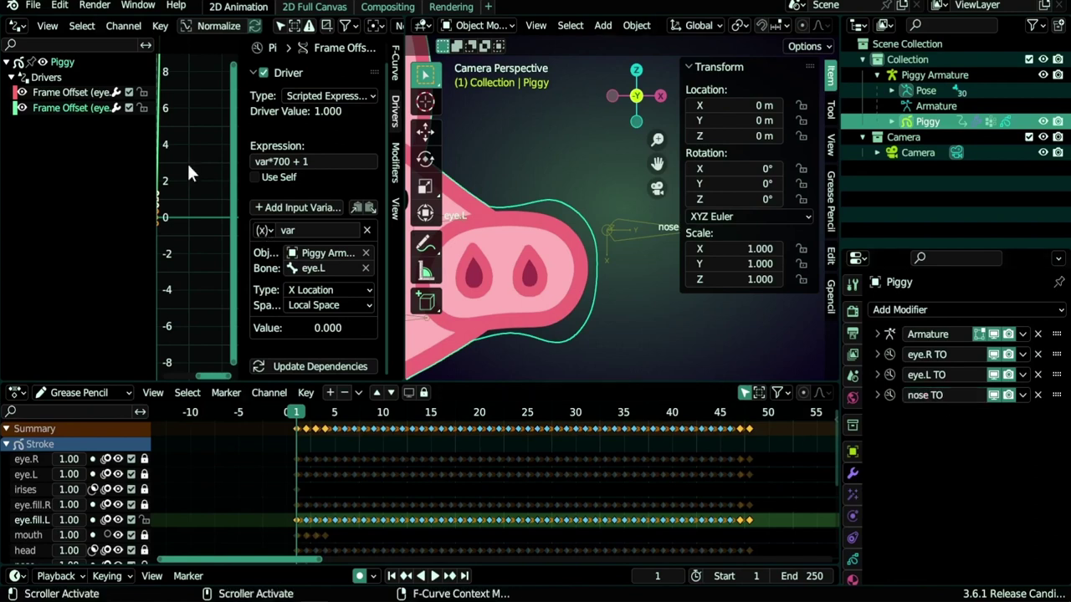
# Step: Widen the driver channel list and compare the eye.R TO and eye.L TO drivers
pyautogui.moveTo(158, 130); pyautogui.dragTo(202, 130)
pyautogui.click(110, 92)
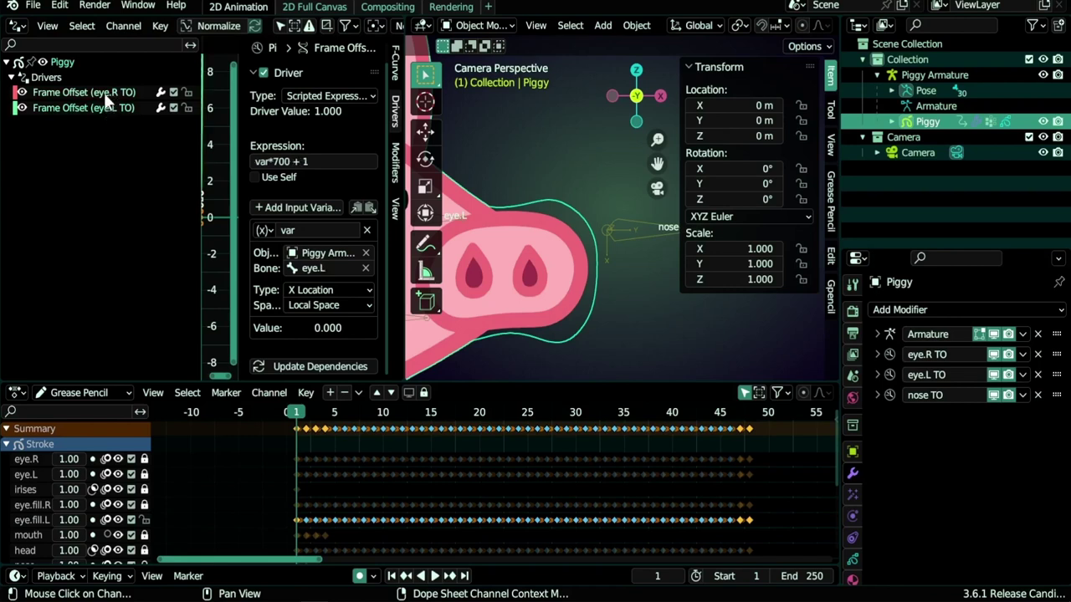
pyautogui.click(103, 107)
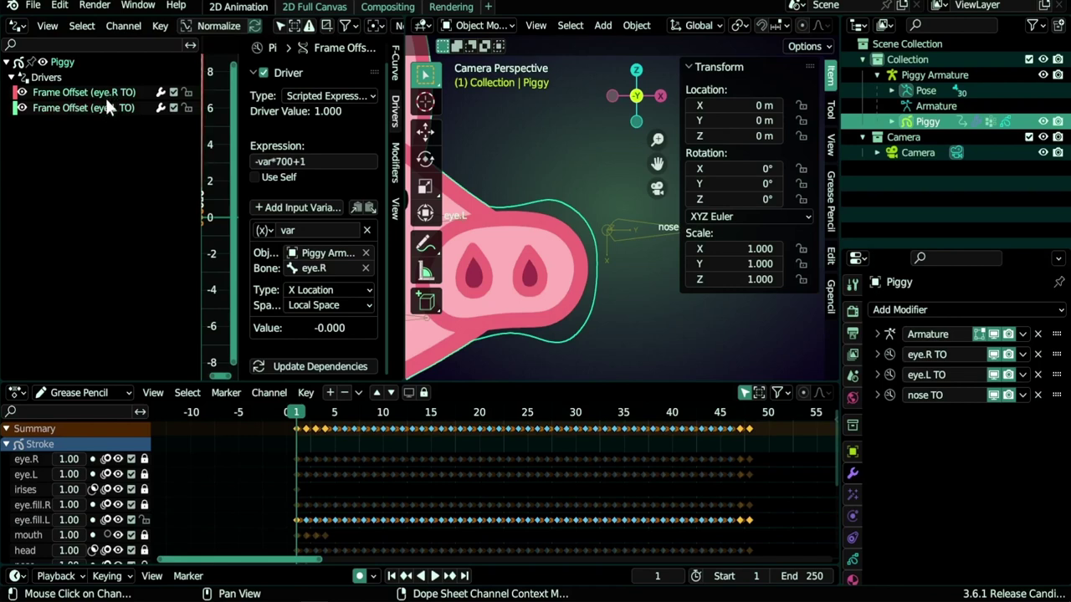
# Step: Set the nose TO modifier's influence pass to 0 and its layer to nose
pyautogui.click(878, 396)
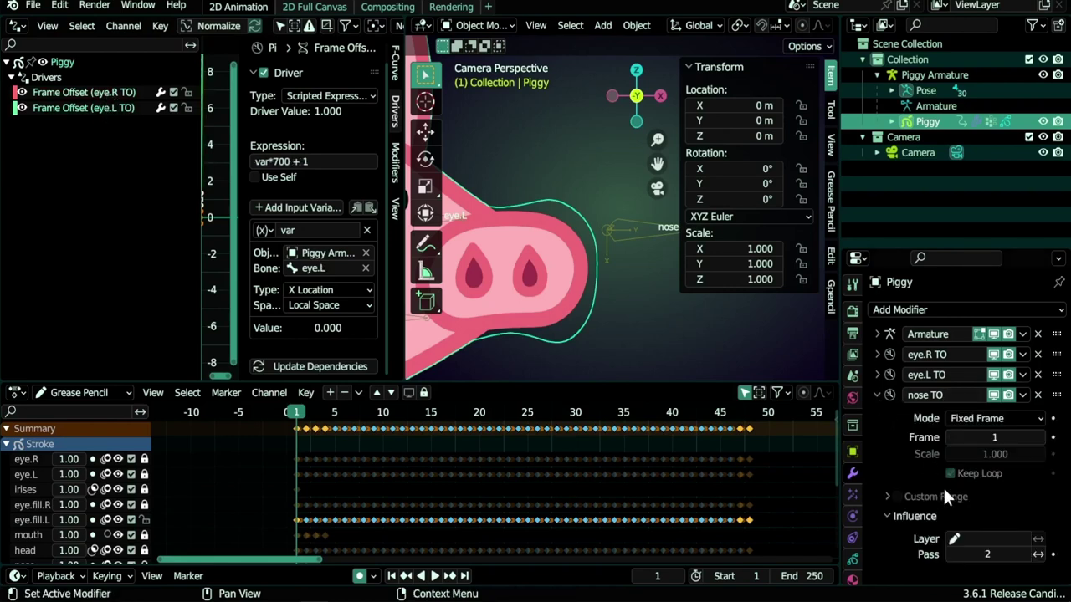
pyautogui.click(947, 554)
pyautogui.click(948, 555)
pyautogui.click(976, 540)
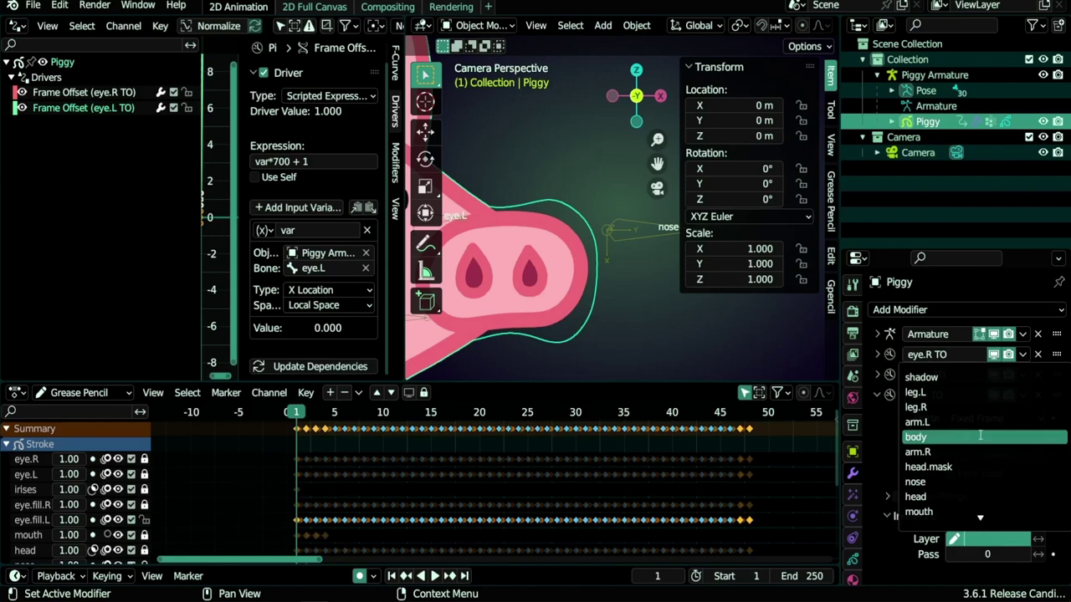
pyautogui.click(915, 482)
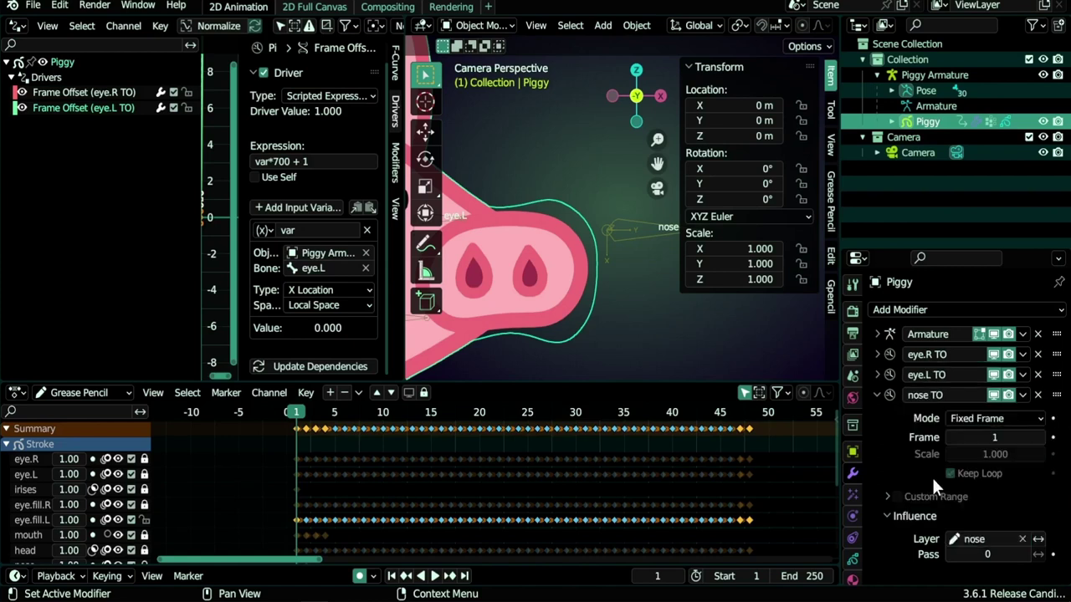
# Step: Add a driver to the nose TO modifier's frame value and select it in the drivers editor
pyautogui.rightClick(995, 437)
pyautogui.click(889, 393)
pyautogui.click(73, 124)
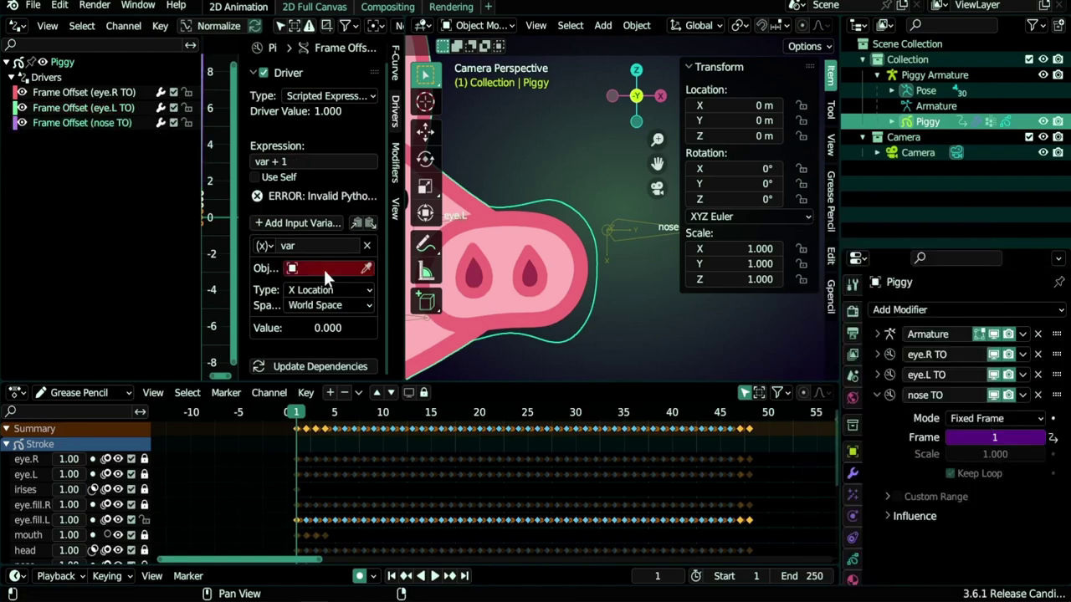
# Step: Point the nose TO driver variable at Piggy Armature's nose bone, using X Location in Local Space
pyautogui.click(328, 267)
pyautogui.click(323, 307)
pyautogui.click(330, 268)
pyautogui.click(318, 395)
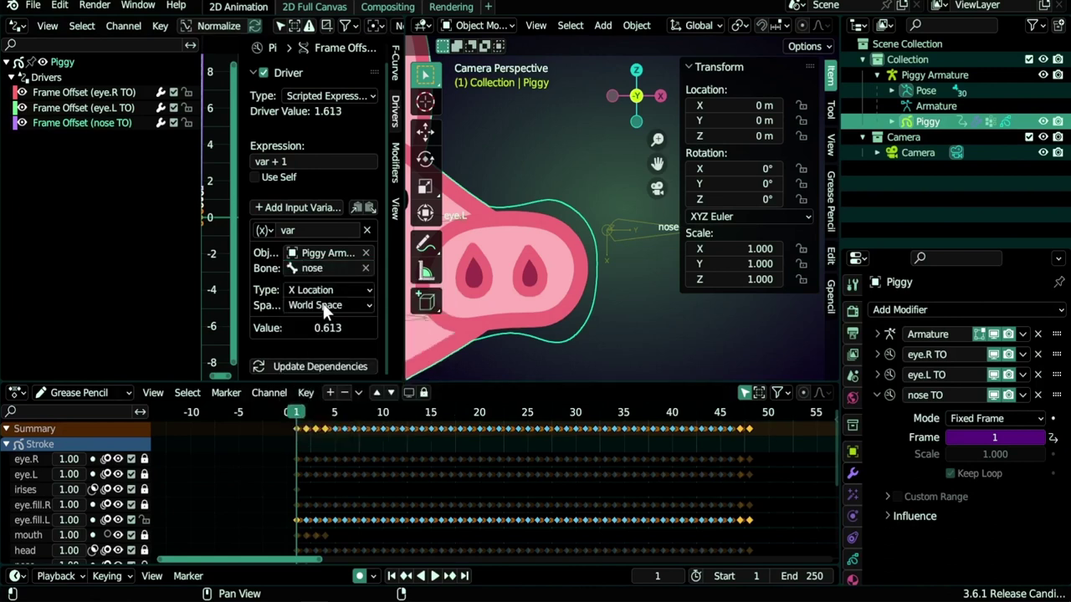
pyautogui.click(322, 307)
pyautogui.click(326, 359)
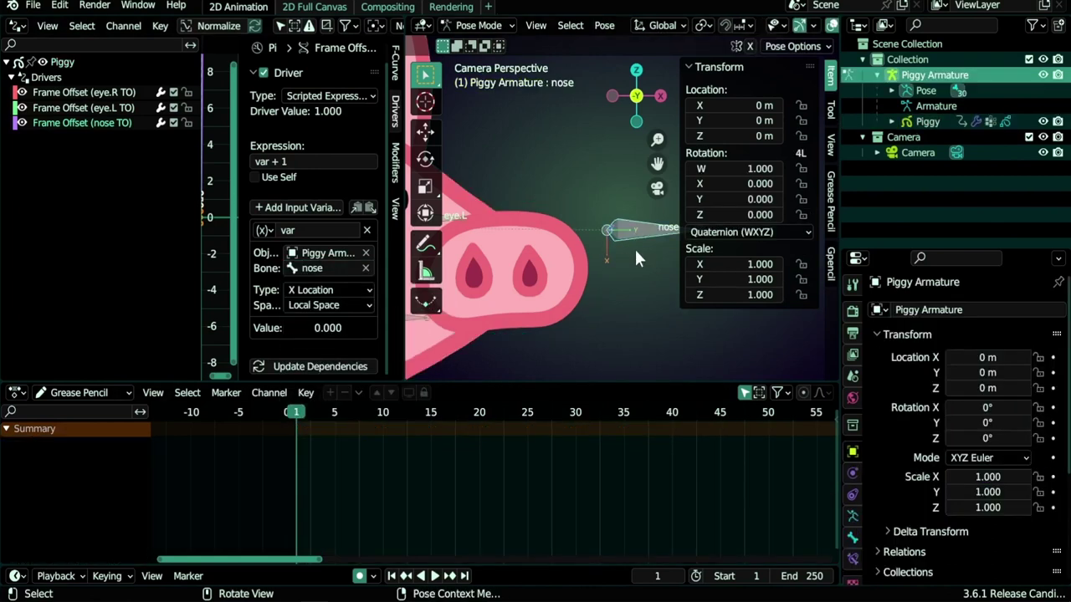
# Step: Set the nose TO driver's expression to var*20 + 1 and test it by moving the nose bone
pyautogui.press('g')
pyautogui.press('Escape')
pyautogui.click(264, 162)
pyautogui.click(266, 161)
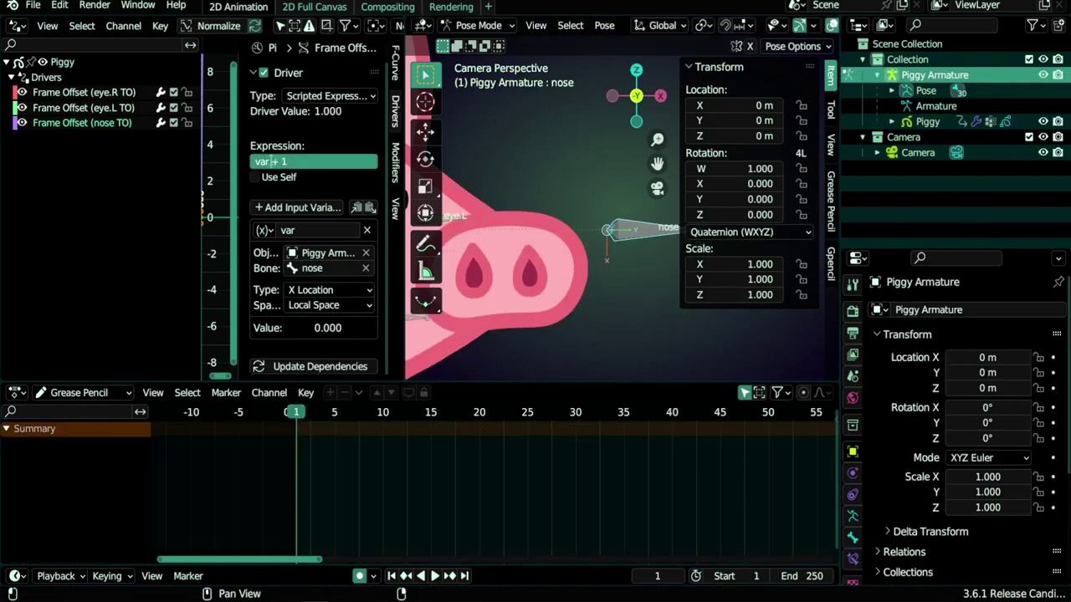
pyautogui.write('*20')
pyautogui.press('Return')
pyautogui.press('g')
pyautogui.press('Escape')
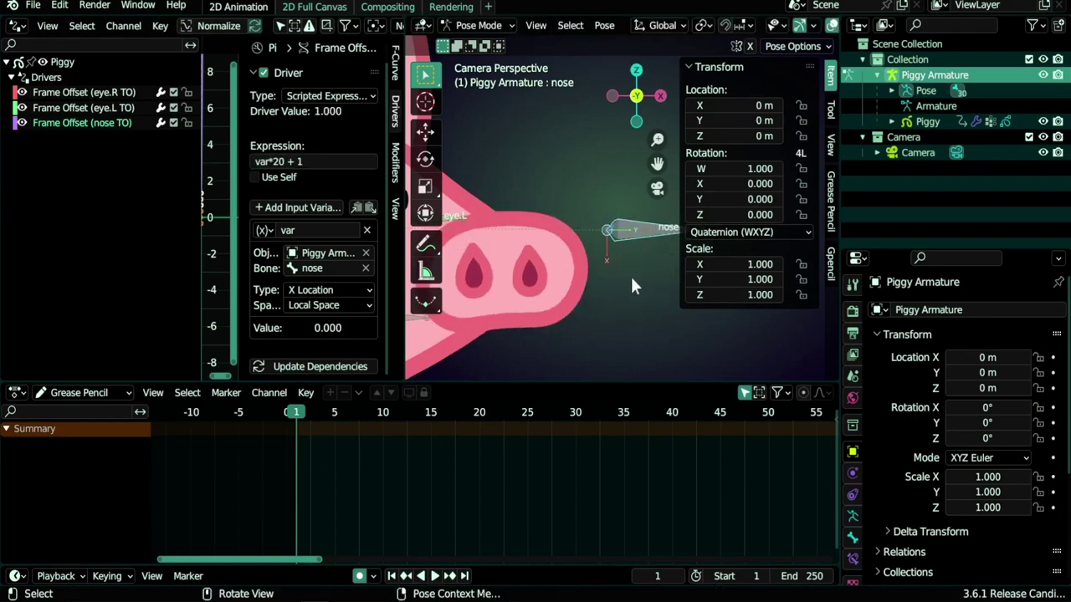
# Step: Lock the nose bone's Y and Z location and add a Local Space Limit Location constraint with Minimum X at 0 m, testing the movement
pyautogui.click(801, 136)
pyautogui.click(853, 554)
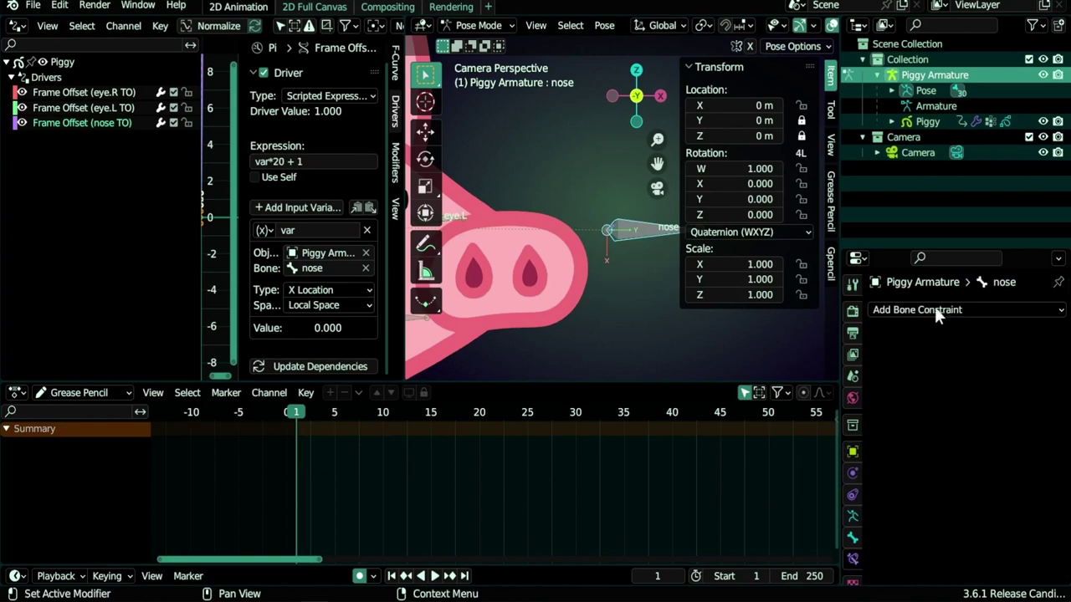
pyautogui.click(935, 310)
pyautogui.click(766, 439)
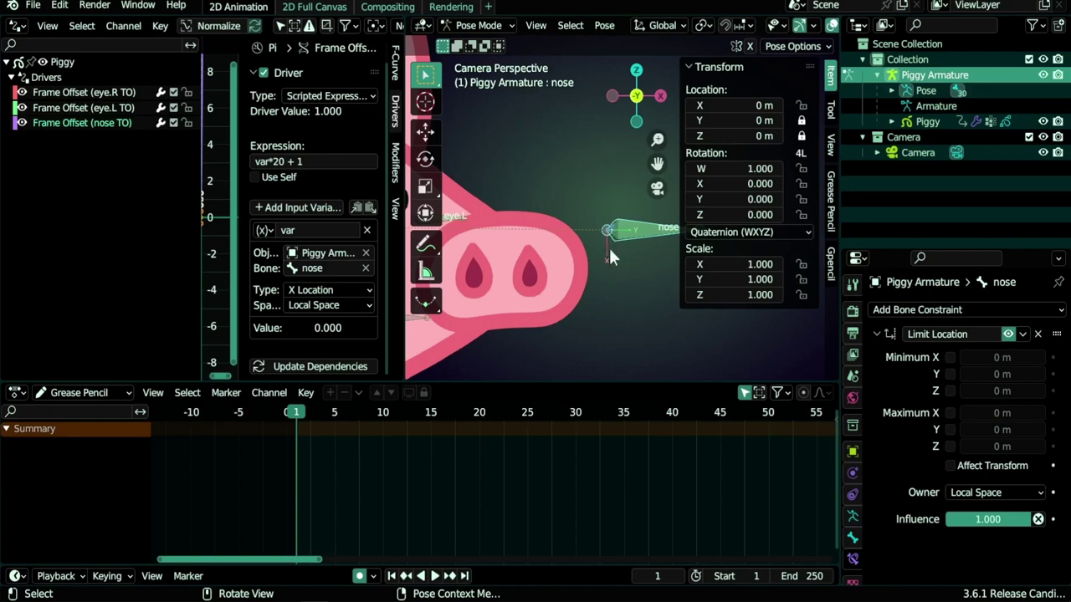
pyautogui.click(951, 357)
pyautogui.press('g')
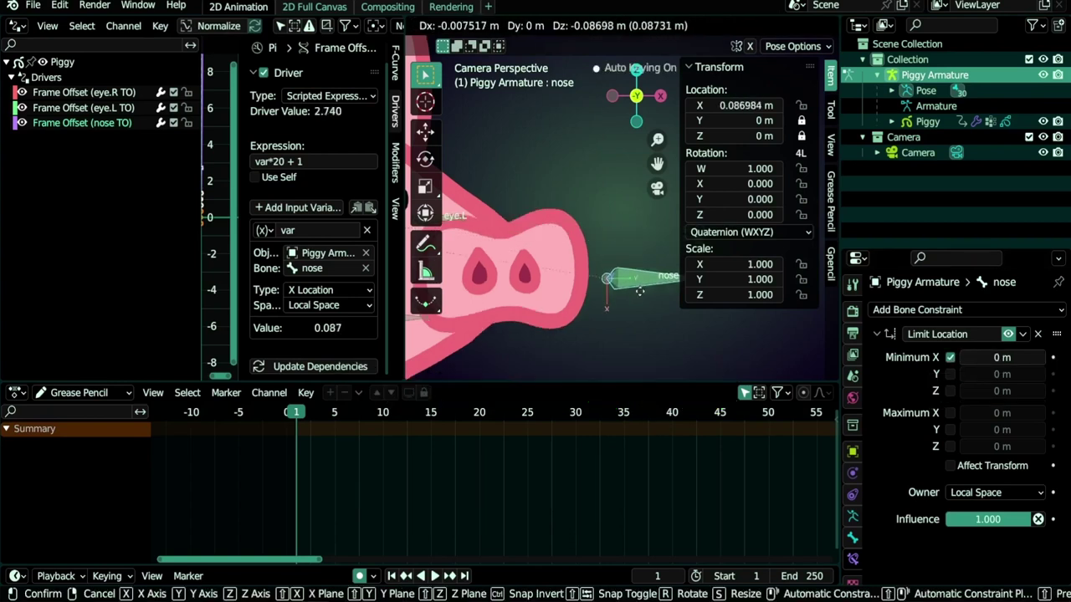
pyautogui.rightClick(645, 276)
# Step: Return to Object Mode, duplicate the nose TO modifier on Piggy, and rename the copy as mouth.shape TO
pyautogui.scroll(-2, 564, 272)
pyautogui.keyDown('shift'); pyautogui.moveTo(468, 310); pyautogui.dragTo(571, 273, button='middle'); pyautogui.keyUp('shift')
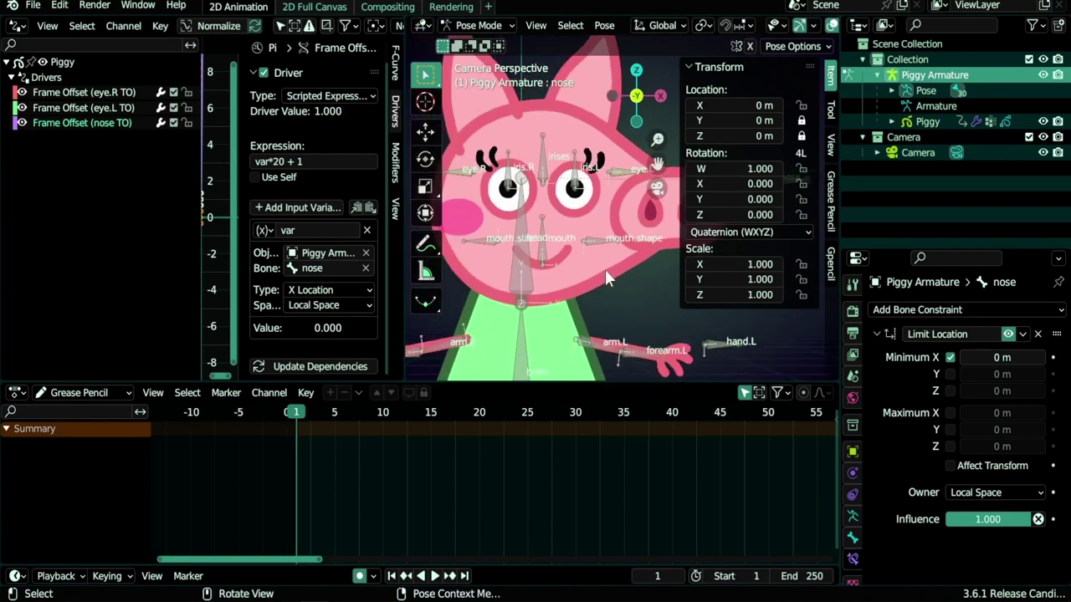
pyautogui.hotkey('ctrl', 'Tab')
pyautogui.click(605, 269)
pyautogui.click(853, 472)
pyautogui.click(876, 395)
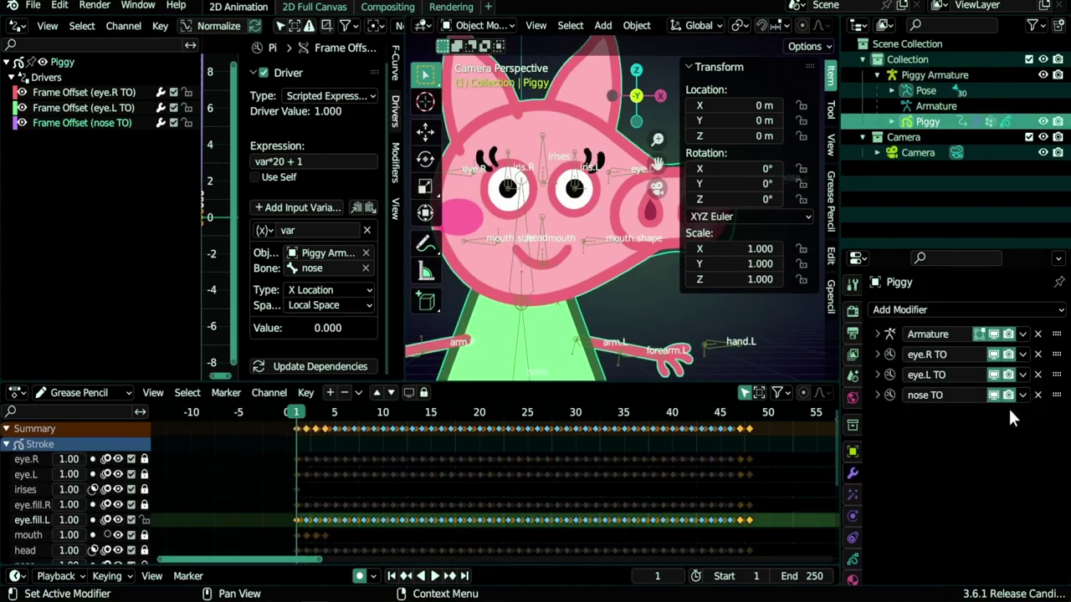
pyautogui.click(1022, 395)
pyautogui.doubleClick(925, 416)
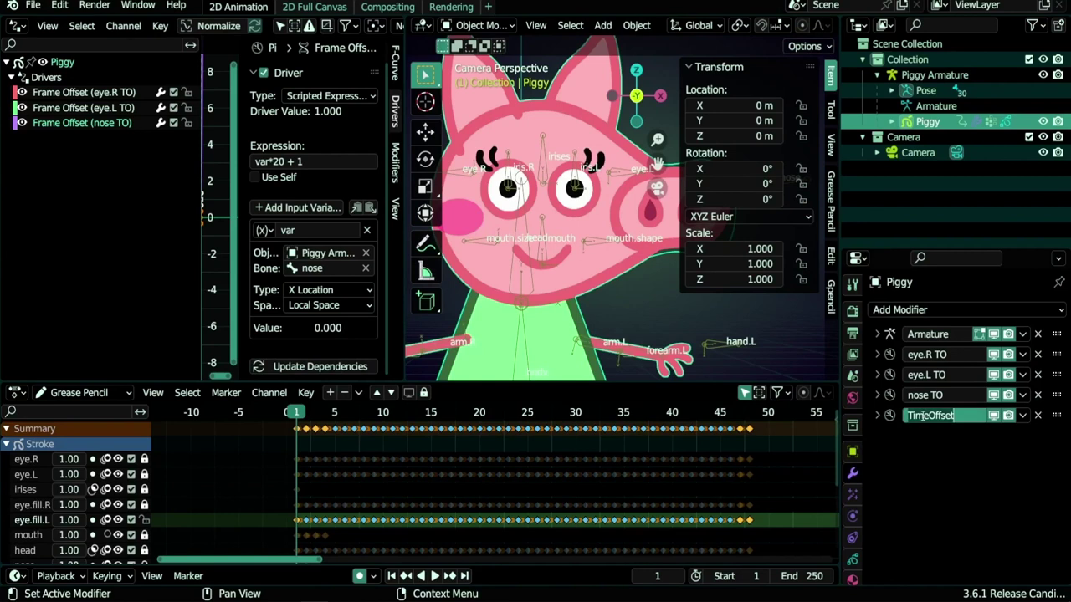
pyautogui.write('mouth.shape TO')
pyautogui.press('Return')
# Step: Set the mouth.shape TO modifier's influence layer to mouth
pyautogui.click(878, 414)
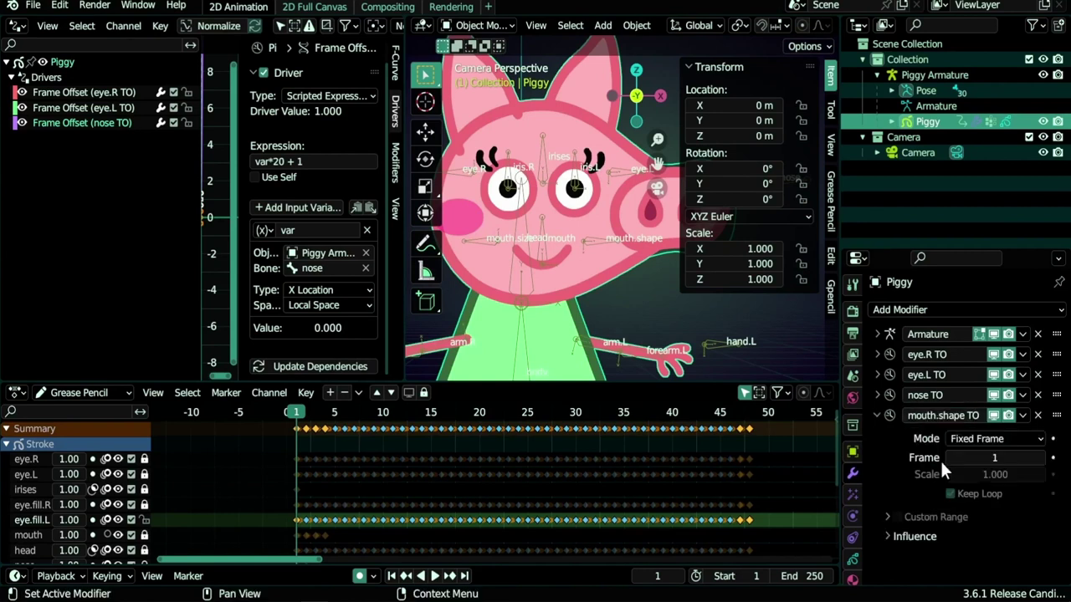
pyautogui.click(908, 536)
pyautogui.click(987, 555)
pyautogui.click(937, 528)
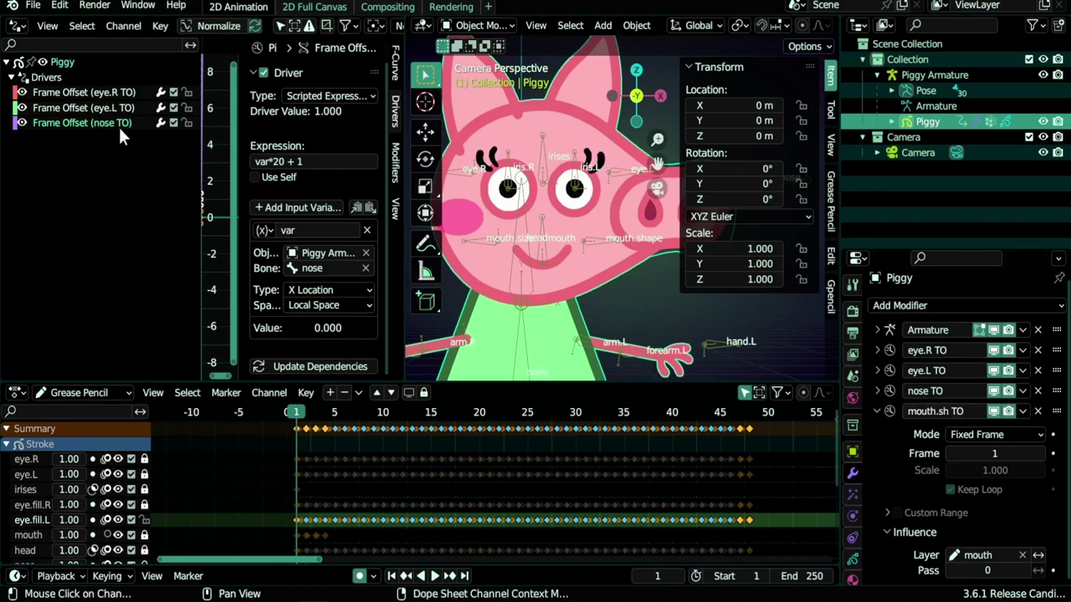
# Step: Duplicate the mouth.sh TO modifier and rename the copy as mouth.sz TO
pyautogui.rightClick(967, 411)
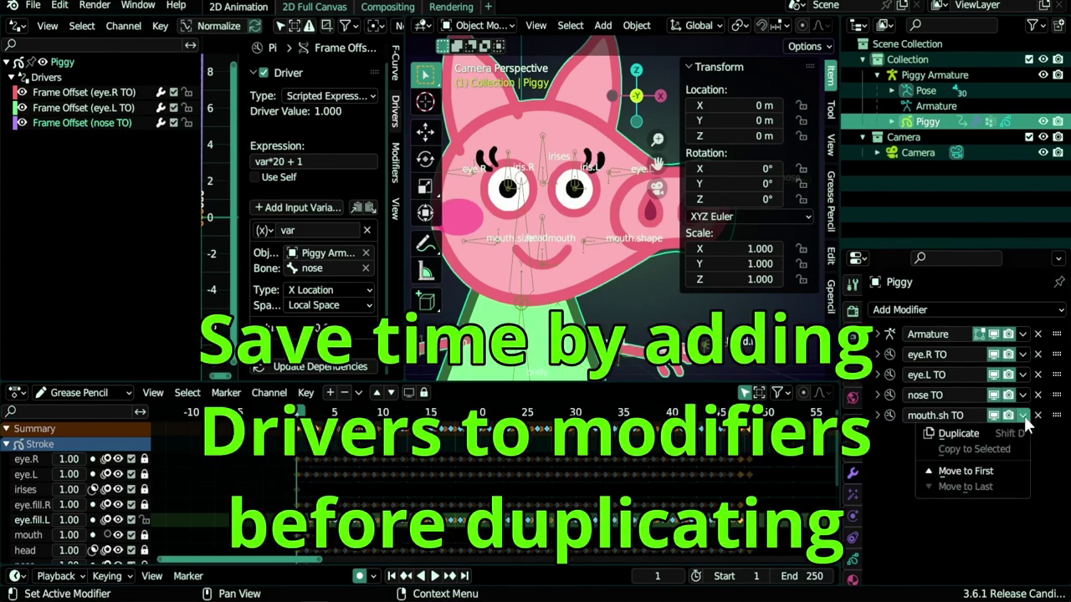
pyautogui.click(962, 433)
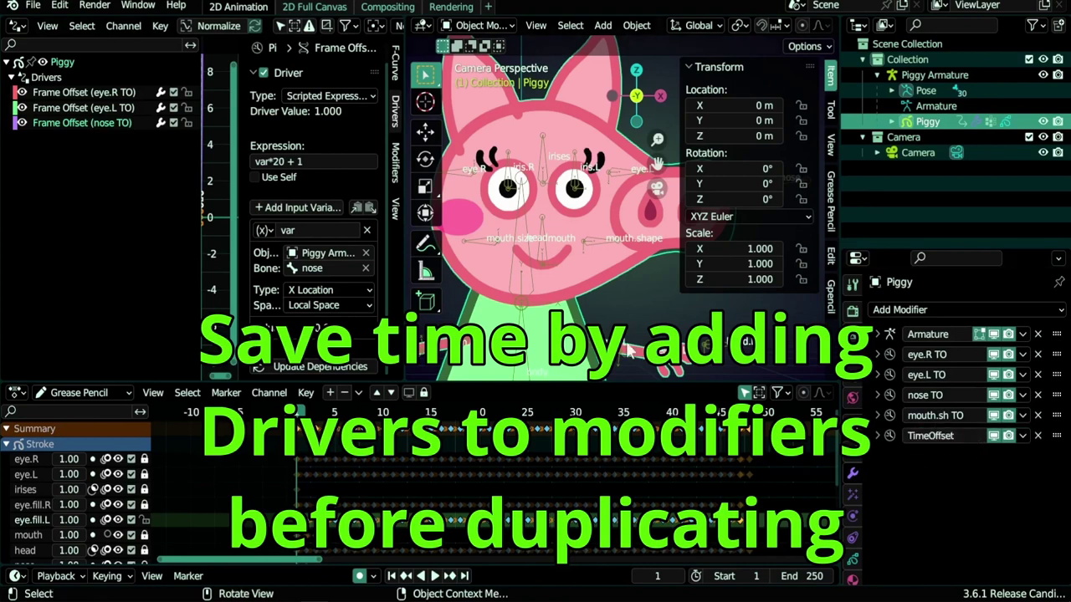
pyautogui.doubleClick(933, 436)
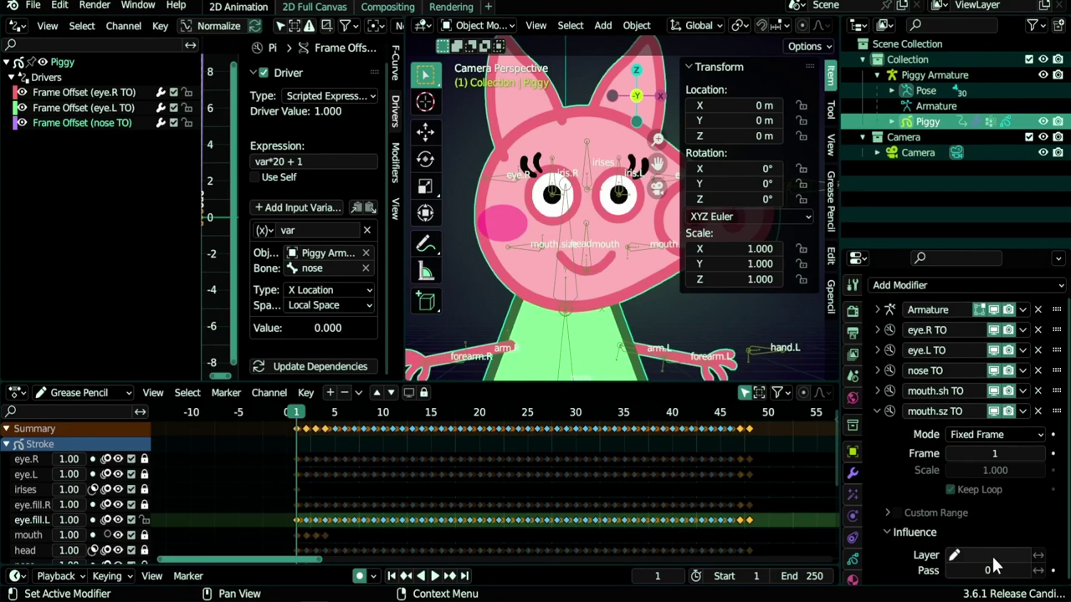
# Step: Set the mouth.sz TO modifier's influence layer to head
pyautogui.click(992, 558)
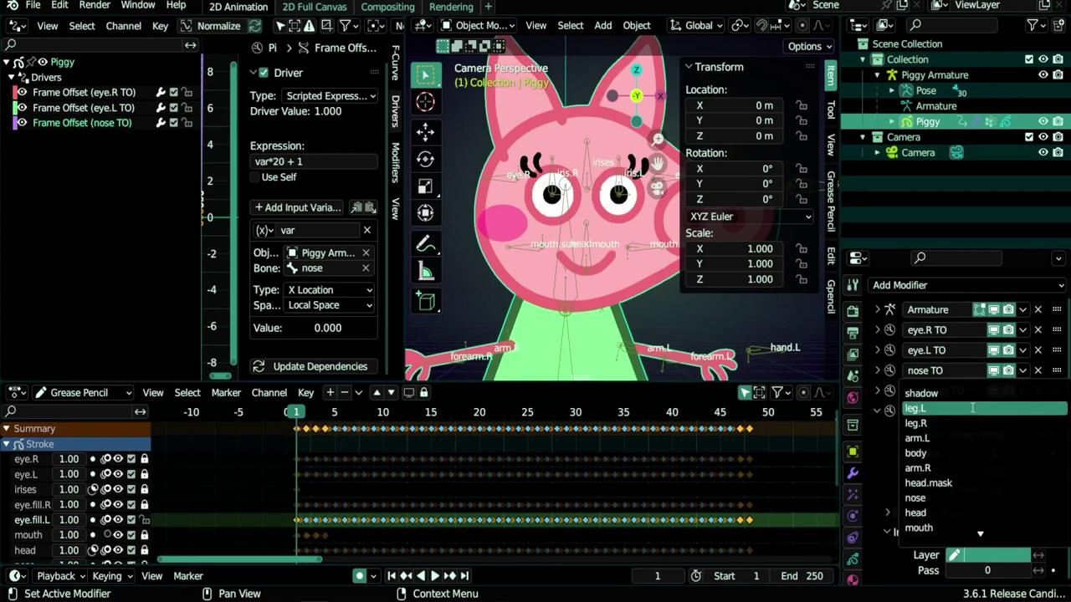
pyautogui.click(958, 510)
pyautogui.press('a')
# Step: Rename the mouth.sh TO modifier as mouth TO and the mouth.sz TO modifier as chin TO
pyautogui.doubleClick(946, 416)
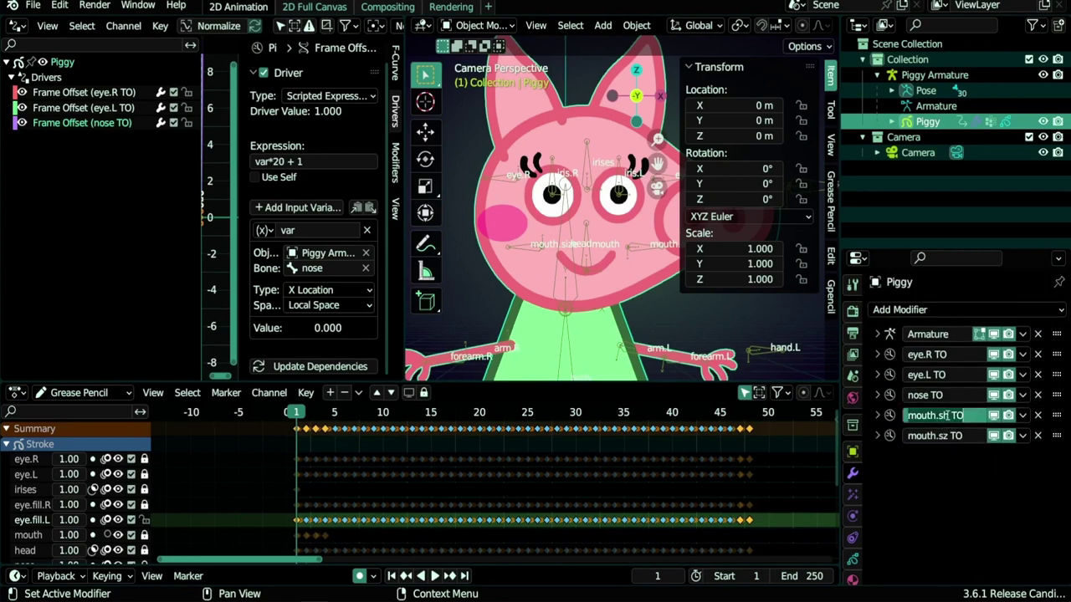
pyautogui.press('Return')
pyautogui.click(951, 438)
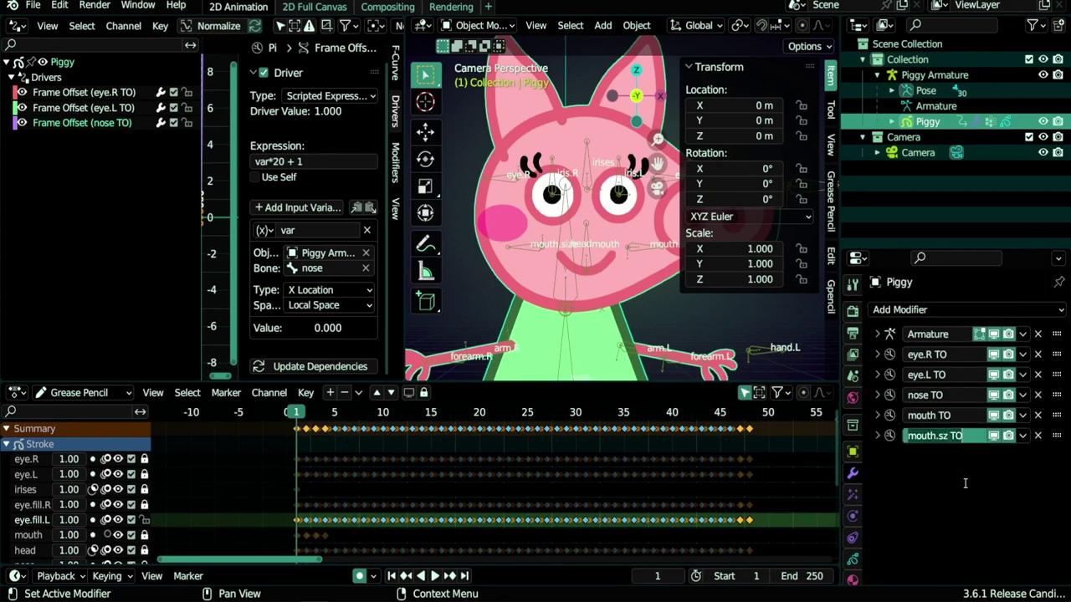
pyautogui.write('chin TO')
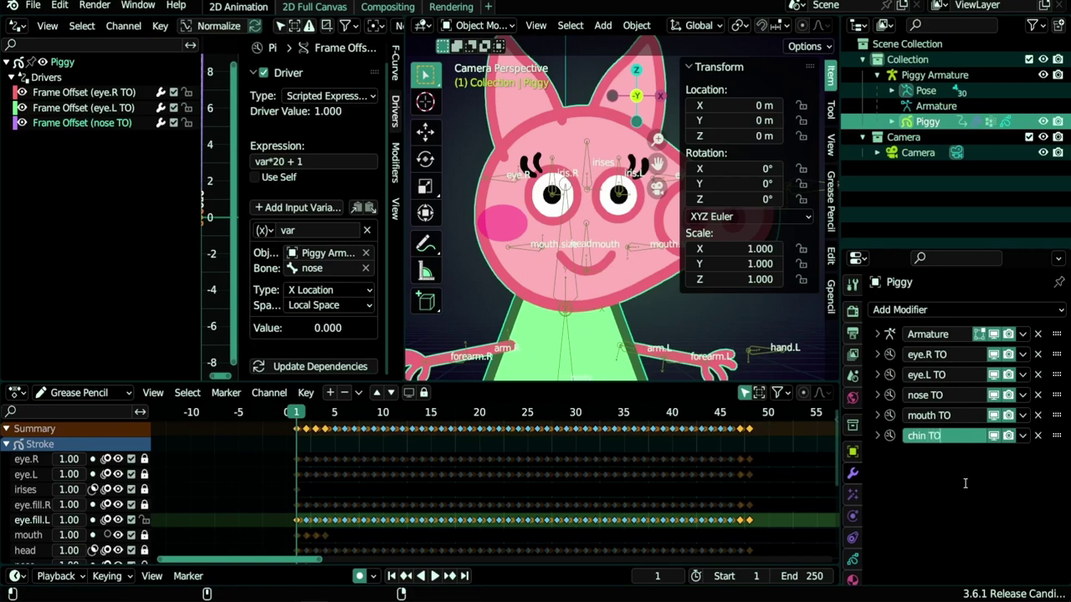
pyautogui.press('Return')
# Step: Duplicate the chin TO modifier and rename the copy as hand.R TO
pyautogui.click(1022, 436)
pyautogui.click(963, 457)
pyautogui.click(927, 456)
pyautogui.write('hand.')
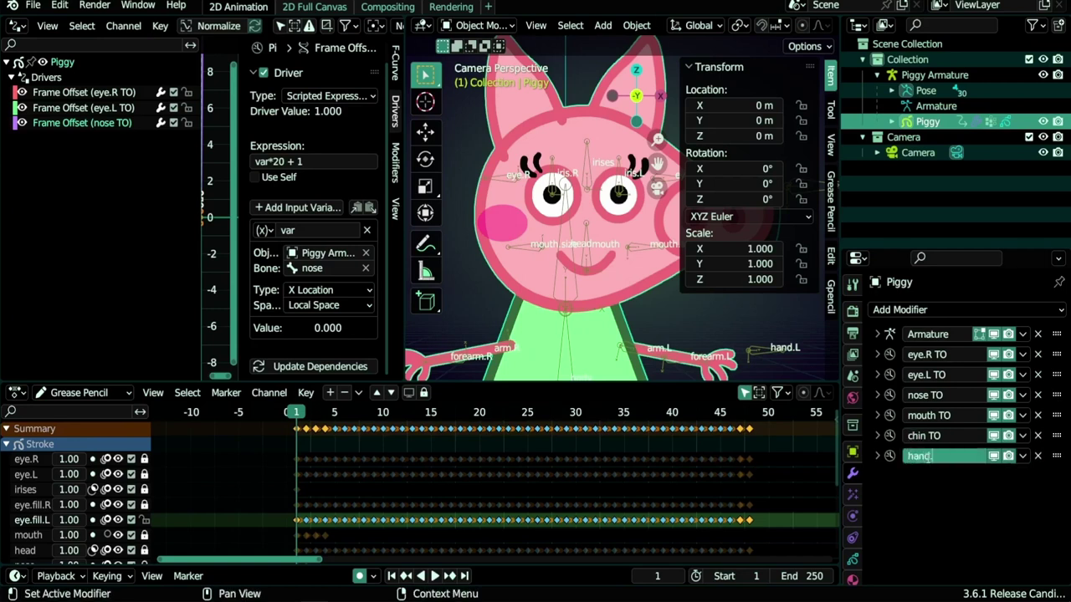
pyautogui.write('R TO')
pyautogui.press('Return')
# Step: Set the hand.R TO modifier's influence layer to arm.R
pyautogui.click(877, 456)
pyautogui.scroll(-1, 926, 456)
pyautogui.click(987, 555)
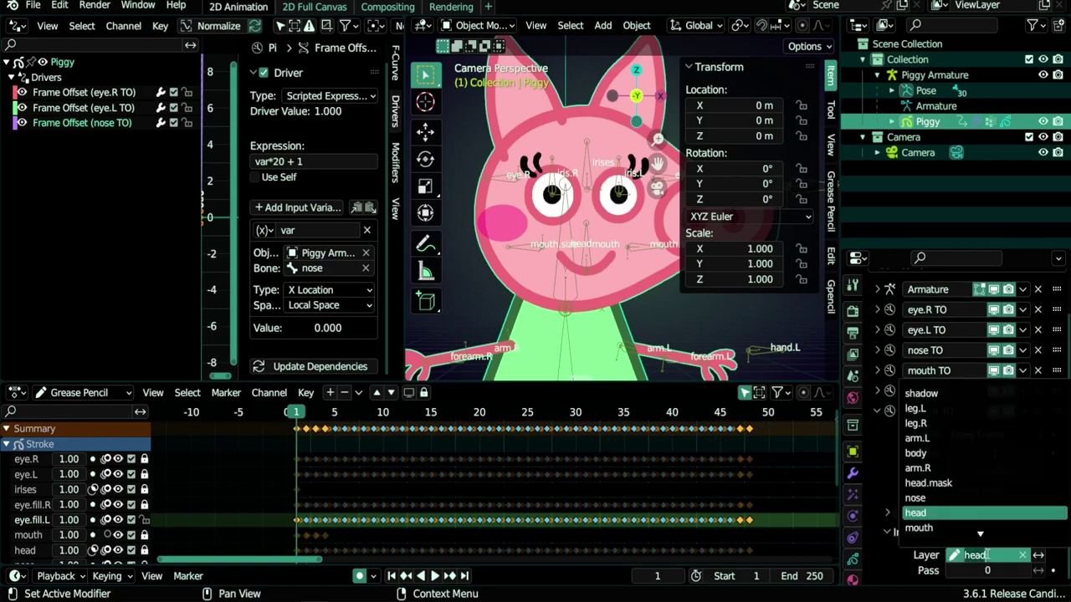
pyautogui.click(917, 468)
pyautogui.click(877, 410)
# Step: Duplicate the hand.R TO modifier and rename the copy as hand.L TO
pyautogui.click(1022, 456)
pyautogui.click(1002, 474)
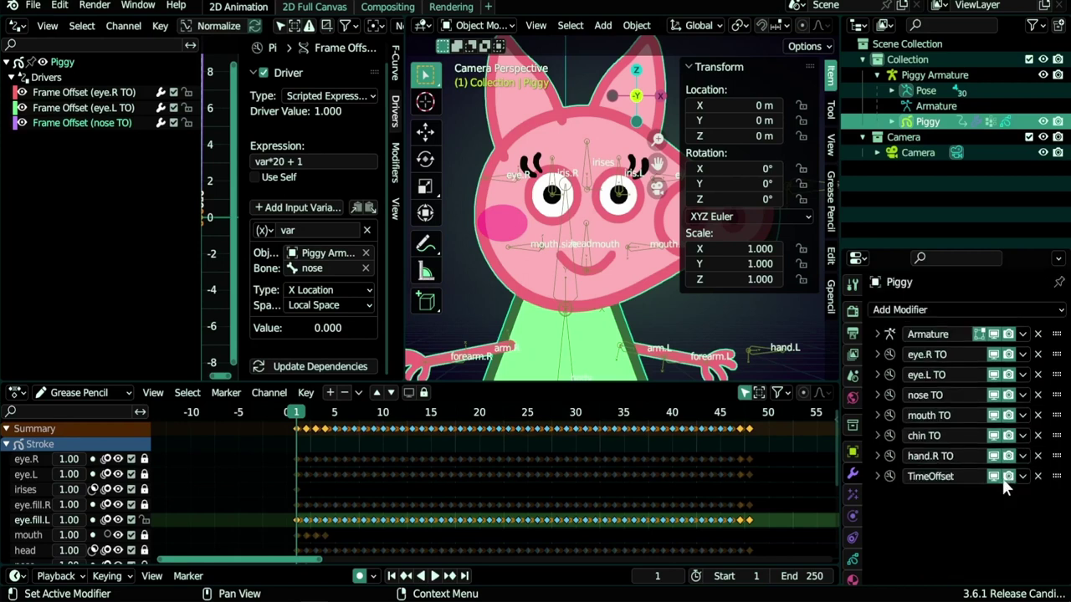
pyautogui.click(947, 476)
pyautogui.write('hand.L TO')
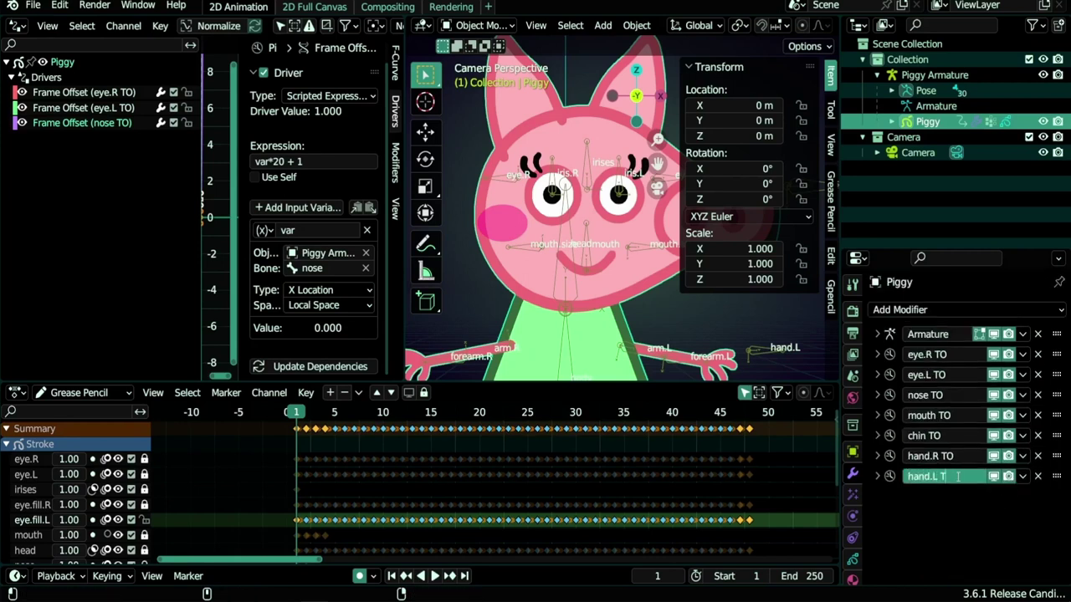
pyautogui.press('Return')
# Step: Set the hand.L TO modifier's influence layer to arm.L
pyautogui.click(876, 476)
pyautogui.scroll(-1, 927, 476)
pyautogui.click(997, 558)
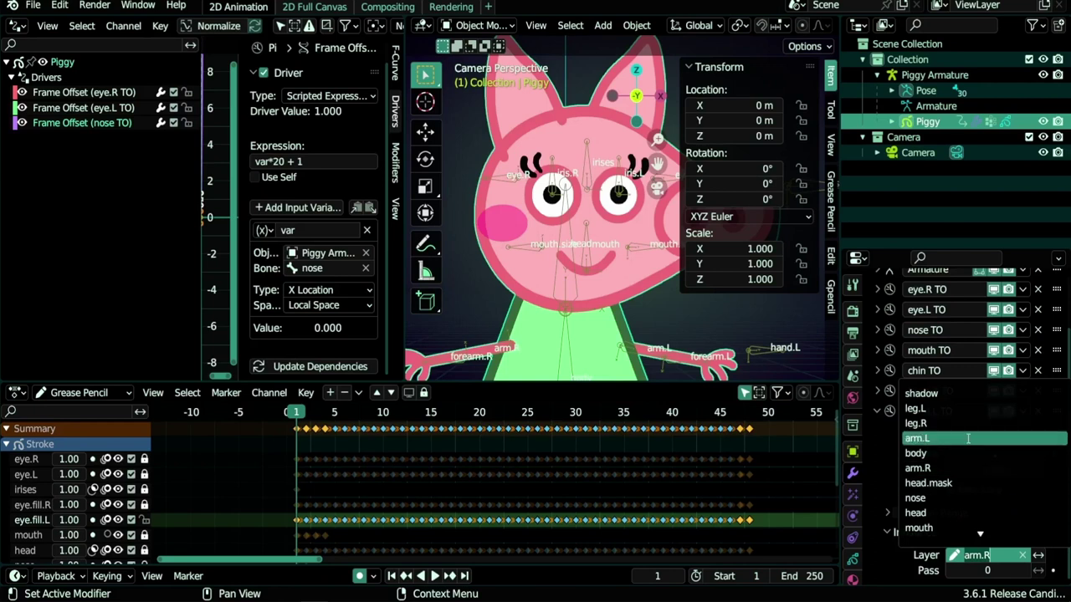
pyautogui.keyDown('shift'); pyautogui.moveTo(527, 285); pyautogui.dragTo(575, 245, button='middle'); pyautogui.keyUp('shift')
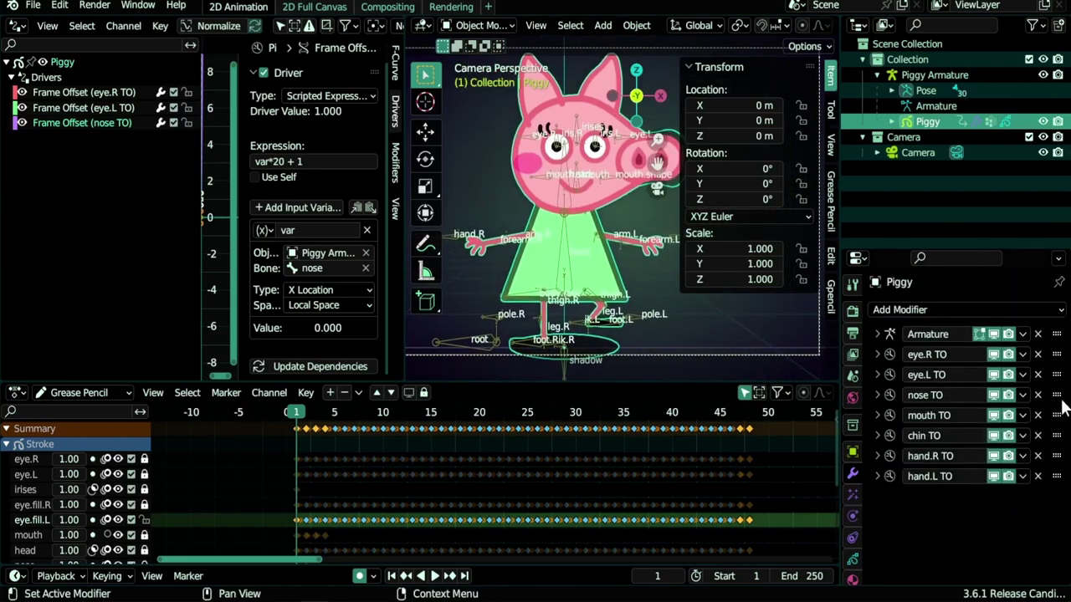
# Step: Add a Subdivide modifier to Piggy at the end of the modifier stack
pyautogui.click(923, 310)
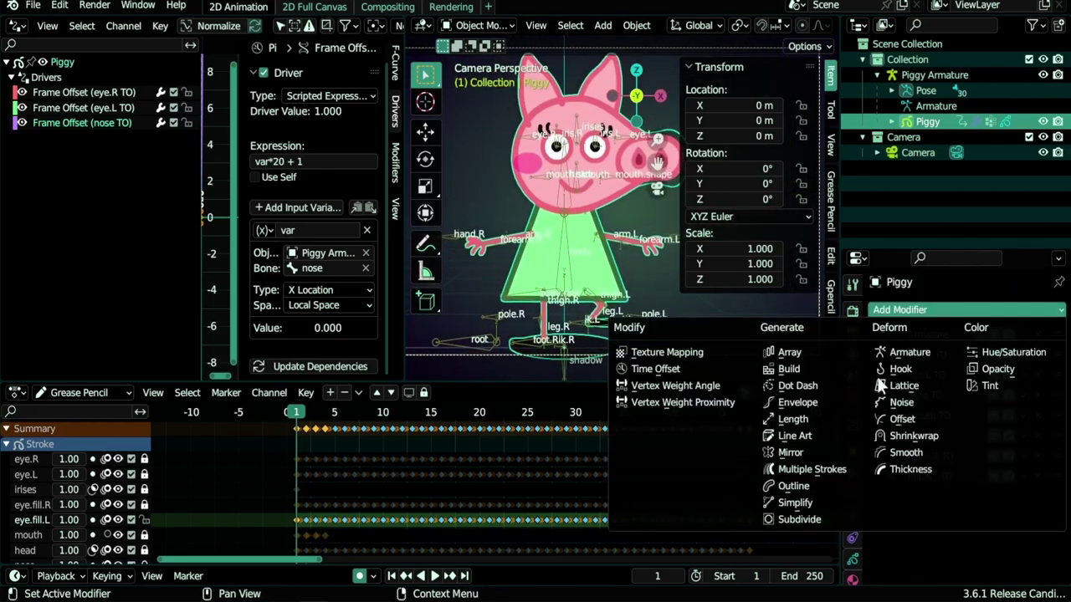
pyautogui.click(799, 520)
pyautogui.scroll(6, 640, 284)
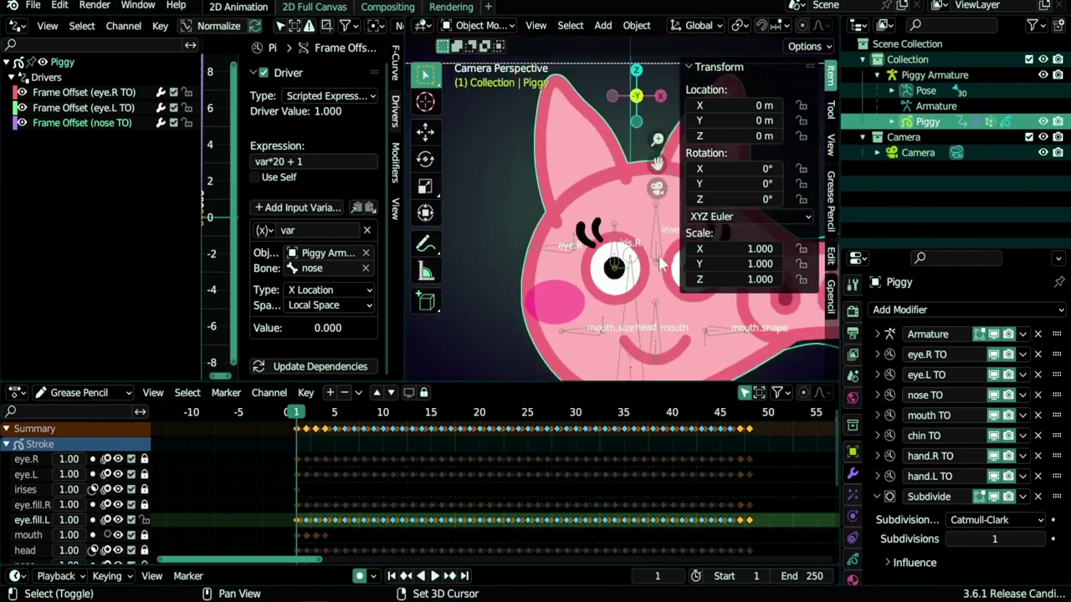
pyautogui.scroll(5, 640, 285)
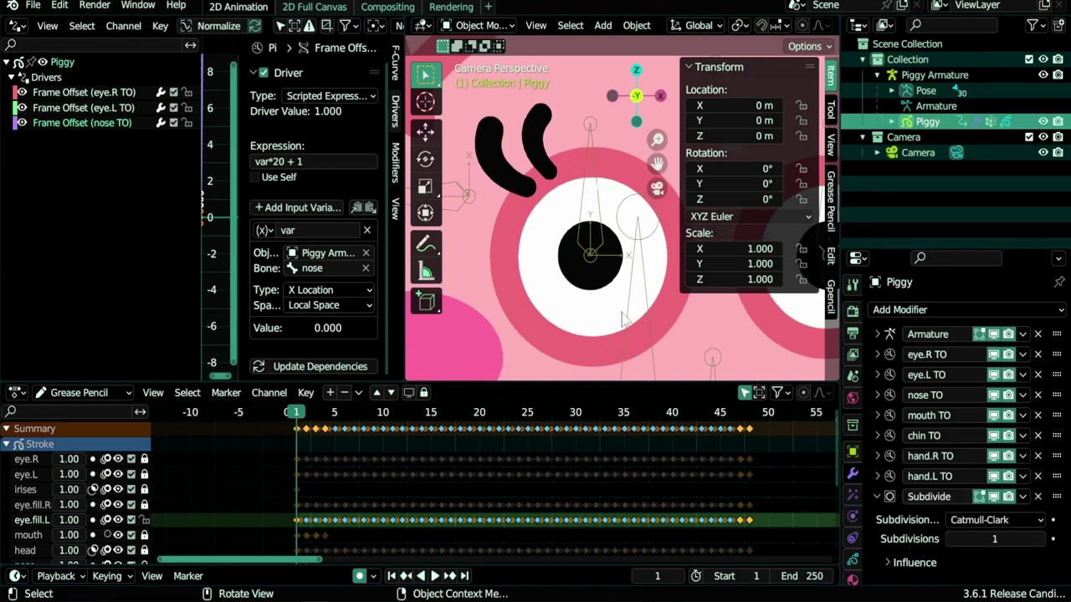
# Step: Switch the Subdivide modifier's viewport display off and back on to compare the smoothness of the right eye and lashes
pyautogui.click(994, 498)
pyautogui.scroll(3, 611, 317)
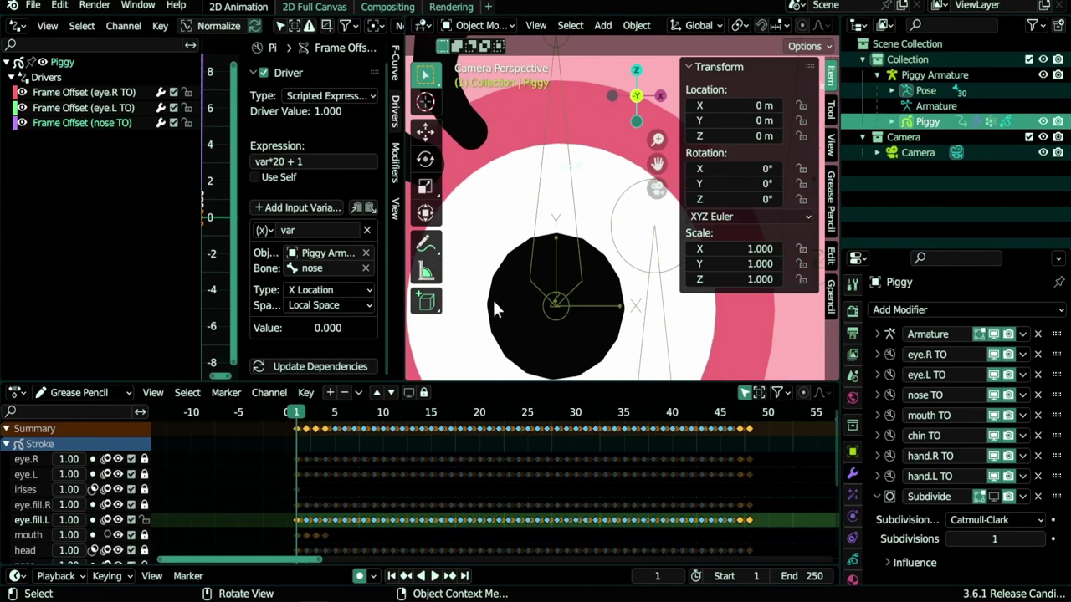
pyautogui.click(994, 497)
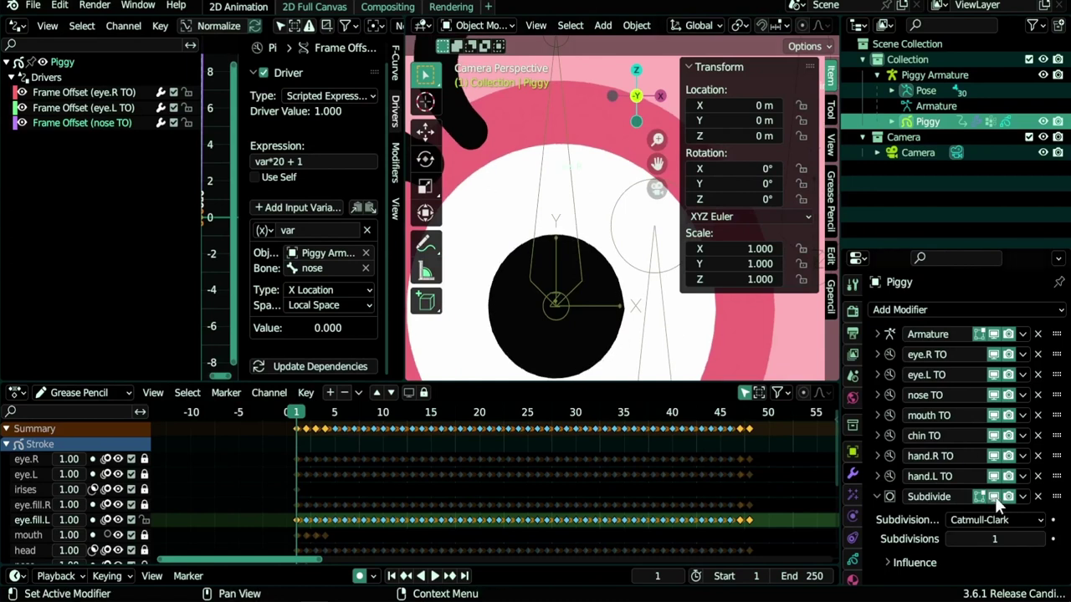
pyautogui.keyDown('shift'); pyautogui.moveTo(500, 273); pyautogui.dragTo(628, 280, button='middle'); pyautogui.keyUp('shift')
pyautogui.scroll(-1, 557, 280)
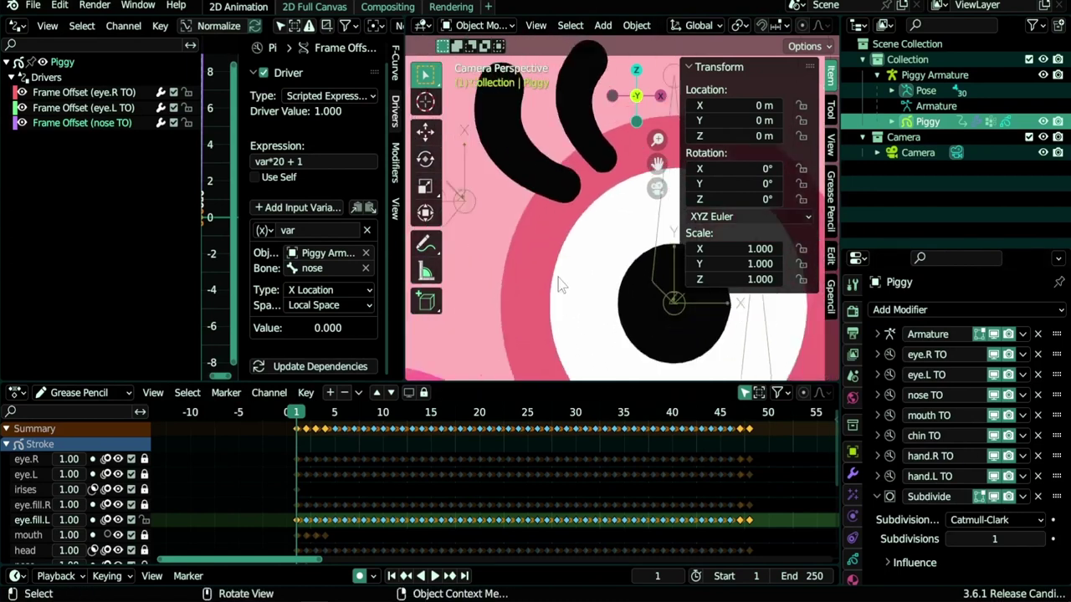
pyautogui.scroll(-1, 558, 279)
pyautogui.keyDown('shift'); pyautogui.moveTo(548, 261); pyautogui.dragTo(562, 316, button='middle'); pyautogui.keyUp('shift')
pyautogui.scroll(2, 548, 255)
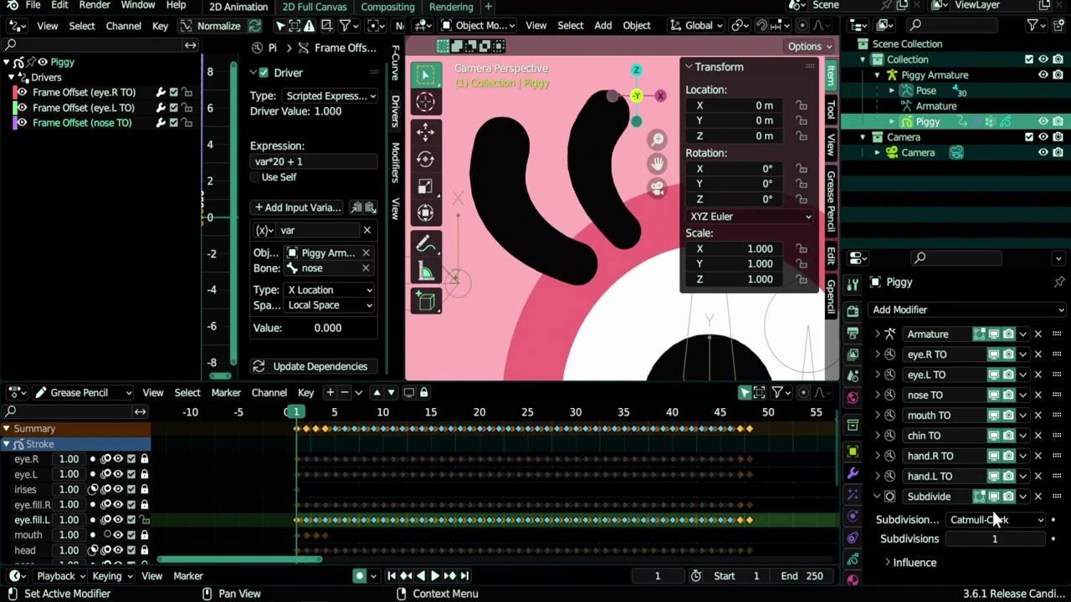
pyautogui.press('Home')
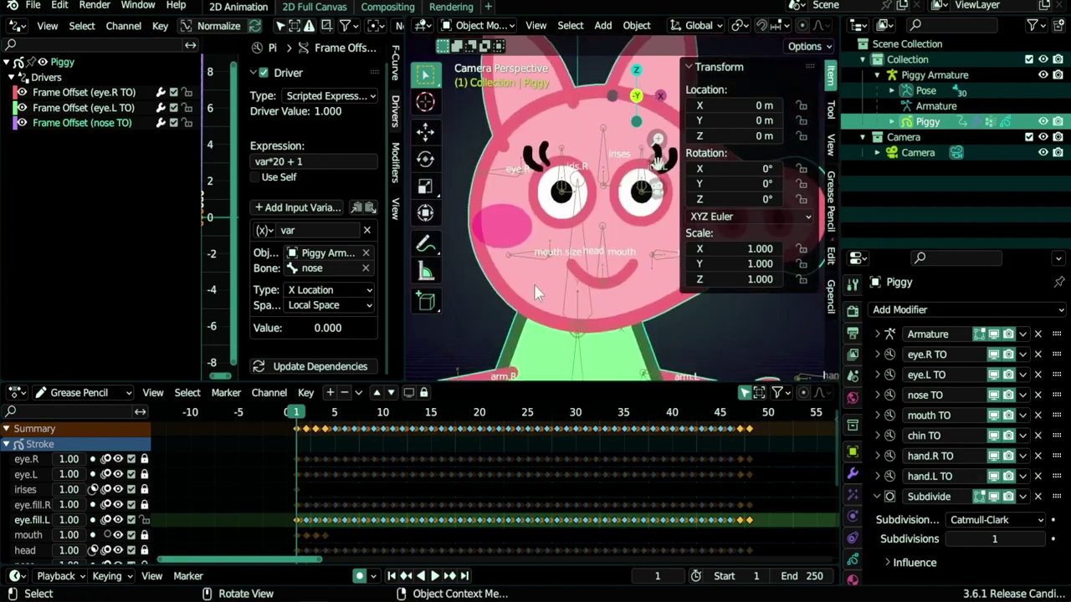
# Step: Enter Edit Mode on Piggy, turn off Multiframe editing, and make head the active layer to inspect its stroke points
pyautogui.press('Tab')
pyautogui.press('KP_Decimal')
pyautogui.scroll(-4, 562, 24)
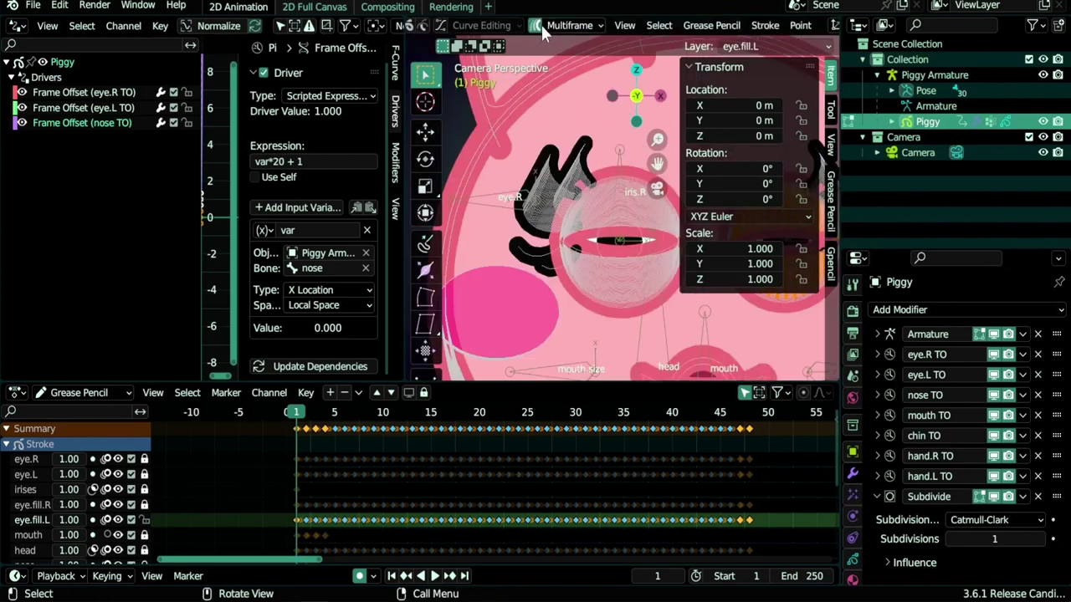
pyautogui.click(536, 24)
pyautogui.scroll(3, 477, 146)
pyautogui.click(853, 560)
pyautogui.scroll(-3, 1045, 433)
pyautogui.scroll(-5, 1044, 434)
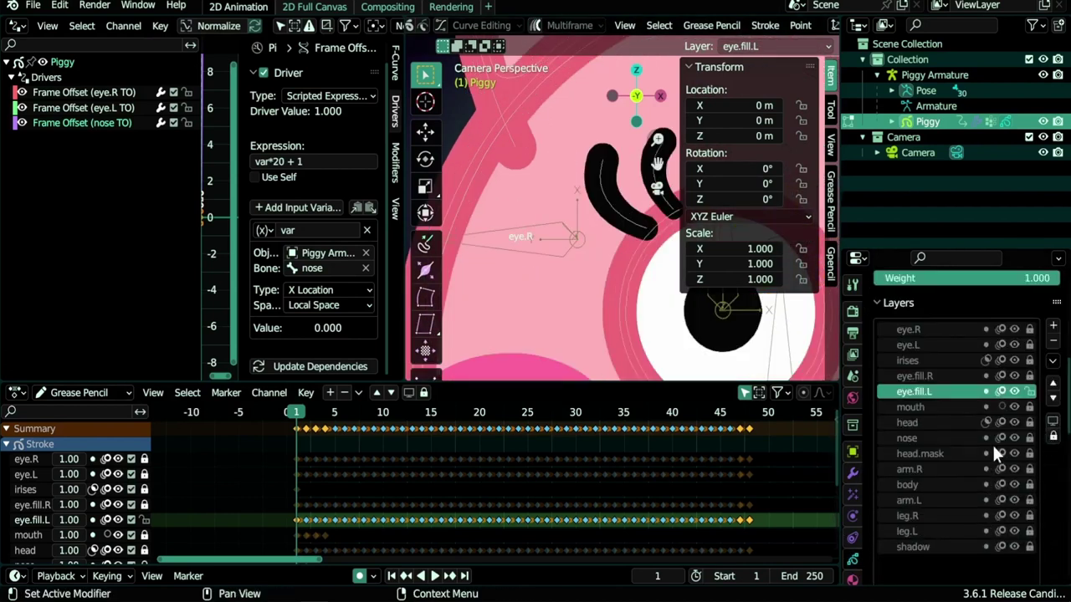
pyautogui.click(918, 422)
pyautogui.scroll(5, 486, 204)
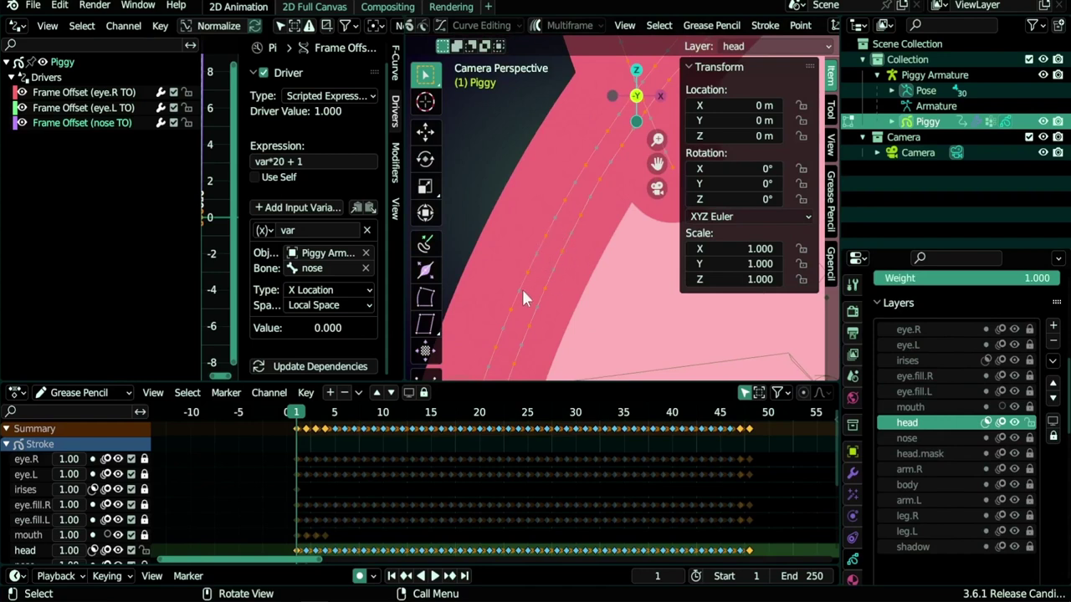
# Step: Try the Subdivide modifier at 2 subdivisions and return it to 1
pyautogui.click(853, 471)
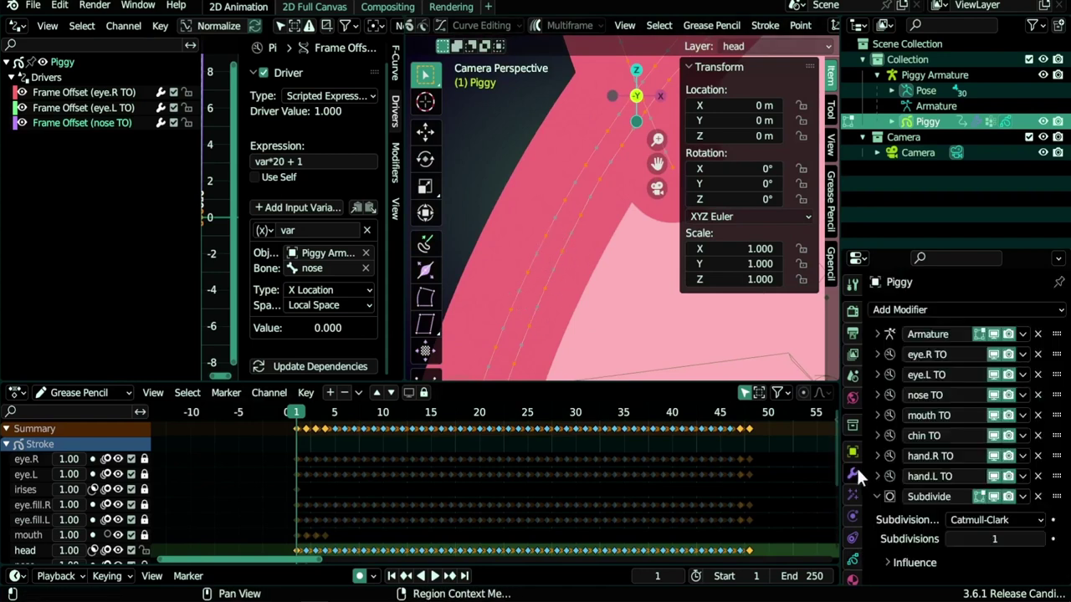
pyautogui.click(1040, 539)
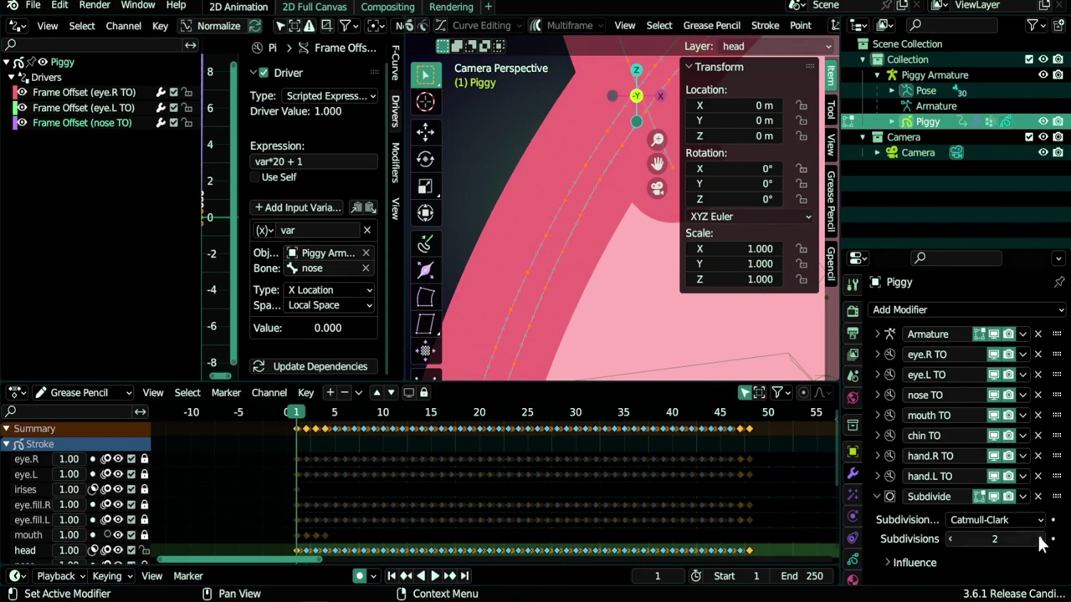
pyautogui.click(952, 539)
pyautogui.click(877, 497)
# Step: Add drivers to the Frame values of the hand.L TO, hand.R TO, mouth TO and chin TO modifiers
pyautogui.click(876, 474)
pyautogui.scroll(-2, 939, 444)
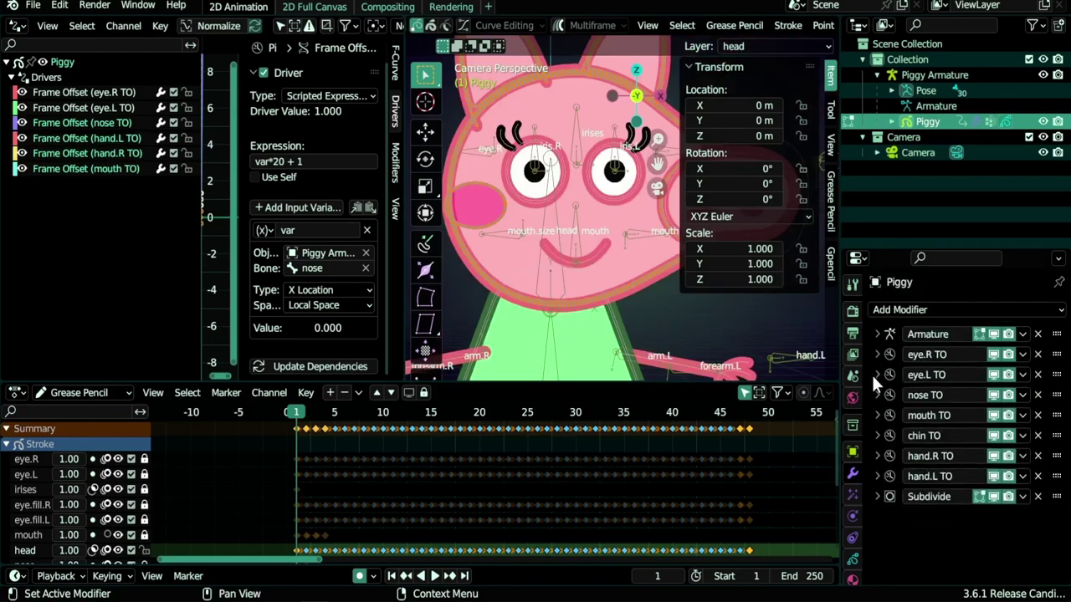
pyautogui.click(877, 415)
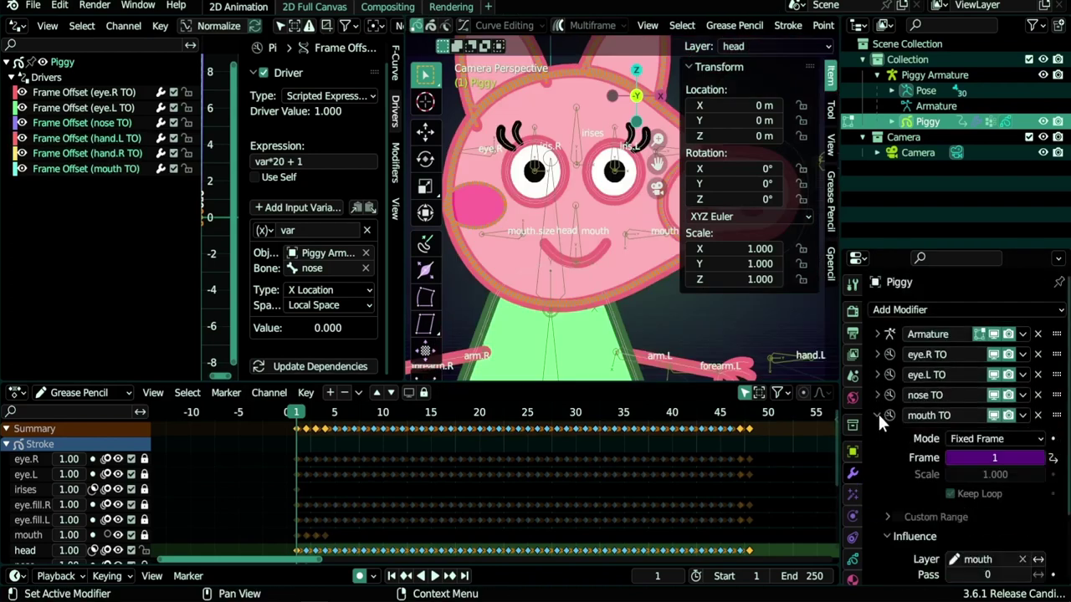
pyautogui.click(876, 415)
pyautogui.click(877, 435)
pyautogui.hotkey('ctrl', 'd')
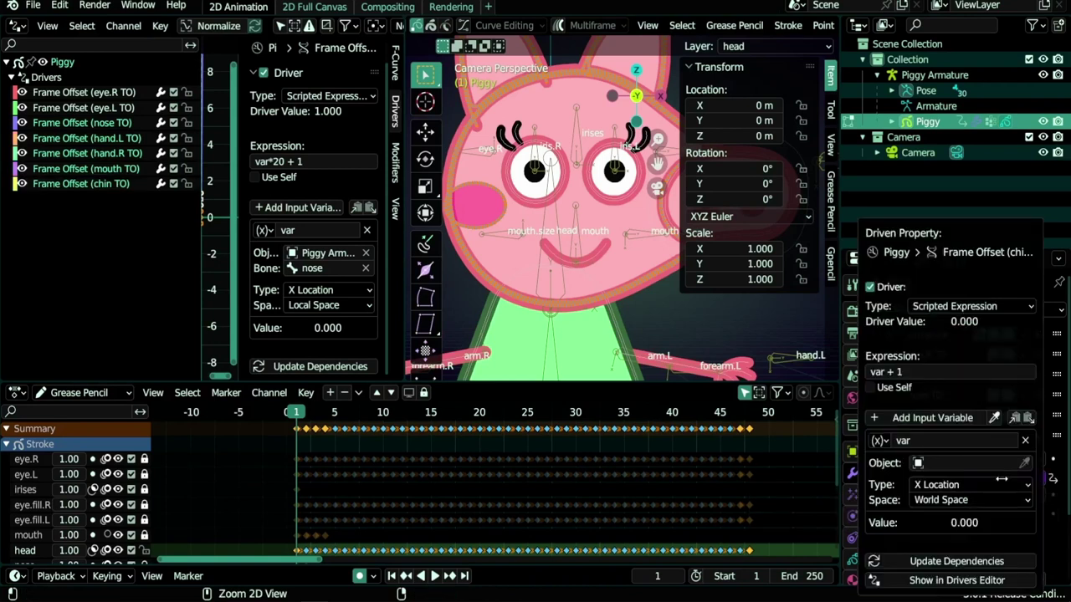
pyautogui.click(877, 435)
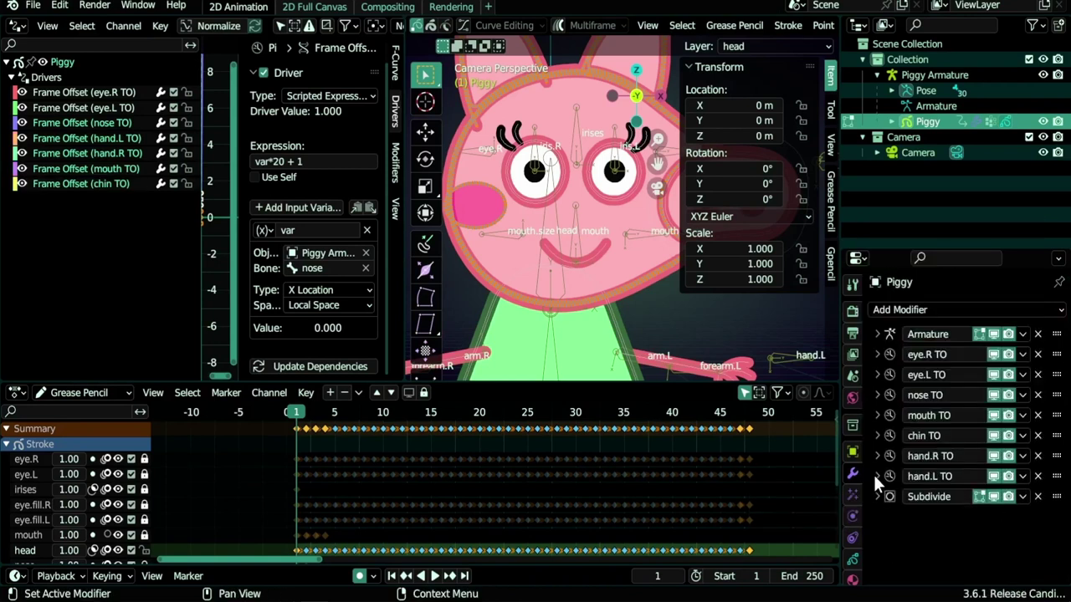
# Step: Return to Object Mode, select the Piggy Armature, and switch it to Pose Mode with the head bone active
pyautogui.click(87, 96)
pyautogui.click(88, 123)
pyautogui.click(90, 140)
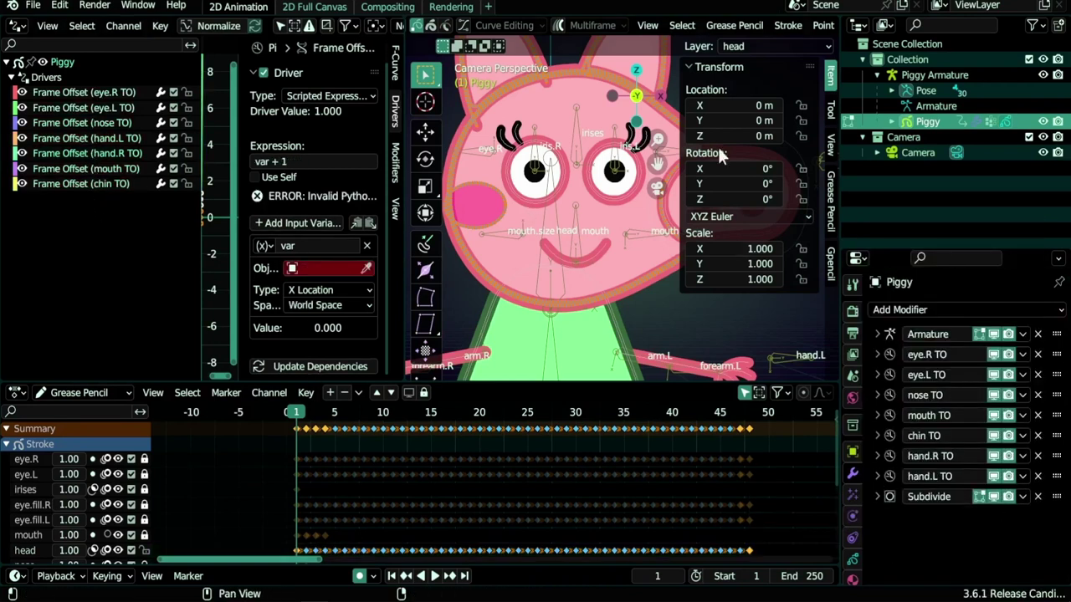
pyautogui.click(846, 123)
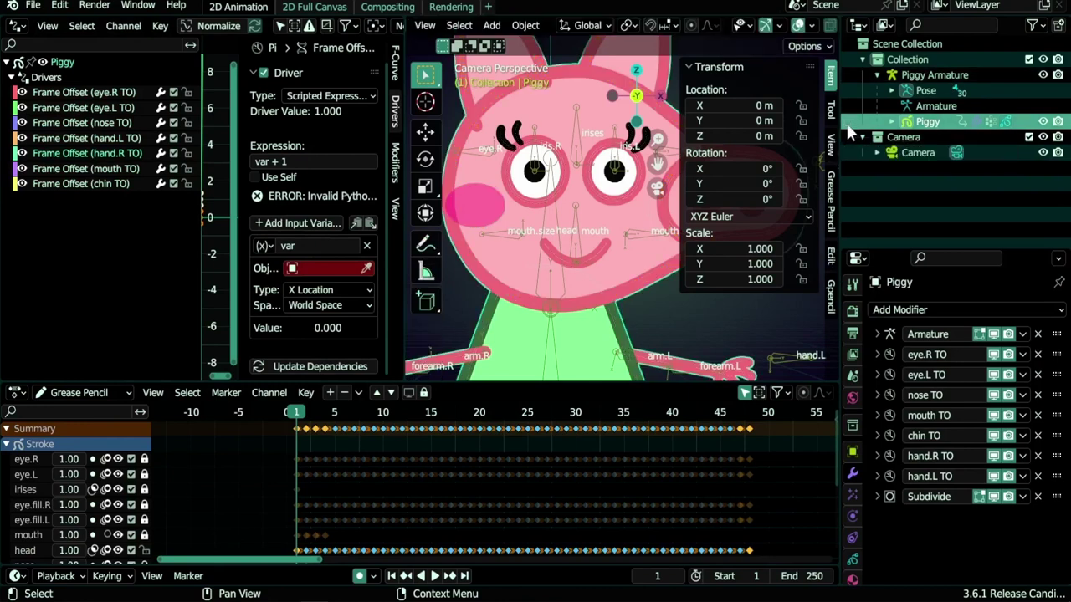
pyautogui.click(561, 239)
pyautogui.hotkey('ctrl', 'Tab')
pyautogui.press('KP_Decimal')
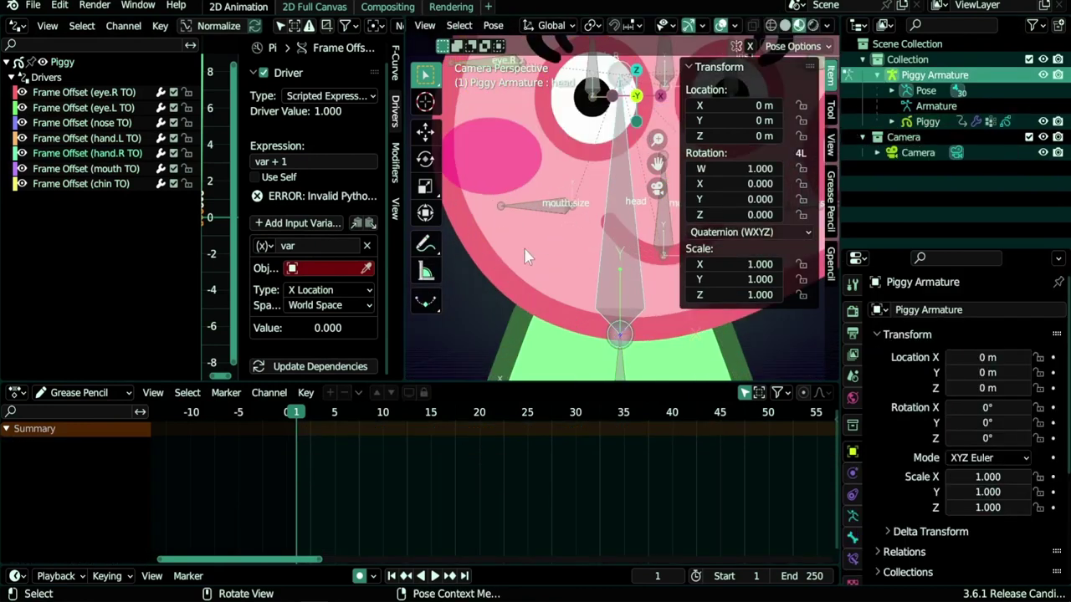
# Step: Set the chin TO driver's variable to Piggy Armature, bone mouth.size, in Local Space
pyautogui.click(88, 183)
pyautogui.click(322, 268)
pyautogui.click(326, 321)
pyautogui.click(322, 268)
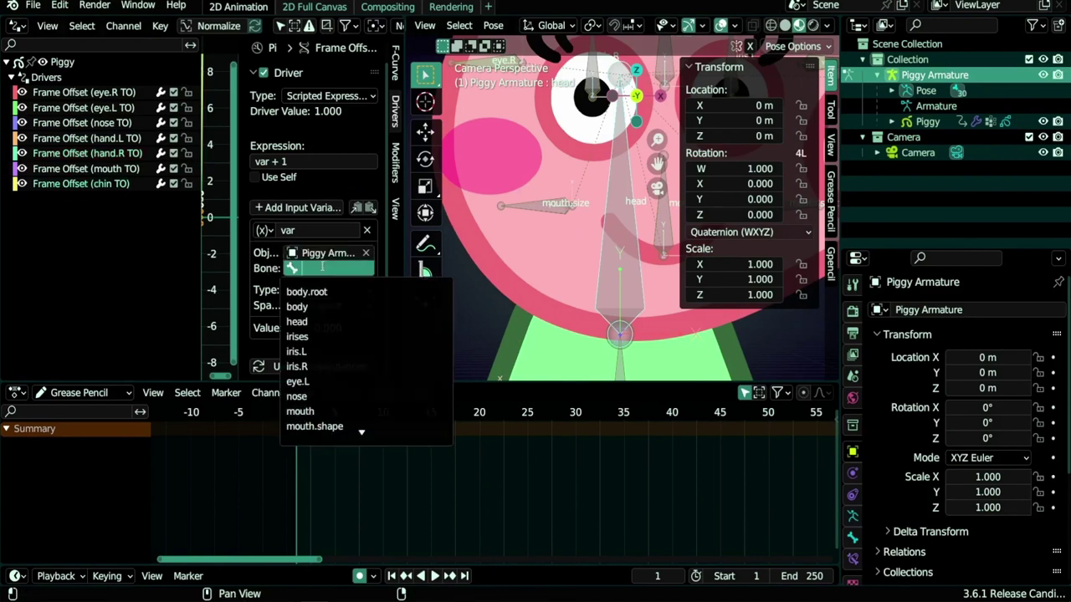
pyautogui.write('siz')
pyautogui.click(322, 292)
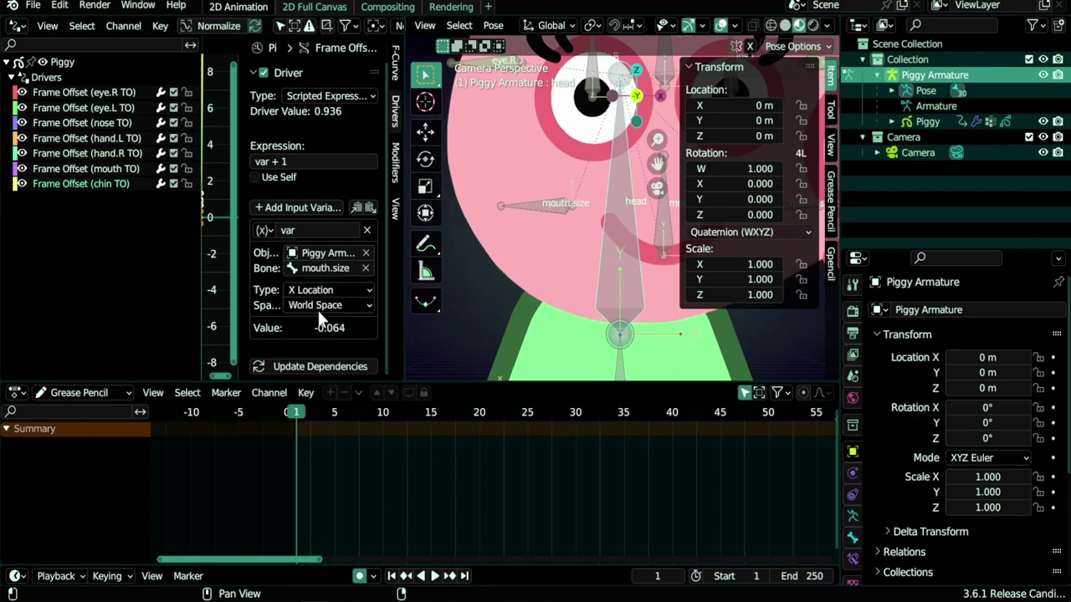
pyautogui.click(326, 306)
pyautogui.click(316, 359)
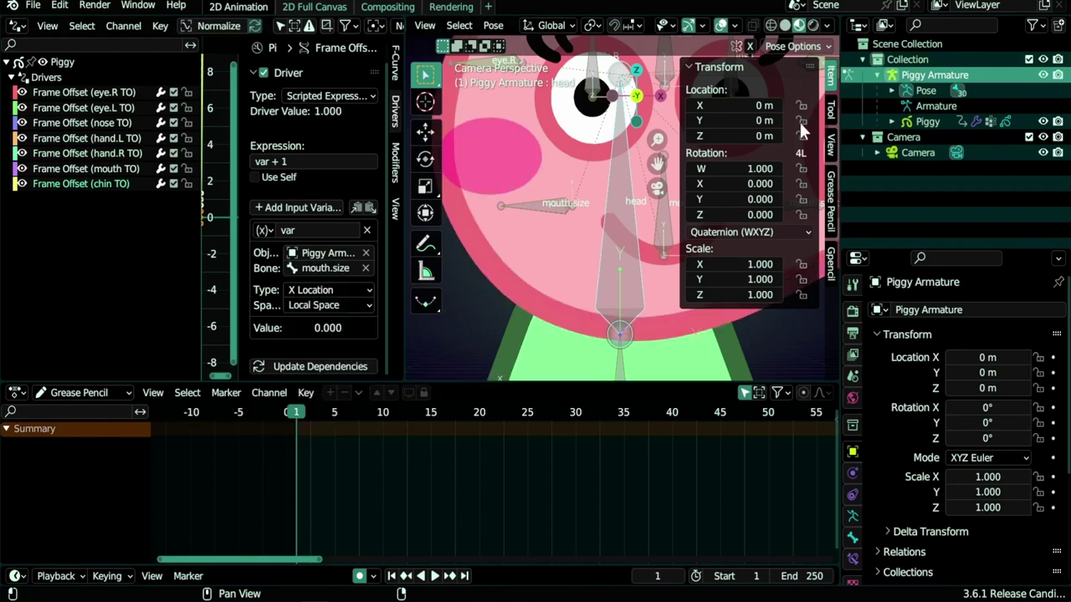
# Step: Lock the mouth.size bone's Y and Z location and give it a Limit Location constraint with Maximum X enabled in Local Space
pyautogui.click(853, 559)
pyautogui.click(920, 309)
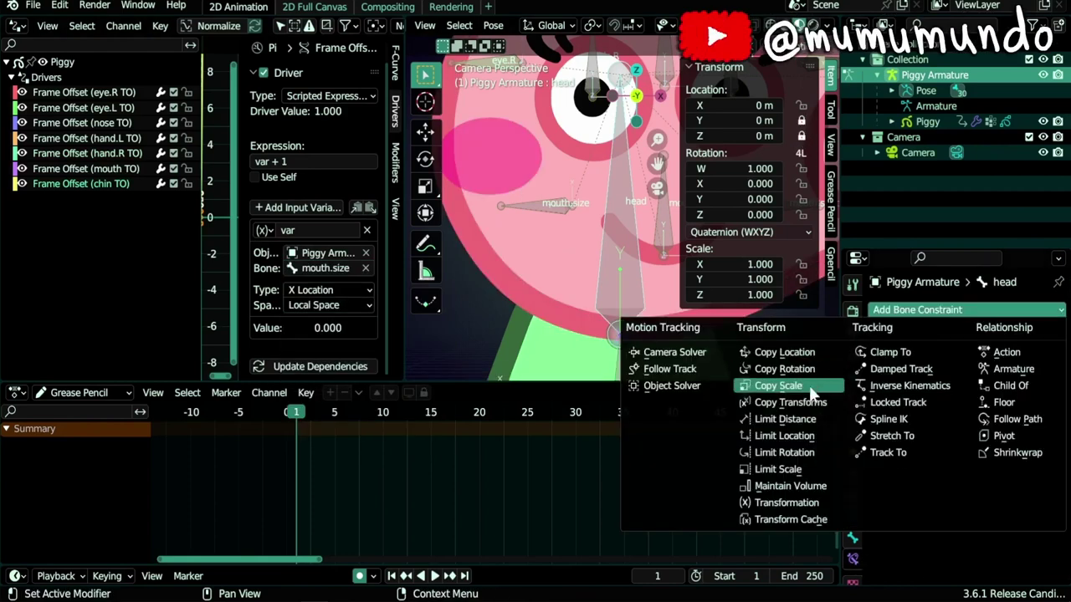
pyautogui.click(784, 436)
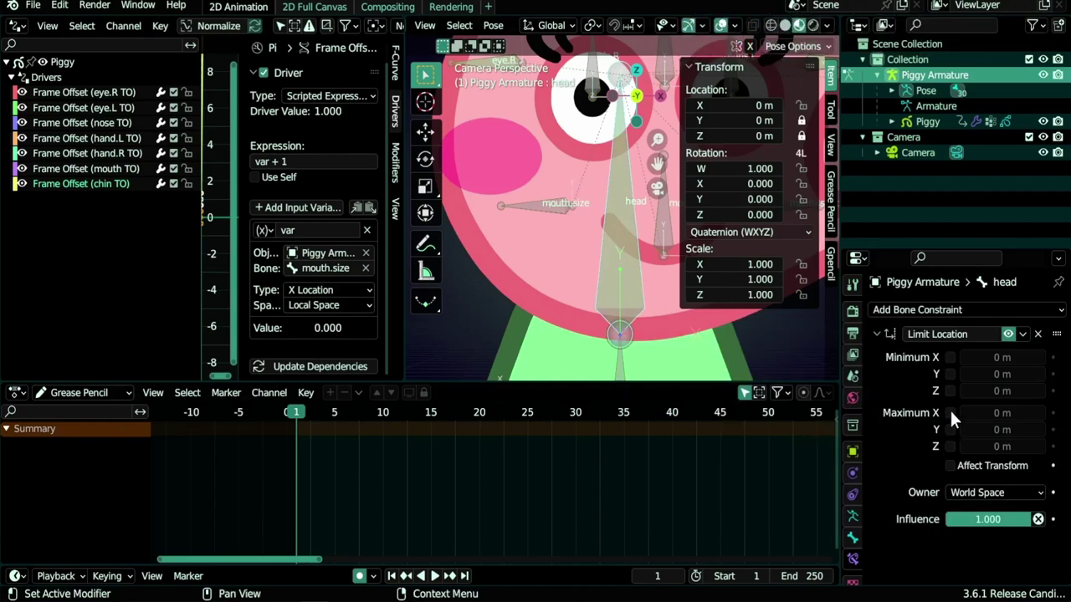
pyautogui.click(970, 494)
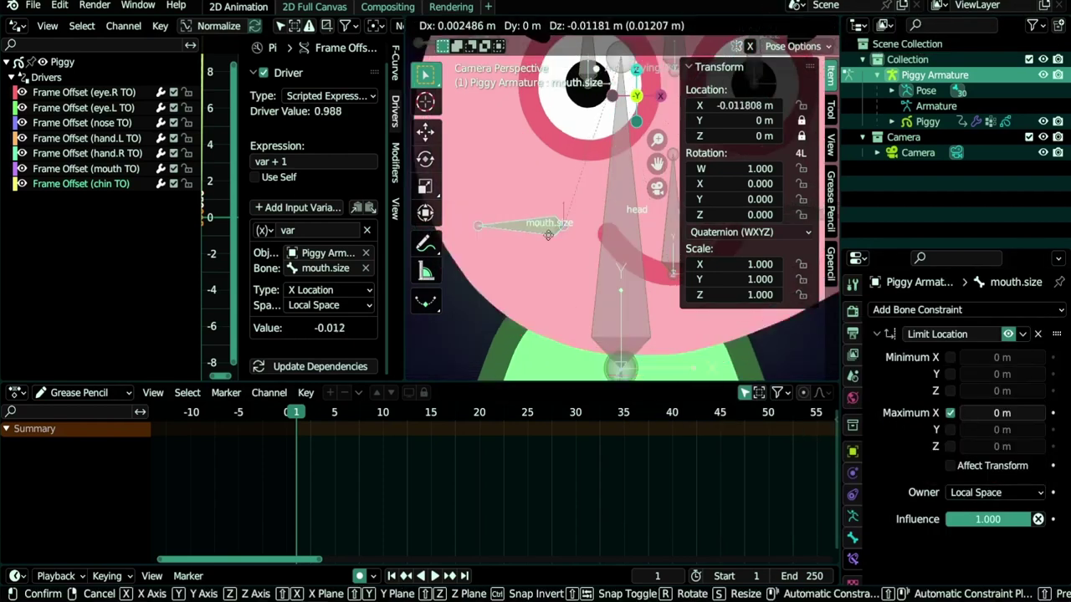
# Step: Set the chin TO driver's expression to -var*700 + 1 and test it by moving the mouth.size bone
pyautogui.click(251, 178)
pyautogui.click(266, 162)
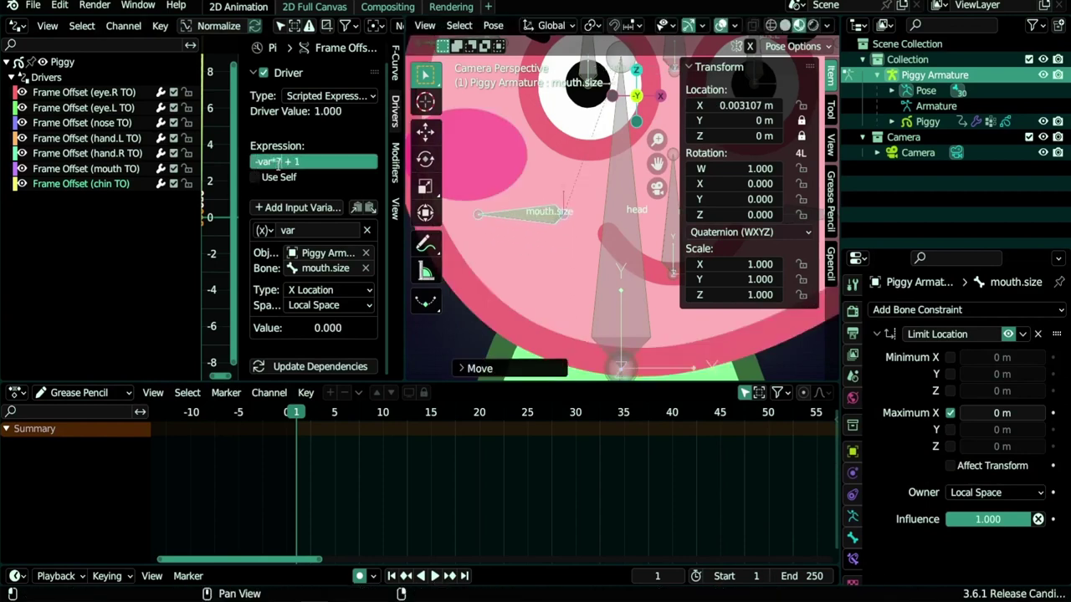
pyautogui.press('Return')
pyautogui.scroll(-3, 572, 254)
pyautogui.press('g')
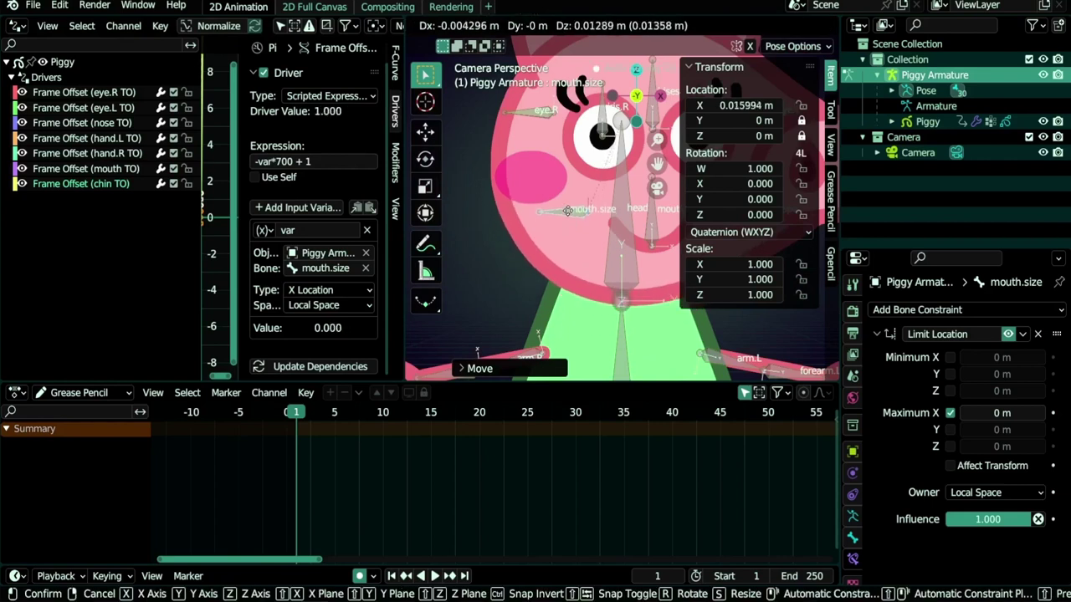
pyautogui.click(574, 252)
# Step: Set the hand.R TO driver's variable to Piggy Armature, bone hand.R, in Local Space
pyautogui.keyDown('shift'); pyautogui.moveTo(657, 340); pyautogui.dragTo(695, 272, button='middle'); pyautogui.keyUp('shift')
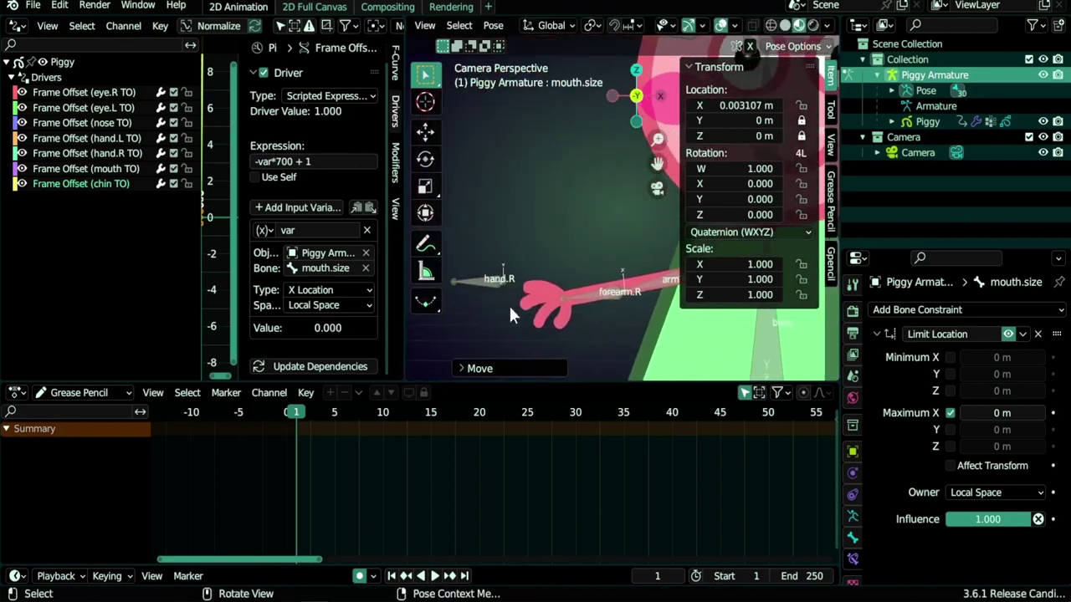
pyautogui.click(76, 154)
pyautogui.click(308, 266)
pyautogui.click(316, 322)
pyautogui.click(316, 268)
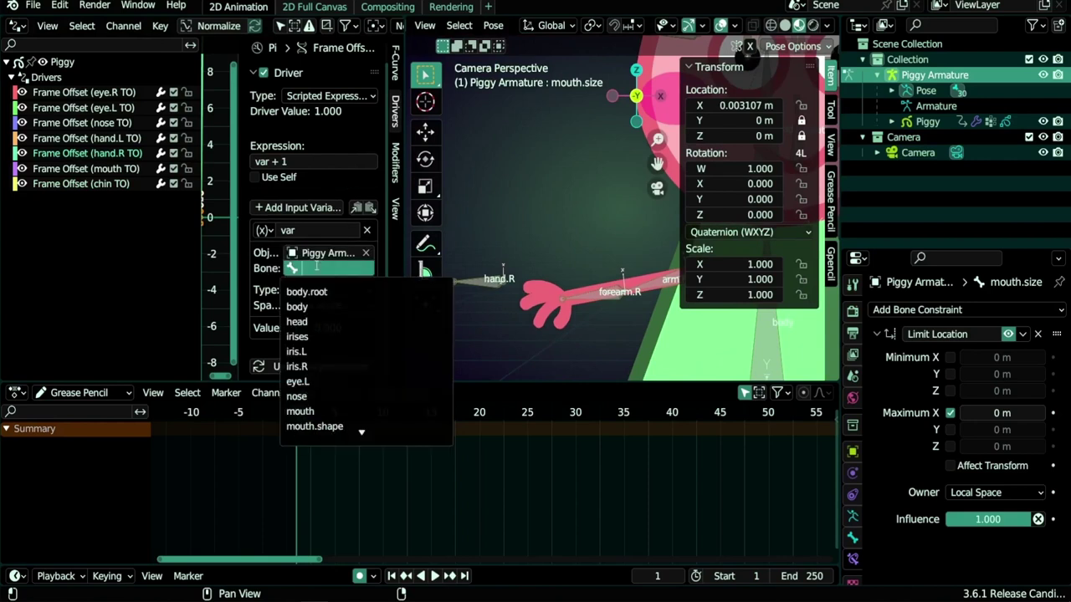
pyautogui.write('han')
pyautogui.click(323, 308)
pyautogui.click(312, 305)
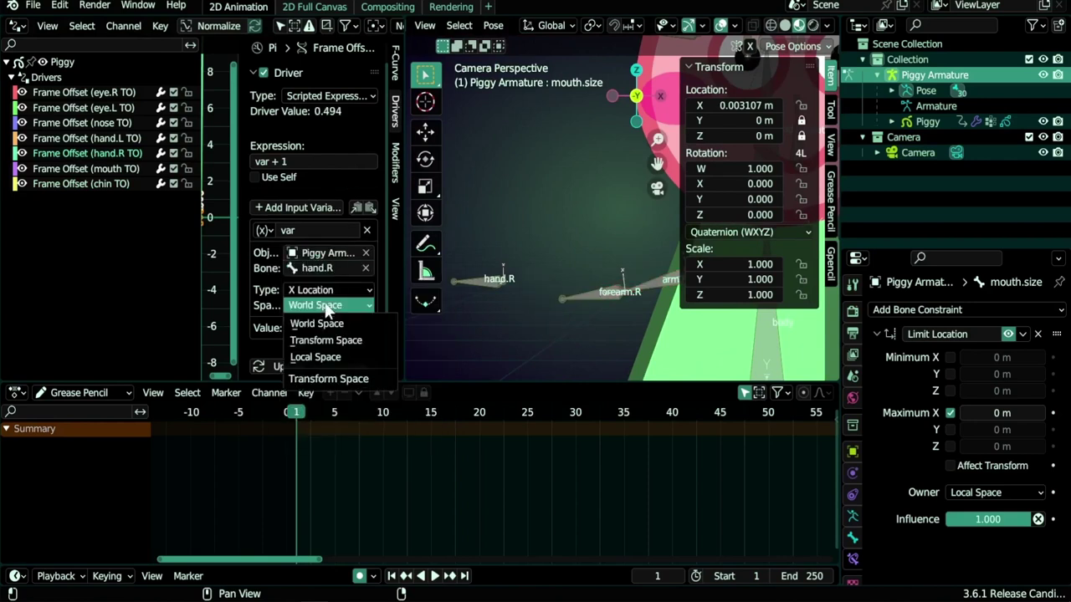
pyautogui.click(320, 358)
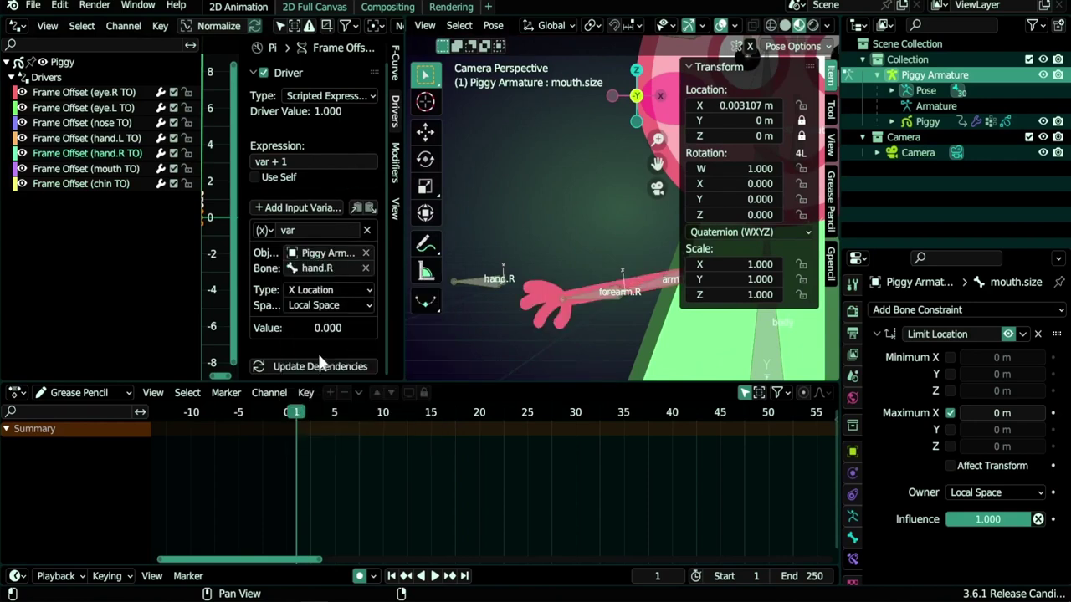
# Step: Add a Limit Location constraint to the hand.R bone with Maximum X enabled in Local Space, and lock its Y and Z location
pyautogui.click(492, 285)
pyautogui.click(954, 311)
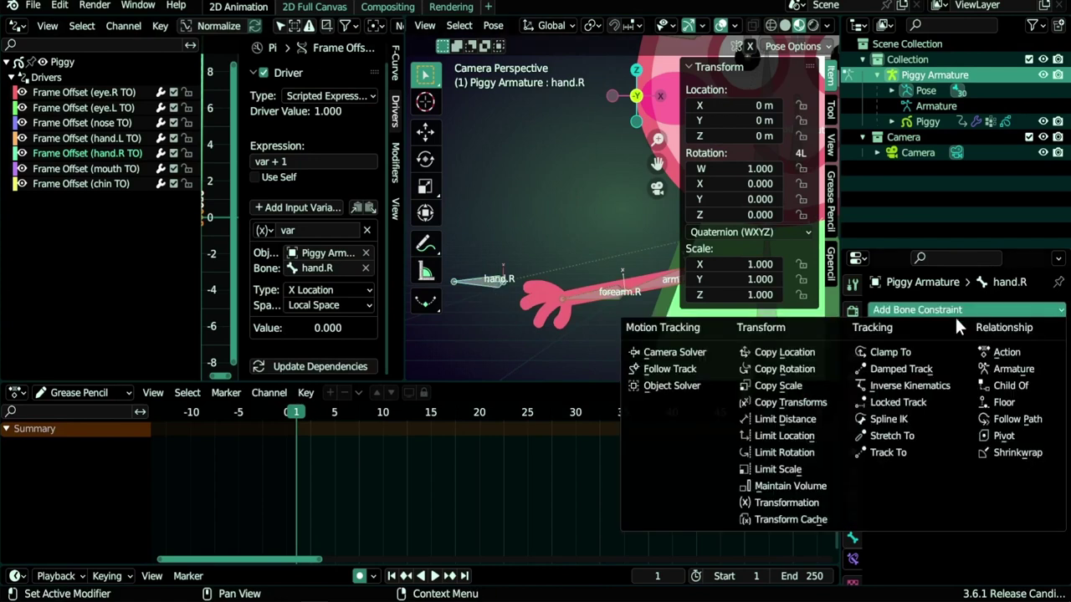
pyautogui.click(784, 436)
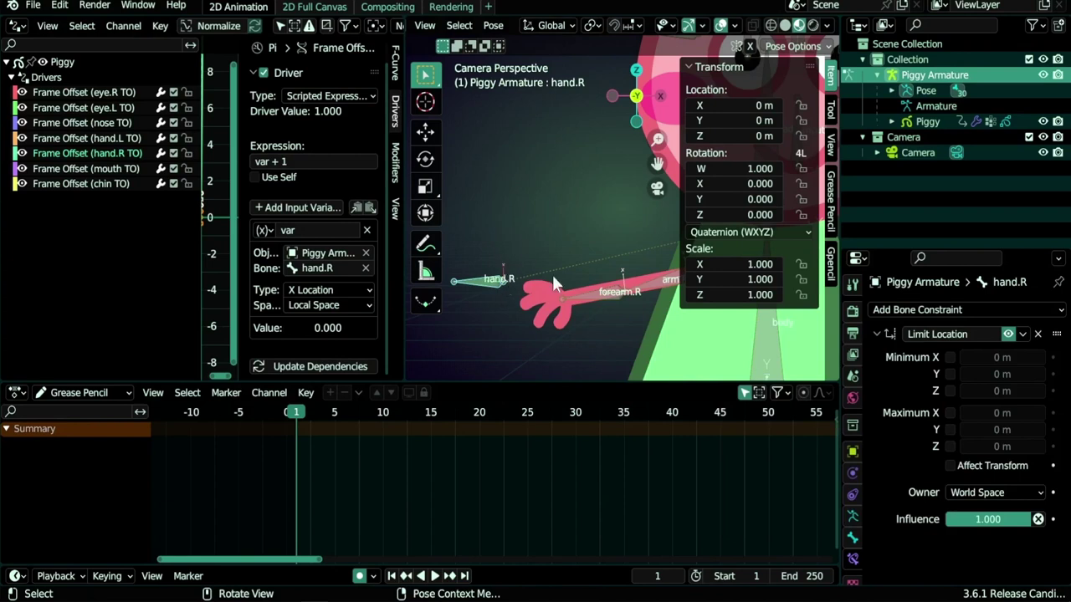
pyautogui.click(951, 413)
pyautogui.click(995, 492)
pyautogui.click(971, 402)
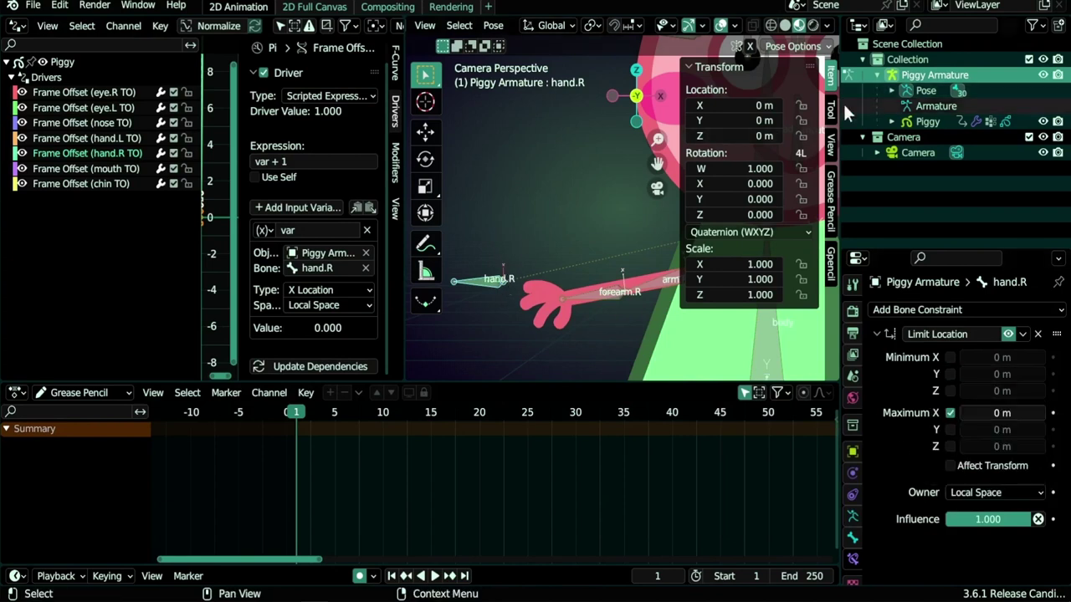
# Step: Set the hand.R TO driver's expression to -var*50 + 1, trying -var*100 + 1 first and testing with hand.R bone moves
pyautogui.press('g')
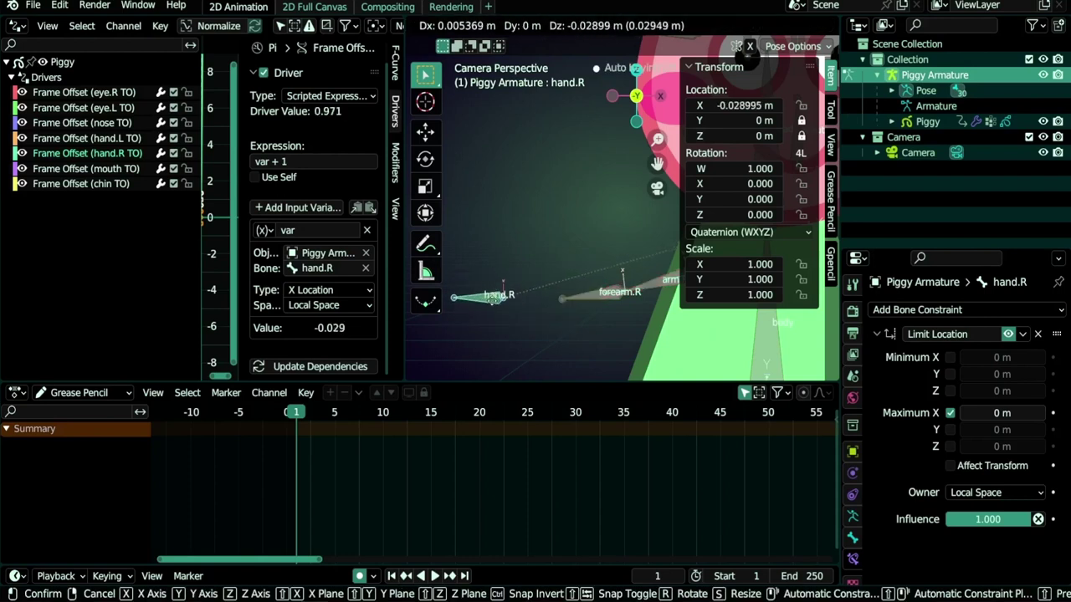
pyautogui.press('Escape')
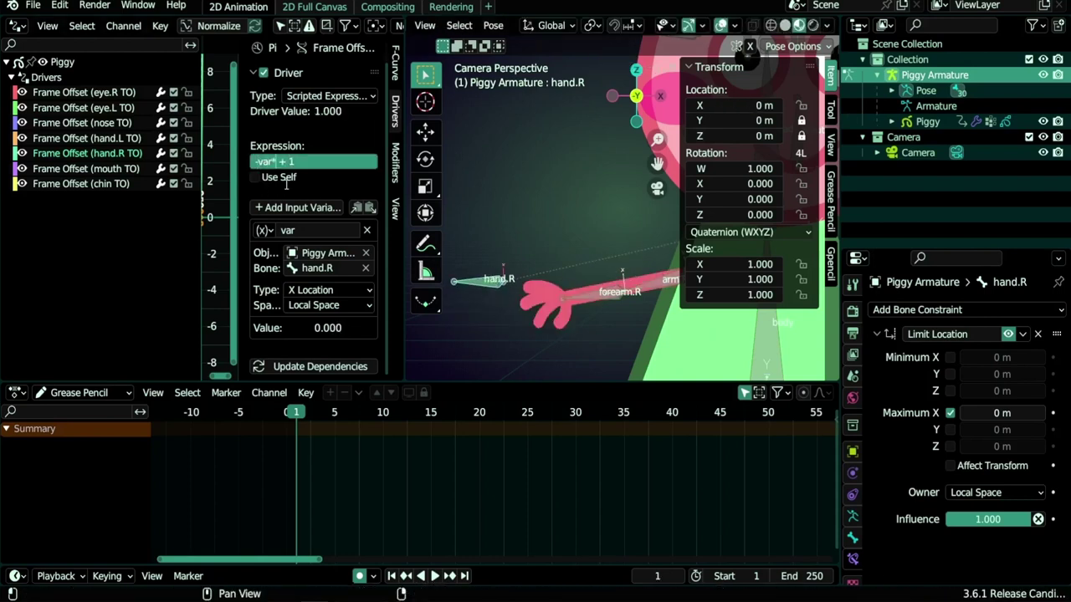
pyautogui.press('g')
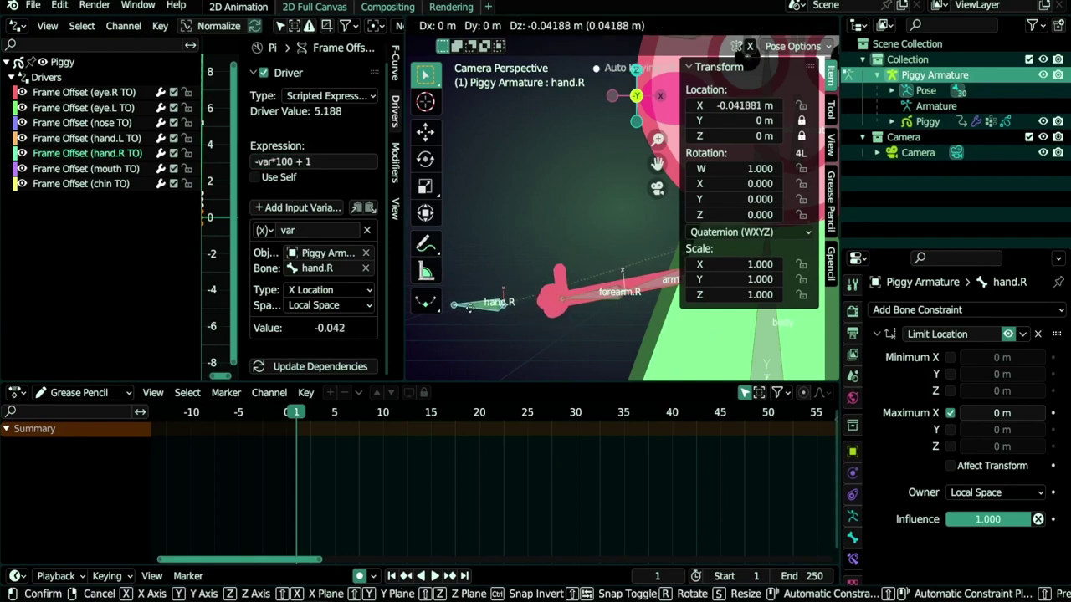
pyautogui.press('Escape')
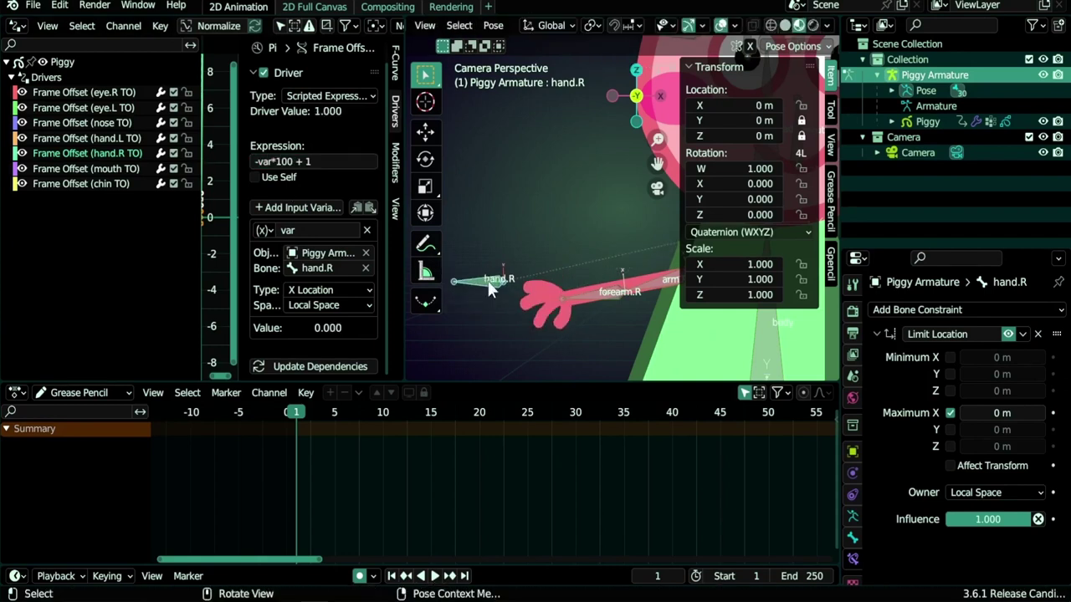
pyautogui.press('g')
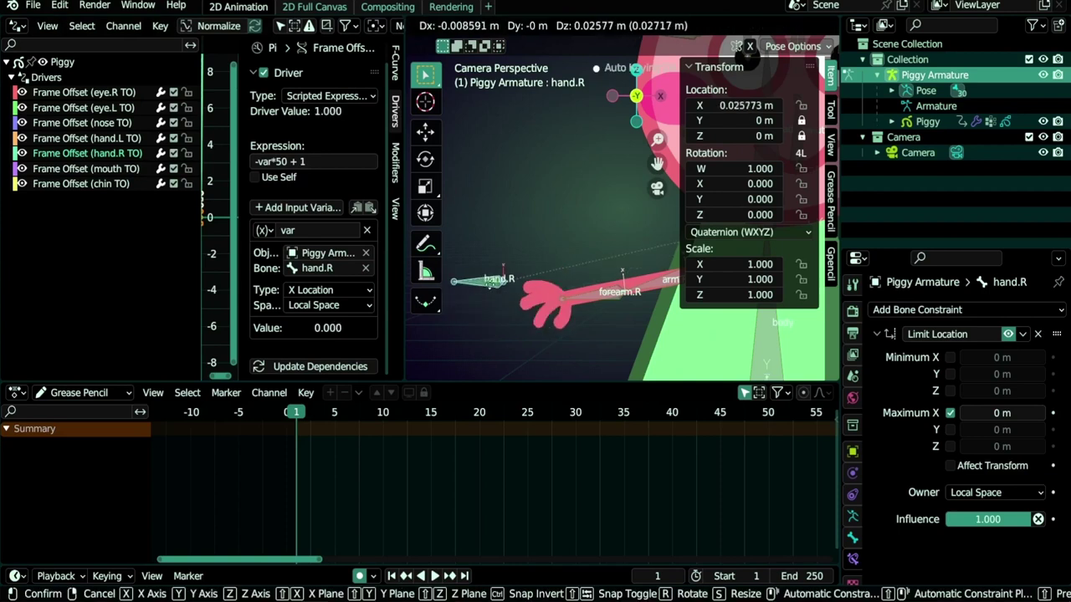
pyautogui.click(730, 341)
# Step: Set the hand.L TO driver's variable to Piggy Armature, bone hand.L, in Local Space
pyautogui.keyDown('shift'); pyautogui.moveTo(727, 334); pyautogui.dragTo(418, 310, button='middle'); pyautogui.keyUp('shift')
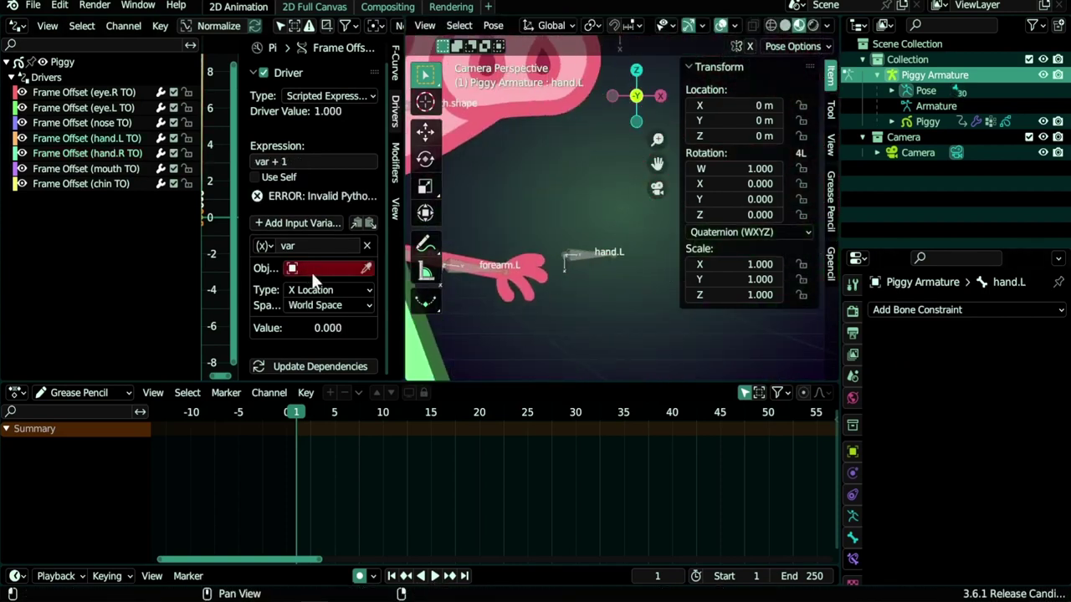
pyautogui.click(311, 270)
pyautogui.click(315, 321)
pyautogui.click(322, 268)
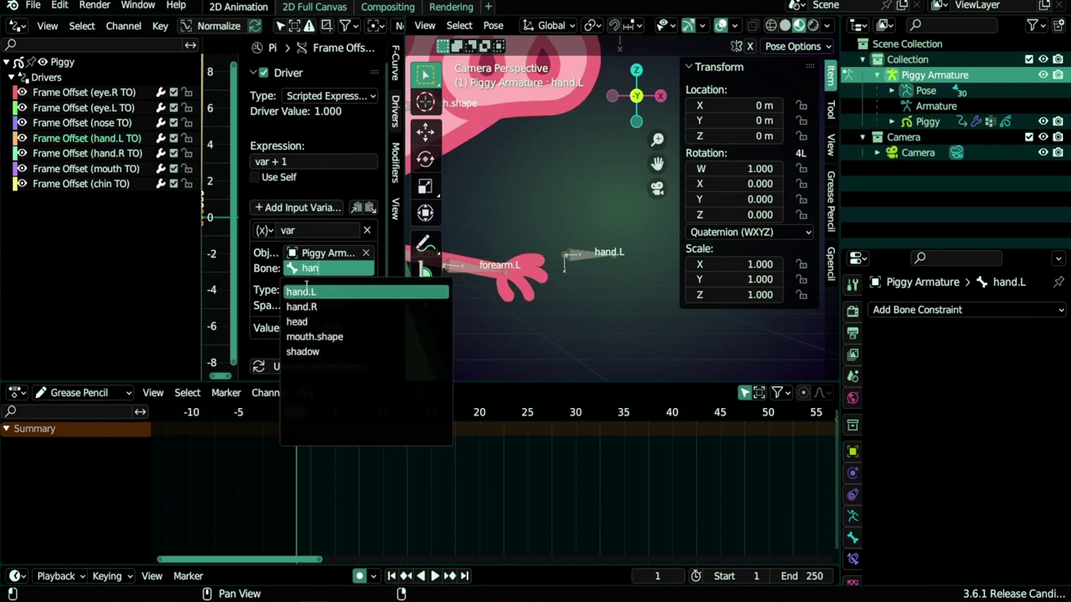
pyautogui.click(312, 280)
pyautogui.click(310, 305)
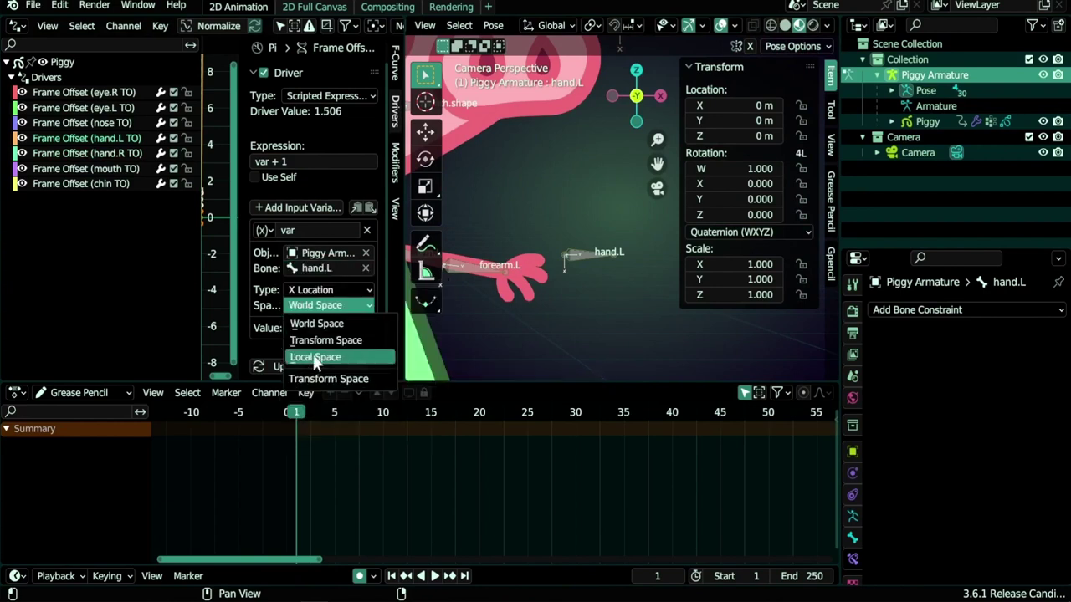
pyautogui.click(317, 358)
# Step: Check the hand.R TO driver's expression and set the hand.L TO driver's expression to var*50 + 1
pyautogui.click(111, 151)
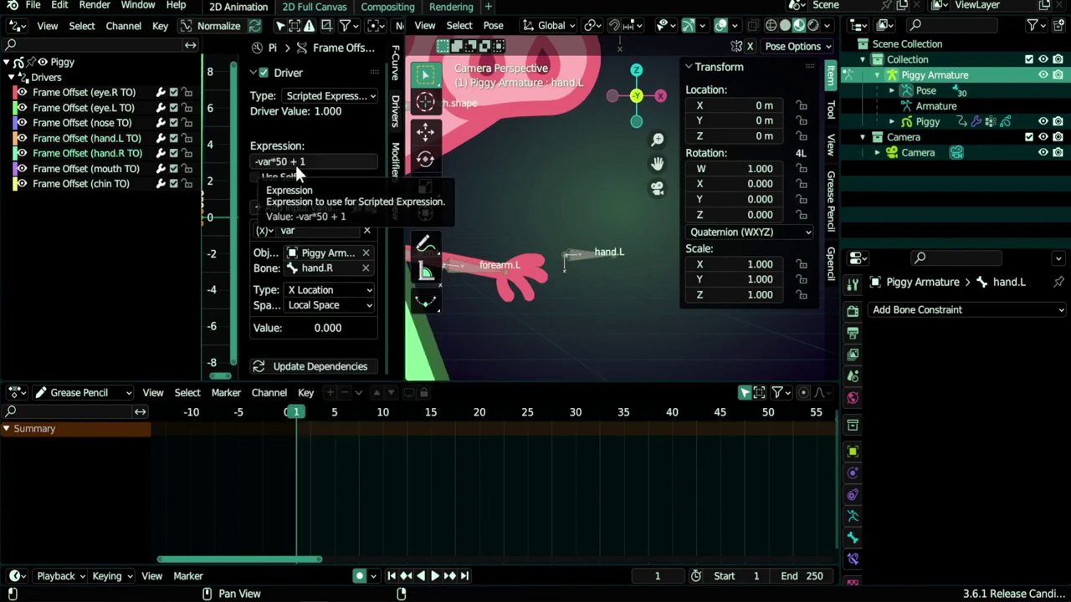
pyautogui.click(84, 137)
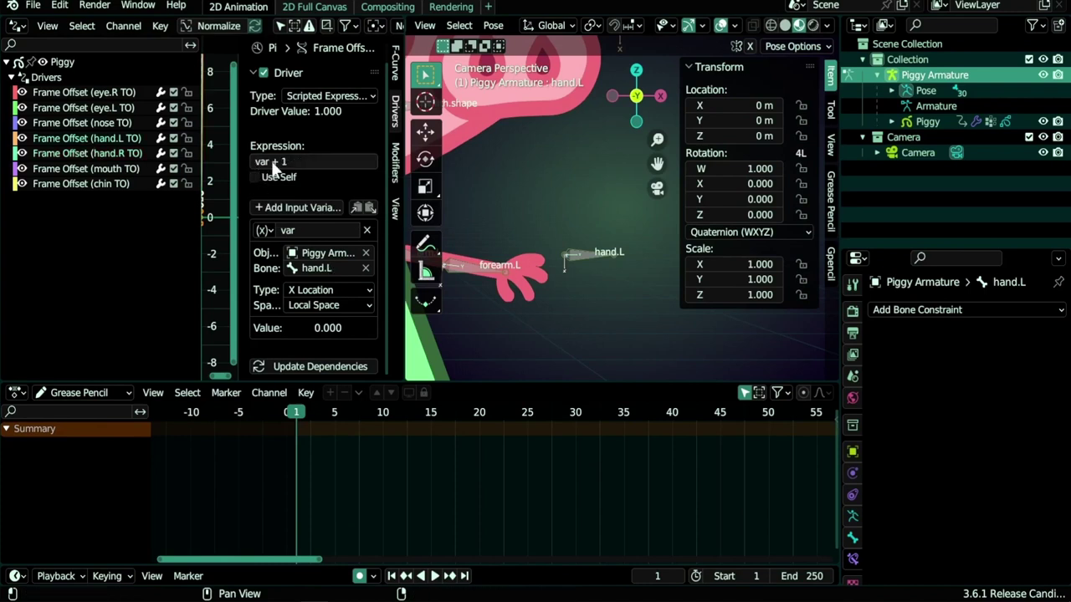
pyautogui.click(273, 162)
pyautogui.press('Return')
# Step: Lock the hand.L bone's Y and Z location, add a Limit Location constraint with Minimum X in Local Space, and test-move the bone
pyautogui.click(590, 260)
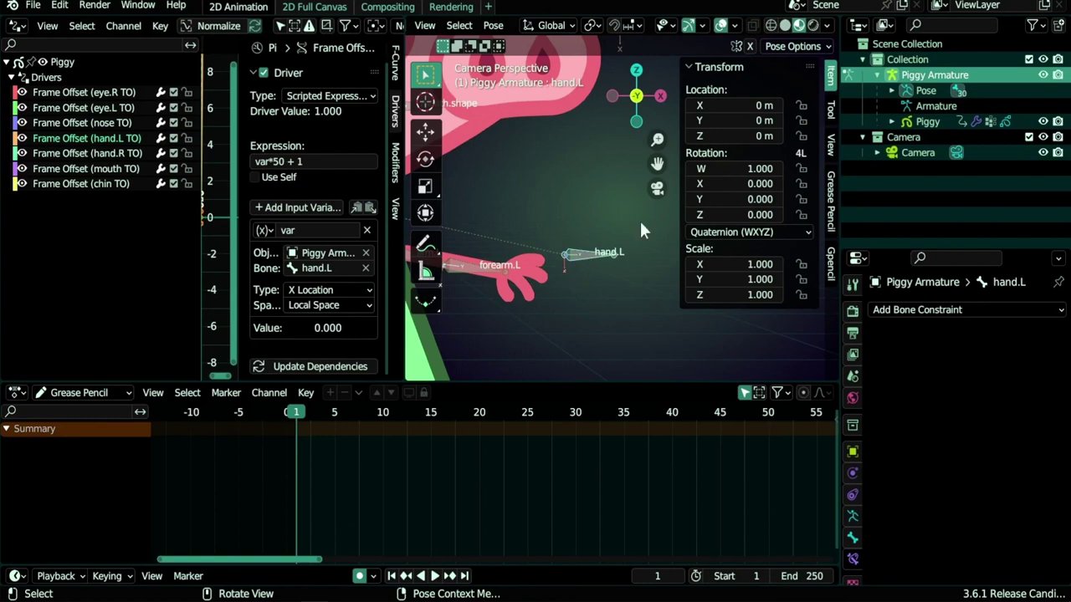
pyautogui.click(802, 121)
pyautogui.click(972, 308)
pyautogui.click(798, 431)
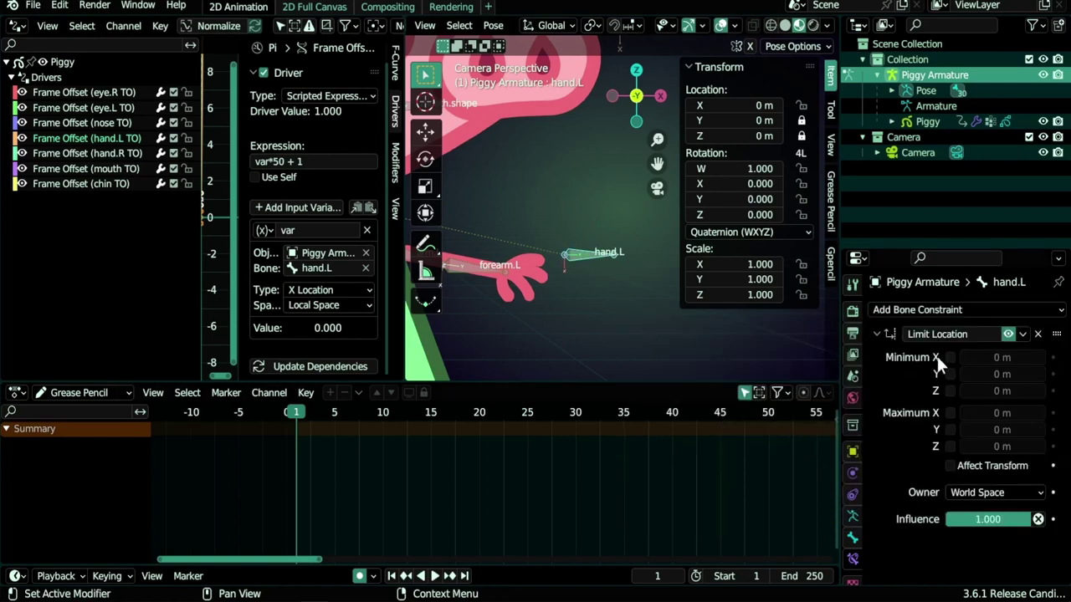
pyautogui.click(946, 356)
pyautogui.click(974, 493)
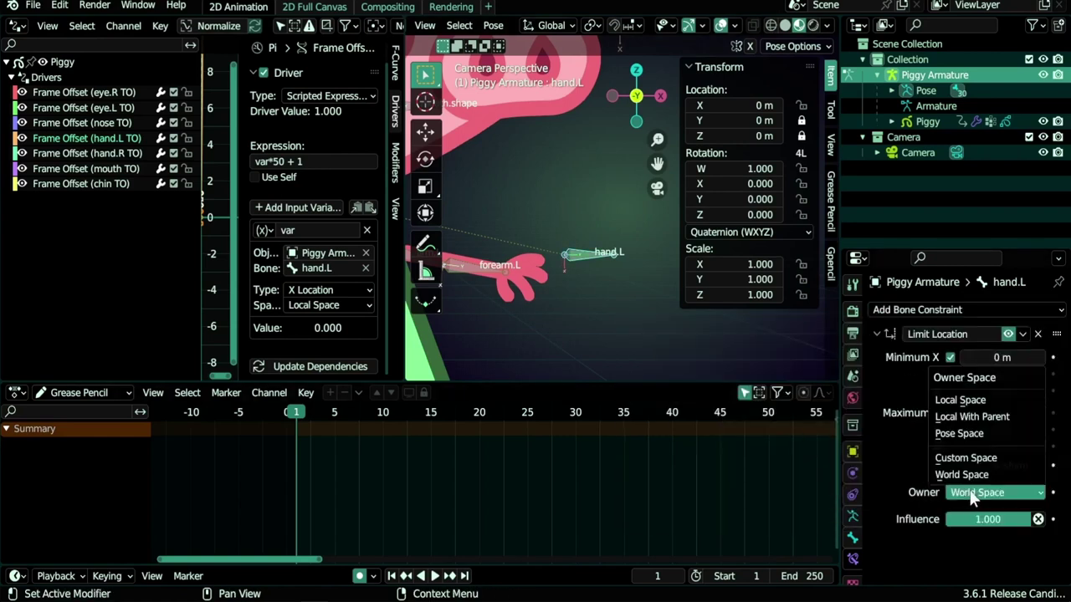
pyautogui.click(981, 401)
pyautogui.press('g')
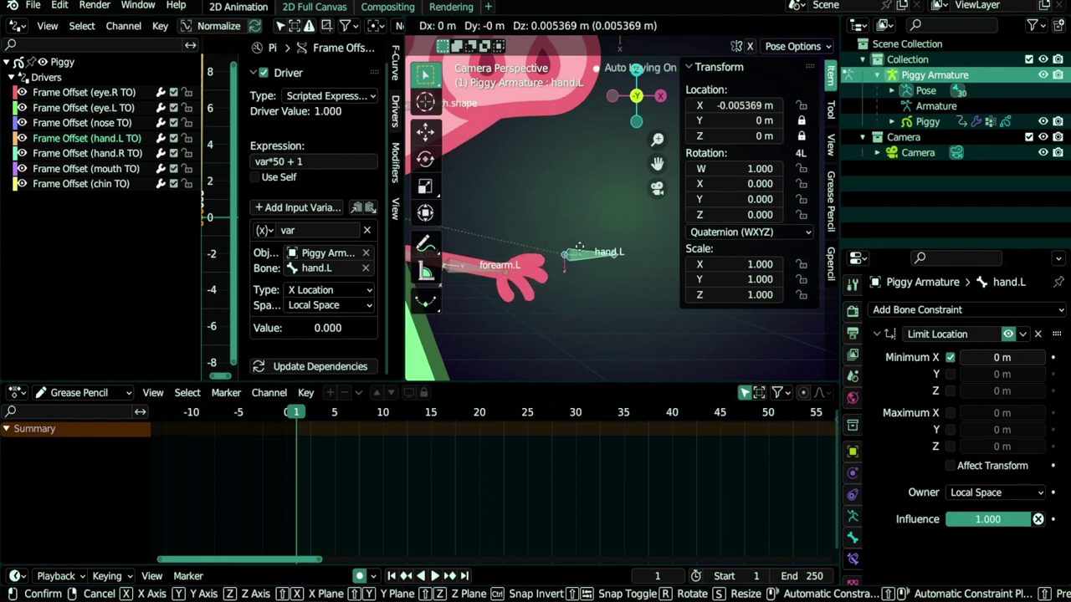
pyautogui.click(574, 242)
# Step: Select the mouth.shape bone and set the mouth TO driver's variable to Piggy Armature, bone mouth.shape, in Local Space
pyautogui.keyDown('shift'); pyautogui.moveTo(575, 242); pyautogui.dragTo(768, 345, button='middle'); pyautogui.keyUp('shift')
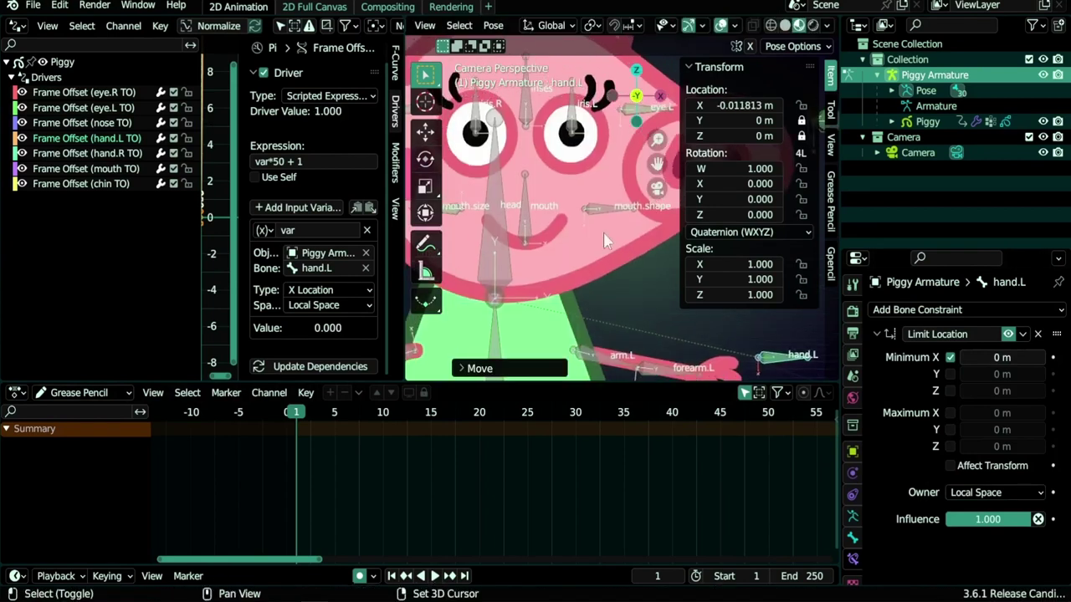
pyautogui.click(596, 210)
pyautogui.click(84, 168)
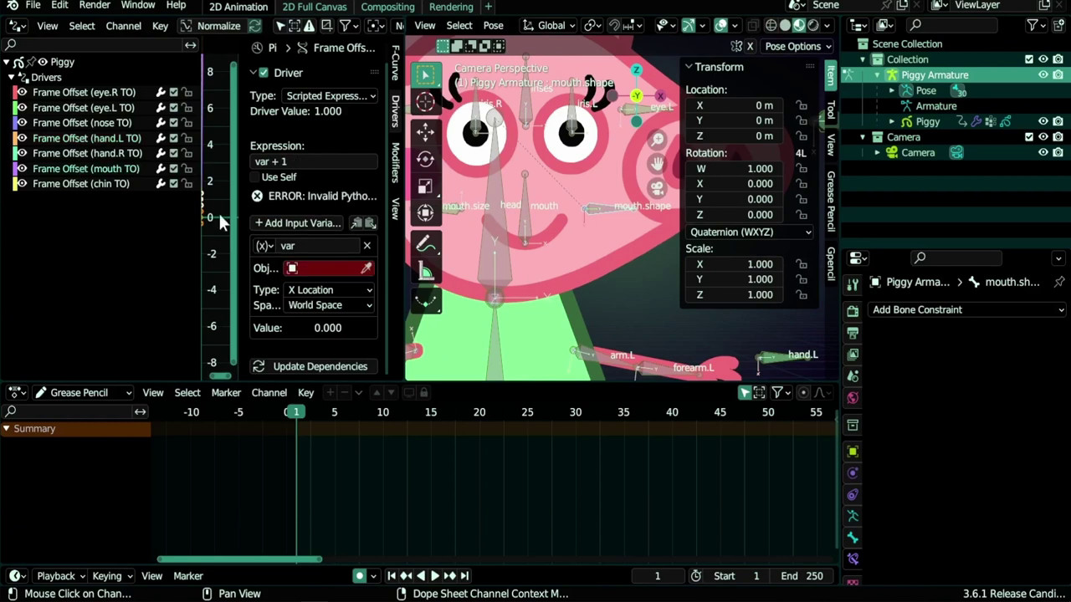
pyautogui.click(331, 268)
pyautogui.click(324, 321)
pyautogui.click(326, 268)
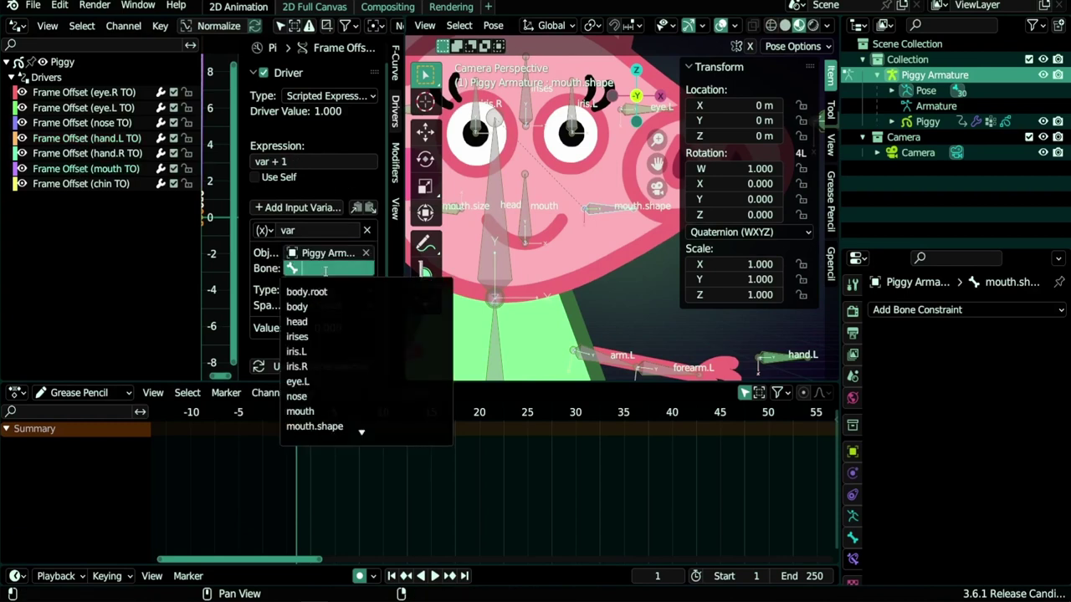
pyautogui.write('sha')
pyautogui.press('Down')
pyautogui.press('Down')
pyautogui.press('Return')
pyautogui.click(315, 306)
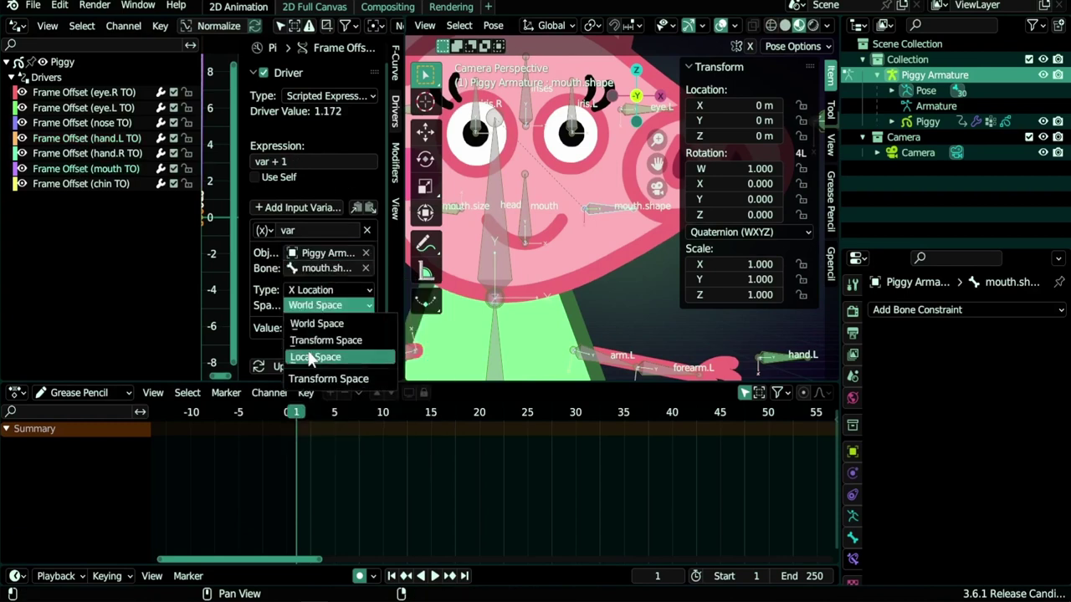
pyautogui.click(311, 358)
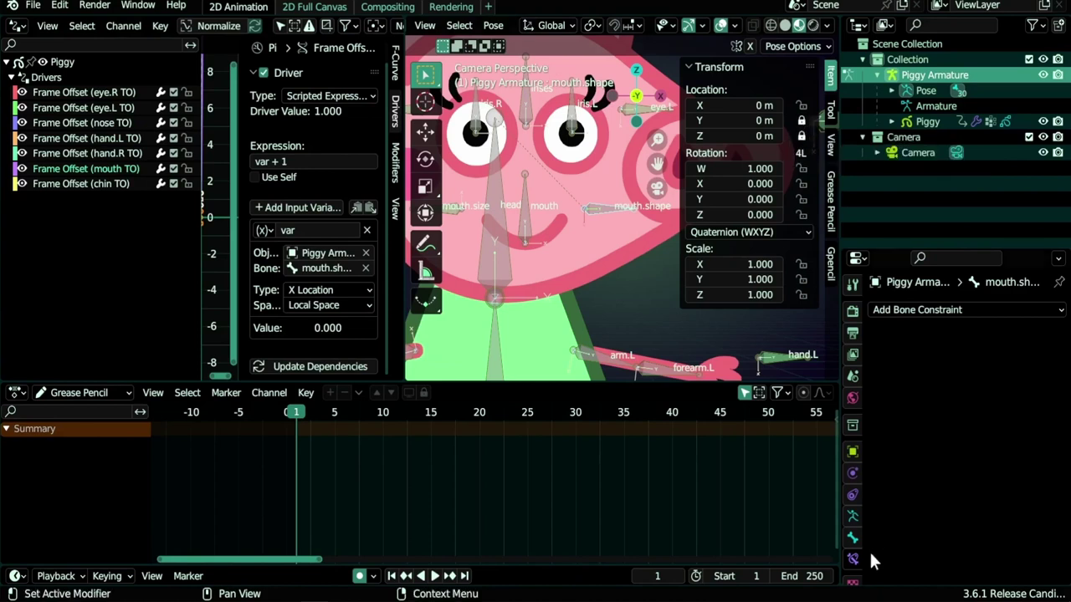
# Step: Lock the mouth.shape bone's Y and Z location and add a Limit Location constraint with Minimum X enabled
pyautogui.click(951, 309)
pyautogui.click(787, 431)
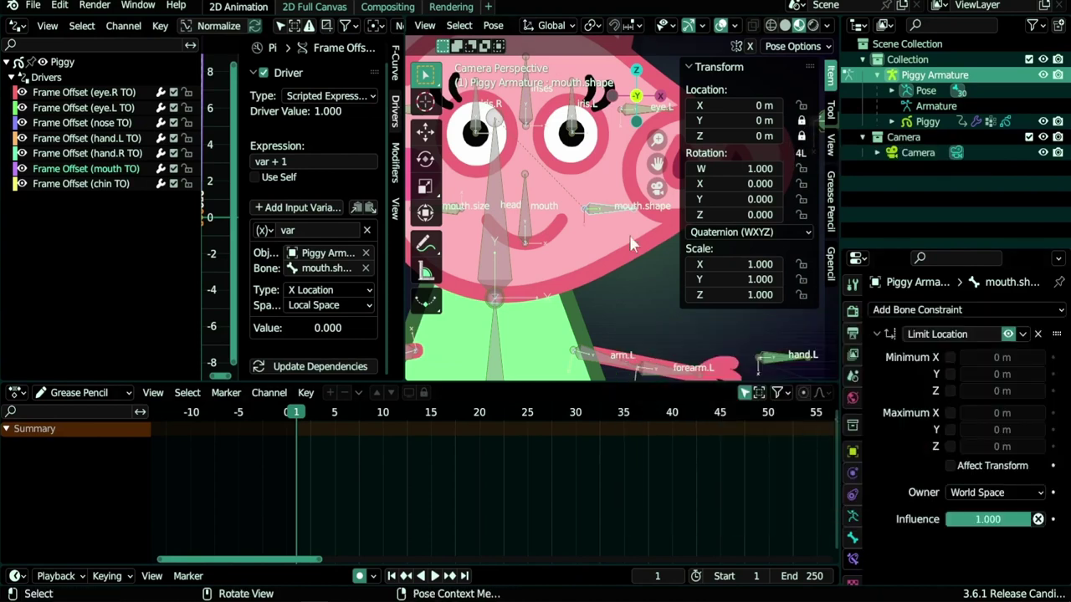
pyautogui.click(951, 355)
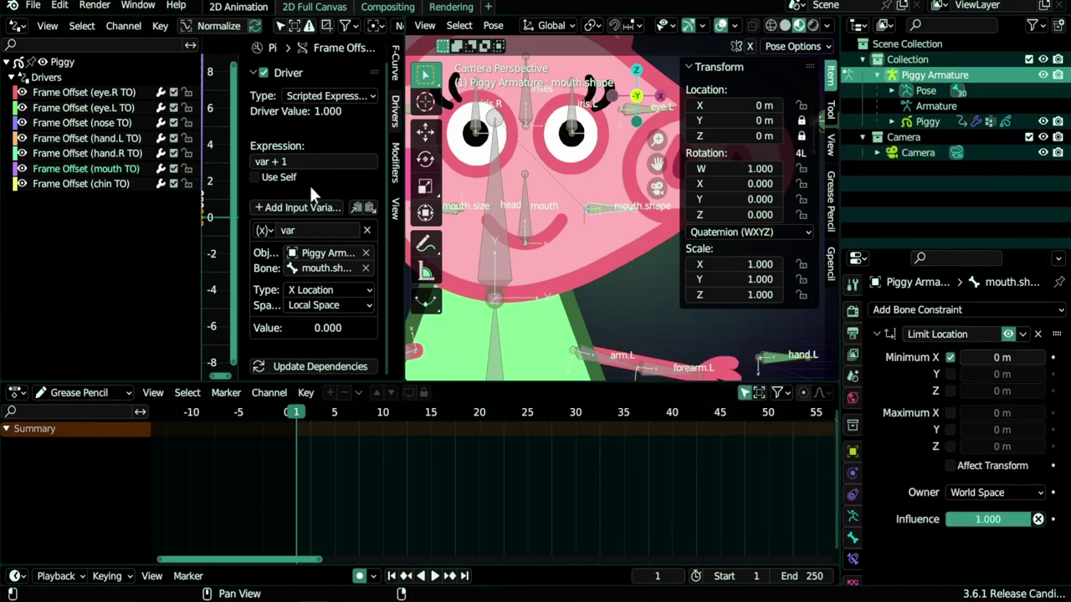
# Step: Set the mouth TO driver's expression to var*50 + 1
pyautogui.click(267, 163)
pyautogui.click(268, 162)
pyautogui.write('*50')
pyautogui.press('Return')
# Step: Test-move the mouth.shape bone, cancel the move, and set its Limit Location constraint's owner to Local Space
pyautogui.press('g')
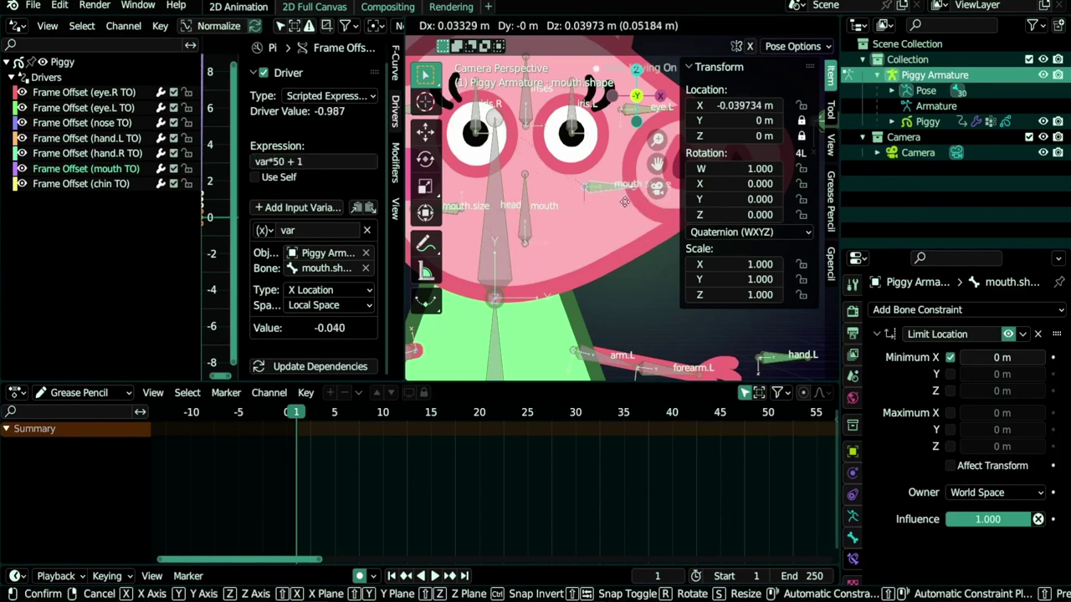
pyautogui.press('Escape')
pyautogui.click(991, 492)
pyautogui.click(960, 400)
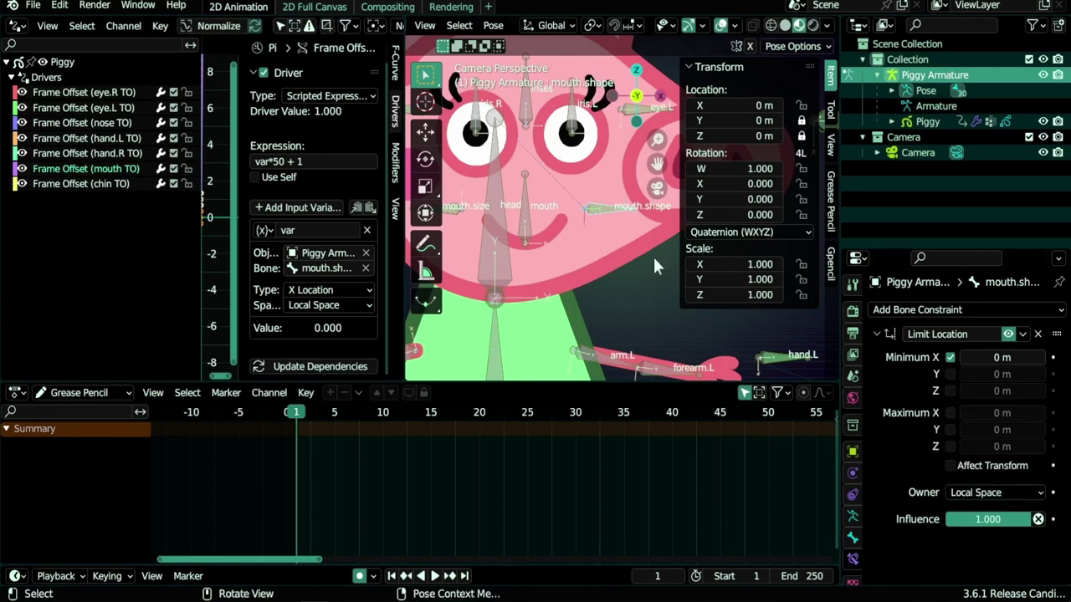
# Step: Test-move the mouth.shape bone and the mouth.size bone to check how their location limits behave
pyautogui.press('g')
pyautogui.click(629, 216)
pyautogui.keyDown('shift'); pyautogui.moveTo(557, 263); pyautogui.dragTo(621, 291, button='middle'); pyautogui.keyUp('shift')
pyautogui.click(505, 251)
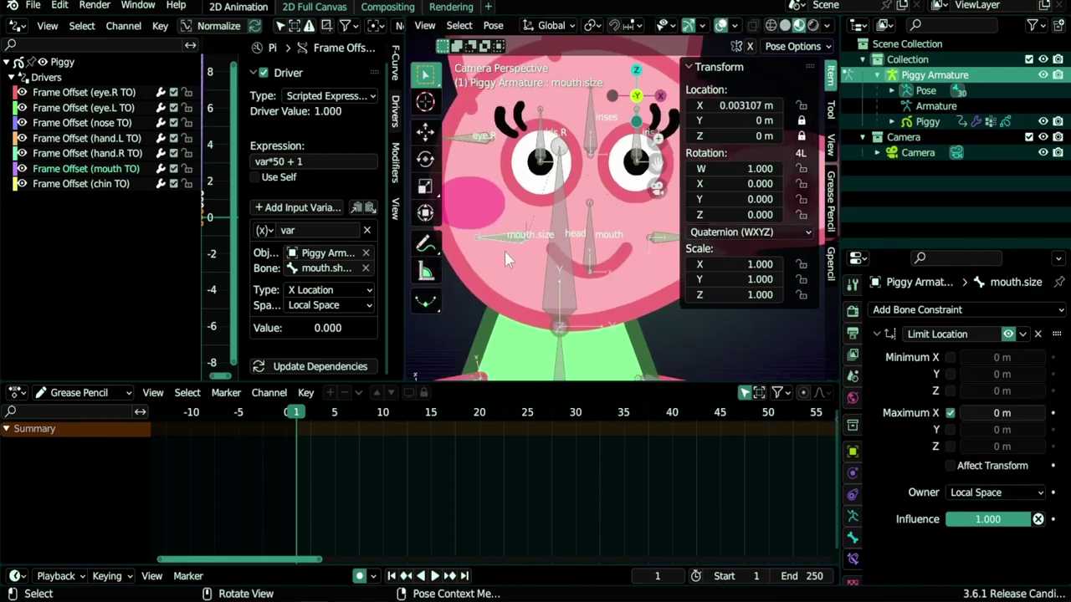
pyautogui.press('g')
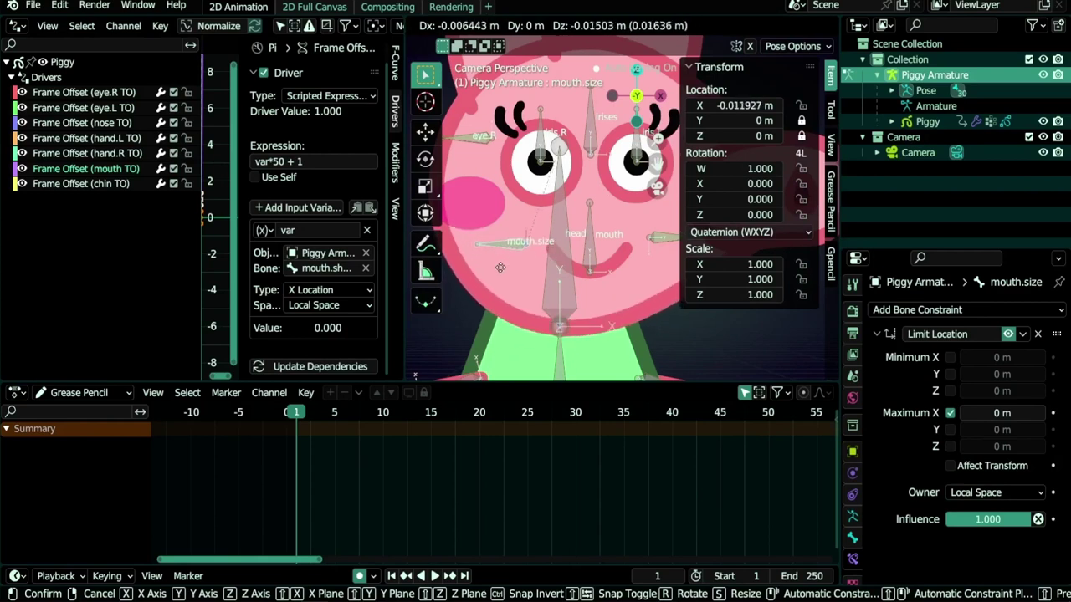
pyautogui.click(570, 277)
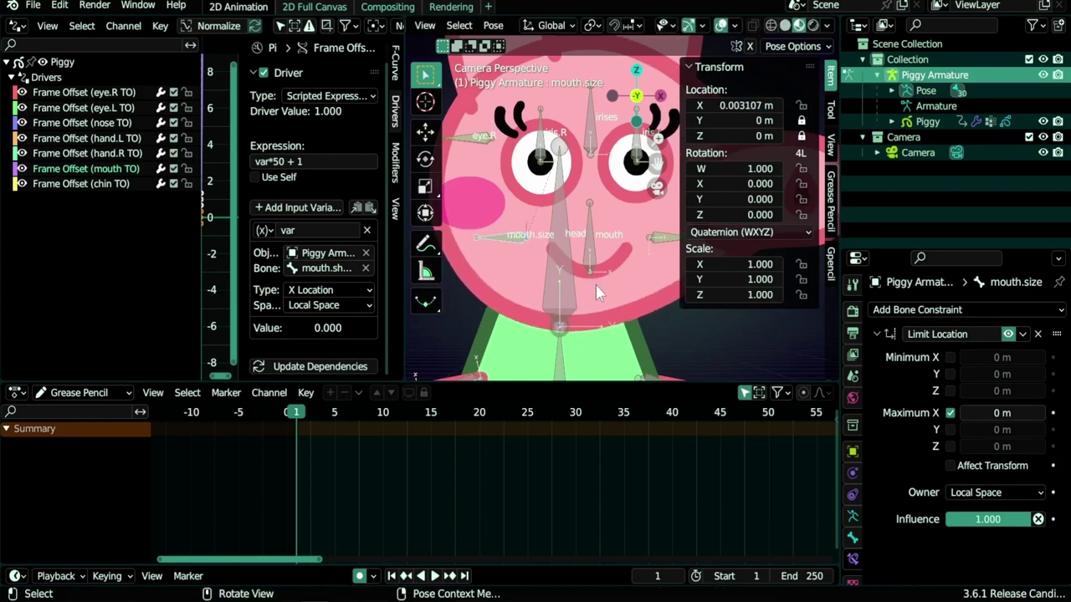
# Step: Select the mouth bone of the Piggy Armature
pyautogui.click(592, 272)
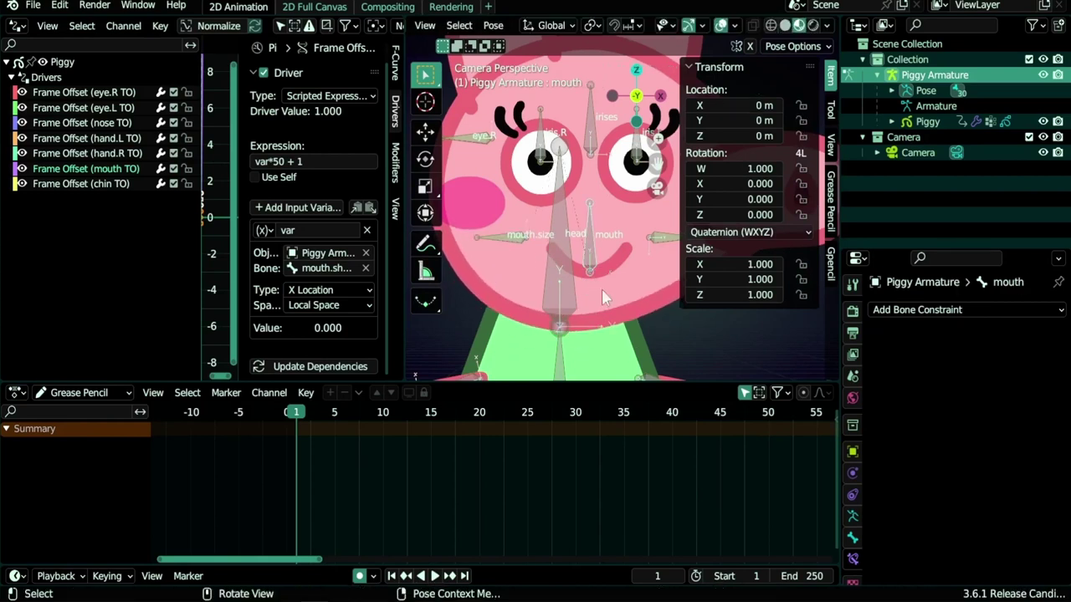
pyautogui.scroll(6, 610, 297)
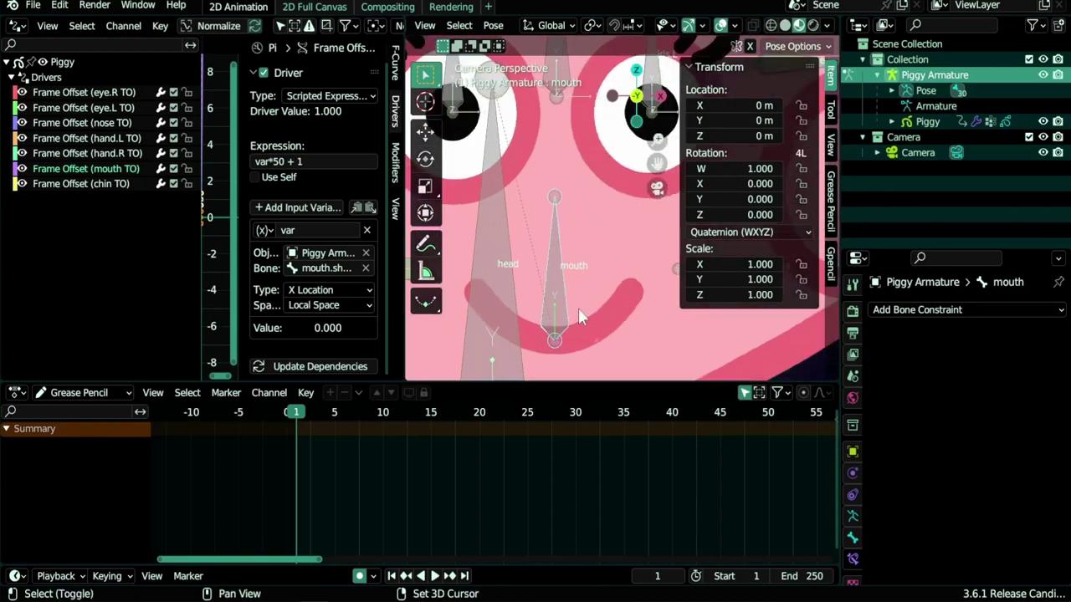
pyautogui.scroll(2, 594, 289)
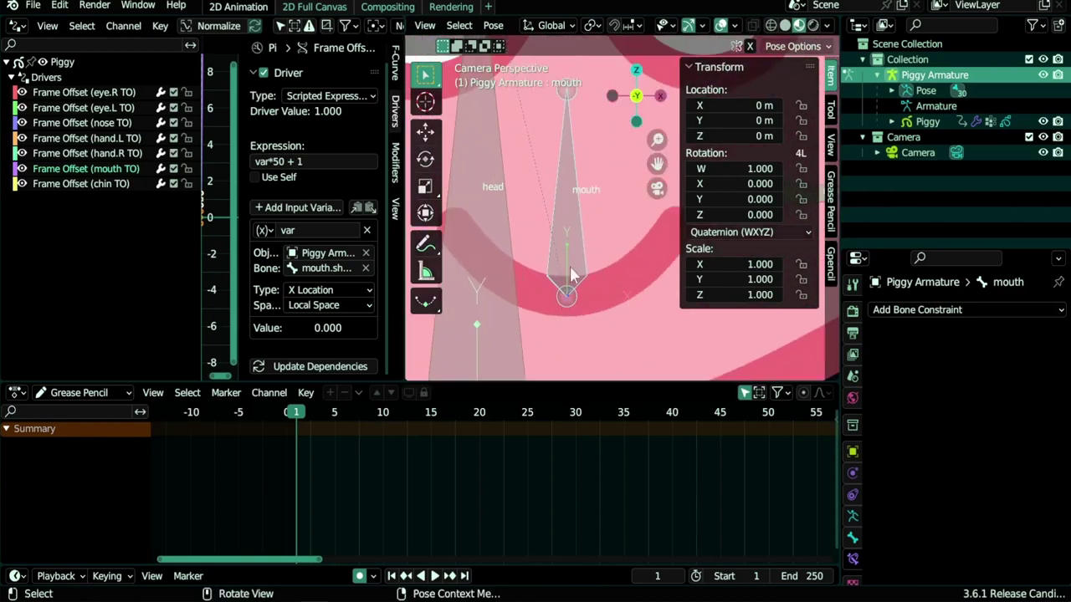
pyautogui.scroll(-3, 538, 266)
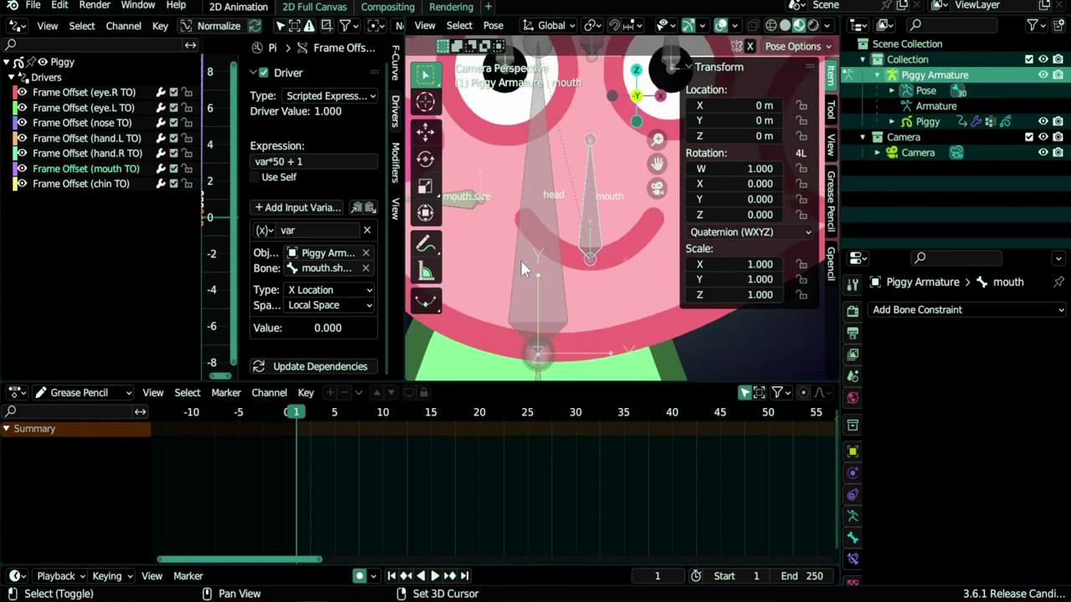
pyautogui.keyDown('shift'); pyautogui.moveTo(478, 197); pyautogui.dragTo(505, 232, button='middle'); pyautogui.keyUp('shift')
pyautogui.scroll(2, 590, 289)
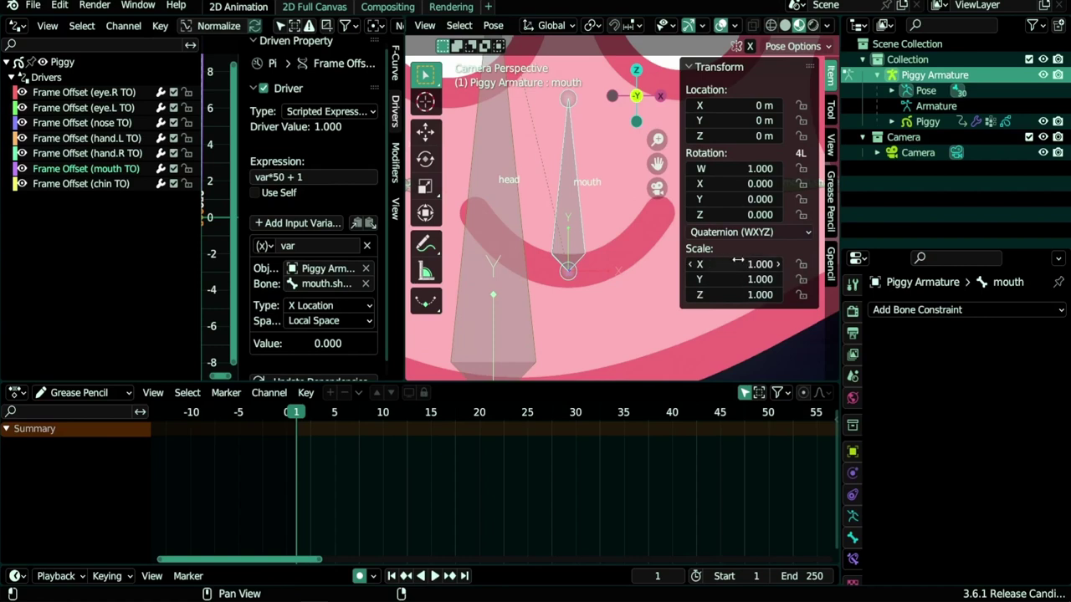
# Step: Try stretching the mouth bone along X through its scale value
pyautogui.moveTo(740, 262); pyautogui.dragTo(770, 264)
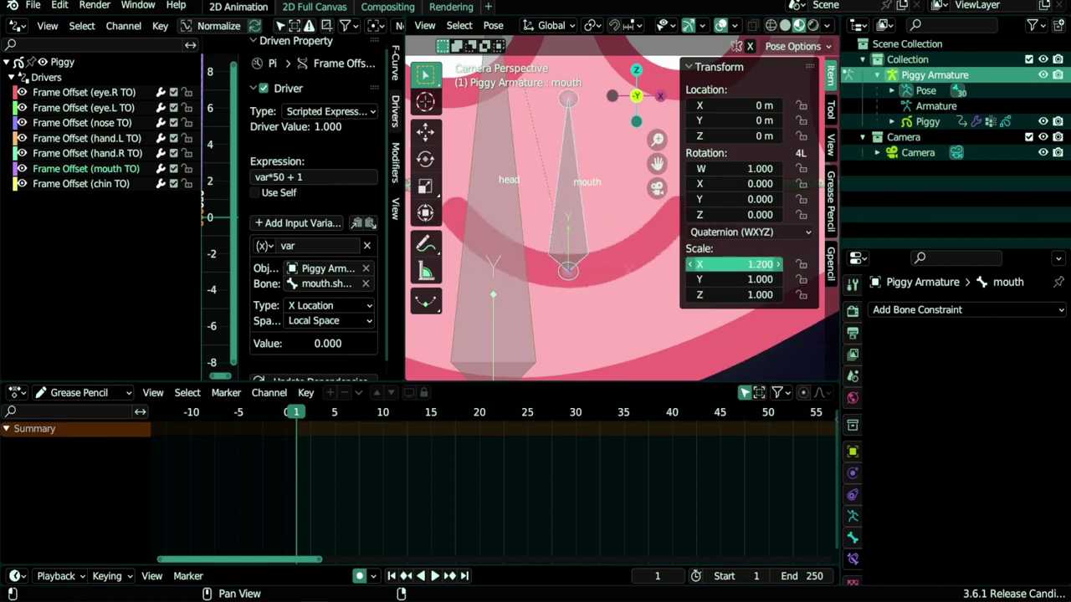
pyautogui.click(744, 265)
pyautogui.write('1.71')
pyautogui.press('Return')
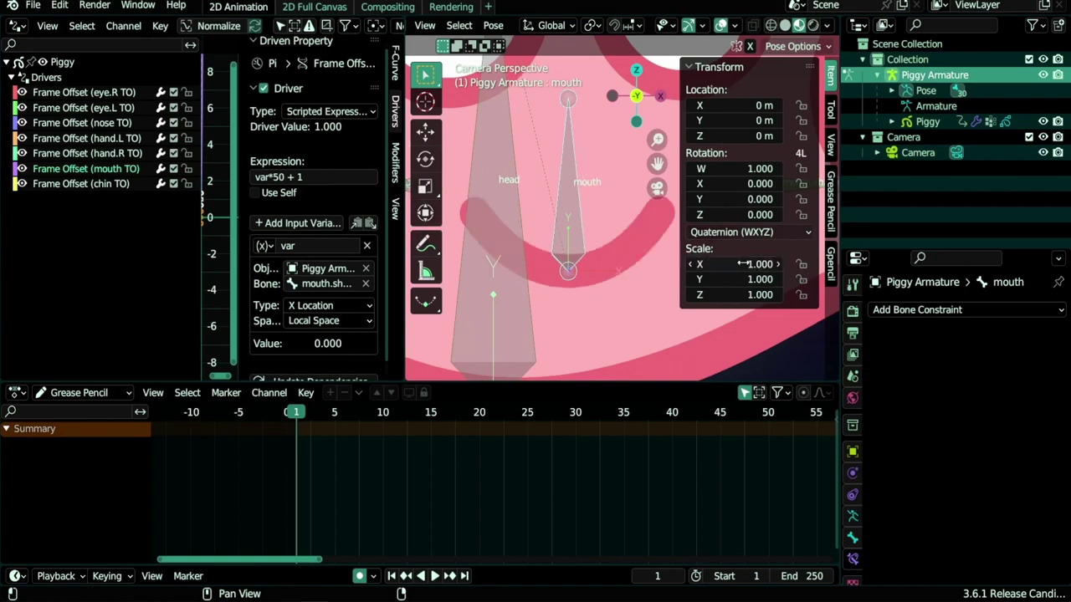
# Step: Add drivers to the mouth bone's X and Y scale, and set the X driver's variable to Piggy Armature, bone mouth.size, Local Space
pyautogui.hotkey('ctrl', 'd')
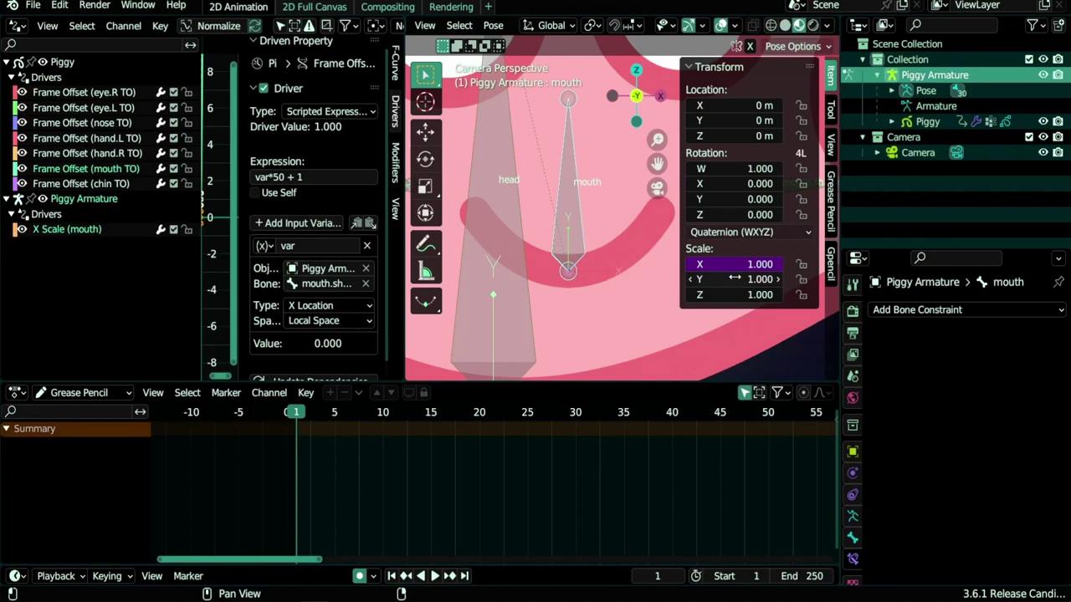
pyautogui.hotkey('ctrl', 'd')
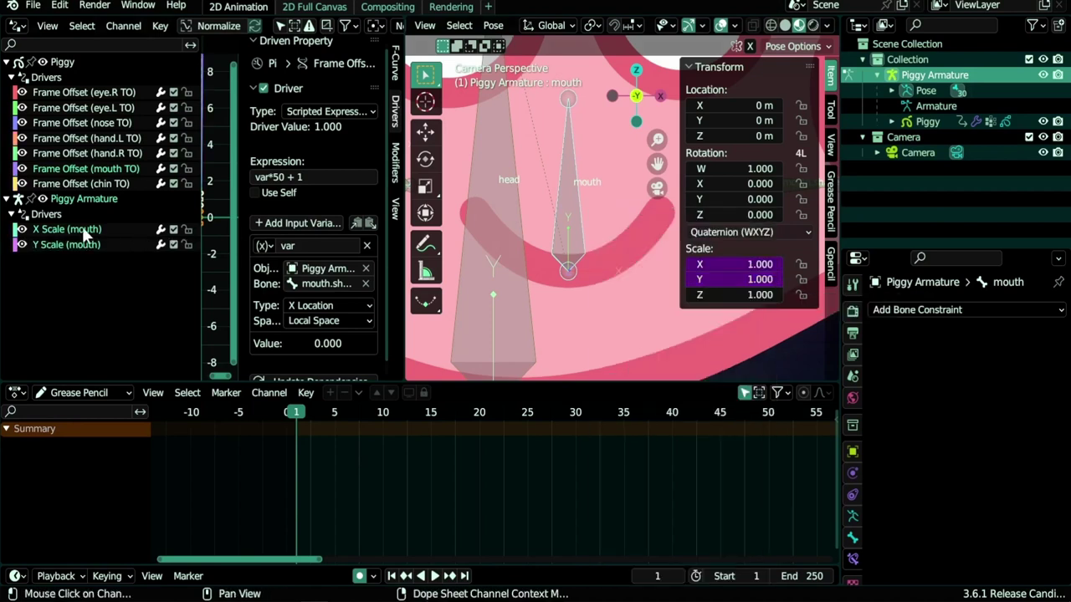
pyautogui.click(87, 231)
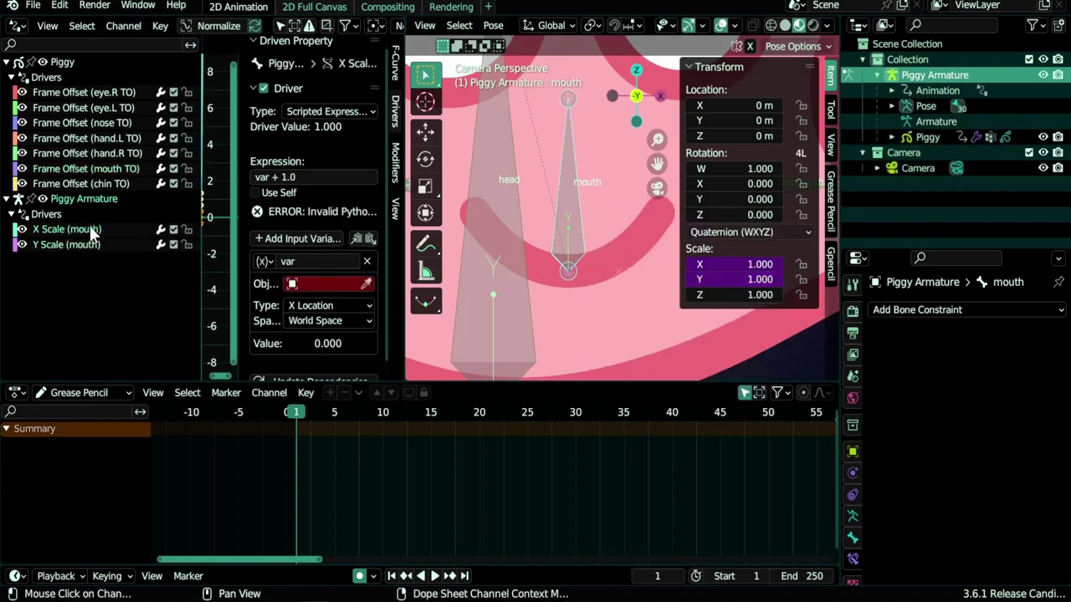
pyautogui.click(313, 285)
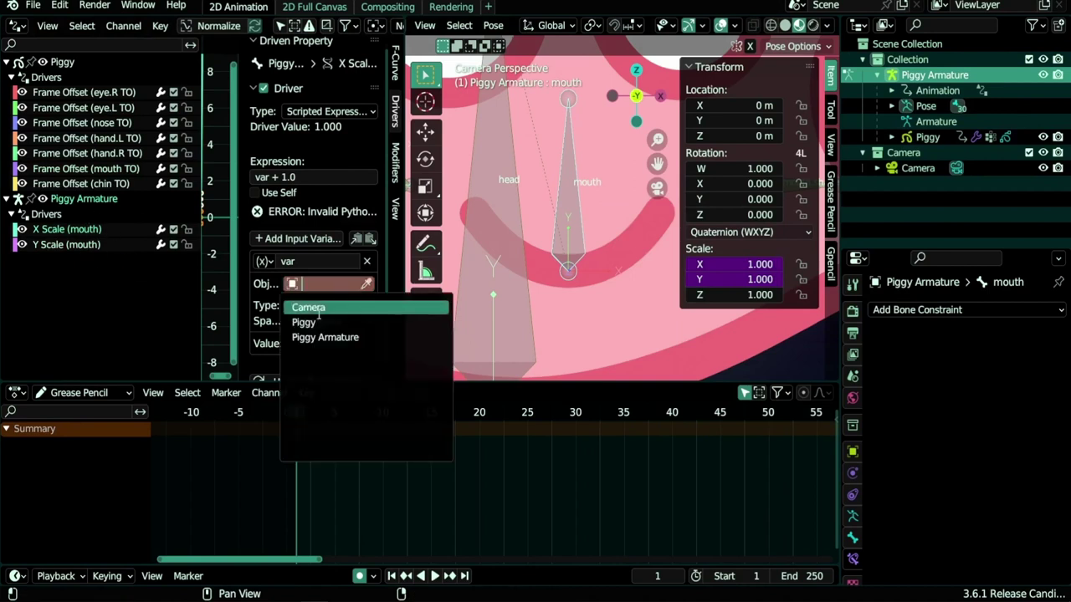
pyautogui.click(322, 334)
pyautogui.click(324, 283)
pyautogui.write('si')
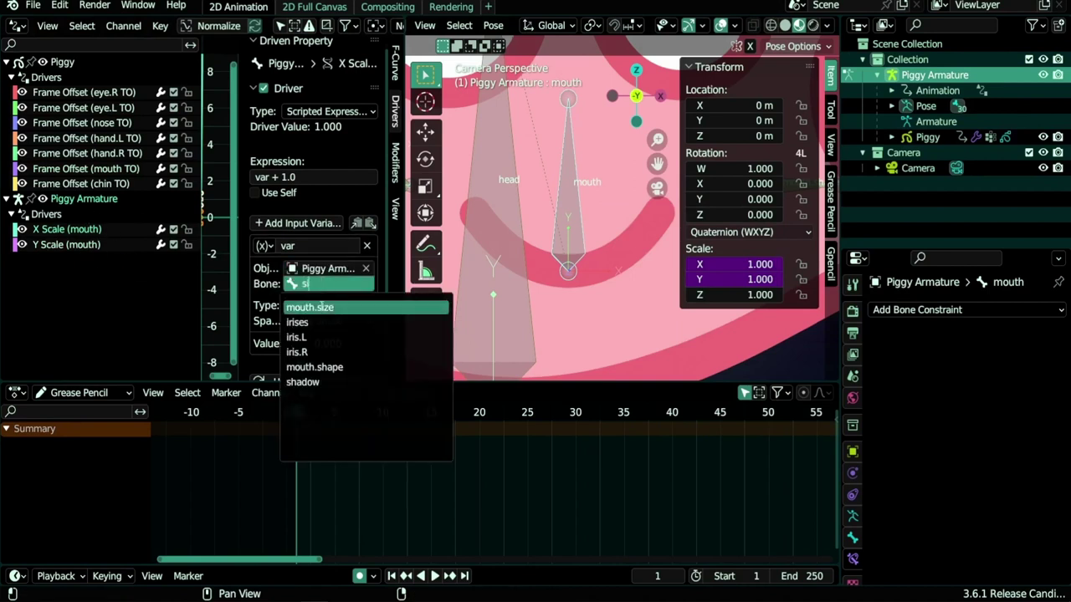
pyautogui.click(320, 306)
pyautogui.click(317, 321)
pyautogui.click(316, 374)
# Step: Set the mouth Y Scale driver's variable to Piggy Armature, bone mouth.size, in Local Space
pyautogui.click(66, 244)
pyautogui.click(322, 268)
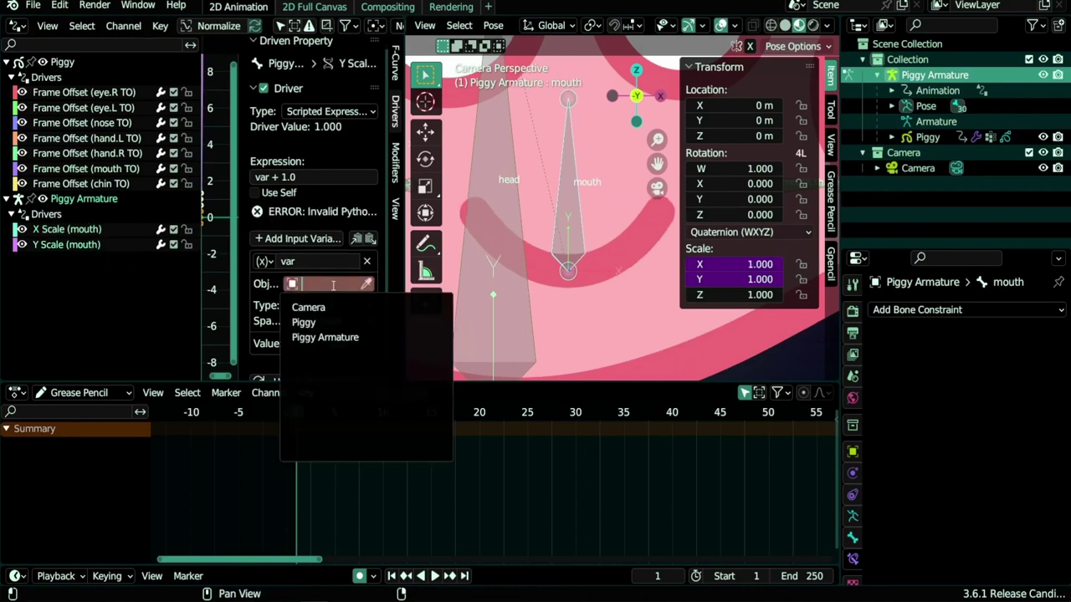
pyautogui.click(322, 340)
pyautogui.click(328, 320)
pyautogui.click(318, 373)
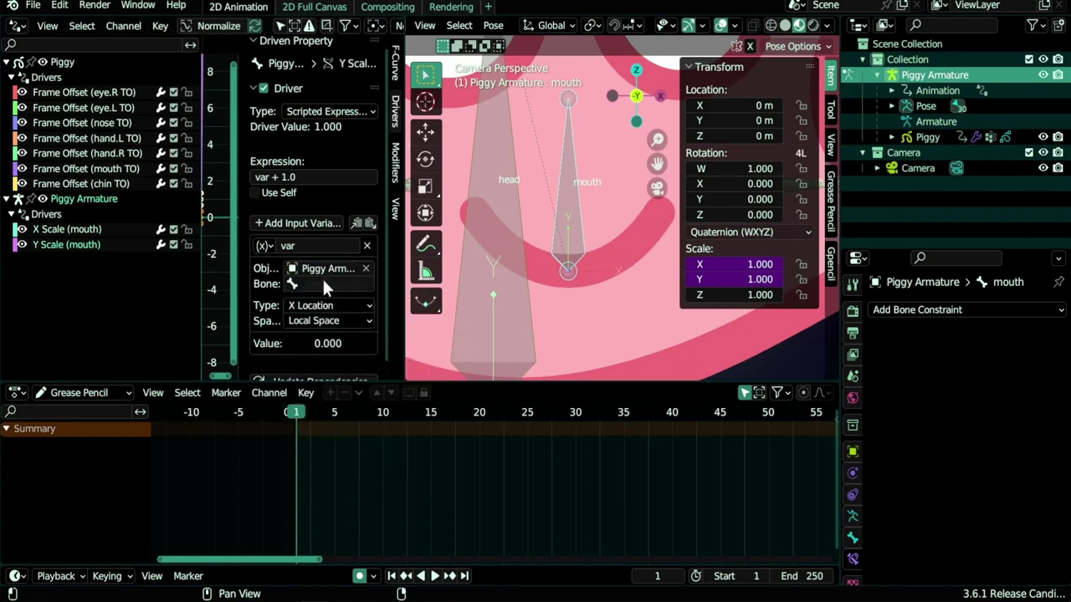
pyautogui.click(323, 283)
pyautogui.write('s')
pyautogui.press('Return')
# Step: Select the mouth.size bone, test-move it to check the mouth scaling direction, and cancel the move
pyautogui.scroll(-3, 514, 299)
pyautogui.keyDown('shift'); pyautogui.moveTo(498, 204); pyautogui.dragTo(498, 214, button='middle'); pyautogui.keyUp('shift')
pyautogui.click(499, 214)
pyautogui.press('g')
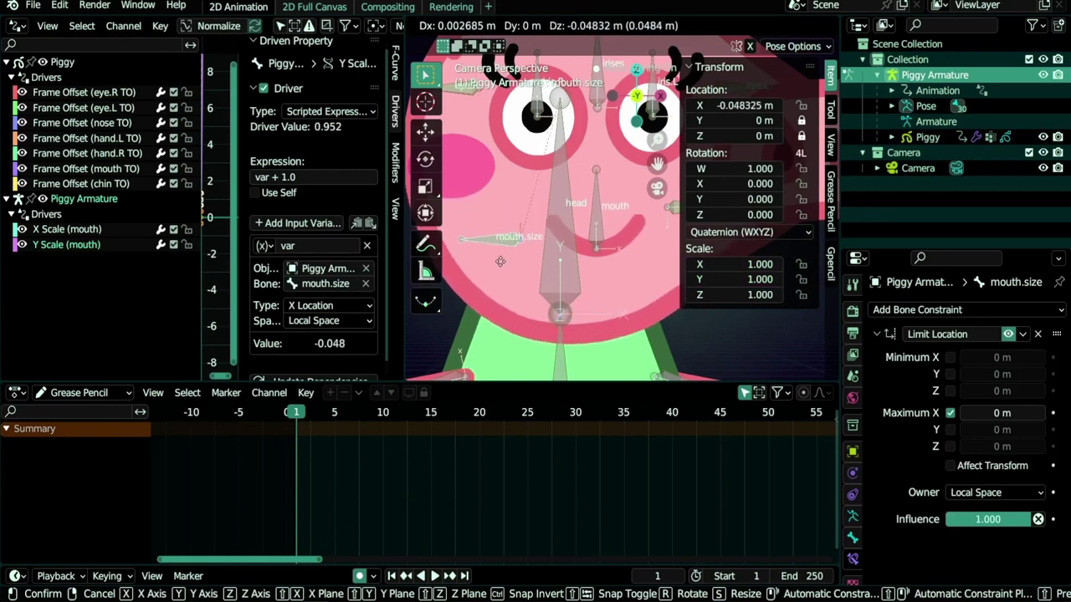
pyautogui.rightClick(502, 280)
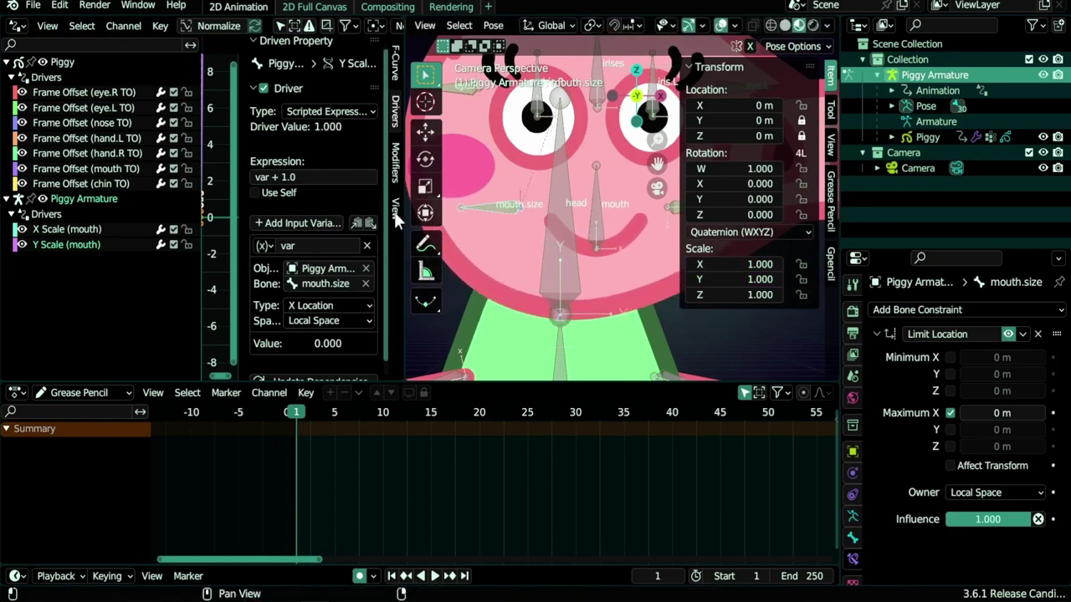
# Step: Set both mouth scale driver expressions to -var + 1.0 and test-move the mouth.size bone
pyautogui.click(264, 177)
pyautogui.press('Return')
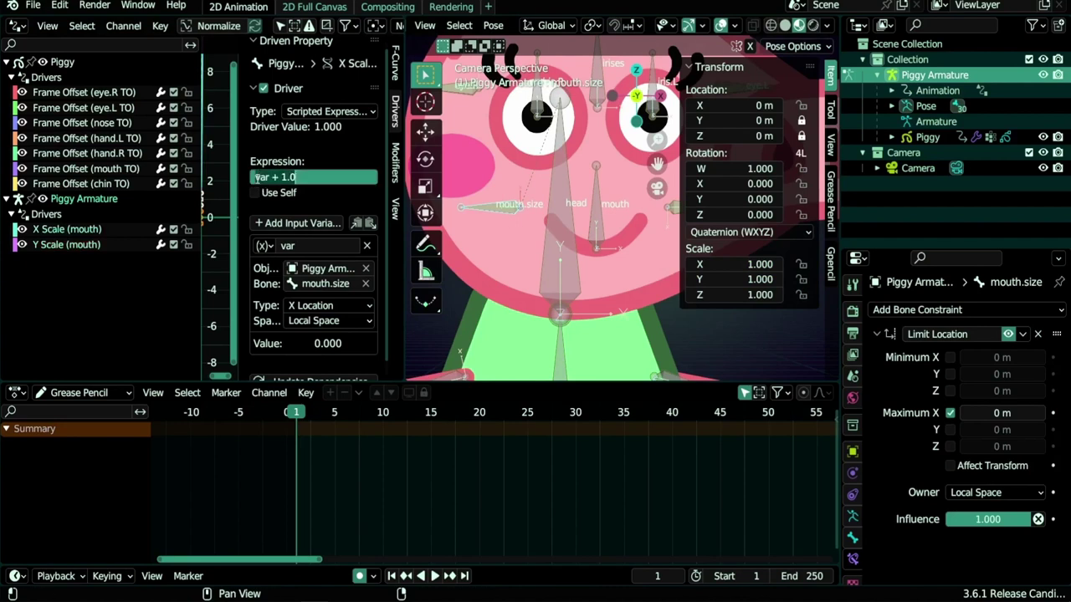
pyautogui.click(256, 178)
pyautogui.press('Return')
pyautogui.press('g')
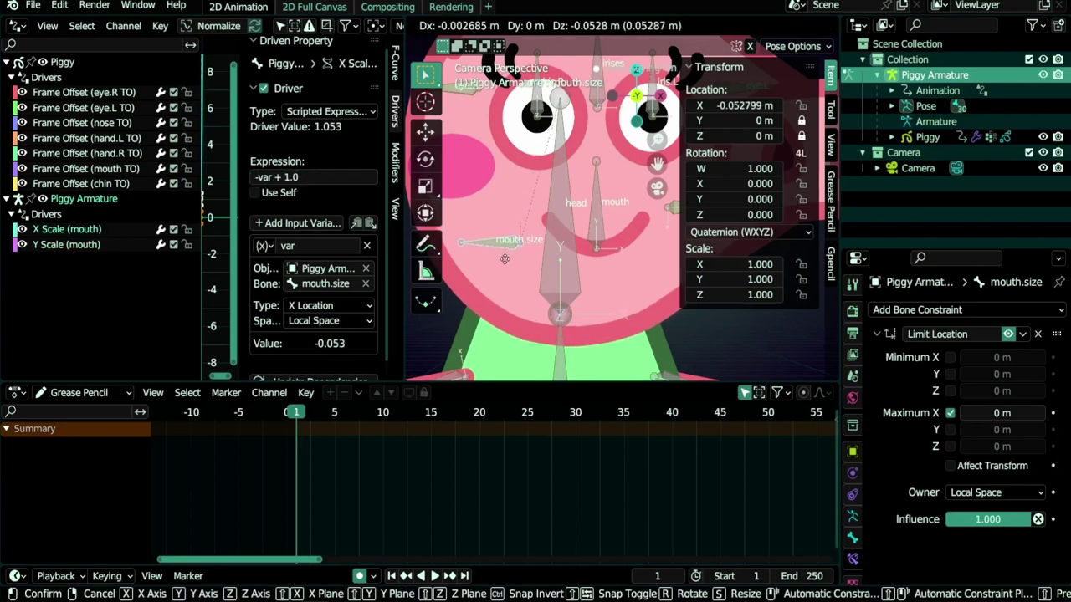
pyautogui.press('Escape')
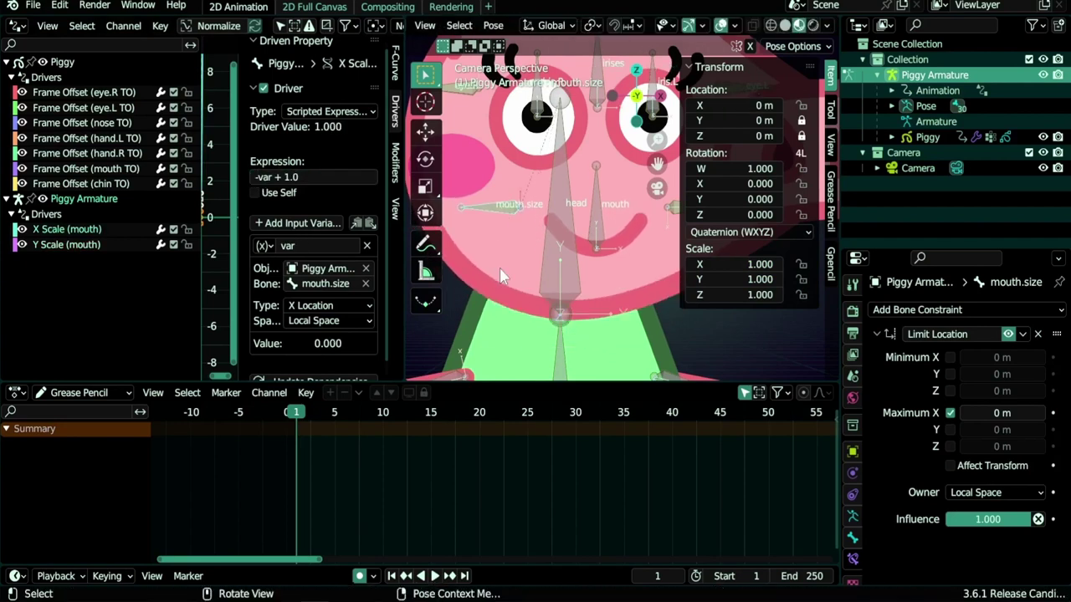
# Step: Set the mouth X and Y Scale driver expressions to -var*50 + 1.0 and test-move the mouth.size bone
pyautogui.click(272, 177)
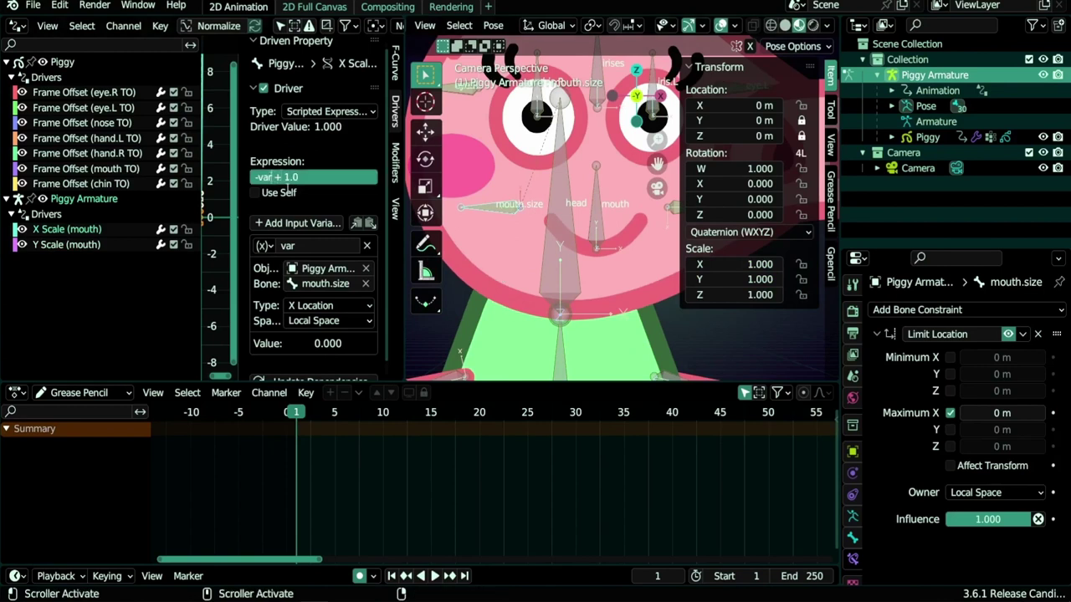
pyautogui.write('*50')
pyautogui.press('Return')
pyautogui.click(86, 246)
pyautogui.click(272, 178)
pyautogui.write('*50')
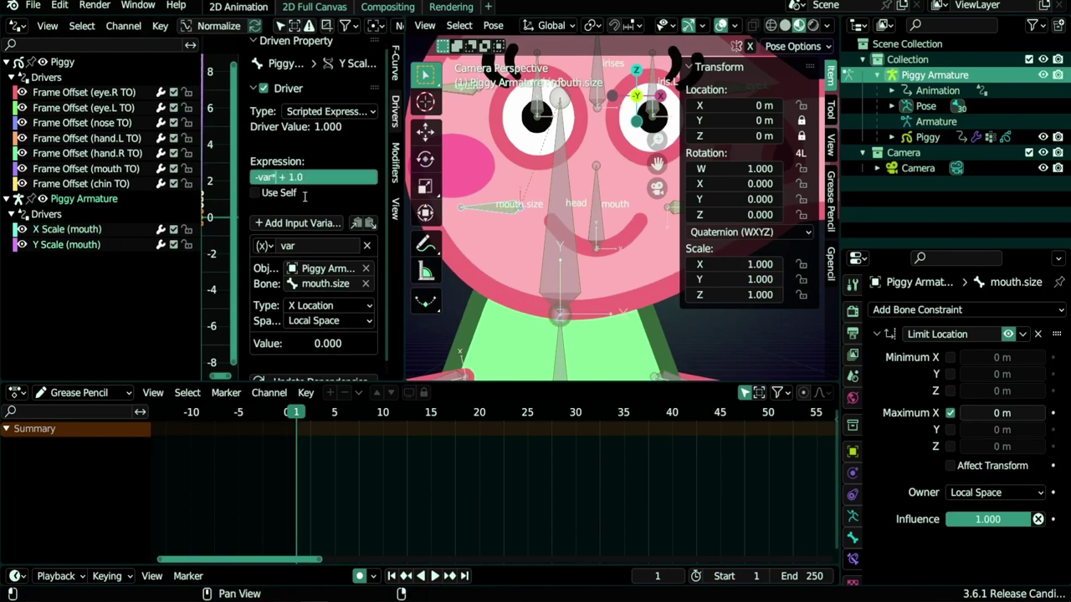
pyautogui.press('Return')
pyautogui.press('g')
pyautogui.press('Escape')
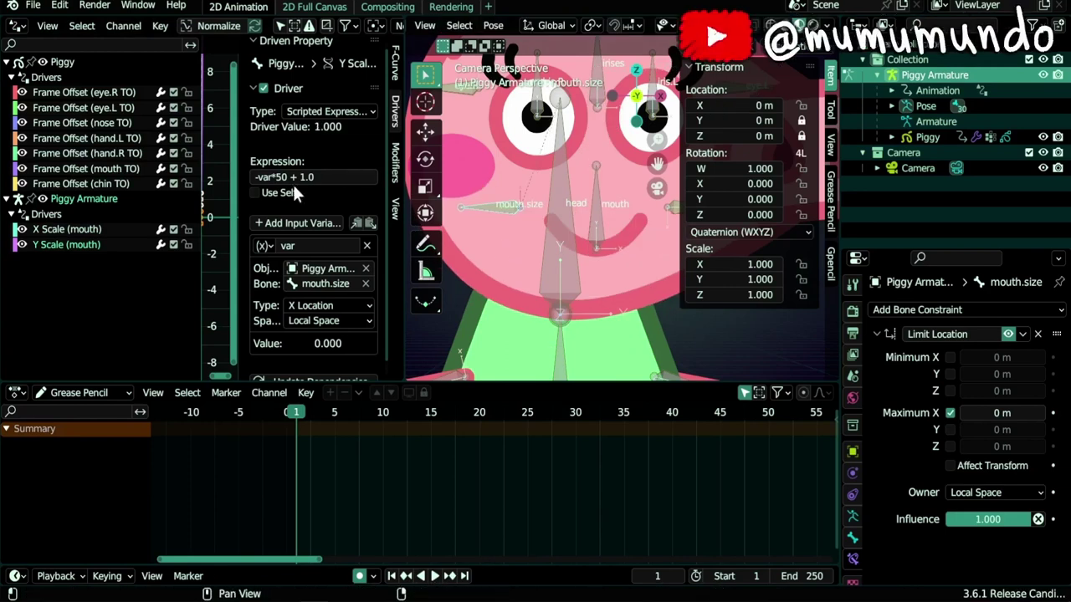
# Step: Set the mouth scale driver's expression to -var*10 + 1.0, test-move the mouth.size bone and cancel the move
pyautogui.click(278, 174)
pyautogui.write('10')
pyautogui.press('Return')
pyautogui.press('g')
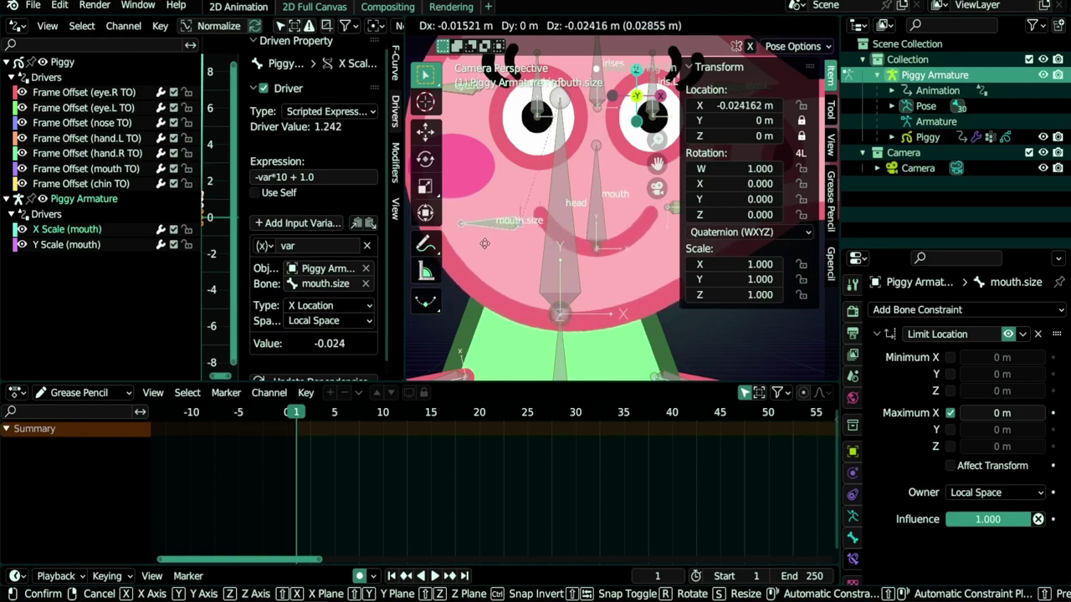
pyautogui.press('Escape')
# Step: Move the mouth.size bone to an X location of about -0.091 m to find the largest mouth size
pyautogui.scroll(-4, 513, 223)
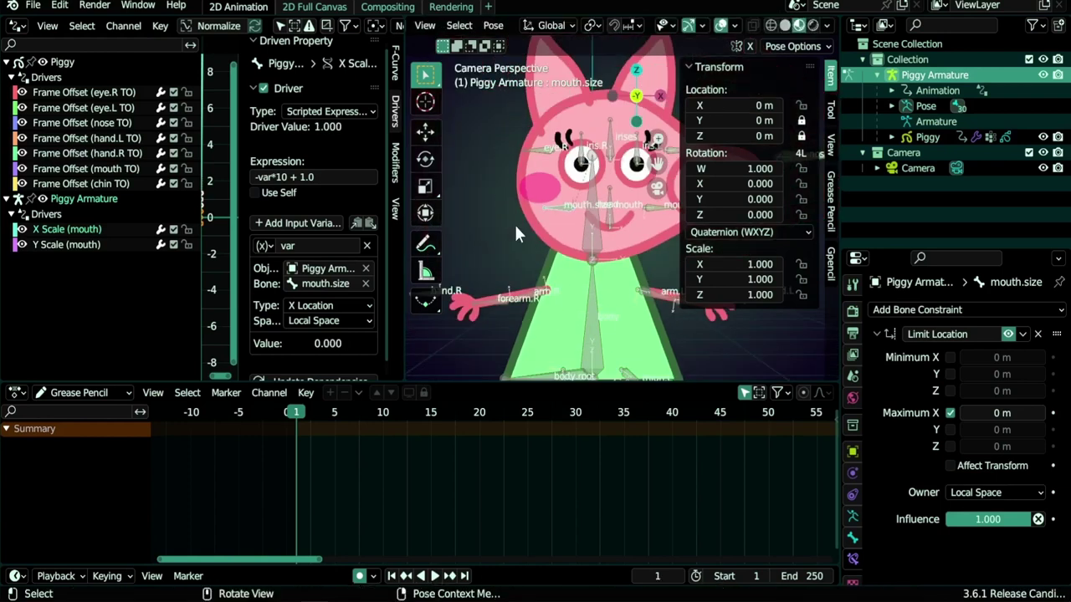
pyautogui.press('g')
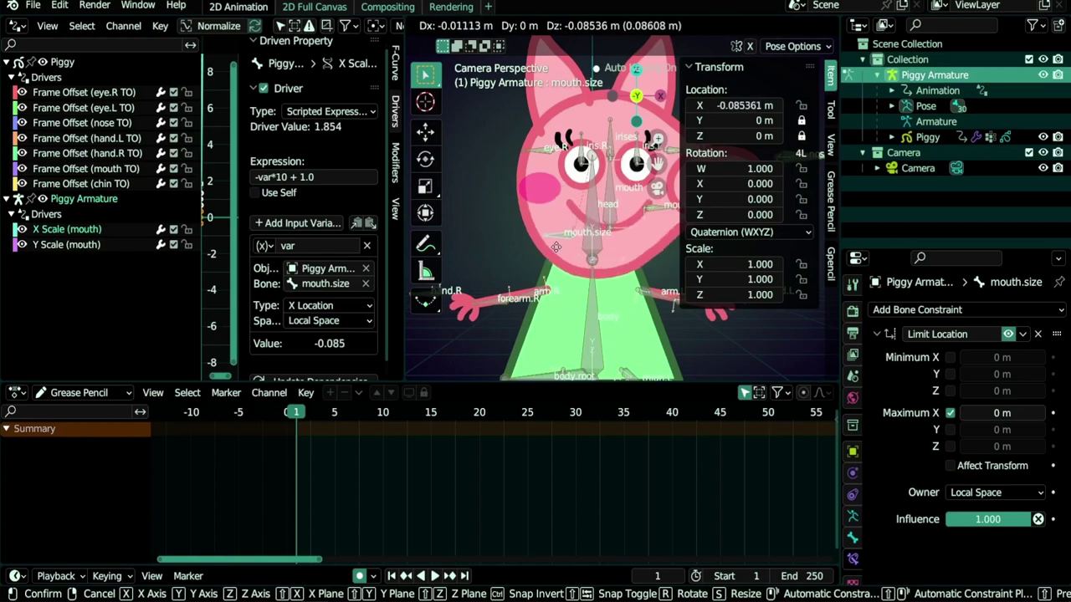
pyautogui.click(278, 365)
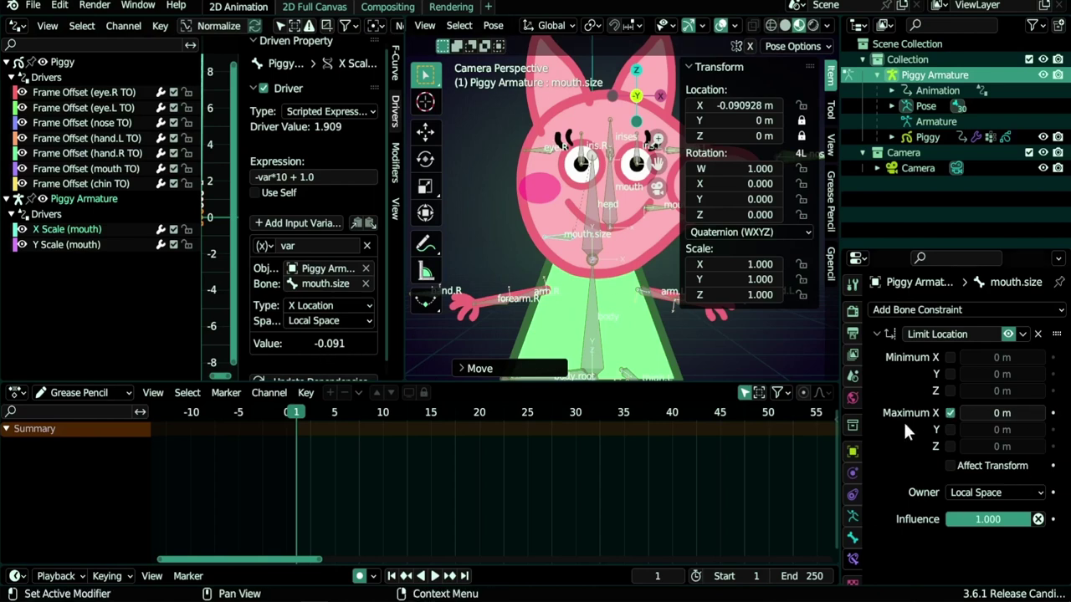
# Step: Enable Minimum X in the mouth.size bone's Limit Location constraint and set it to -0.09 m
pyautogui.click(949, 356)
pyautogui.click(949, 356)
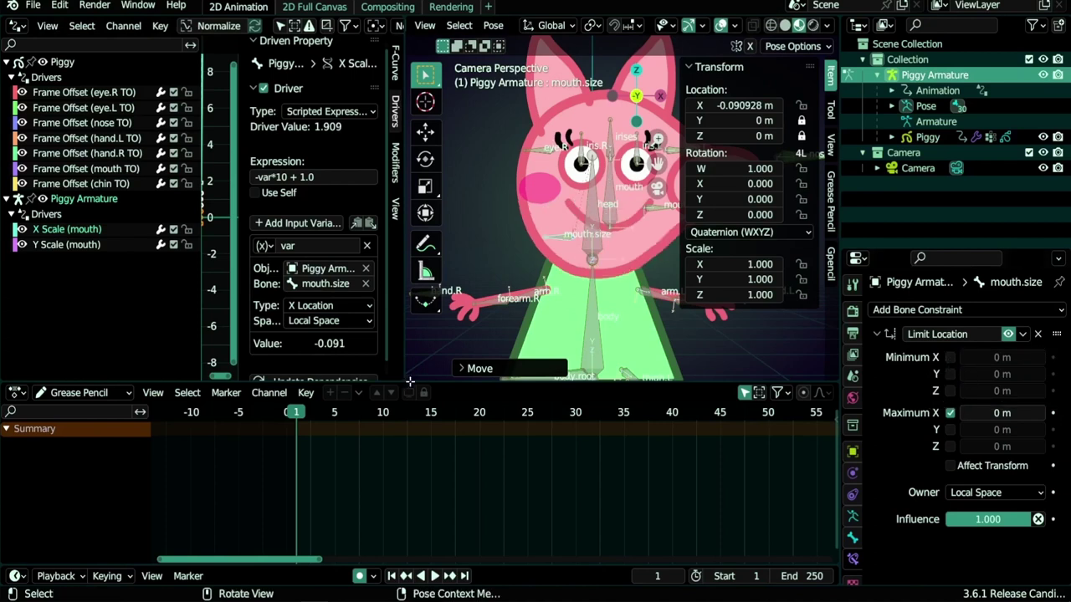
pyautogui.click(948, 356)
pyautogui.click(981, 357)
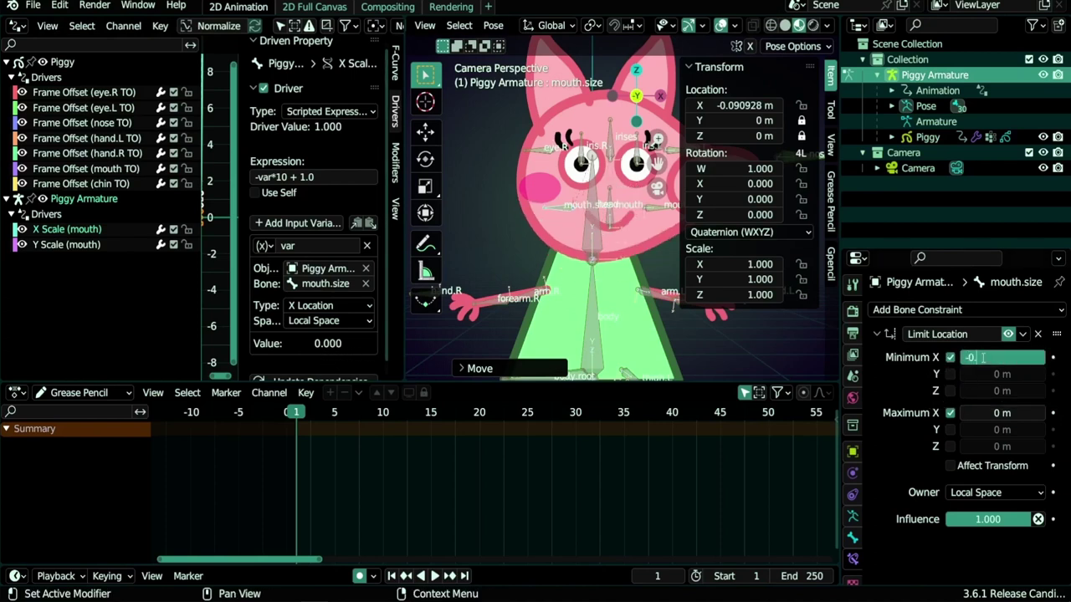
pyautogui.write('-0.09')
pyautogui.press('Return')
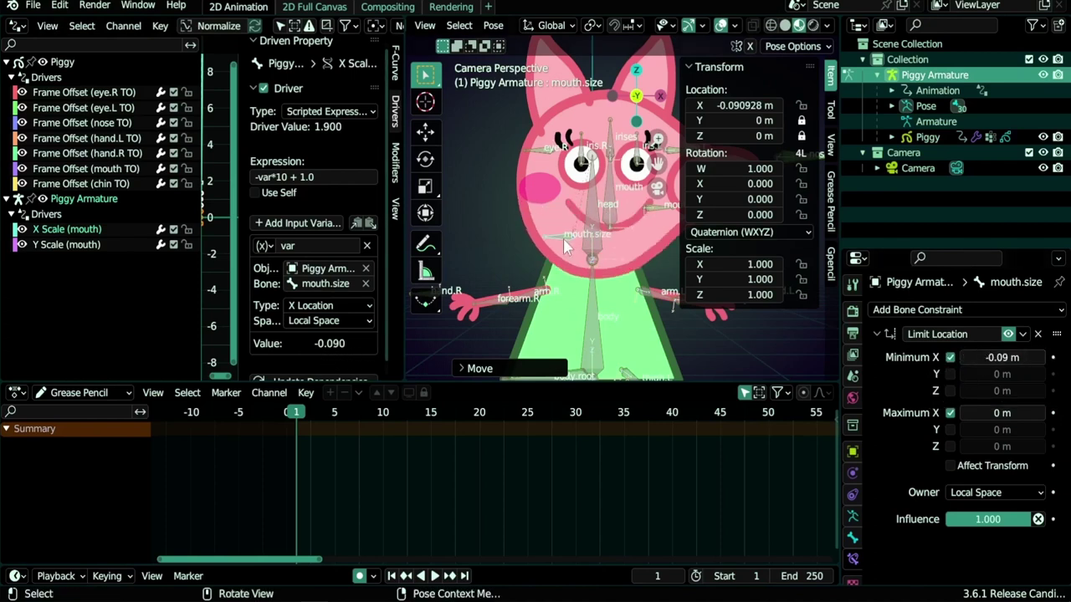
# Step: Test-move the mouth.size bone, cancel the move, and set its Limit Location Minimum X to -0.07 m
pyautogui.press('g')
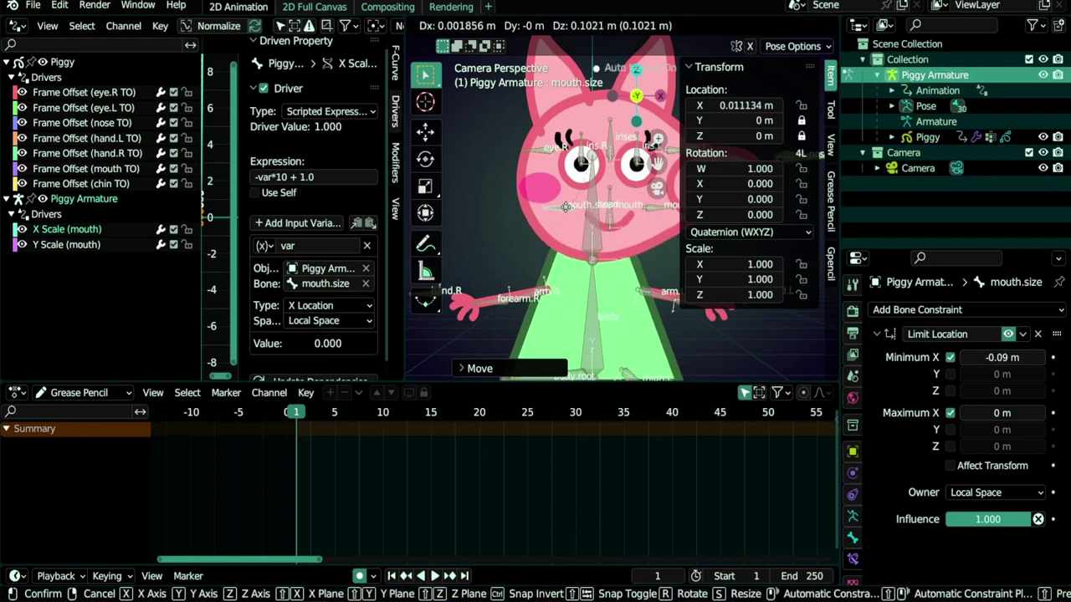
pyautogui.press('Escape')
pyautogui.click(997, 357)
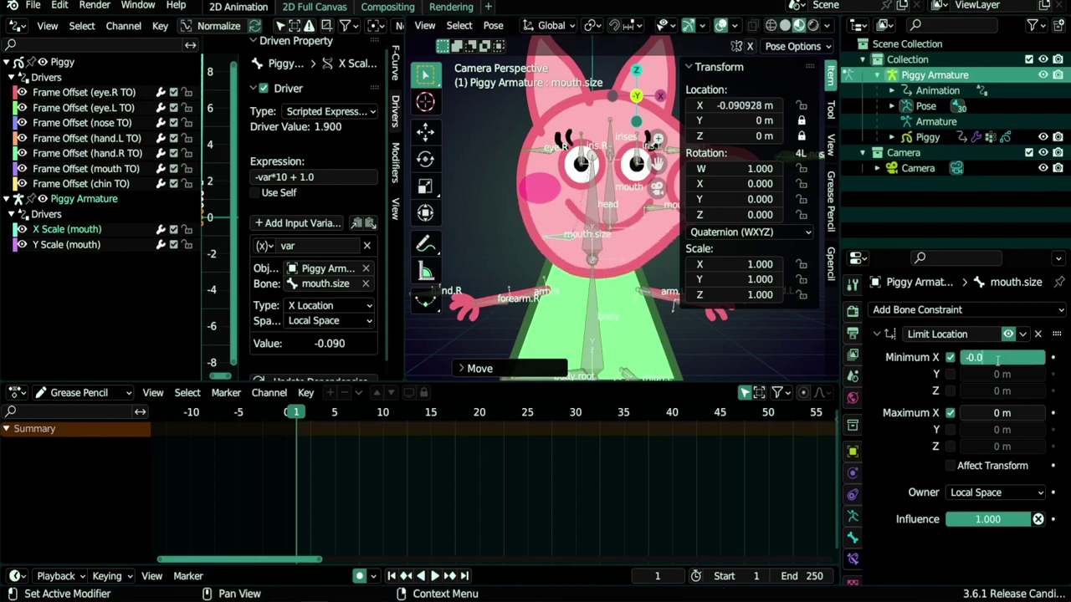
pyautogui.write('7')
pyautogui.press('Return')
# Step: Move the mouth.size bone to test the mouth's scaling within the -0.07 m limit
pyautogui.press('g')
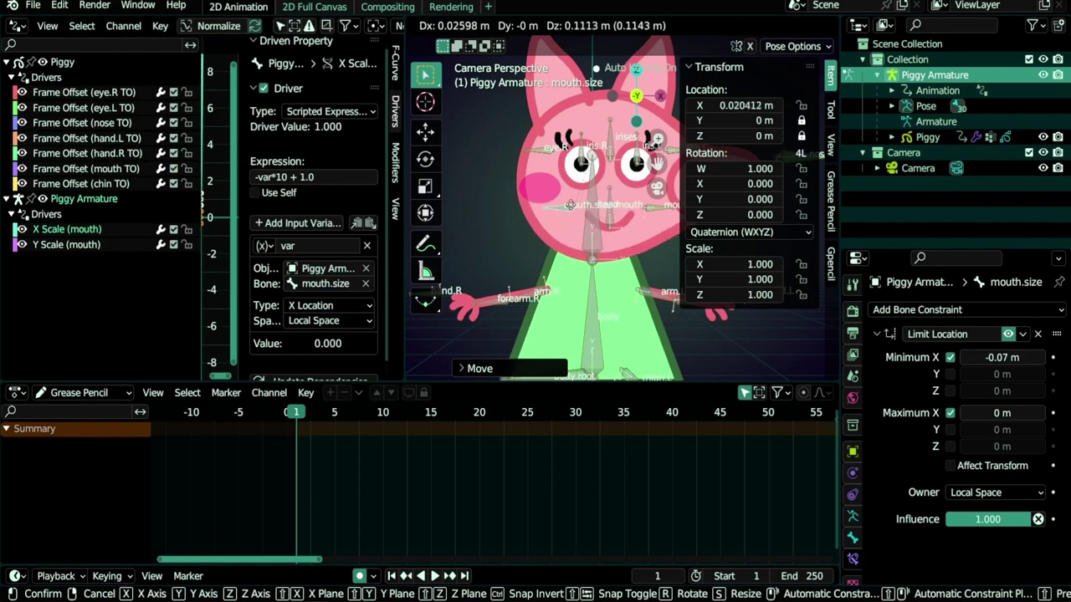
pyautogui.click(576, 211)
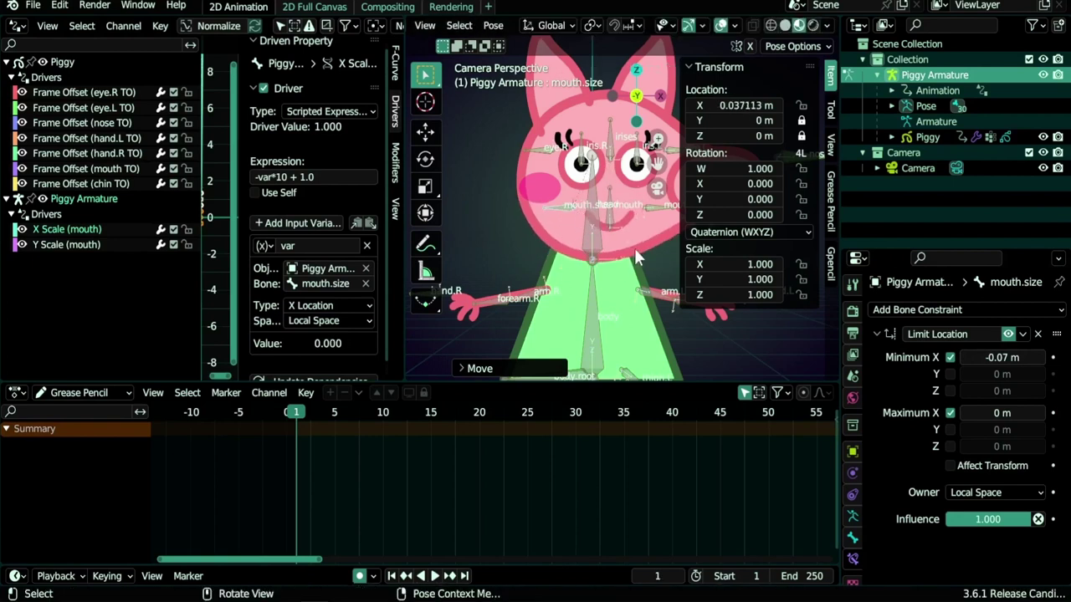
pyautogui.scroll(3, 634, 248)
pyautogui.press('g')
pyautogui.click(600, 234)
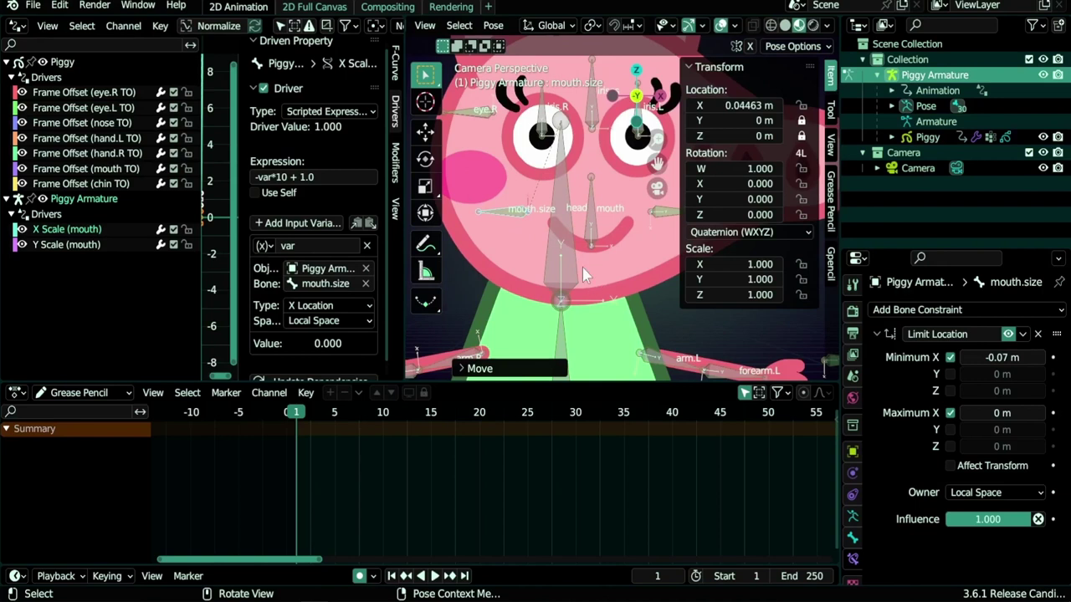
# Step: Lower the mouth bone along Z by about 0.038 m in Edit Mode and return to Pose Mode
pyautogui.press('Tab')
pyautogui.click(609, 228)
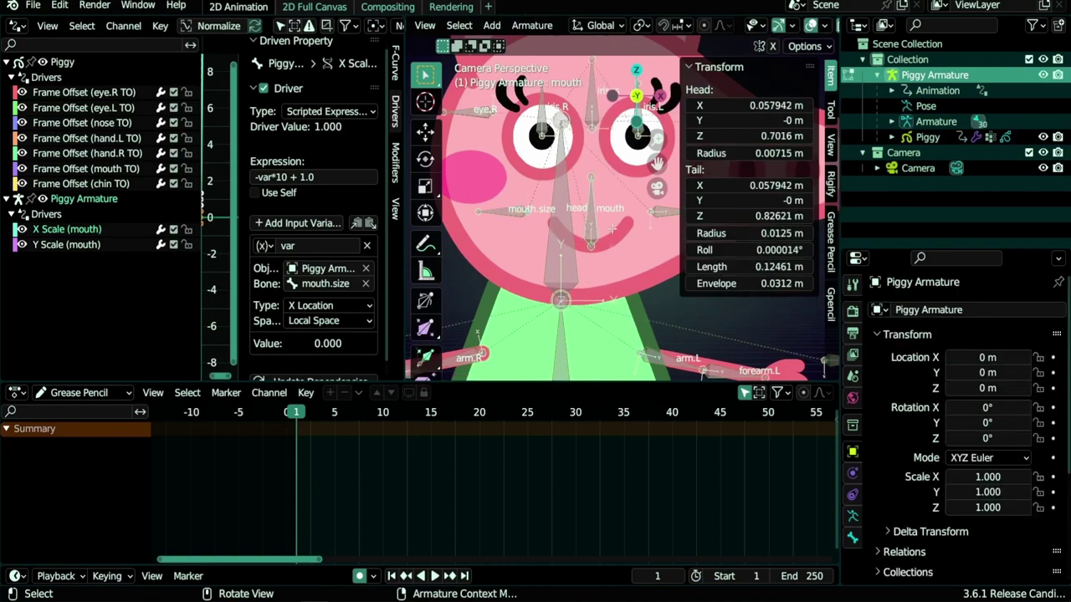
pyautogui.press('g')
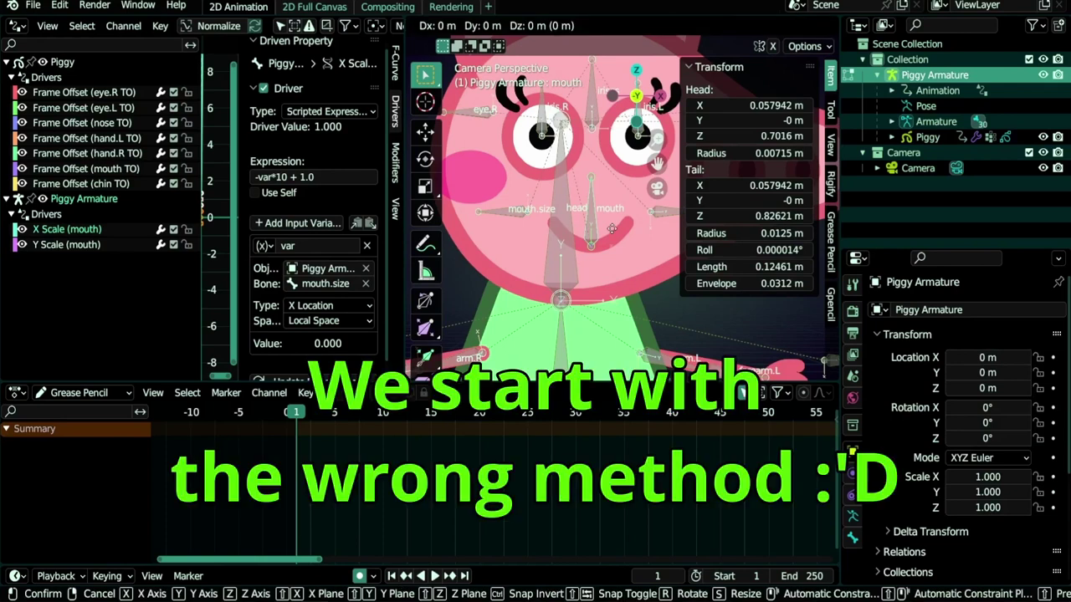
pyautogui.press('z')
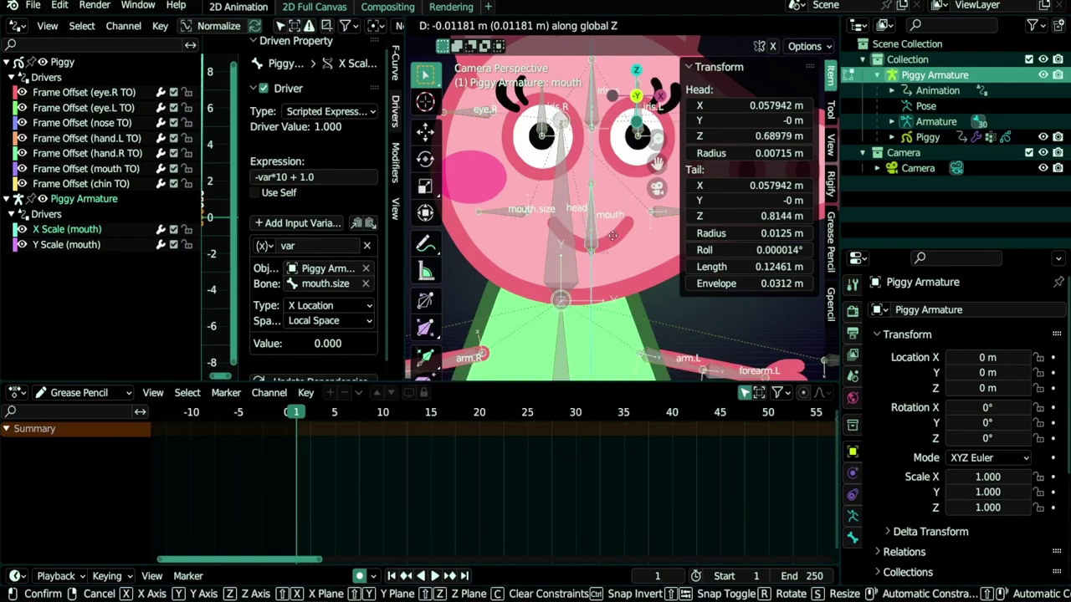
pyautogui.click(612, 250)
pyautogui.press('Tab')
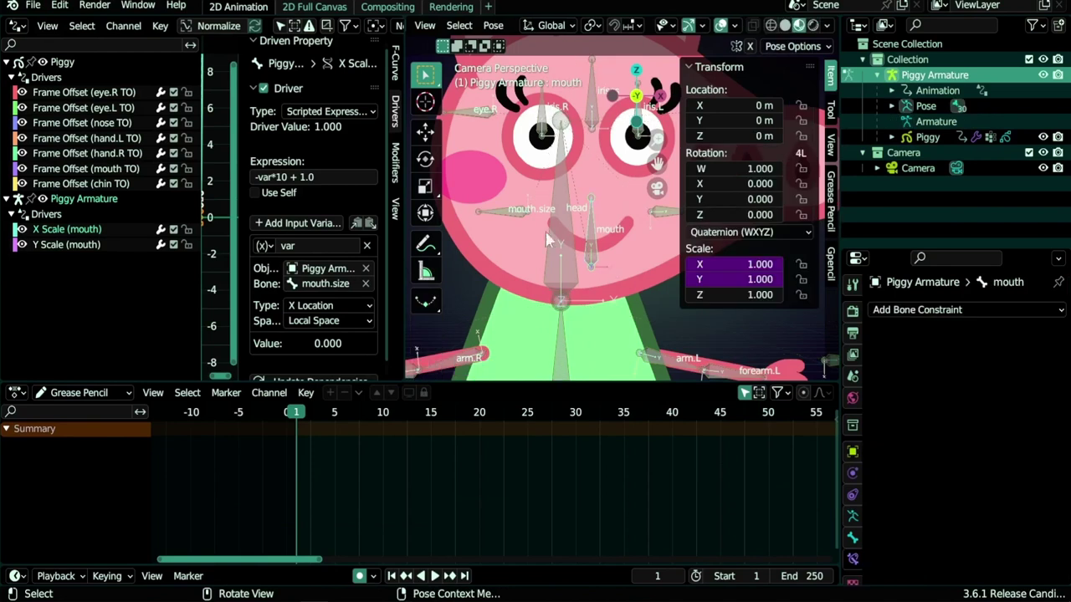
# Step: Test-move the mouth.size bone to check how the mouth scales around the lowered mouth bone
pyautogui.click(519, 223)
pyautogui.press('g')
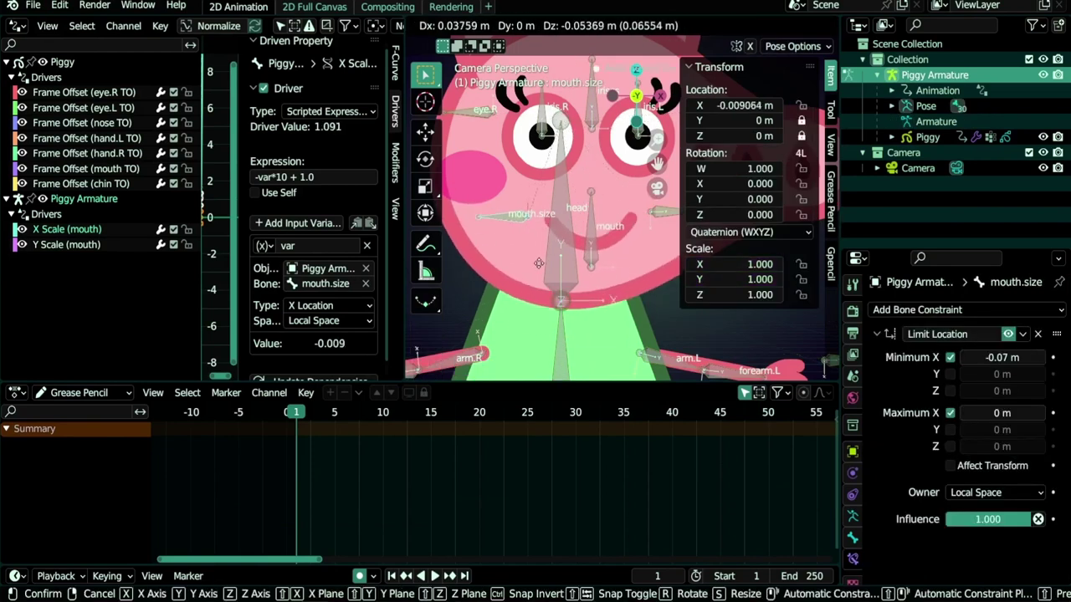
pyautogui.click(534, 254)
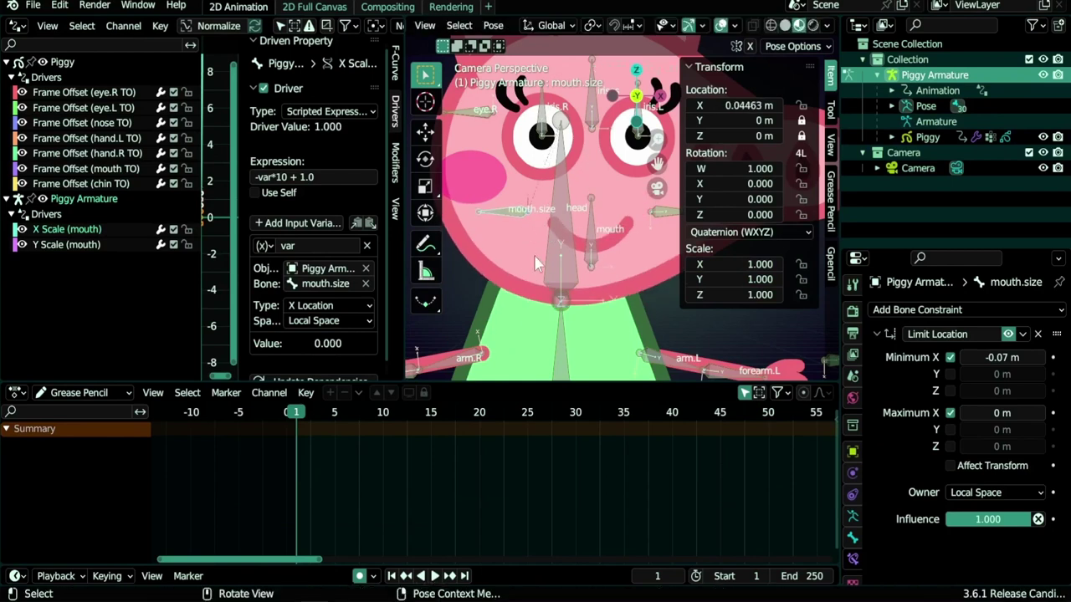
# Step: Raise the mouth bone along Z in Edit Mode so its head sits at about Z 0.747 m
pyautogui.press('Tab')
pyautogui.click(593, 253)
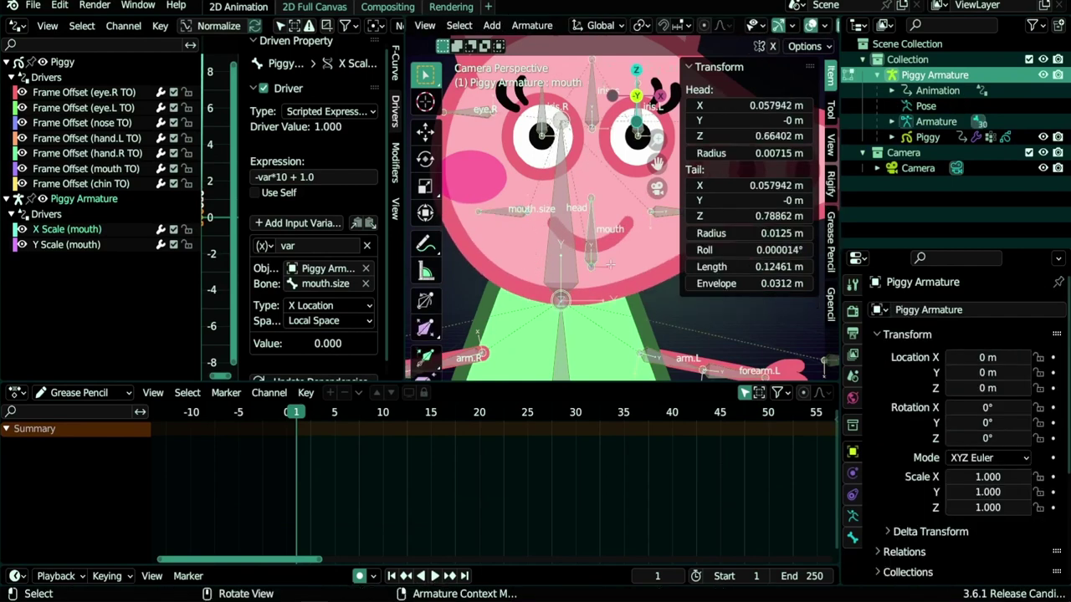
pyautogui.press('g')
pyautogui.press('z')
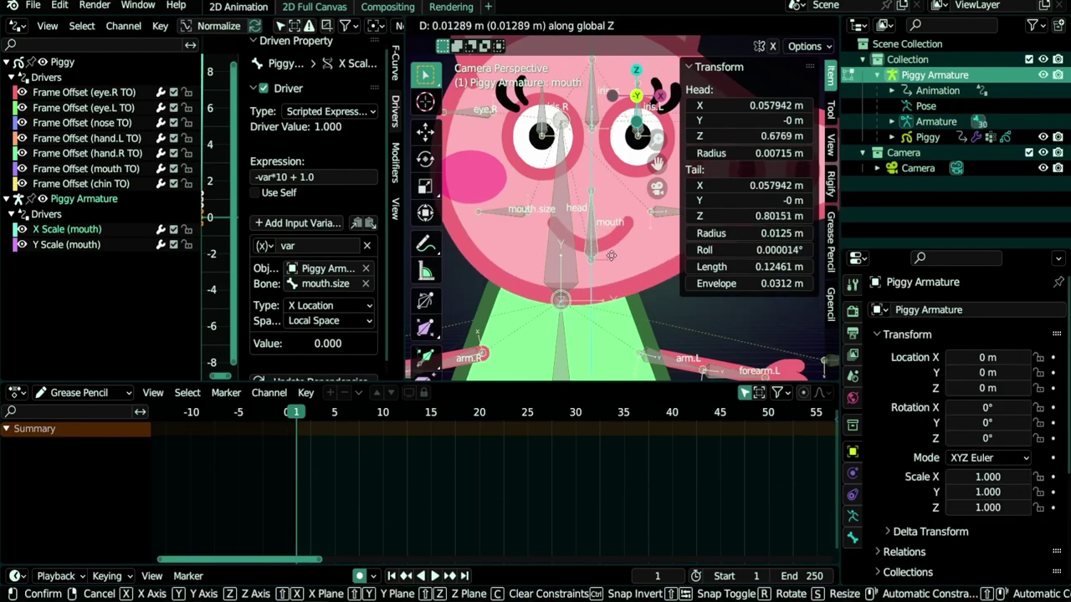
pyautogui.click(610, 219)
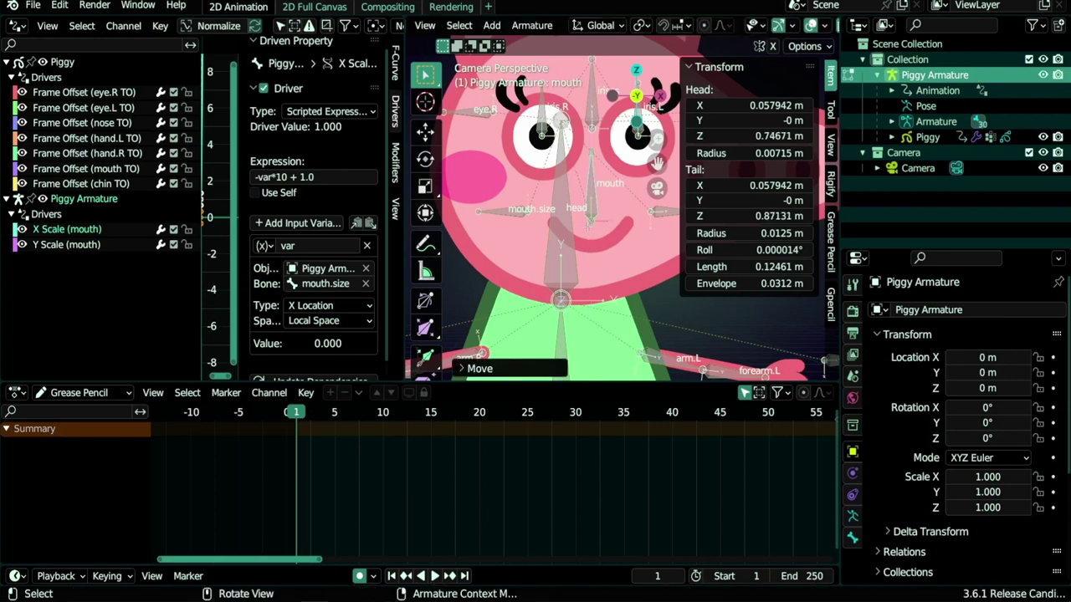
# Step: Return to Pose Mode and test-move the mouth.size bone to check scaling around the raised mouth bone
pyautogui.hotkey('ctrl', 'Tab')
pyautogui.click(523, 219)
pyautogui.press('g')
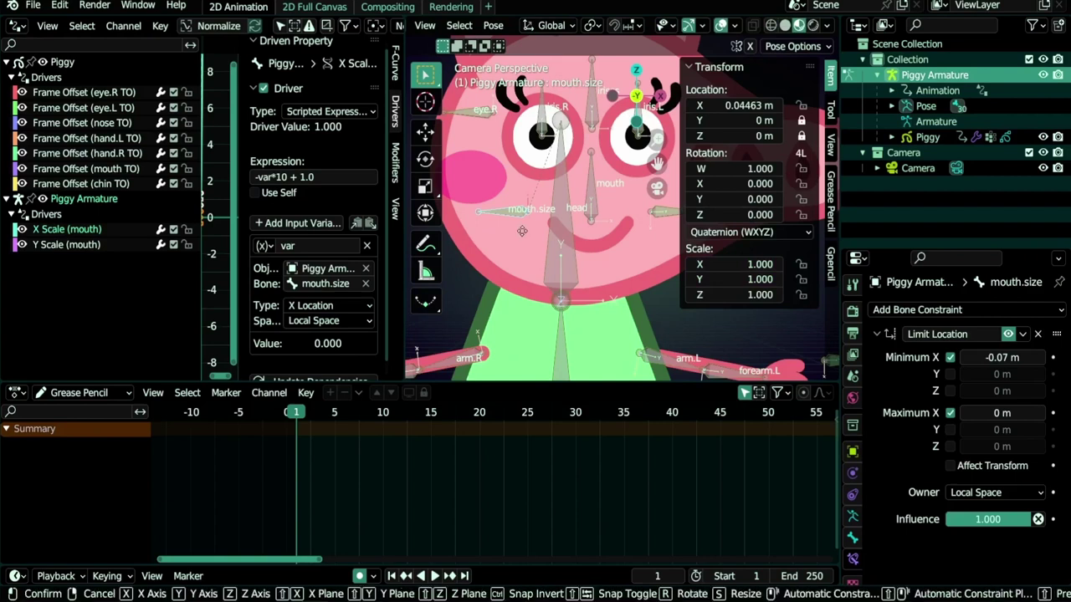
pyautogui.click(519, 230)
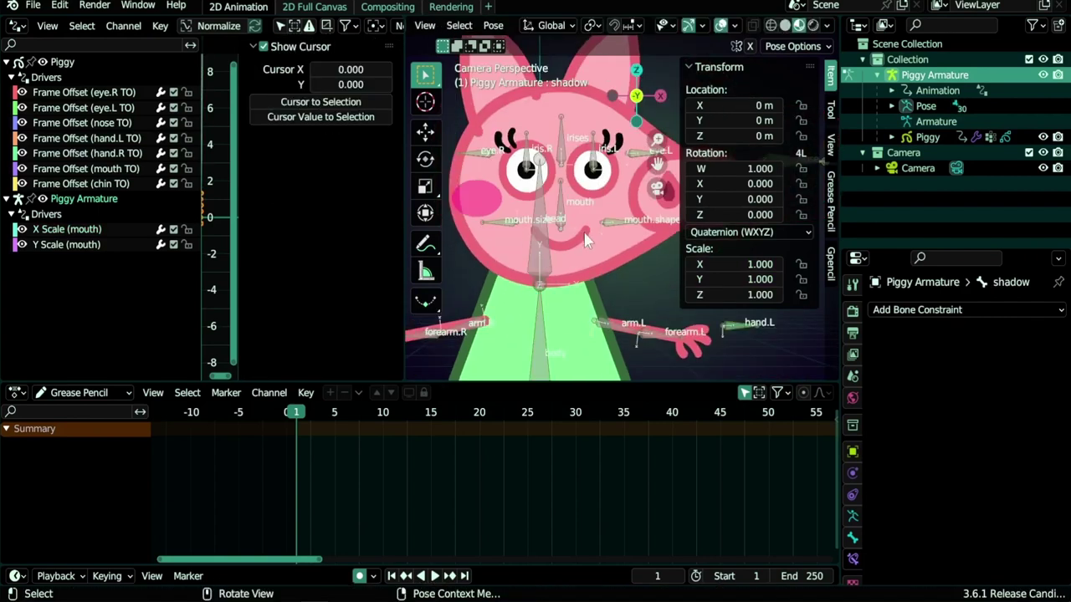
# Step: Test the mouth controls together by moving mouth.size to open the mouth, shifting mouth.shape, and moving mouth.size again
pyautogui.click(614, 219)
pyautogui.click(498, 222)
pyautogui.press('g')
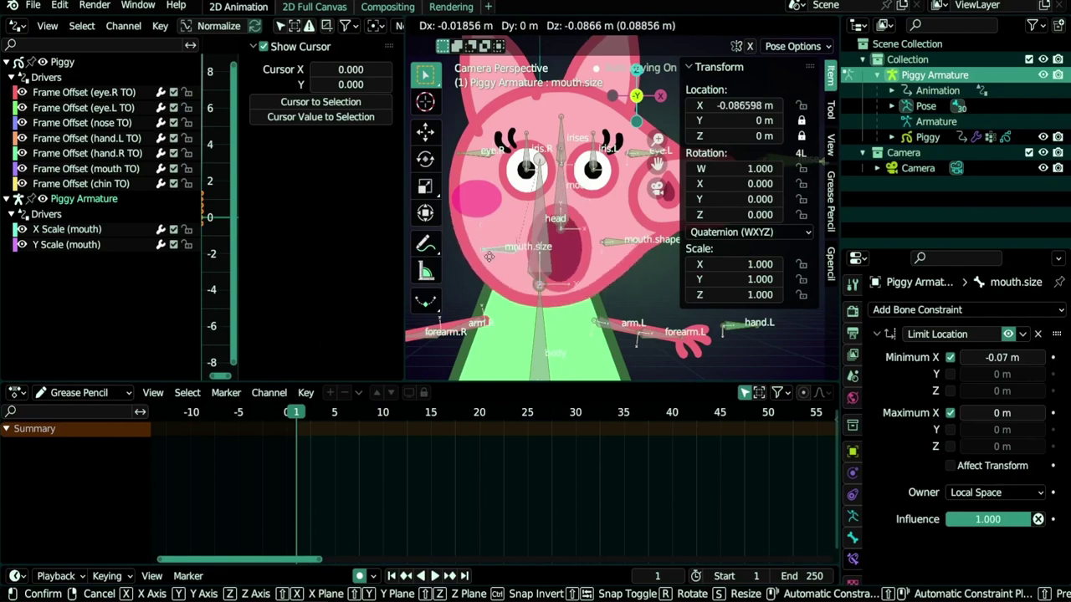
pyautogui.click(609, 260)
pyautogui.click(620, 244)
pyautogui.press('g')
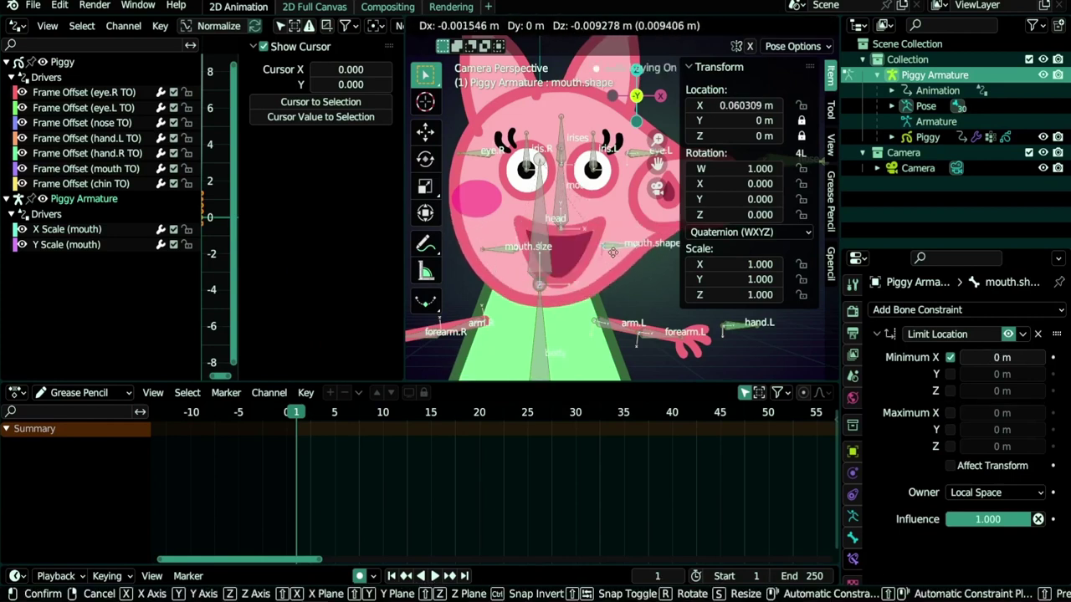
pyautogui.click(613, 253)
pyautogui.click(494, 251)
pyautogui.press('g')
pyautogui.click(604, 298)
# Step: Select the shadow bone below the feet and test scaling and moving it, cancelling both transforms
pyautogui.scroll(-2, 603, 298)
pyautogui.keyDown('shift'); pyautogui.moveTo(599, 358); pyautogui.dragTo(586, 241, button='middle'); pyautogui.keyUp('shift')
pyautogui.scroll(2, 586, 285)
pyautogui.keyDown('shift'); pyautogui.moveTo(555, 350); pyautogui.dragTo(619, 314, button='middle'); pyautogui.keyUp('shift')
pyautogui.click(583, 303)
pyautogui.scroll(2, 612, 306)
pyautogui.keyDown('shift'); pyautogui.scroll(-1, 619, 321); pyautogui.keyUp('shift')
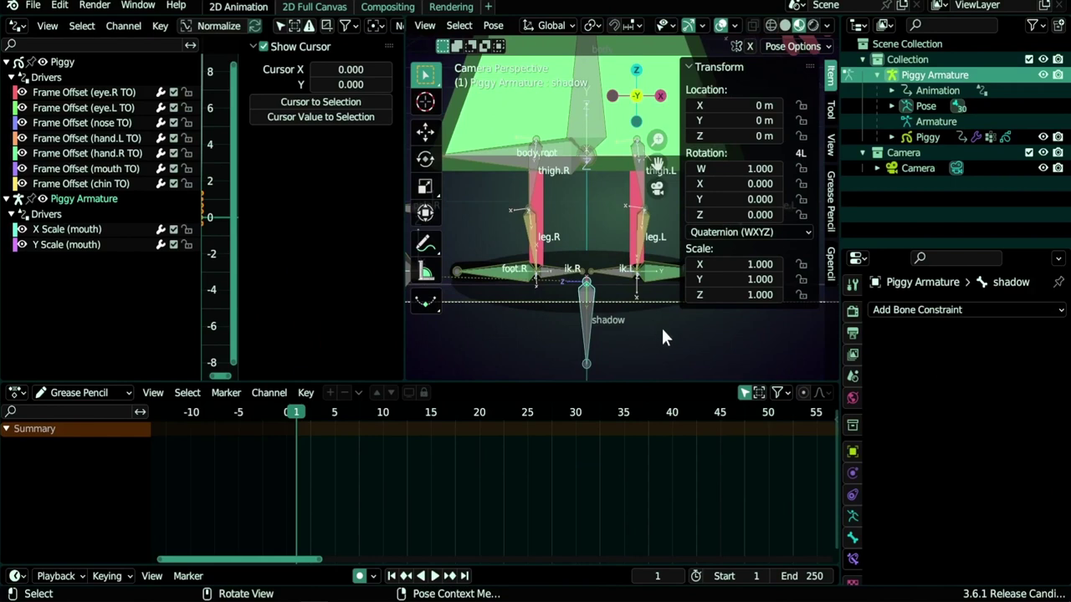
pyautogui.press('s')
pyautogui.press('Escape')
pyautogui.press('g')
pyautogui.press('Escape')
# Step: Inspect the shadow bone's axes, then test-move the body.root bone upward and cancel the move
pyautogui.keyDown('shift'); pyautogui.moveTo(574, 276); pyautogui.dragTo(574, 306, button='middle'); pyautogui.keyUp('shift')
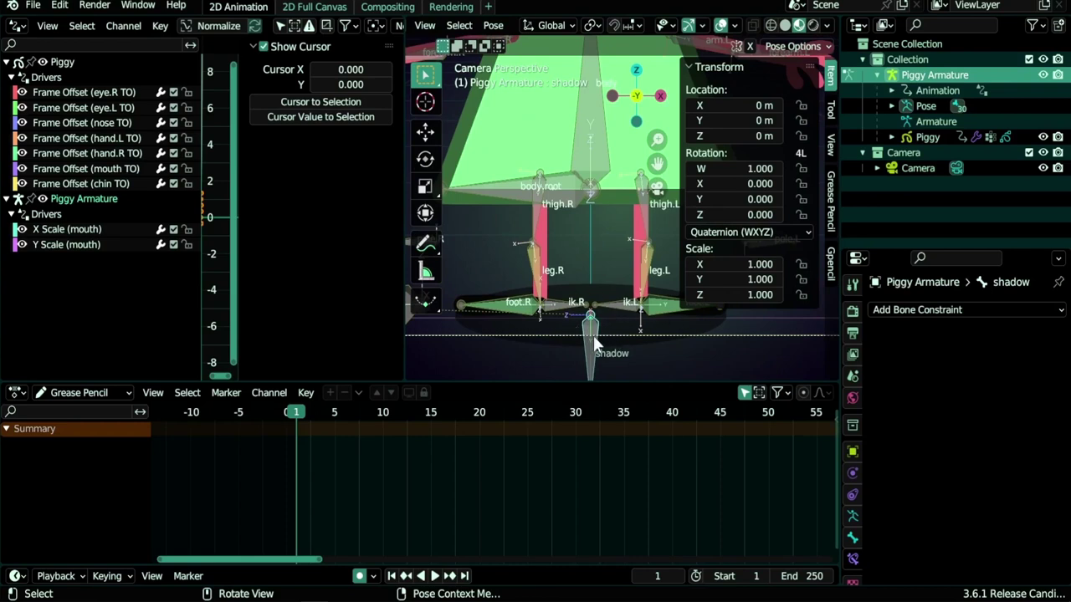
pyautogui.scroll(4, 599, 334)
pyautogui.keyDown('shift'); pyautogui.moveTo(584, 325); pyautogui.dragTo(622, 159, button='middle'); pyautogui.keyUp('shift')
pyautogui.scroll(4, 611, 273)
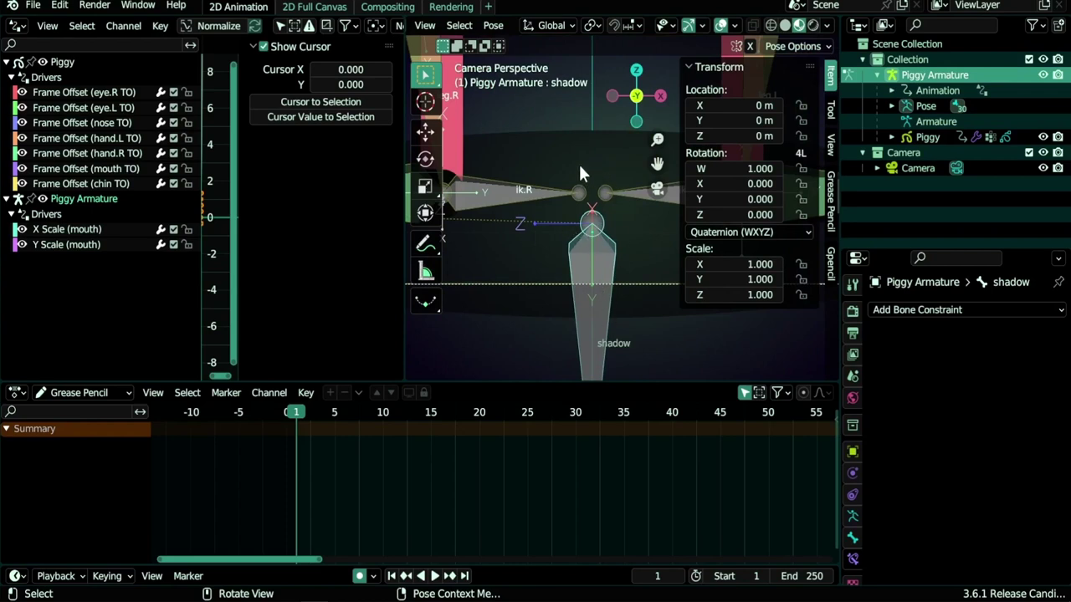
pyautogui.scroll(-4, 574, 214)
pyautogui.keyDown('shift'); pyautogui.moveTo(575, 167); pyautogui.dragTo(587, 261, button='middle'); pyautogui.keyUp('shift')
pyautogui.scroll(-1, 575, 224)
pyautogui.click(533, 171)
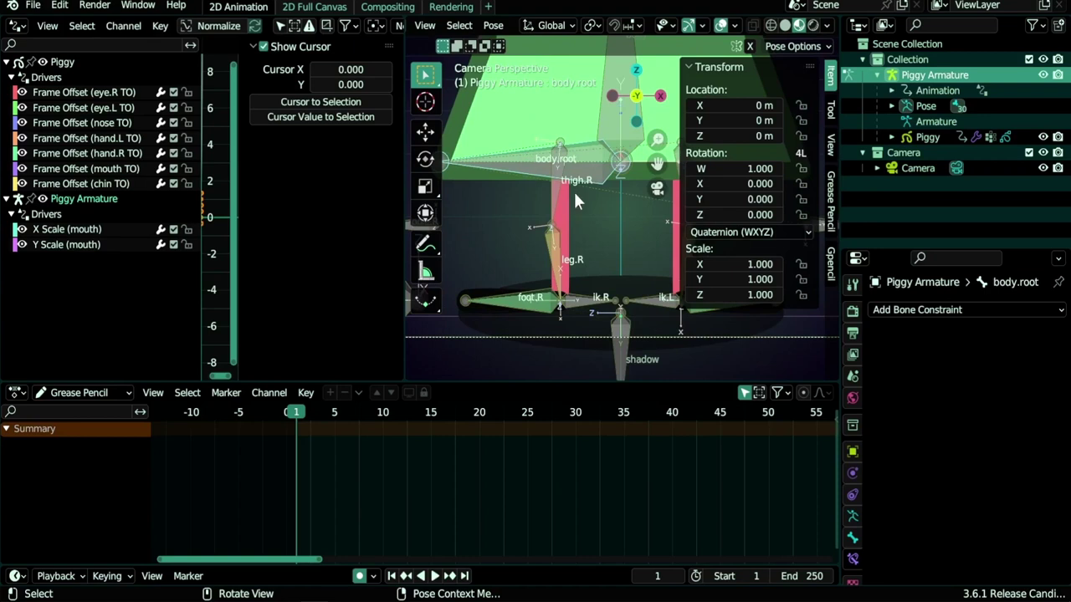
pyautogui.press('g')
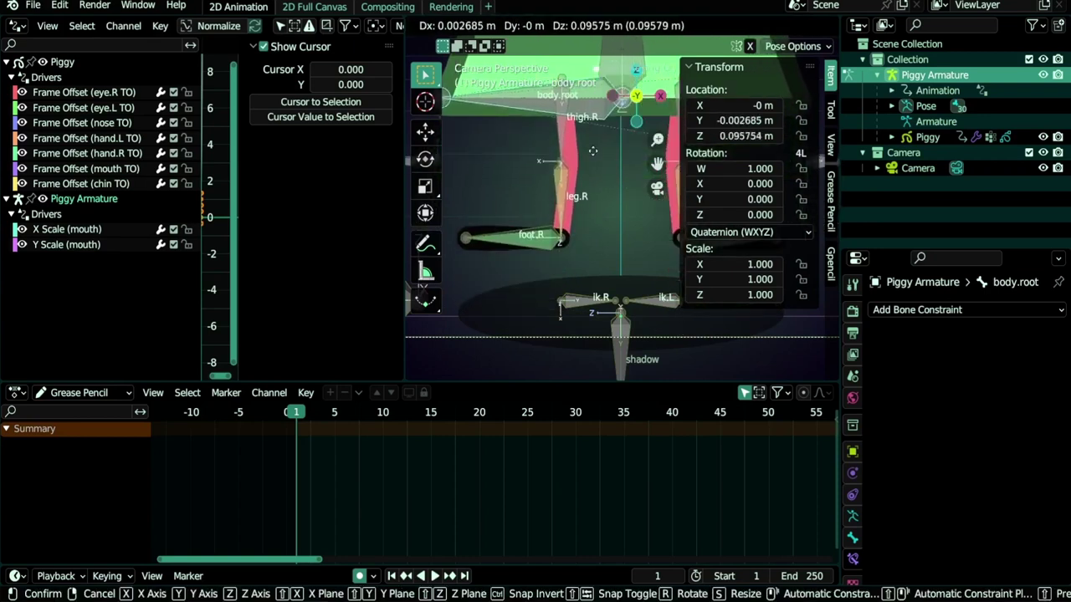
pyautogui.press('Escape')
# Step: Add drivers to the shadow bone's Y and Z Scale
pyautogui.click(619, 356)
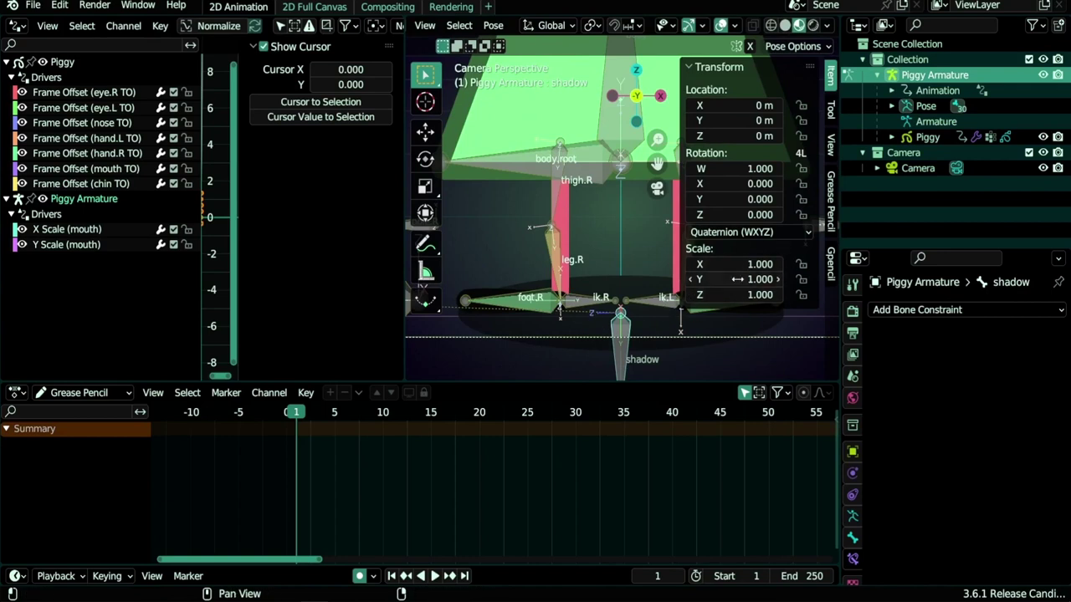
pyautogui.hotkey('ctrl', 'd')
pyautogui.press('Escape')
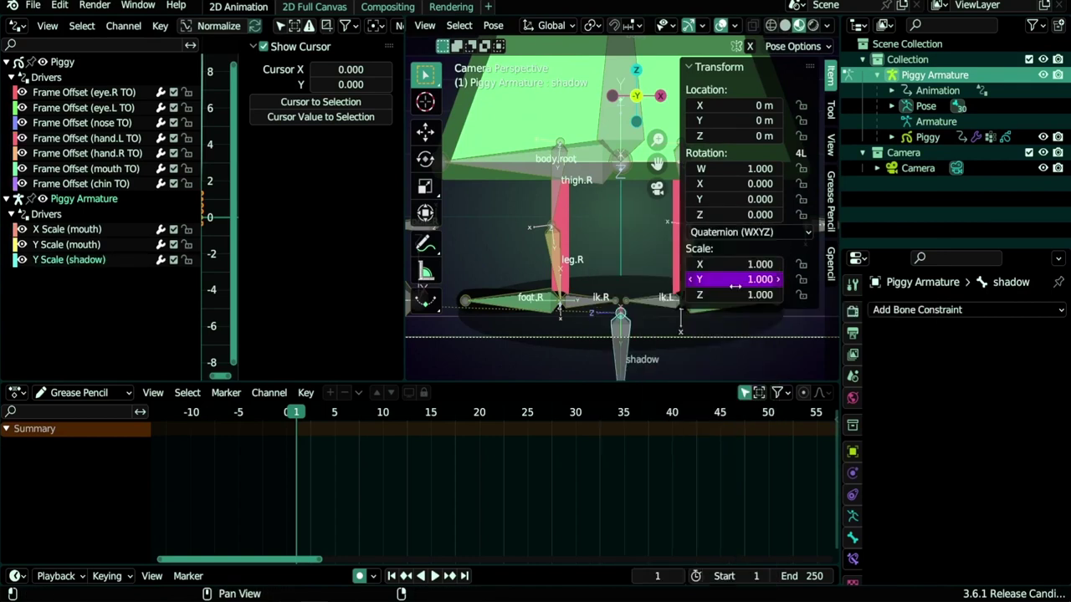
pyautogui.hotkey('ctrl', 'd')
pyautogui.press('Escape')
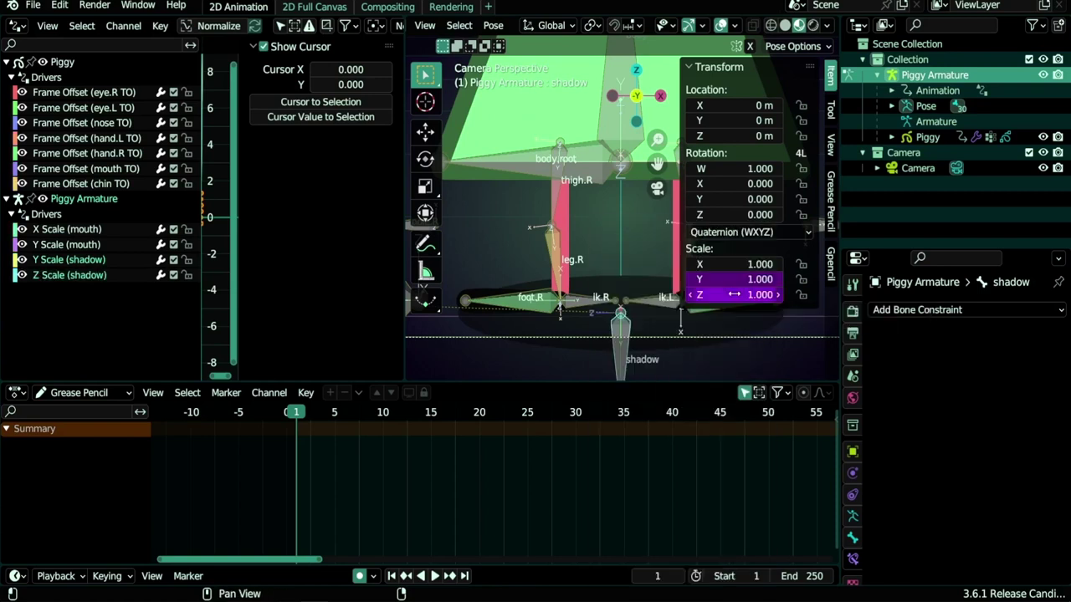
# Step: Point the Z Scale (shadow) driver's variable at the Piggy Armature object and its body.root bone
pyautogui.click(99, 276)
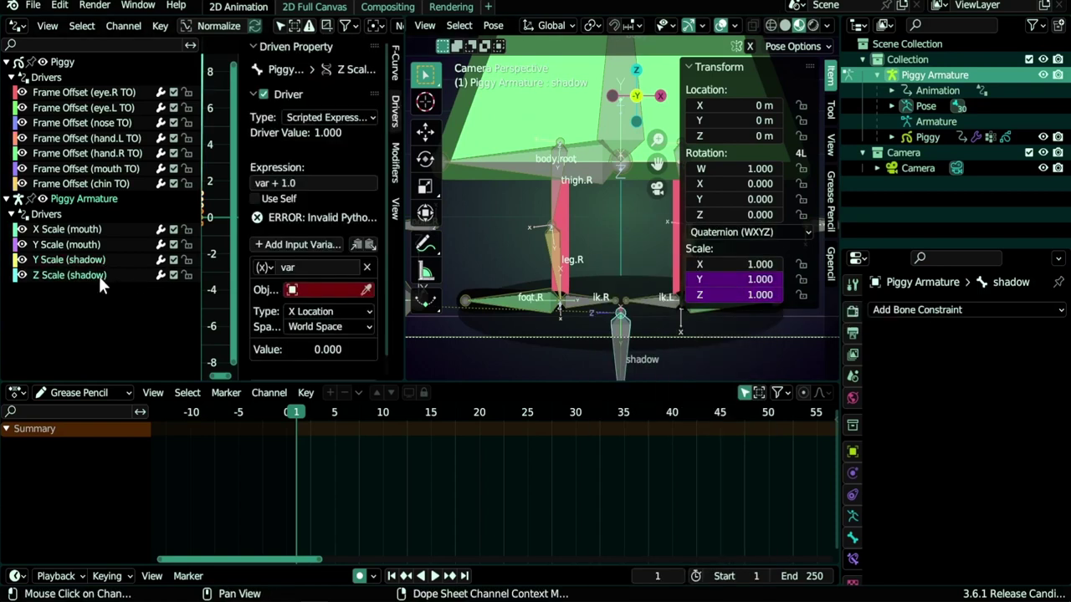
pyautogui.click(328, 290)
pyautogui.click(333, 350)
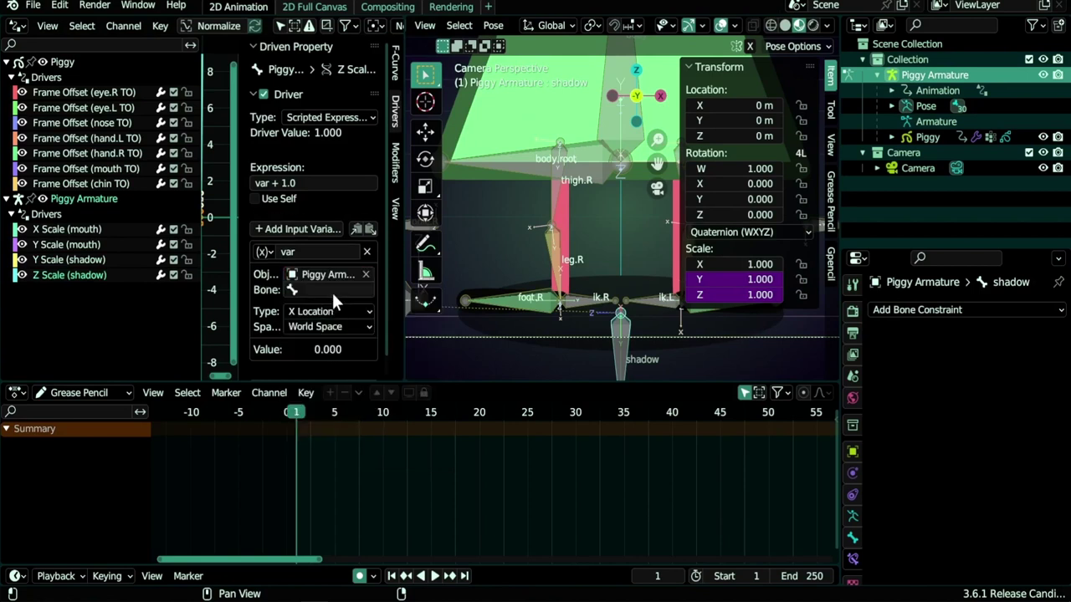
pyautogui.click(334, 291)
pyautogui.write('root')
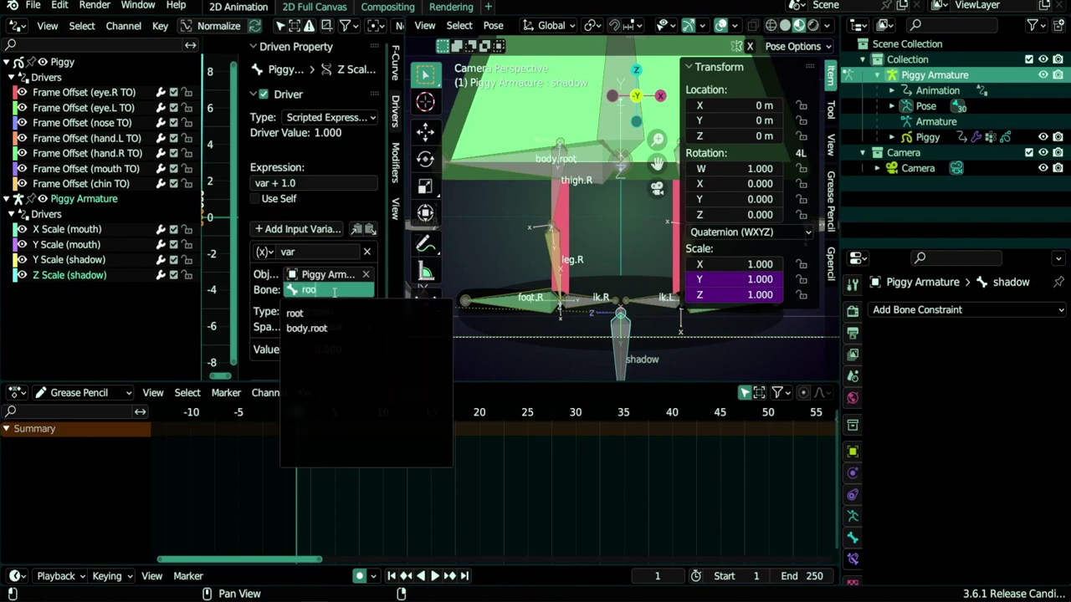
pyautogui.click(325, 329)
# Step: Inspect the axes of the body.root and body bones at the hips, then start and cancel a move of the body bone
pyautogui.scroll(5, 637, 173)
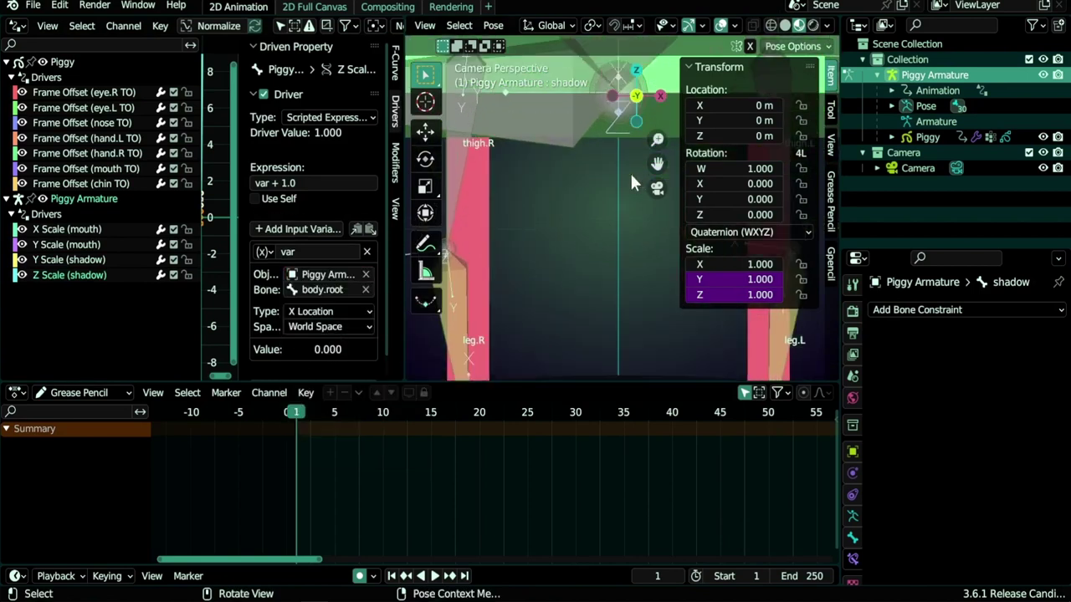
pyautogui.keyDown('shift'); pyautogui.moveTo(628, 173); pyautogui.dragTo(638, 310, button='middle'); pyautogui.keyUp('shift')
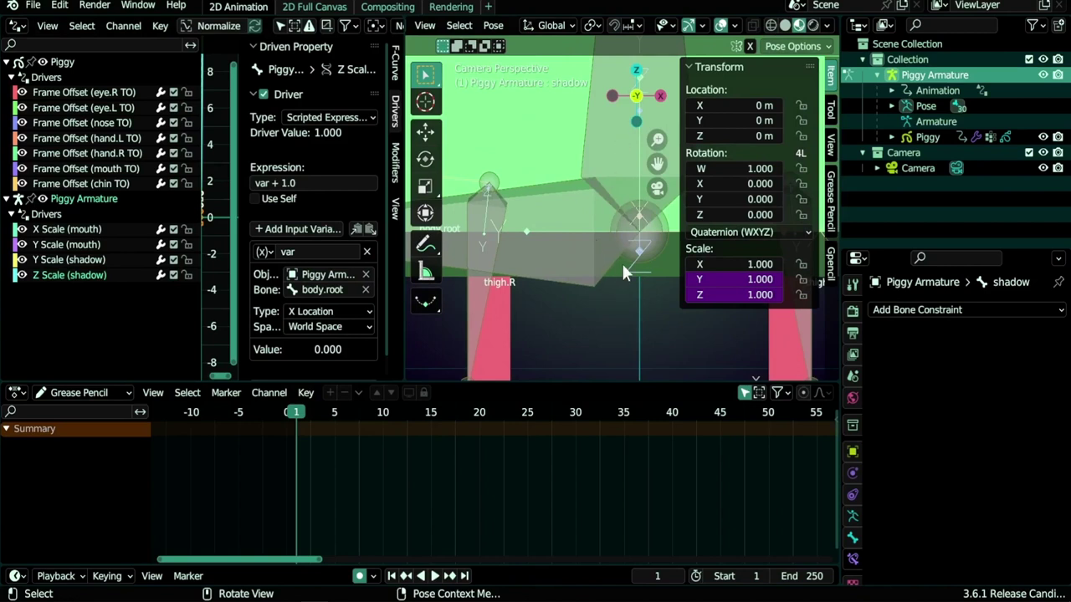
pyautogui.moveTo(621, 262); pyautogui.dragTo(592, 274, button='middle')
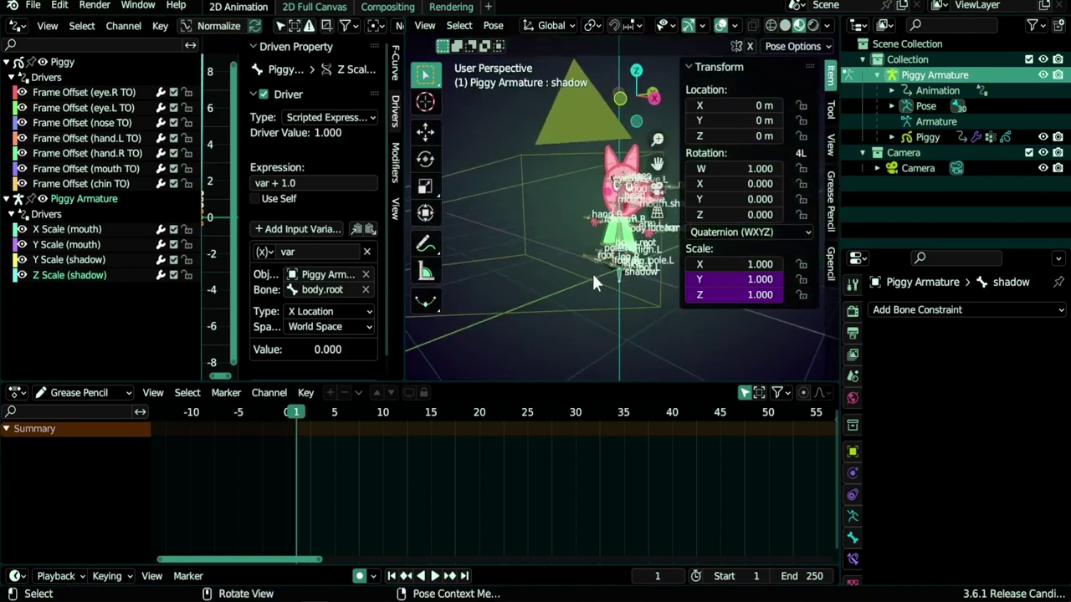
pyautogui.scroll(5, 634, 275)
pyautogui.moveTo(583, 215); pyautogui.dragTo(567, 232, button='middle')
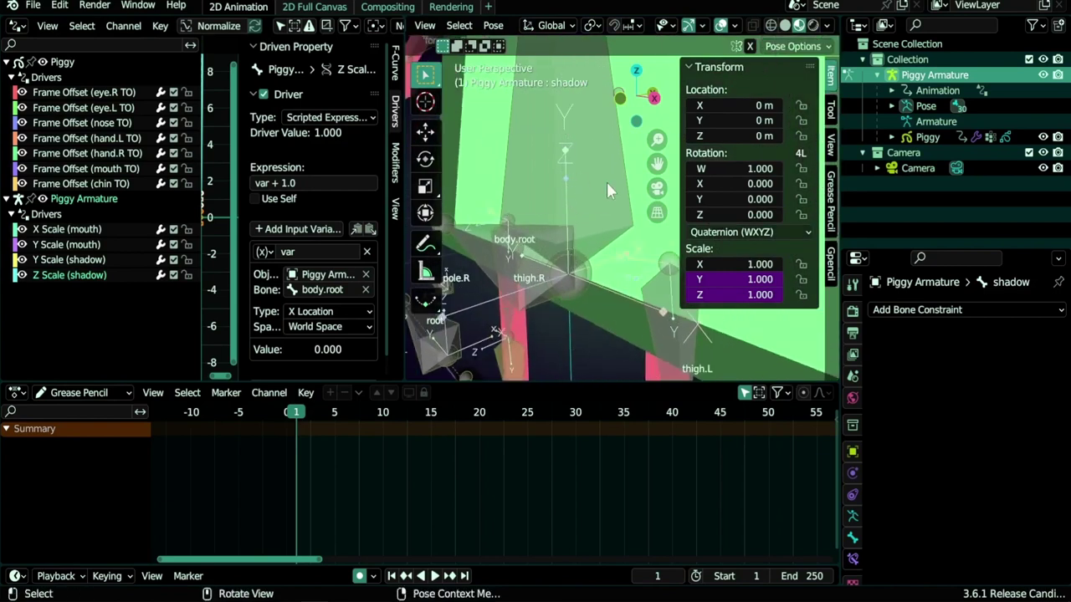
pyautogui.click(476, 239)
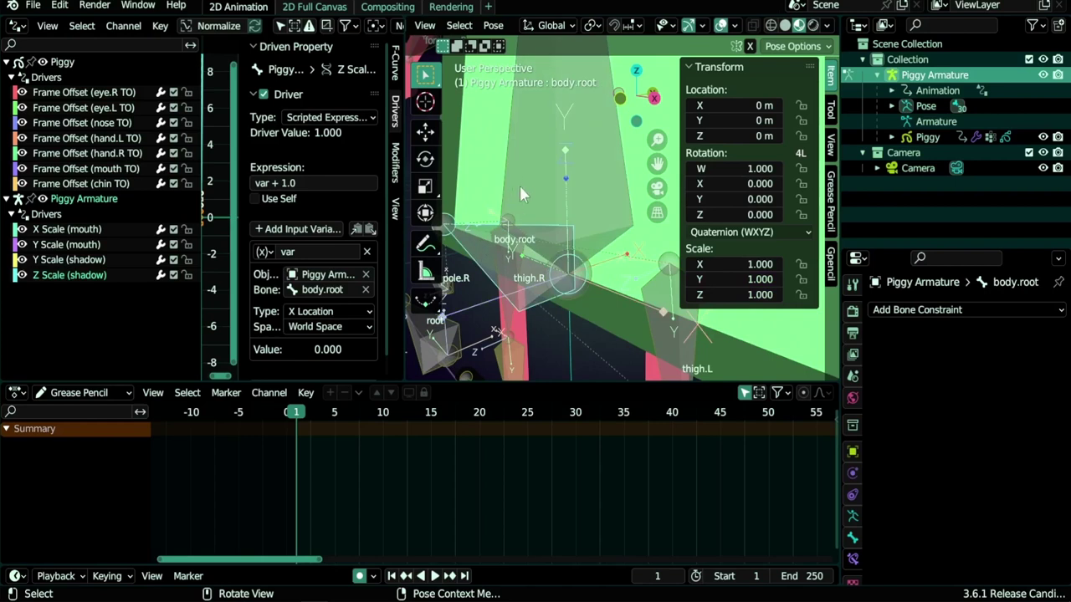
pyautogui.click(531, 210)
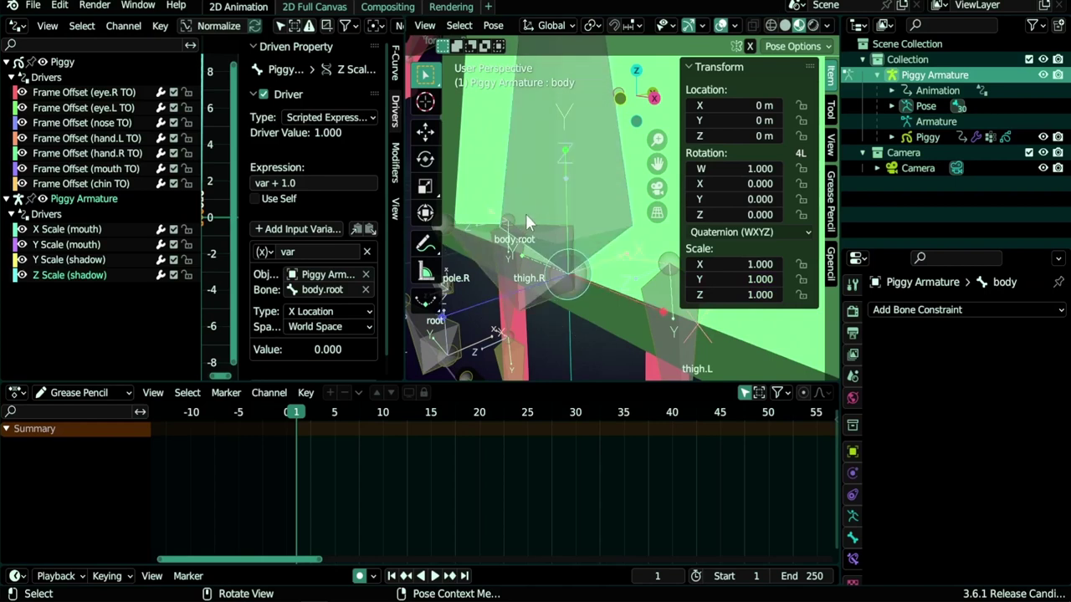
pyautogui.press('g')
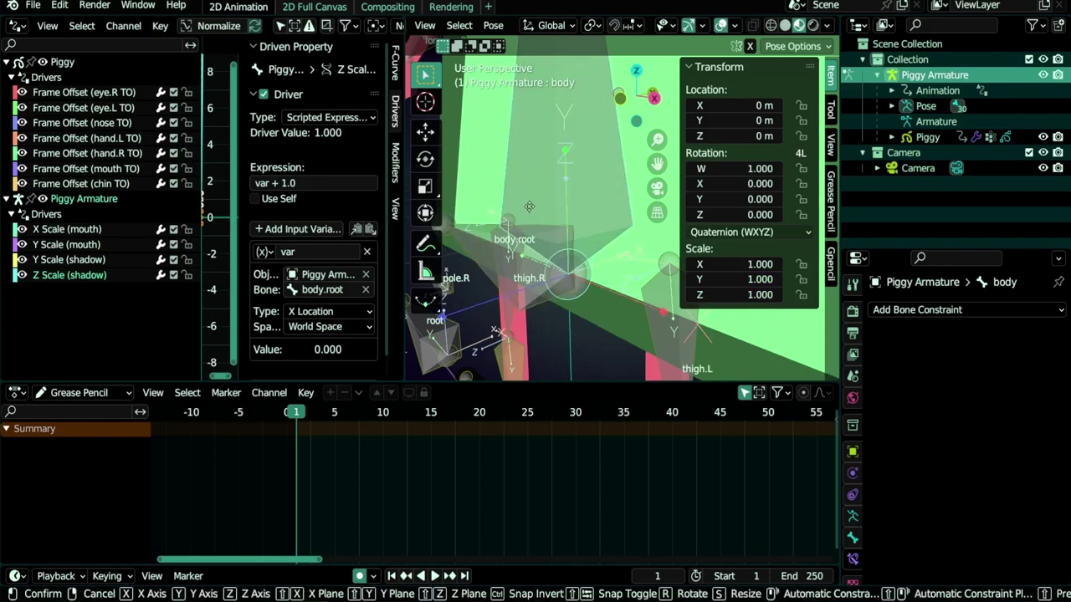
pyautogui.rightClick(585, 192)
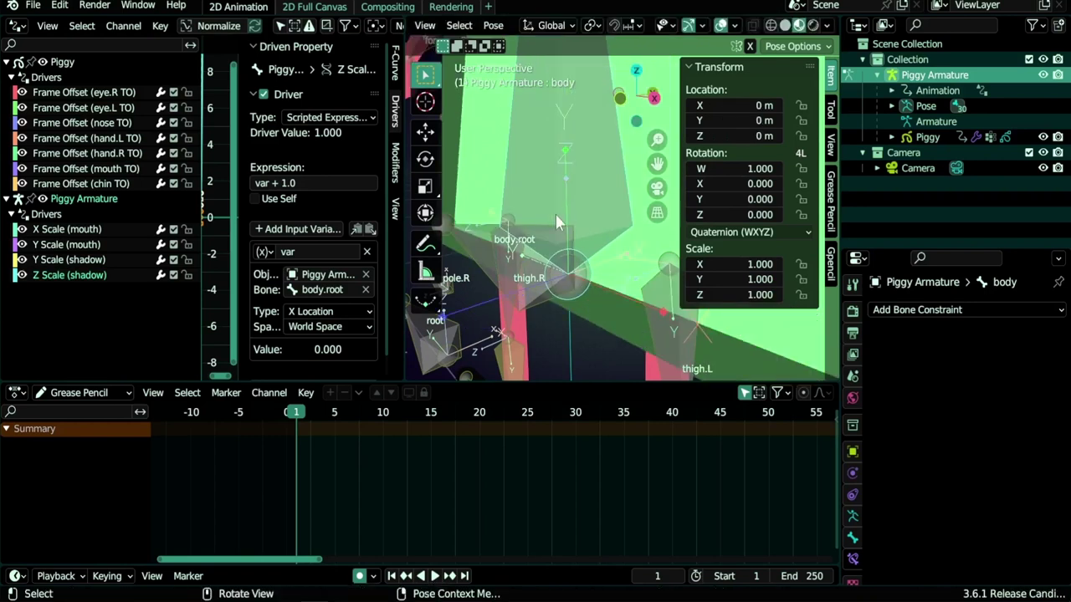
# Step: Set the Z Scale (shadow) driver variable's type to Z Location and return to the camera view
pyautogui.click(318, 314)
pyautogui.click(318, 364)
pyautogui.press('KP_0')
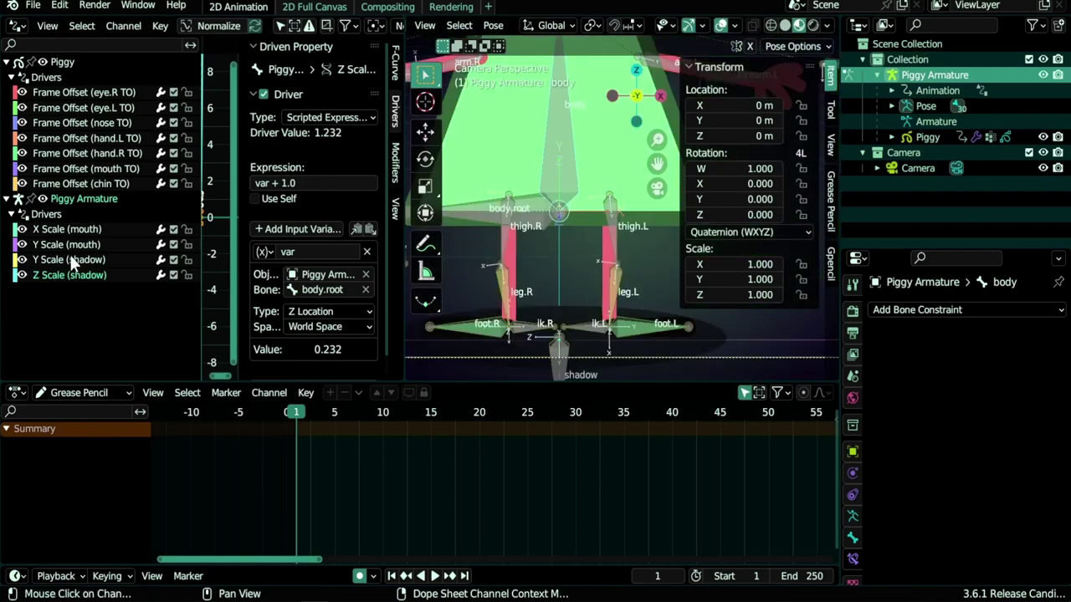
# Step: Set the Y Scale (shadow) driver's variable to Piggy Armature, bone body.root, Z Location in Local Space
pyautogui.click(72, 261)
pyautogui.click(313, 275)
pyautogui.click(333, 342)
pyautogui.click(317, 288)
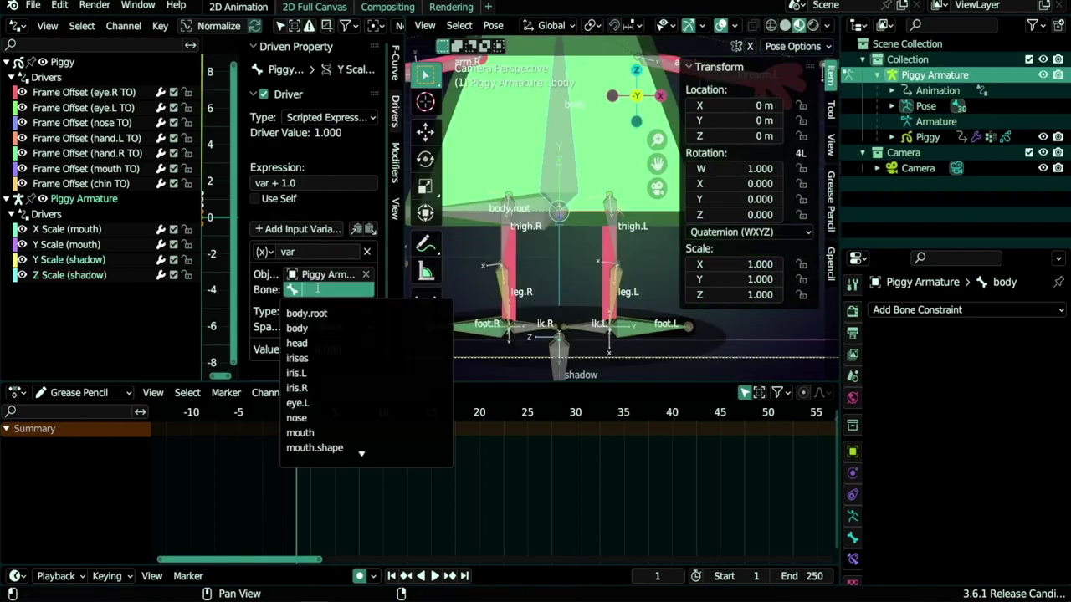
pyautogui.write('root')
pyautogui.click(320, 363)
pyautogui.click(331, 327)
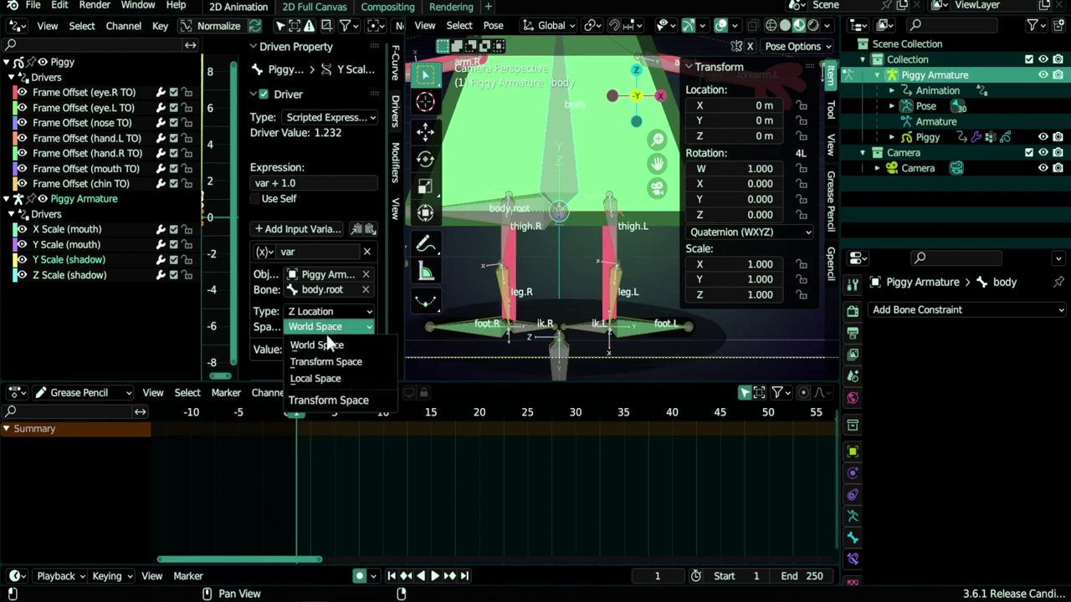
pyautogui.click(317, 376)
# Step: Select the body.root bone, test-move it upward to check the shadow's scaling, and cancel the move
pyautogui.moveTo(493, 276); pyautogui.dragTo(519, 280, button='middle')
pyautogui.click(493, 285)
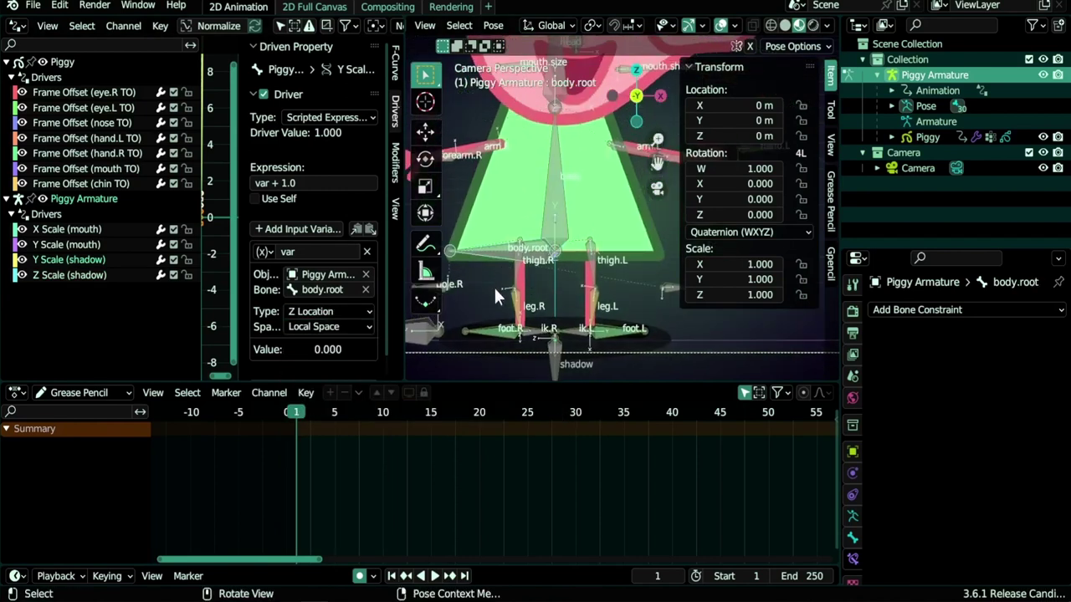
pyautogui.press('g')
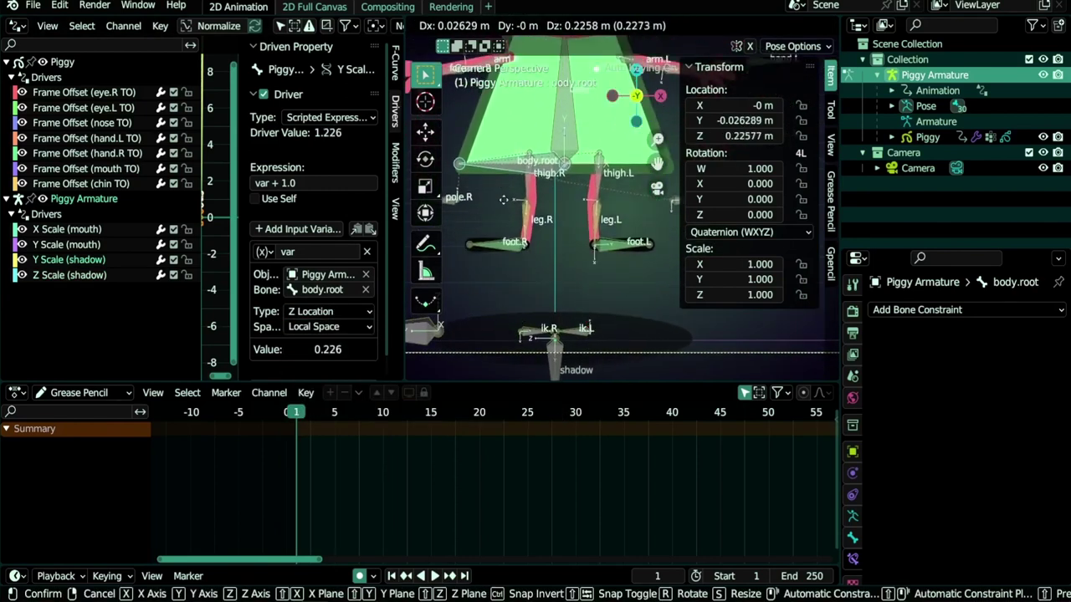
pyautogui.rightClick(482, 298)
# Step: Set the Y Scale and Z Scale (shadow) driver expressions to -var + 1.0 and test them with a cancelled move of body.root
pyautogui.click(289, 182)
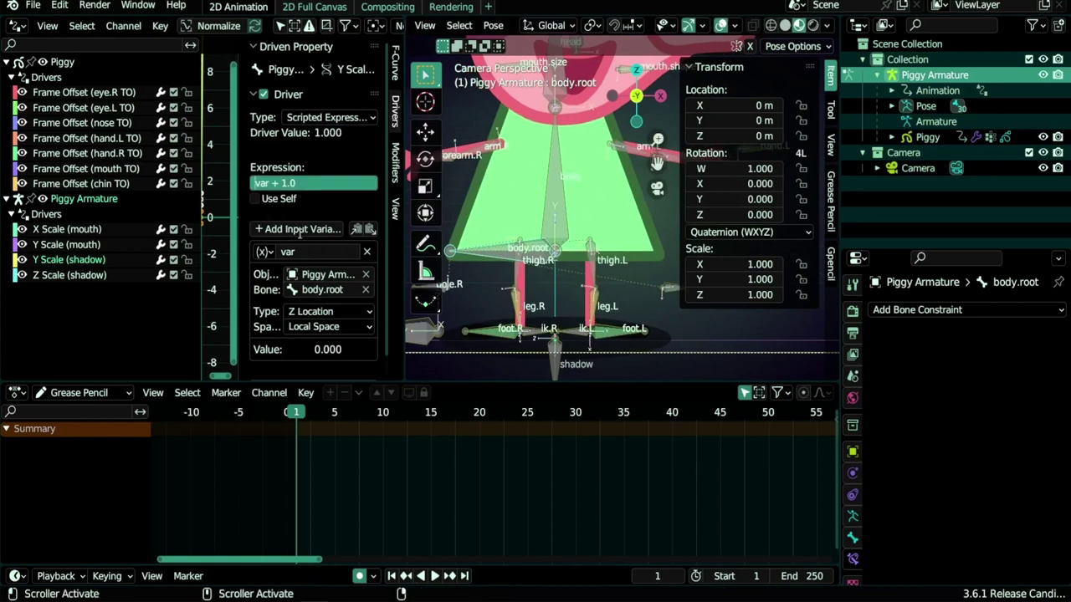
pyautogui.click(69, 274)
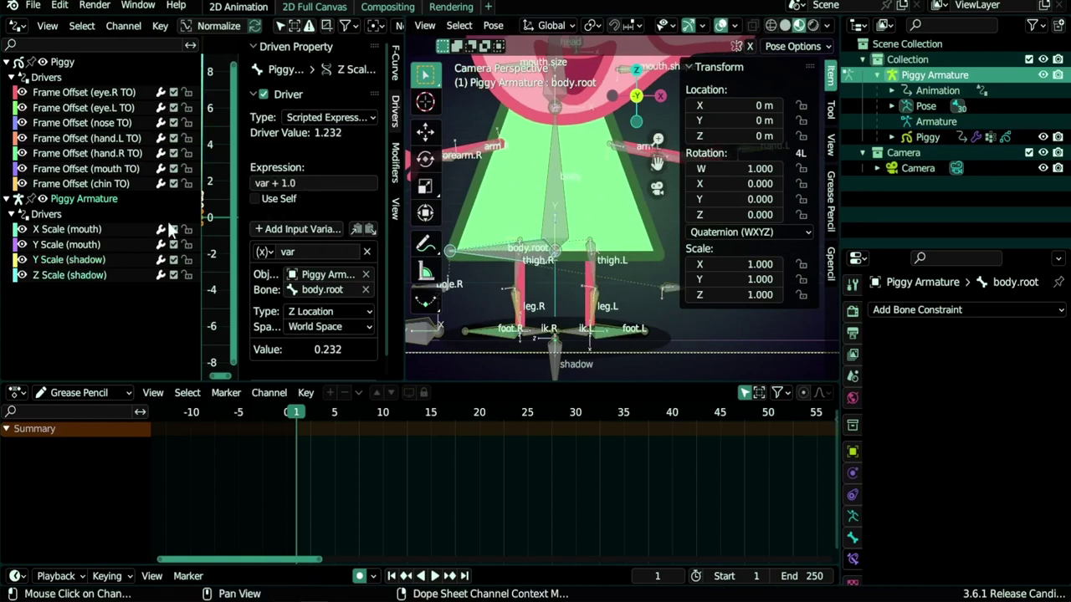
pyautogui.press('Return')
pyautogui.press('g')
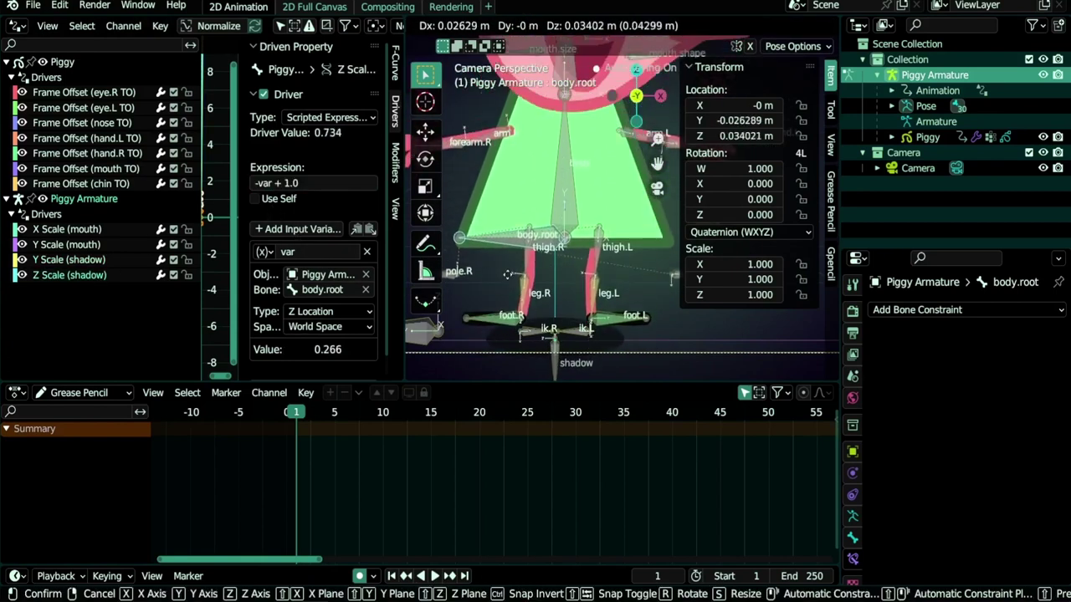
pyautogui.press('Escape')
# Step: Switch the Z Scale (shadow) driver variable to Local Space and test it with a cancelled upward move of body.root
pyautogui.click(321, 326)
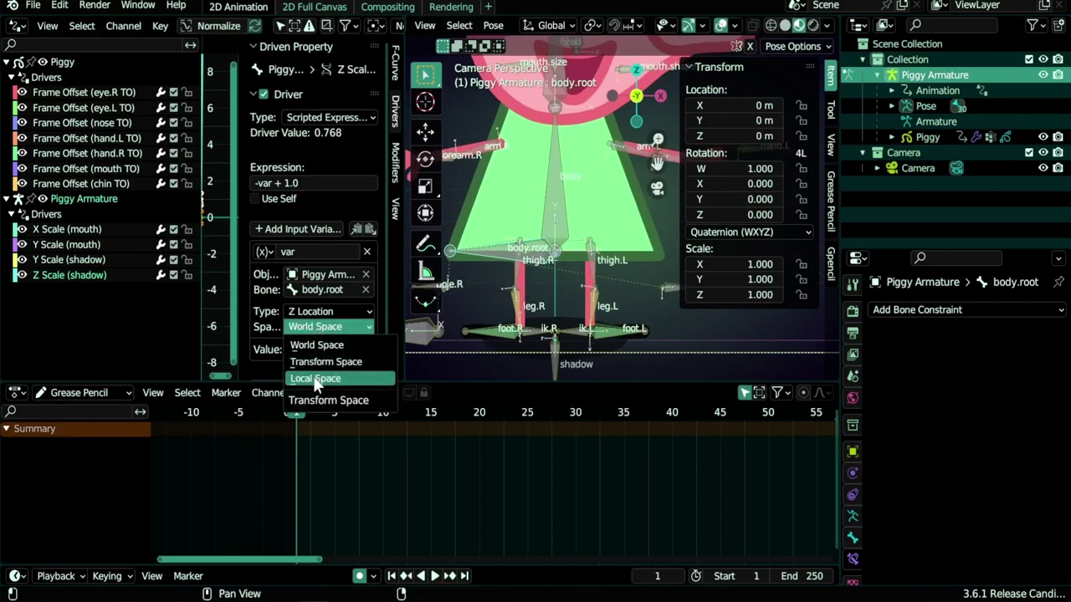
pyautogui.click(313, 375)
pyautogui.press('g')
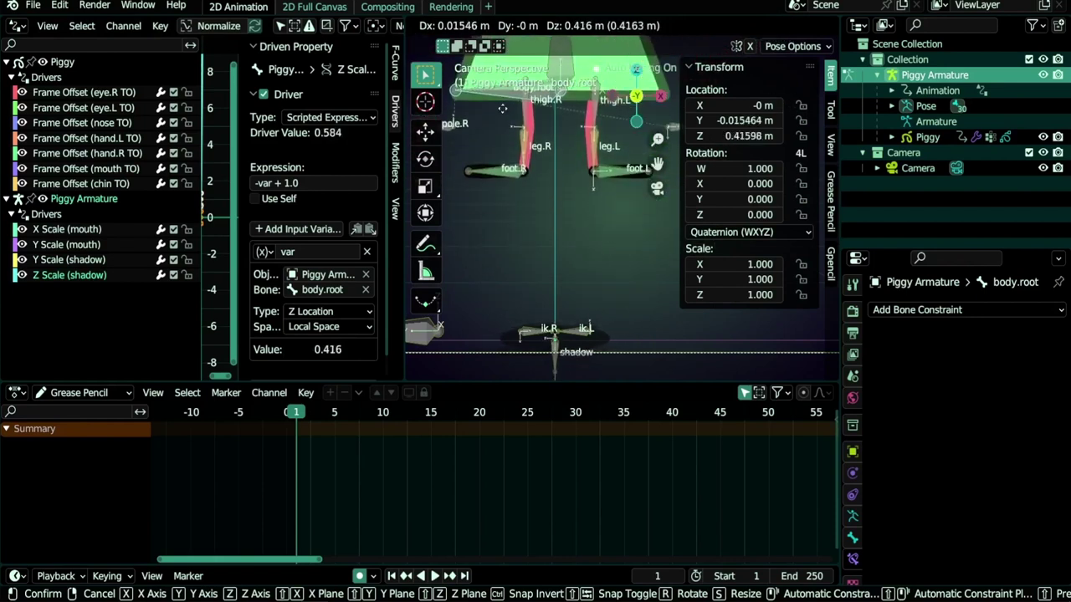
pyautogui.press('Escape')
# Step: Set the expressions of the Y Scale (shadow) and Z Scale (shadow) drivers to -var*2+1
pyautogui.click(273, 182)
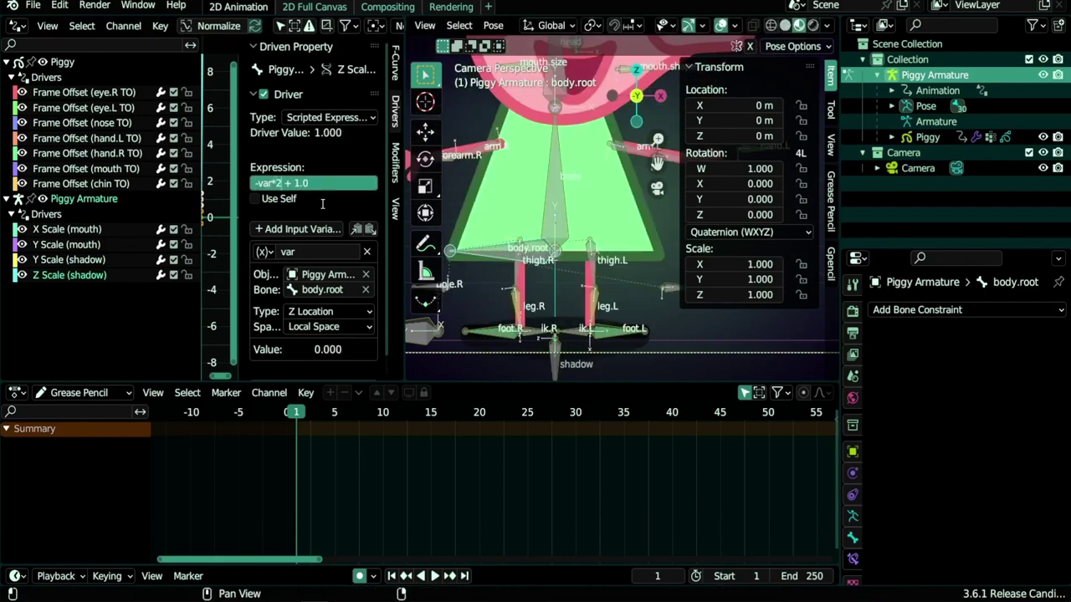
pyautogui.click(104, 259)
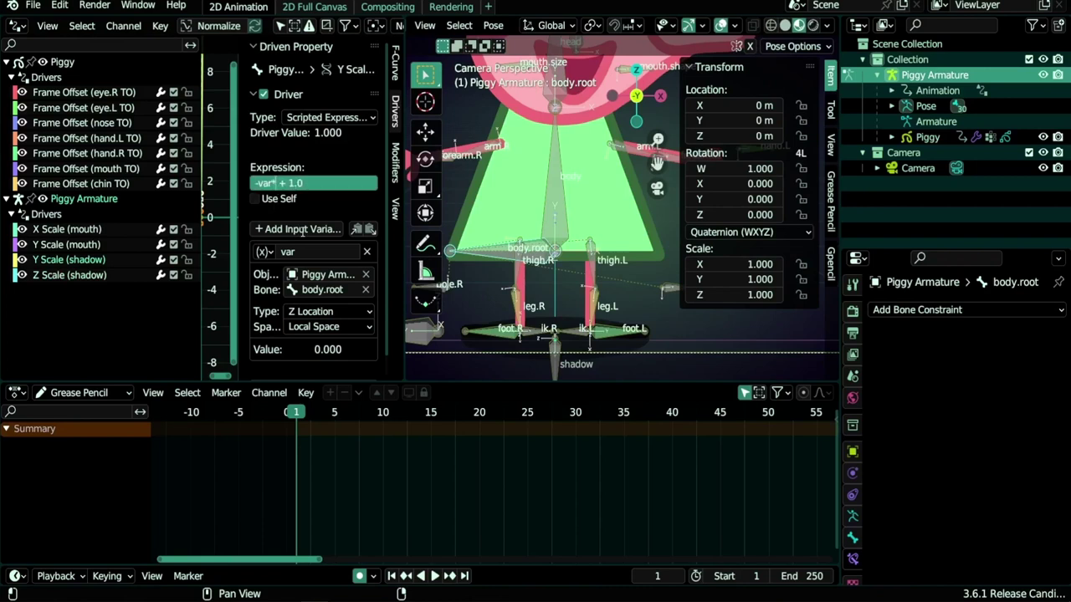
pyautogui.write('2')
pyautogui.press('Return')
pyautogui.click(290, 184)
pyautogui.click(287, 183)
pyautogui.press('Return')
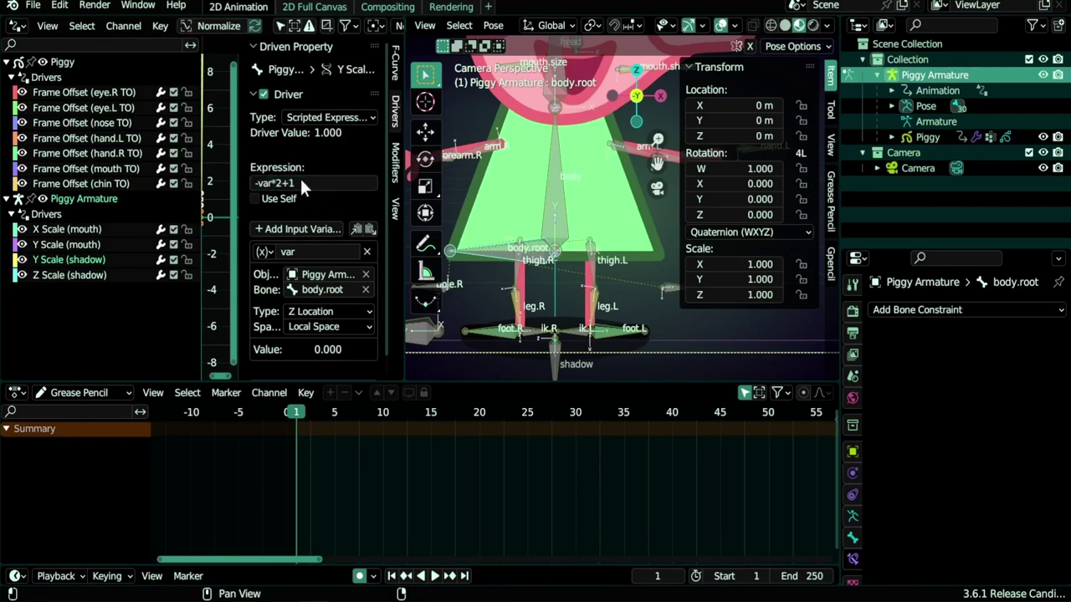
pyautogui.click(315, 183)
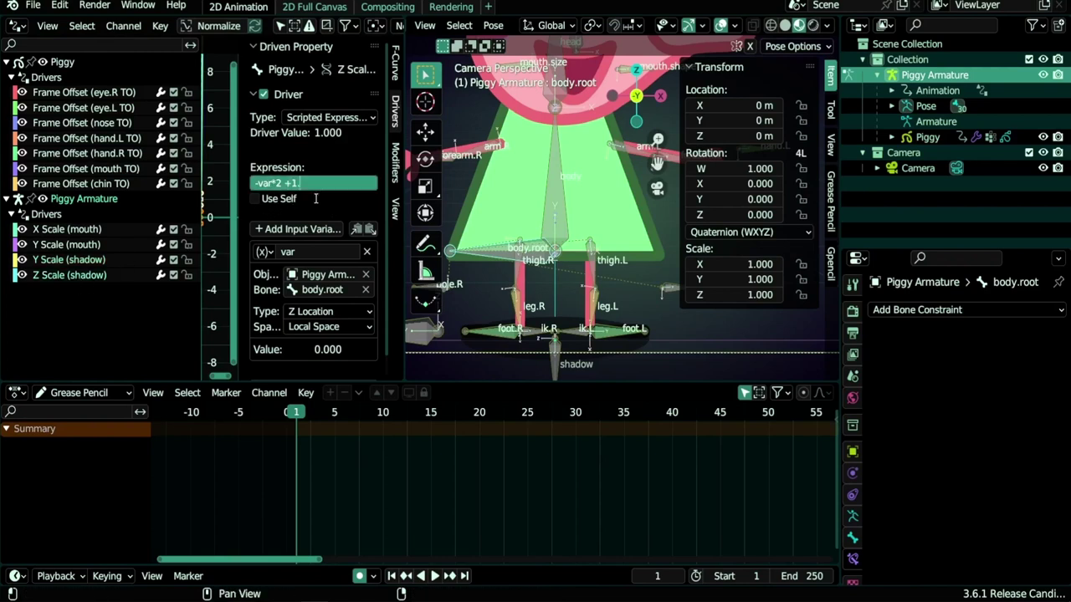
pyautogui.press('Return')
# Step: Test-move body.root upward twice to check how the shadow shrinks, cancelling the first move and undoing the second
pyautogui.press('g')
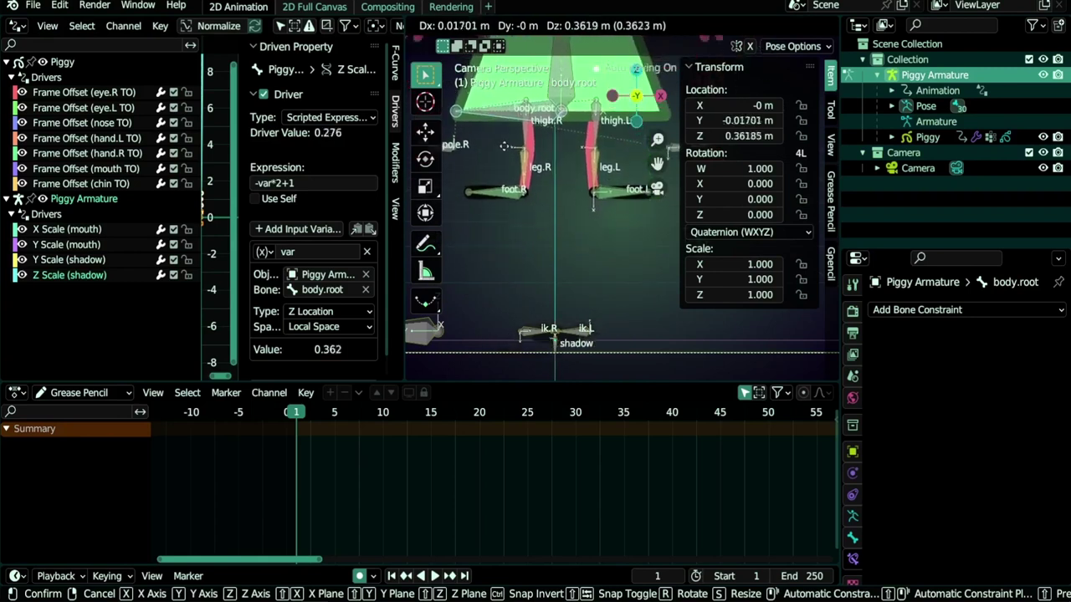
pyautogui.press('Escape')
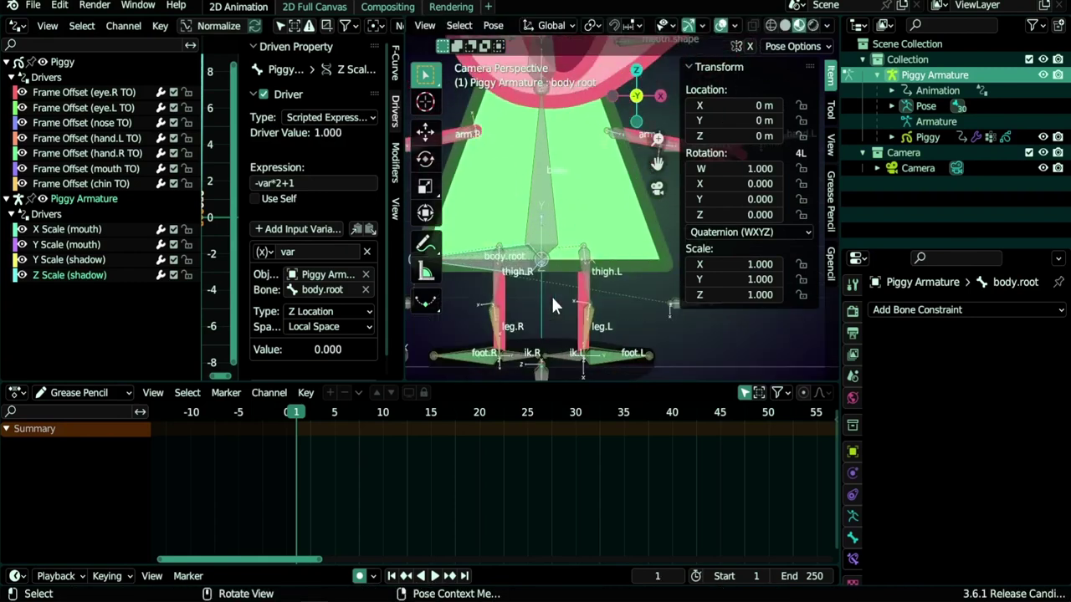
pyautogui.keyDown('shift'); pyautogui.moveTo(566, 275); pyautogui.dragTo(569, 283, button='middle'); pyautogui.keyUp('shift')
pyautogui.press('g')
pyautogui.click(559, 72)
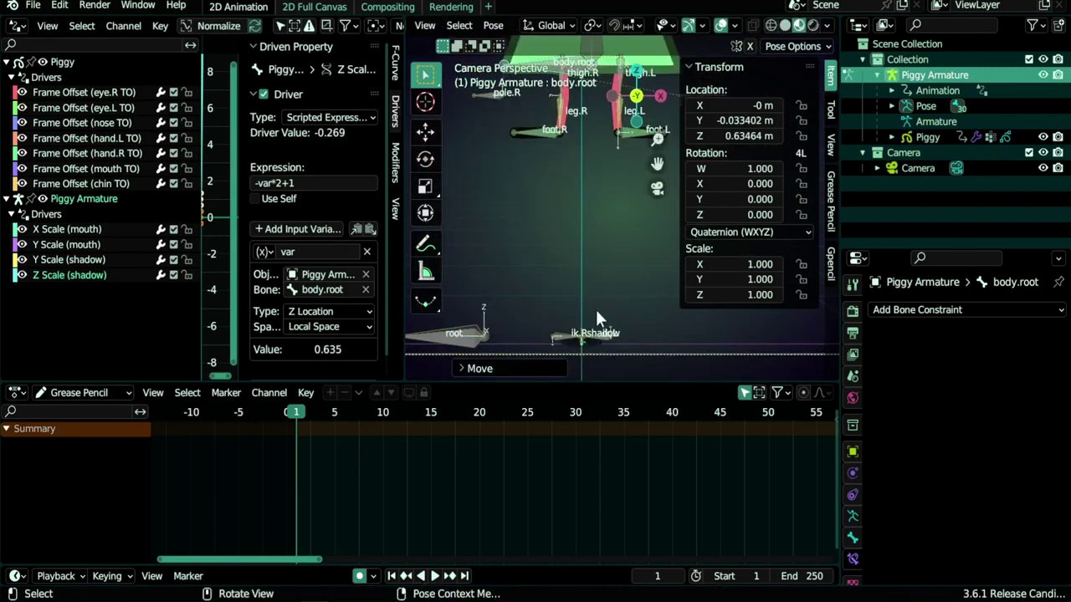
pyautogui.scroll(2, 596, 276)
pyautogui.keyDown('shift'); pyautogui.moveTo(591, 226); pyautogui.dragTo(563, 200, button='middle'); pyautogui.keyUp('shift')
pyautogui.scroll(-5, 554, 271)
pyautogui.hotkey('ctrl', 'z')
# Step: Move body.root below and above its rest height to test the shadow's growth, leaving it close to the rest position
pyautogui.press('g')
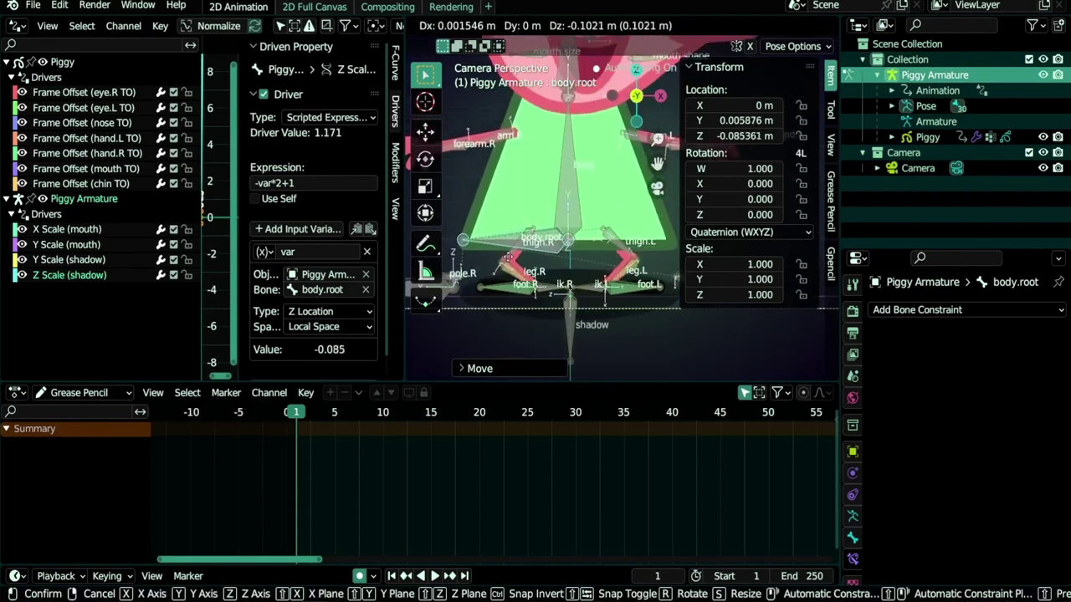
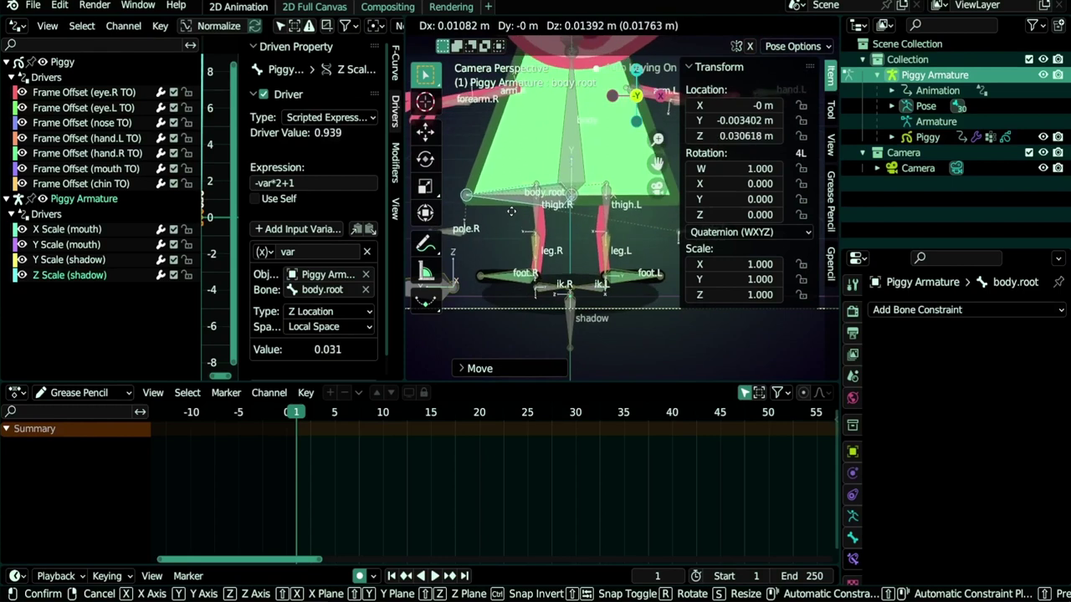
pyautogui.click(509, 221)
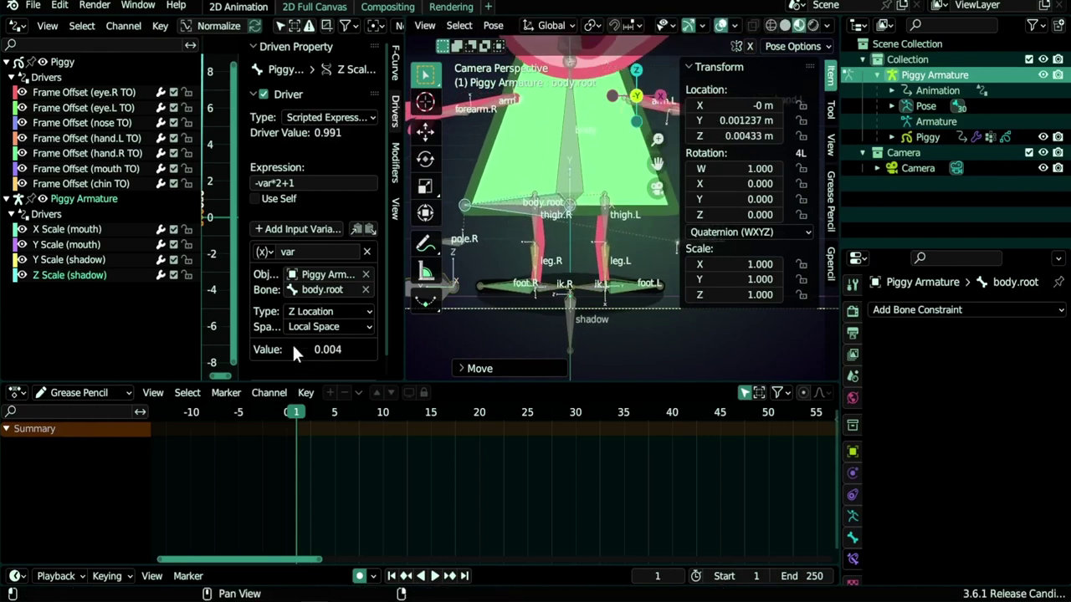
pyautogui.scroll(-2, 522, 246)
pyautogui.keyDown('shift'); pyautogui.moveTo(528, 242); pyautogui.dragTo(519, 282, button='middle'); pyautogui.keyUp('shift')
pyautogui.press('g')
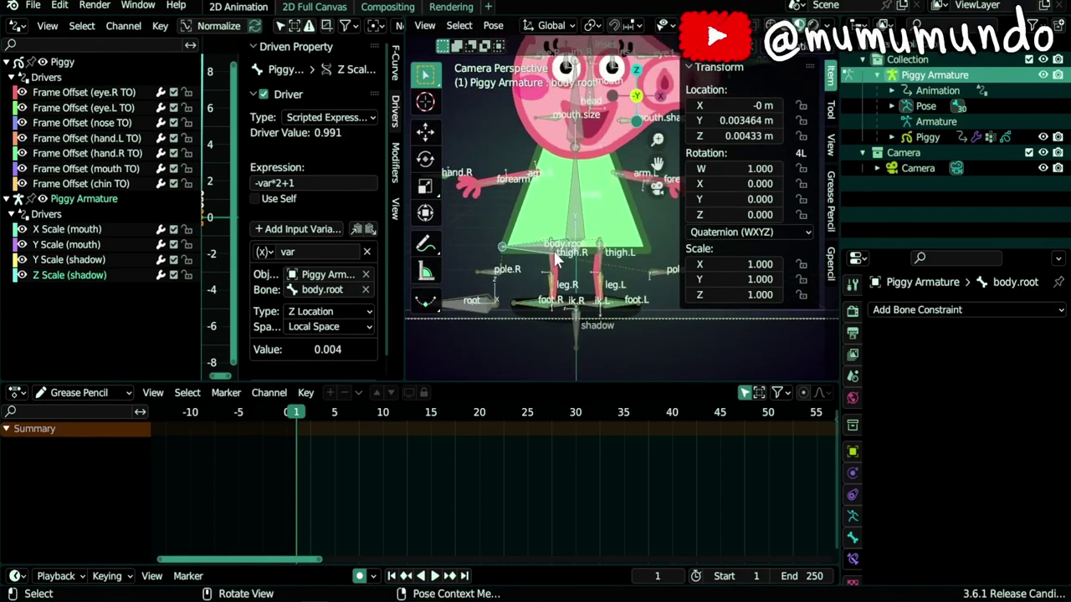
# Step: Raise body.root to about 0.5 m in Z to find where the shadow vanishes, then clear the bone's location
pyautogui.press('g')
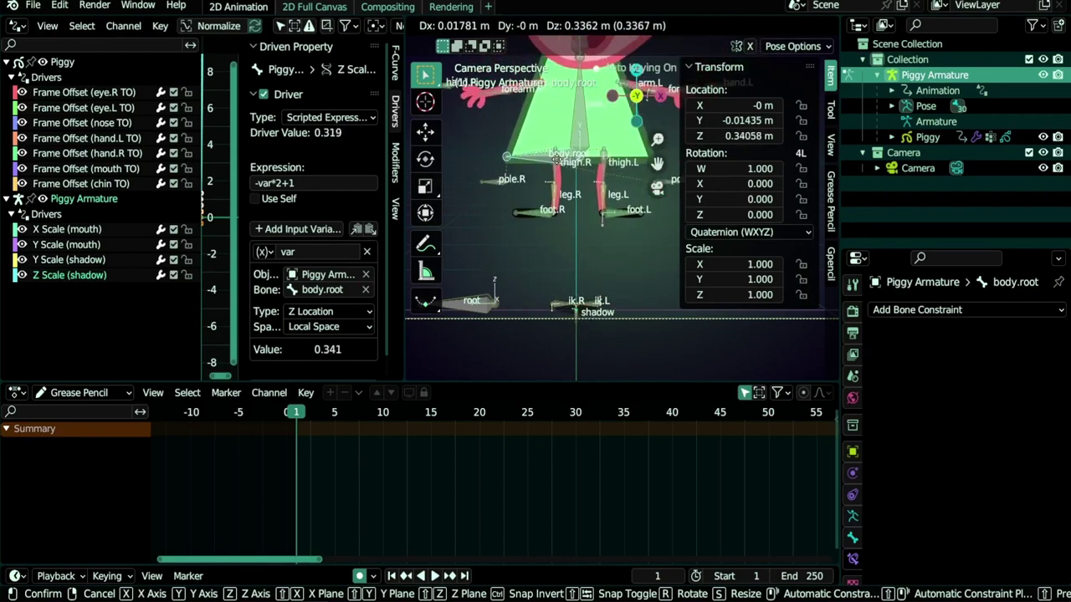
pyautogui.click(557, 160)
pyautogui.keyDown('shift'); pyautogui.moveTo(583, 234); pyautogui.dragTo(583, 270, button='middle'); pyautogui.keyUp('shift')
pyautogui.press('g')
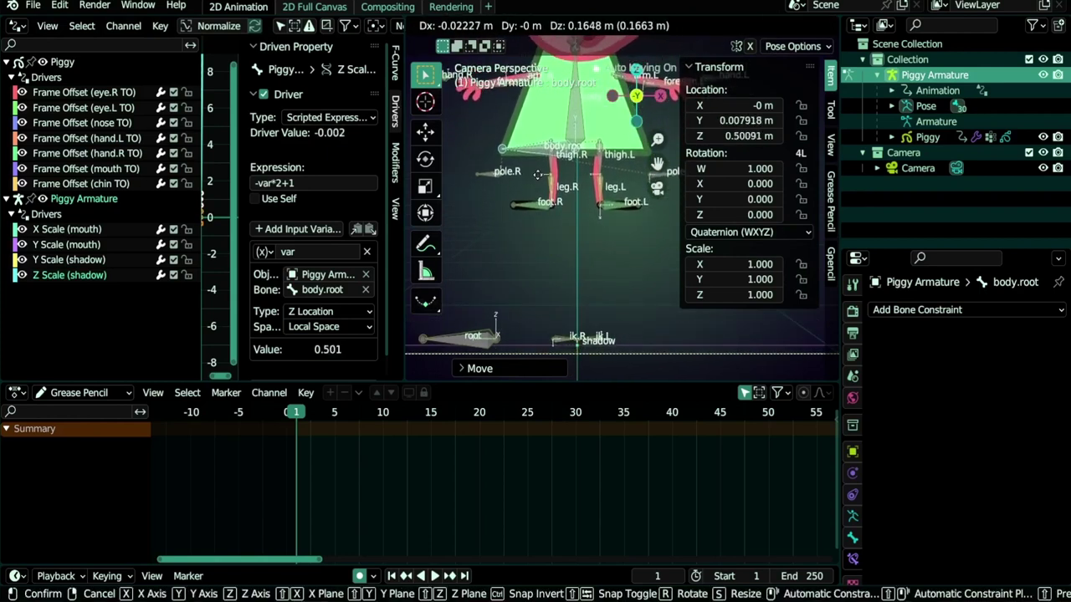
pyautogui.click(538, 174)
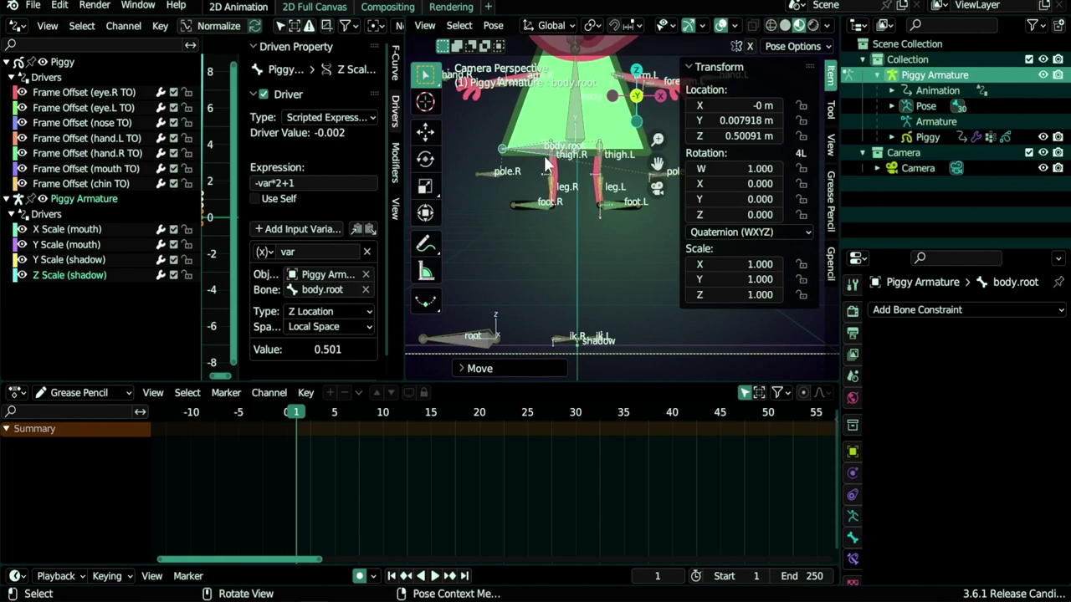
pyautogui.hotkey('alt', 'g')
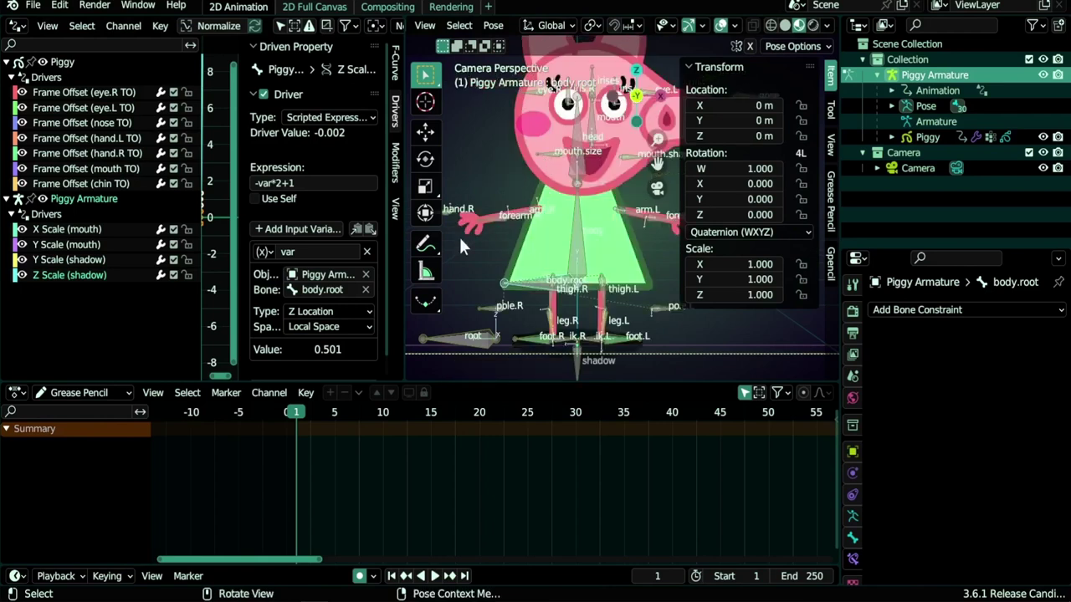
# Step: Set the Z Scale (shadow) driver expression to 1 if var<0 else 0 if var>0.5 else -var*2+1
pyautogui.click(257, 185)
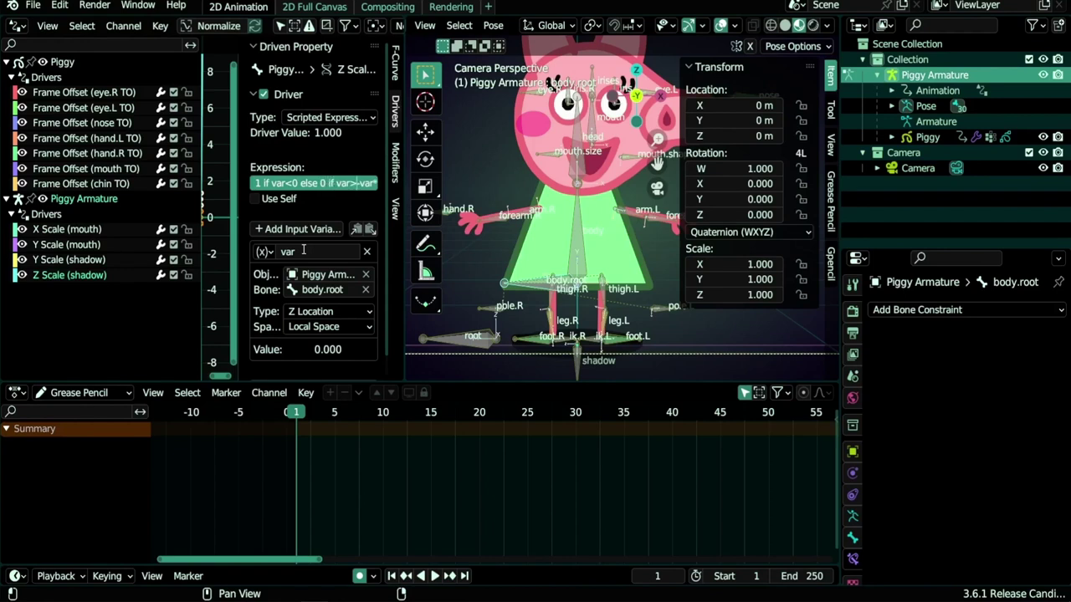
pyautogui.write('0.5')
pyautogui.write(' else')
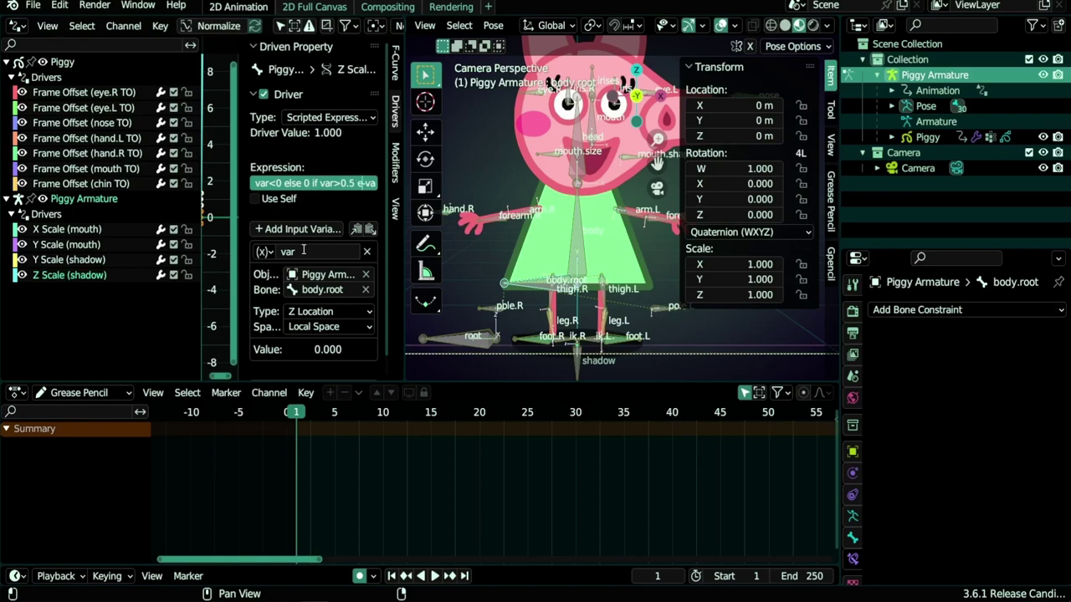
pyautogui.moveTo(338, 181); pyautogui.dragTo(384, 179)
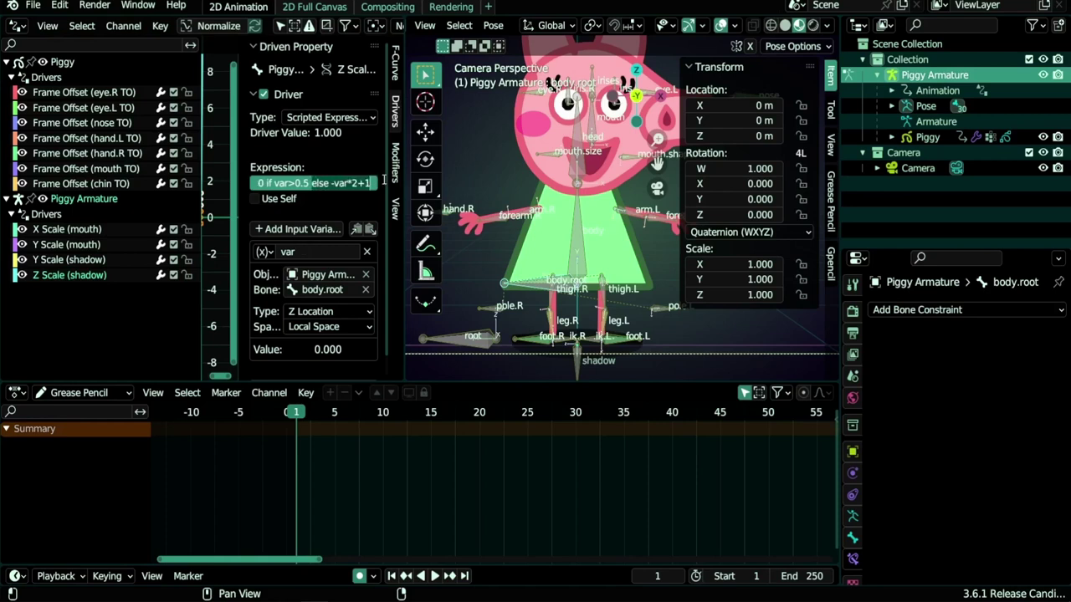
pyautogui.press('Return')
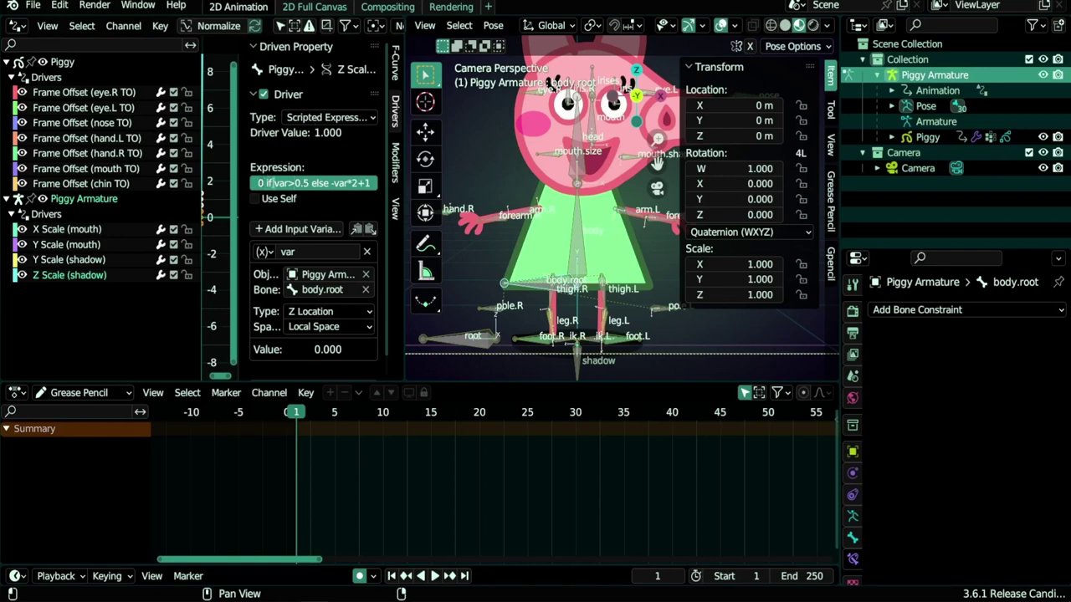
pyautogui.moveTo(273, 183); pyautogui.dragTo(252, 183)
pyautogui.click(255, 183)
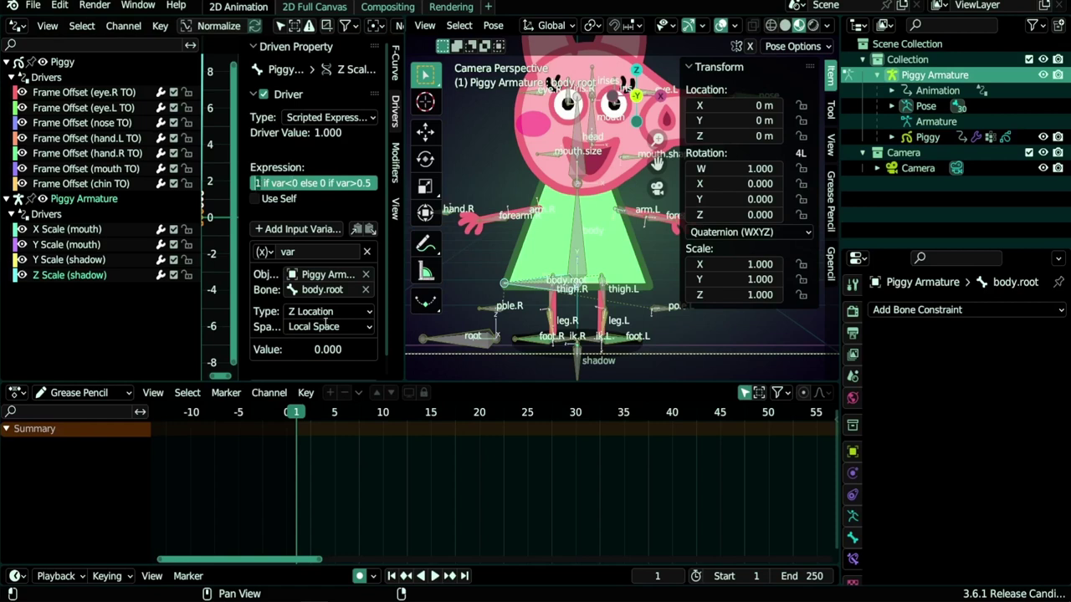
pyautogui.press('Return')
# Step: Test-move body.root below its rest height twice to check the shadow's scaling, cancelling both moves
pyautogui.scroll(3, 562, 339)
pyautogui.keyDown('shift'); pyautogui.moveTo(561, 340); pyautogui.dragTo(593, 237, button='middle'); pyautogui.keyUp('shift')
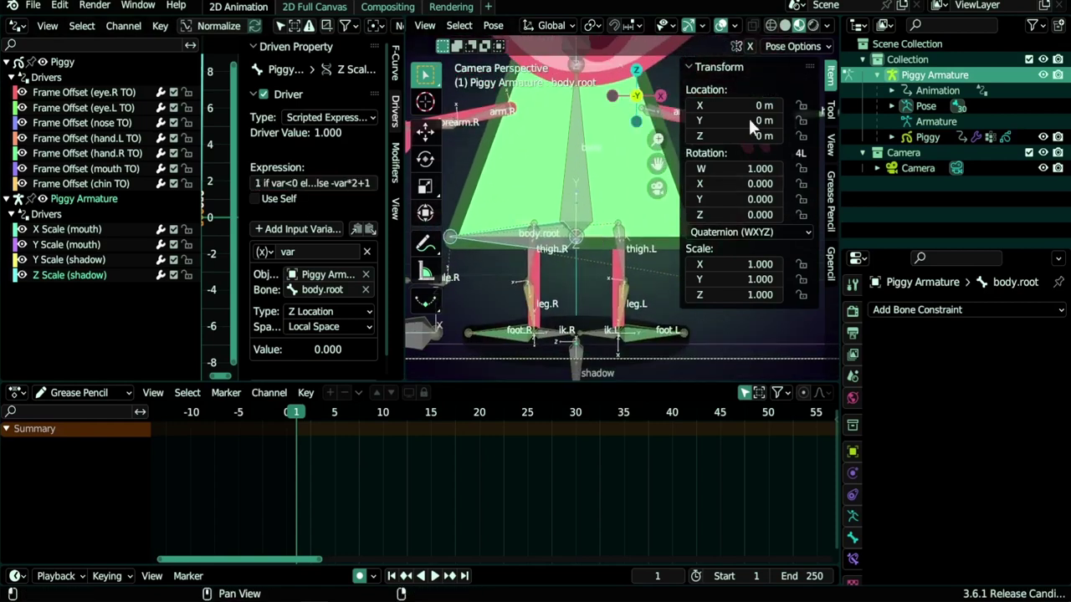
pyautogui.press('n')
pyautogui.press('g')
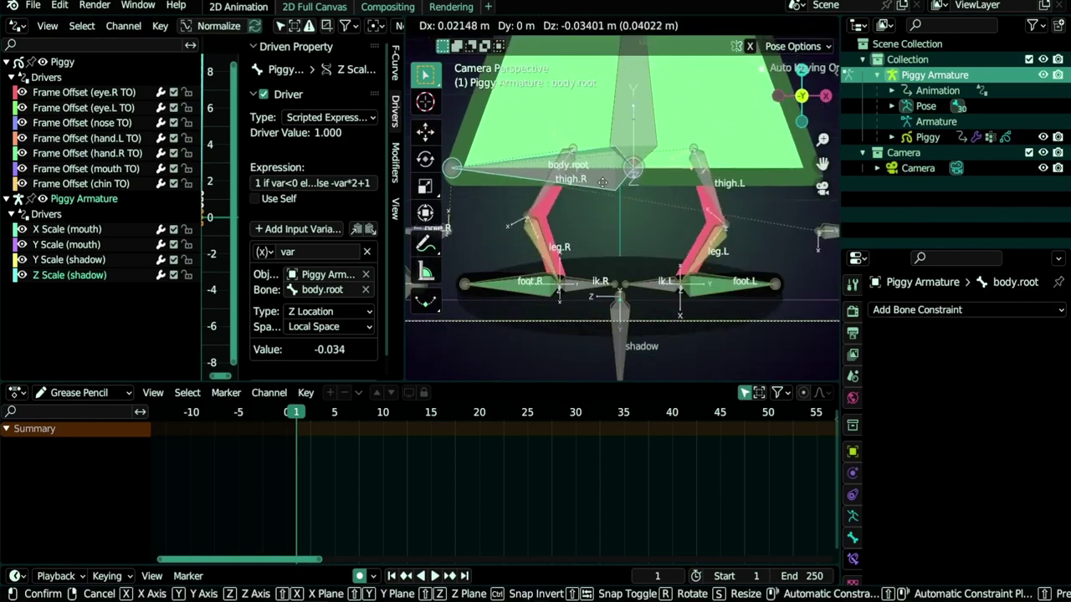
pyautogui.press('Escape')
pyautogui.press('g')
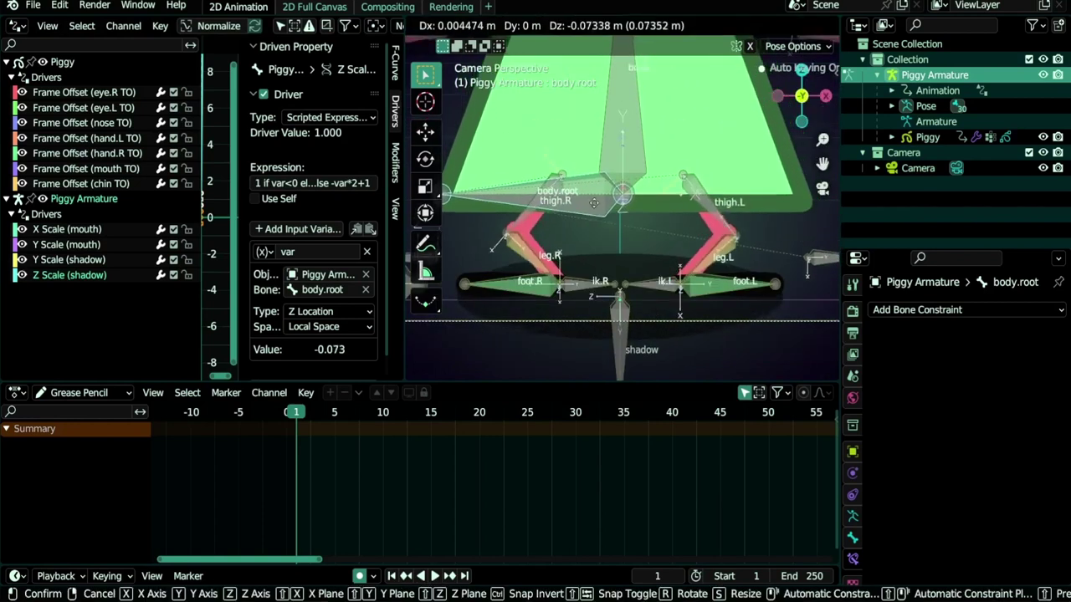
pyautogui.press('Escape')
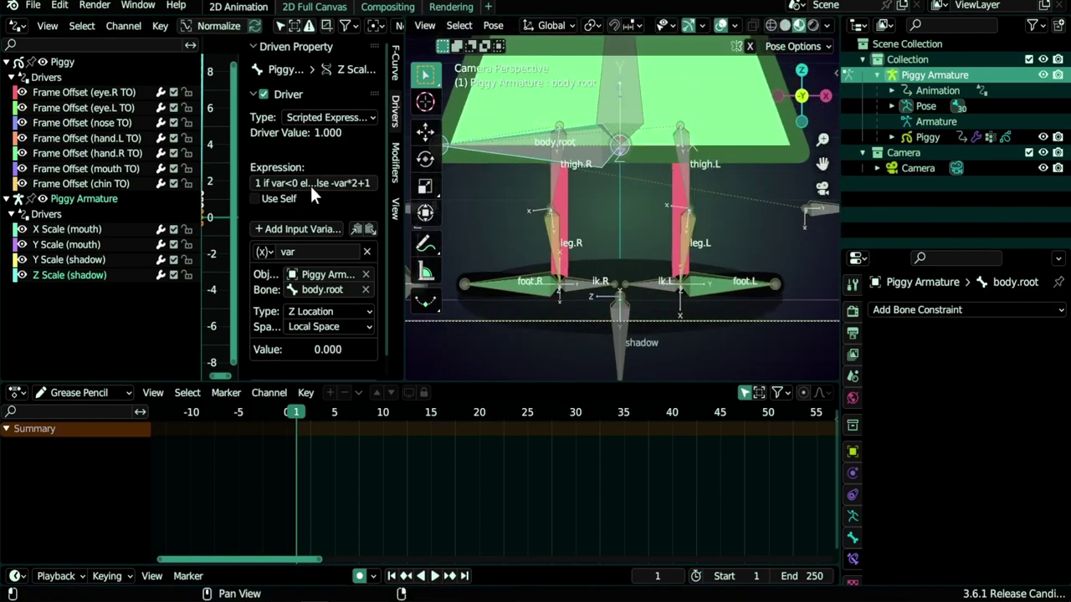
# Step: Copy the Z Scale (shadow) expression into the Y Scale (shadow) driver: 1 if var<0 else 0 if var>0.5 else -var*2+1
pyautogui.click(315, 183)
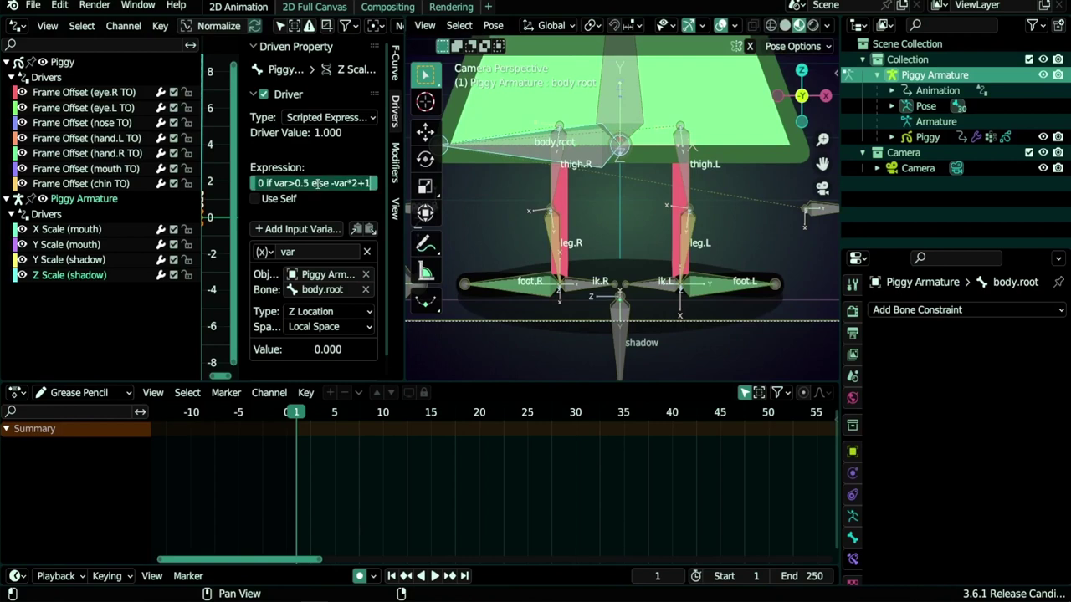
pyautogui.keyDown('shift'); pyautogui.click(83, 260); pyautogui.keyUp('shift')
pyautogui.click(310, 182)
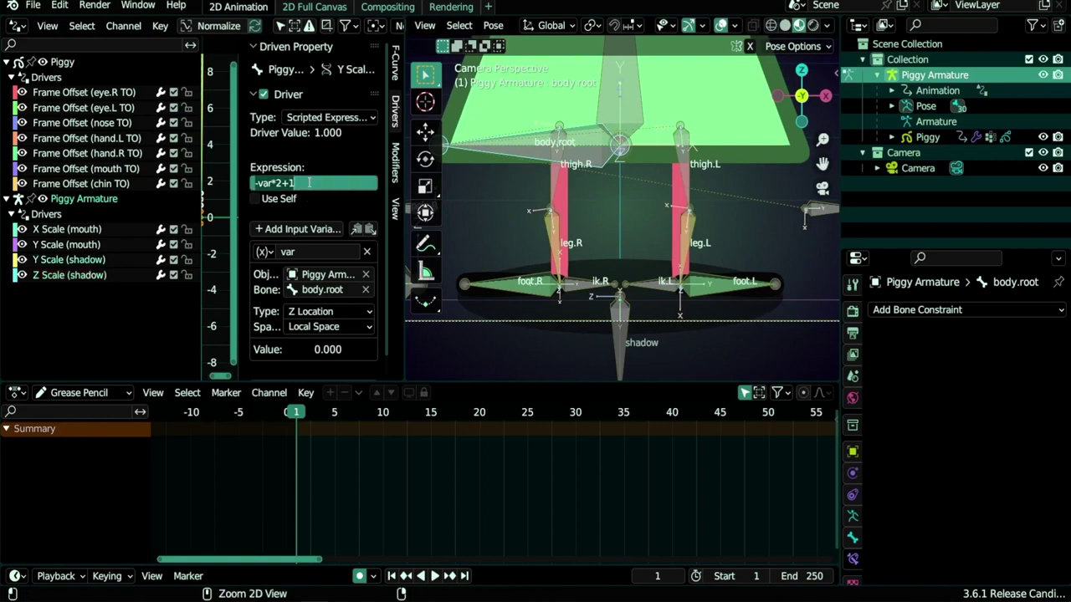
pyautogui.write('1 if var<0 else -var*2+1')
pyautogui.press('Return')
# Step: Test body.root below its rest height, cancel that move, and raise it to about 0.63 m in Z to inspect the shadow
pyautogui.press('g')
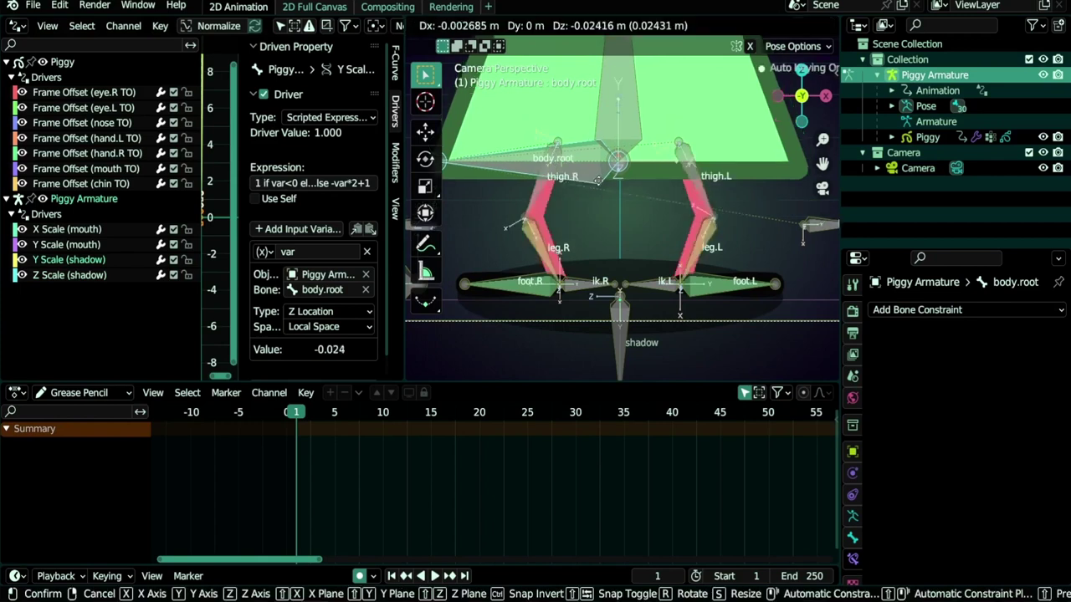
pyautogui.press('Escape')
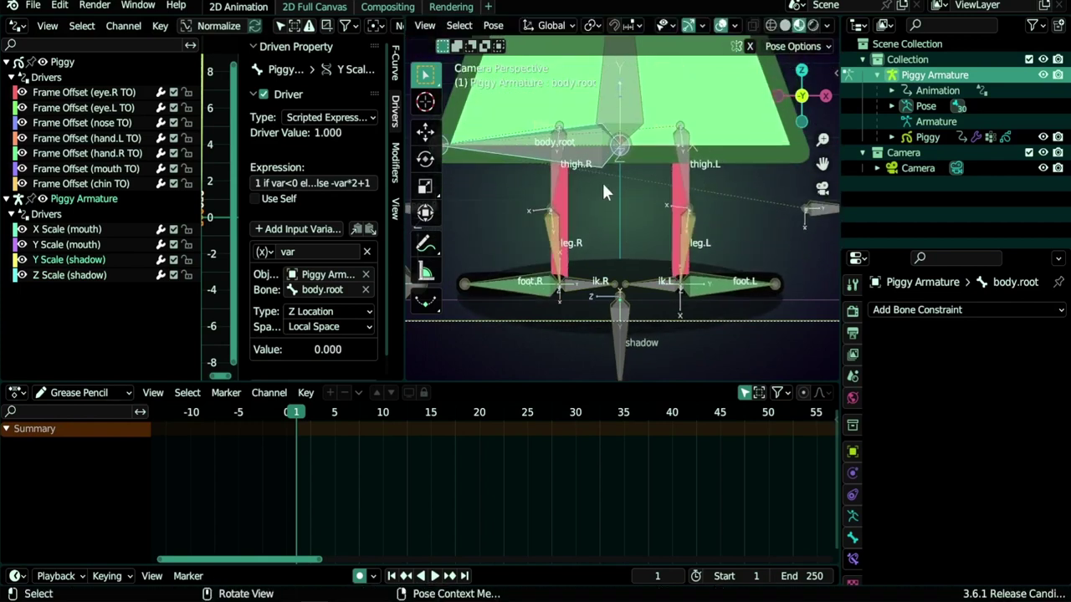
pyautogui.scroll(-5, 603, 184)
pyautogui.keyDown('shift'); pyautogui.moveTo(603, 193); pyautogui.dragTo(584, 290, button='middle'); pyautogui.keyUp('shift')
pyautogui.press('g')
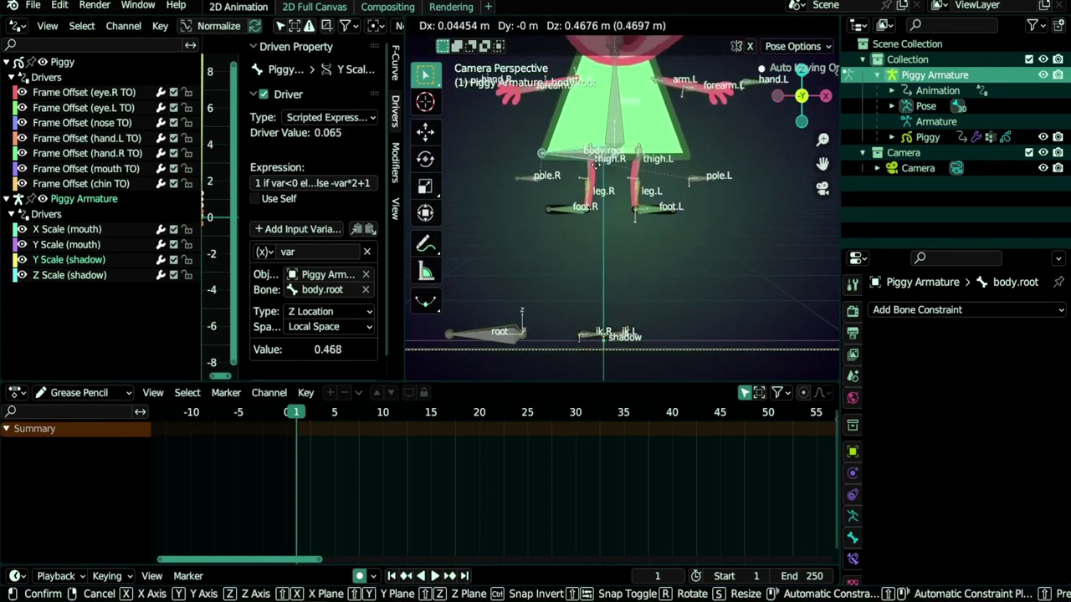
pyautogui.click(595, 125)
pyautogui.scroll(3, 605, 292)
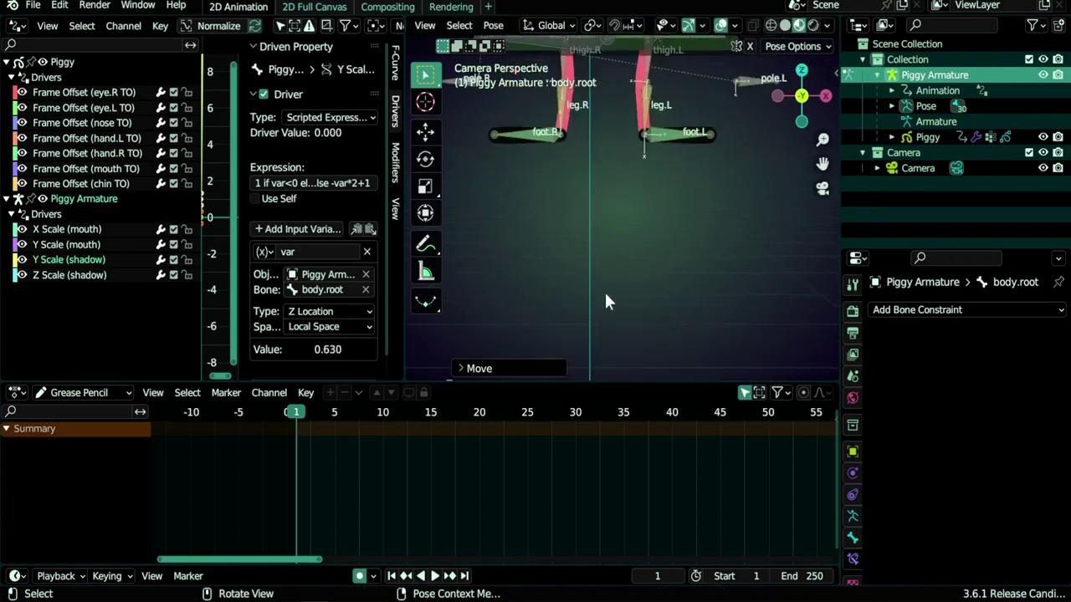
pyautogui.keyDown('shift'); pyautogui.moveTo(604, 291); pyautogui.dragTo(649, 152, button='middle'); pyautogui.keyUp('shift')
pyautogui.scroll(8, 643, 251)
pyautogui.keyDown('shift'); pyautogui.moveTo(694, 323); pyautogui.dragTo(632, 259, button='middle'); pyautogui.keyUp('shift')
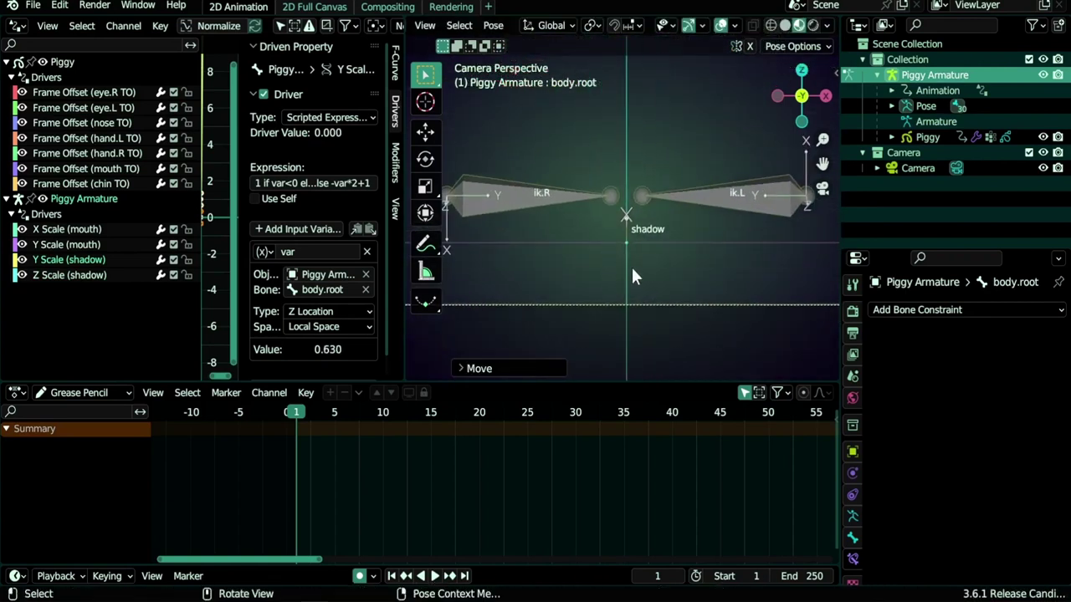
pyautogui.scroll(2, 633, 276)
pyautogui.scroll(-15, 600, 238)
pyautogui.keyDown('shift'); pyautogui.moveTo(608, 161); pyautogui.dragTo(610, 283, button='middle'); pyautogui.keyUp('shift')
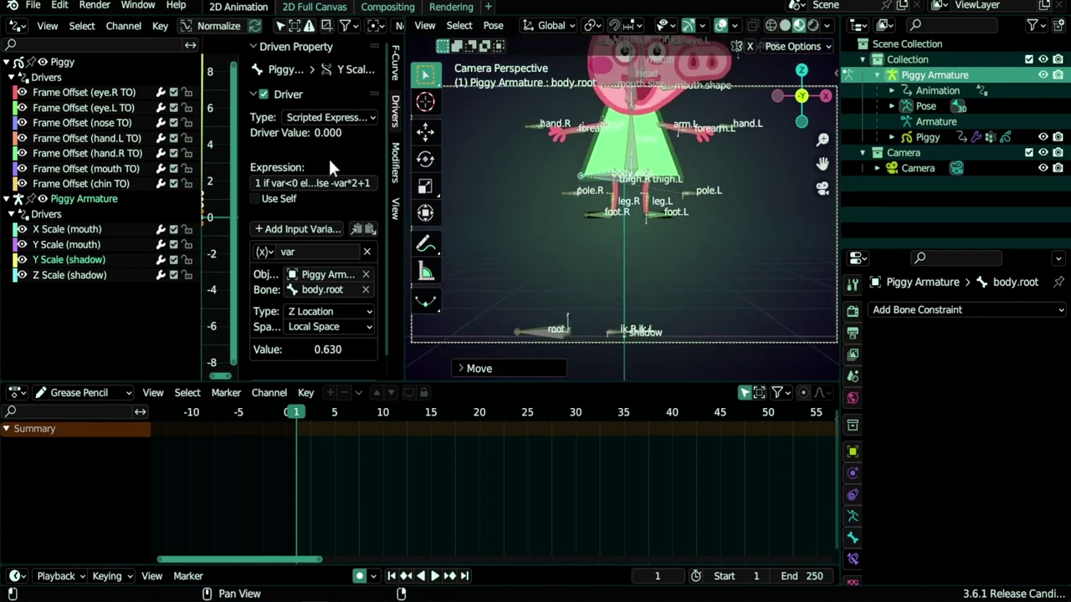
# Step: Lower body.root in two moves to just below its rest height, at about -0.018 m in Z
pyautogui.press('g')
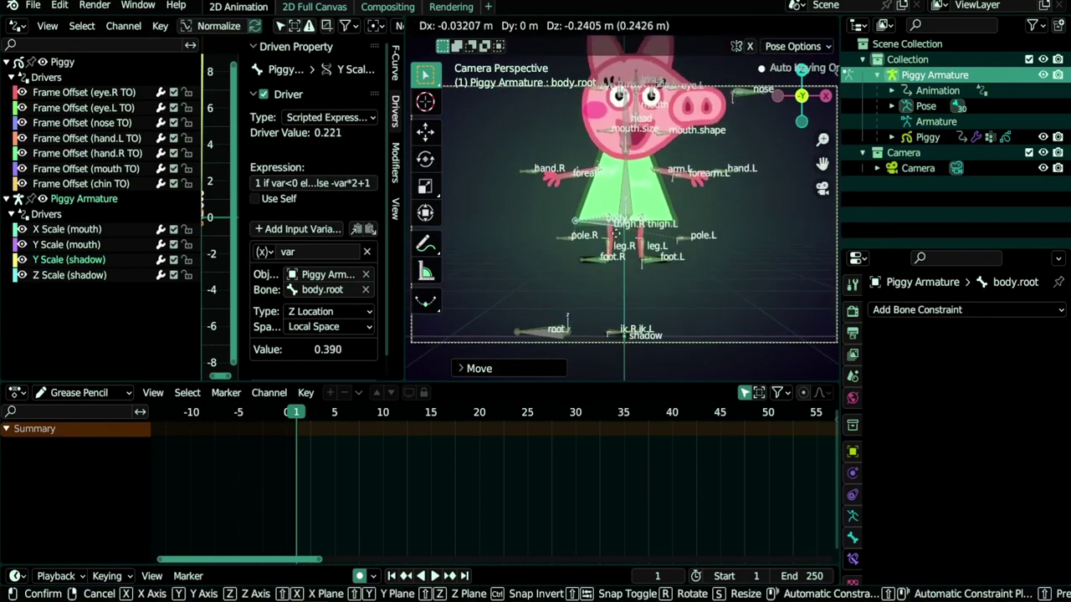
pyautogui.click(614, 203)
pyautogui.press('g')
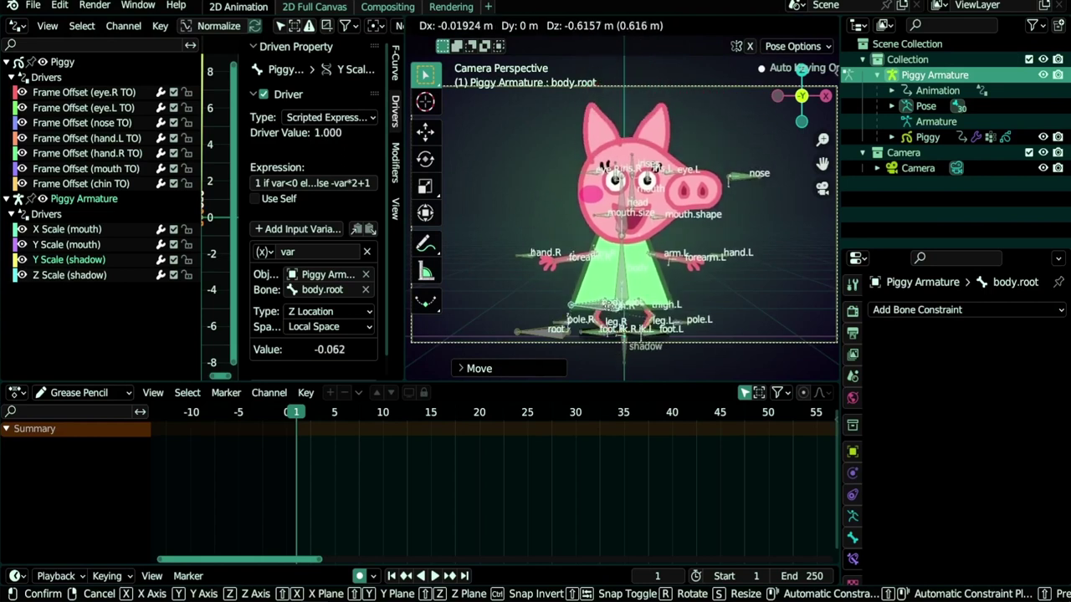
pyautogui.click(610, 298)
# Step: Move the mouth.size bone up and down to test the mouth's opening, leaving it raised
pyautogui.scroll(3, 611, 300)
pyautogui.keyDown('shift'); pyautogui.moveTo(610, 300); pyautogui.dragTo(586, 249, button='middle'); pyautogui.keyUp('shift')
pyautogui.scroll(1, 585, 249)
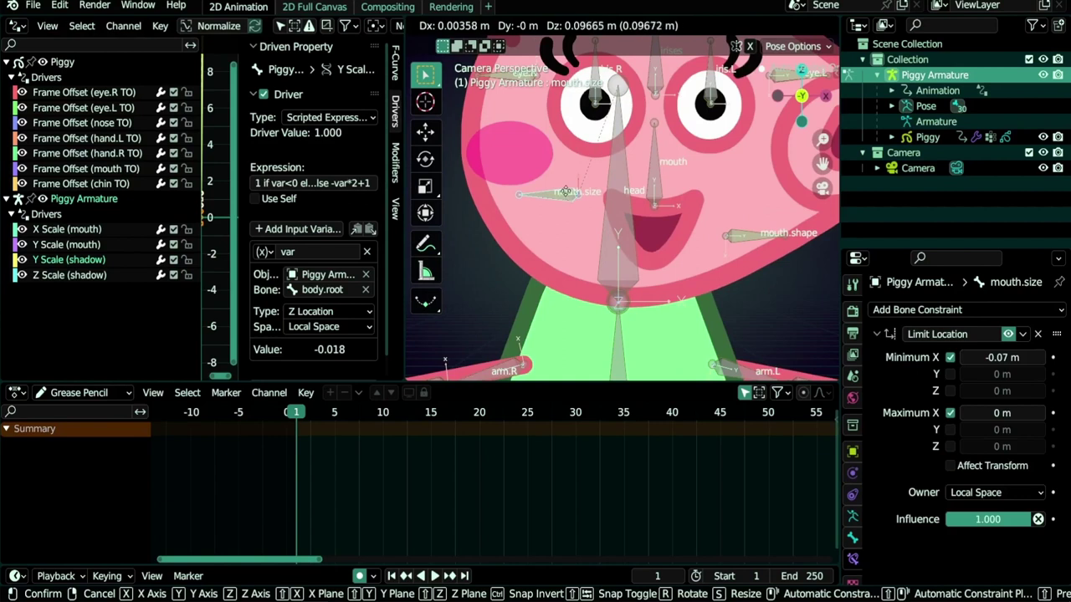
pyautogui.click(566, 191)
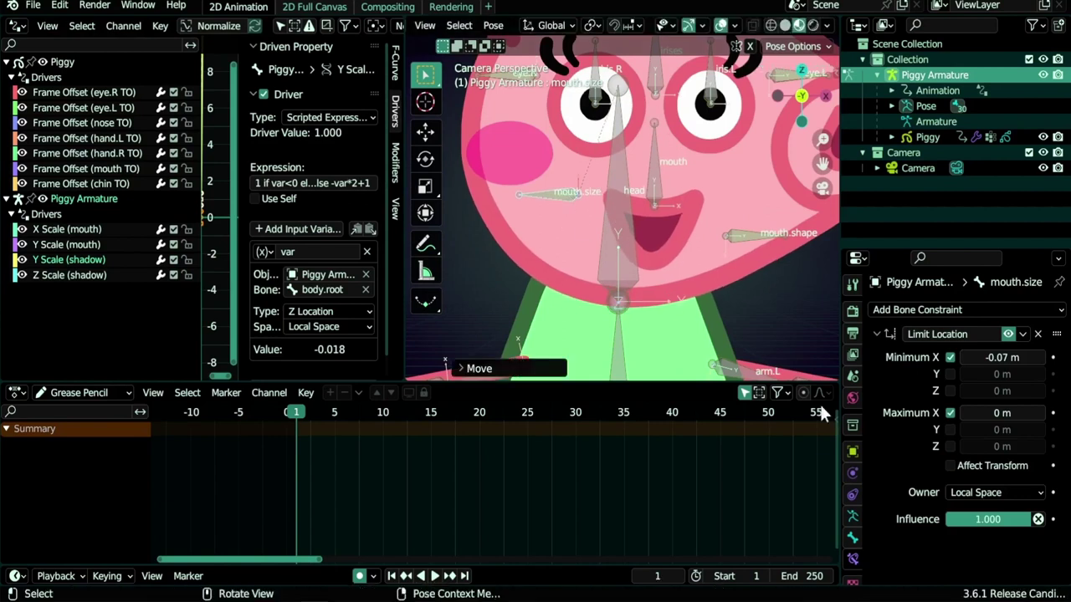
pyautogui.press('g')
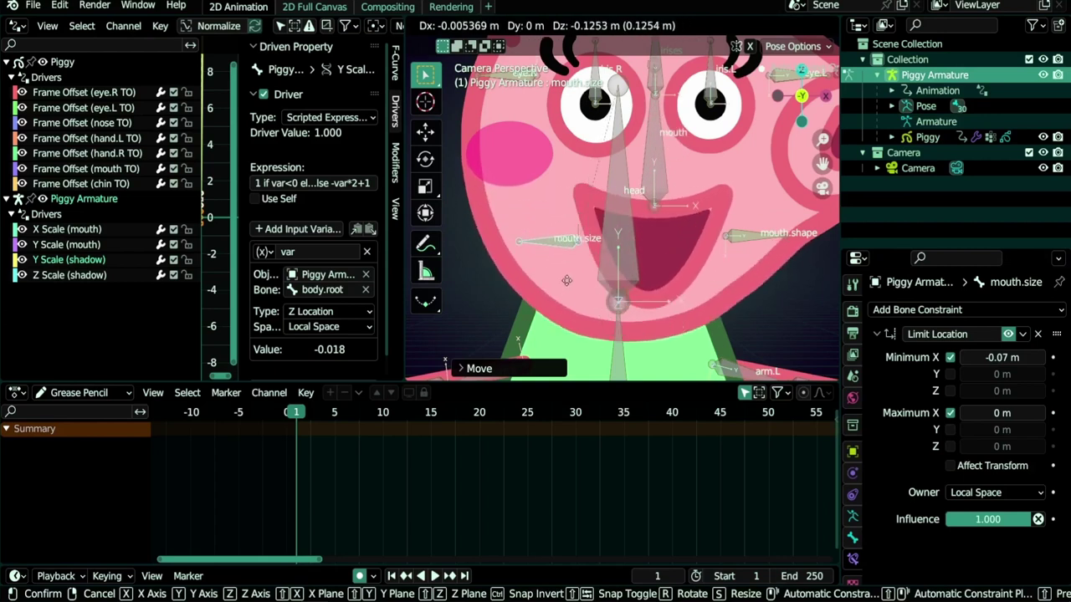
pyautogui.click(557, 134)
# Step: Try a small downward move of body.root, cancel it and undo the bone selection
pyautogui.scroll(-4, 557, 134)
pyautogui.click(574, 284)
pyautogui.press('g')
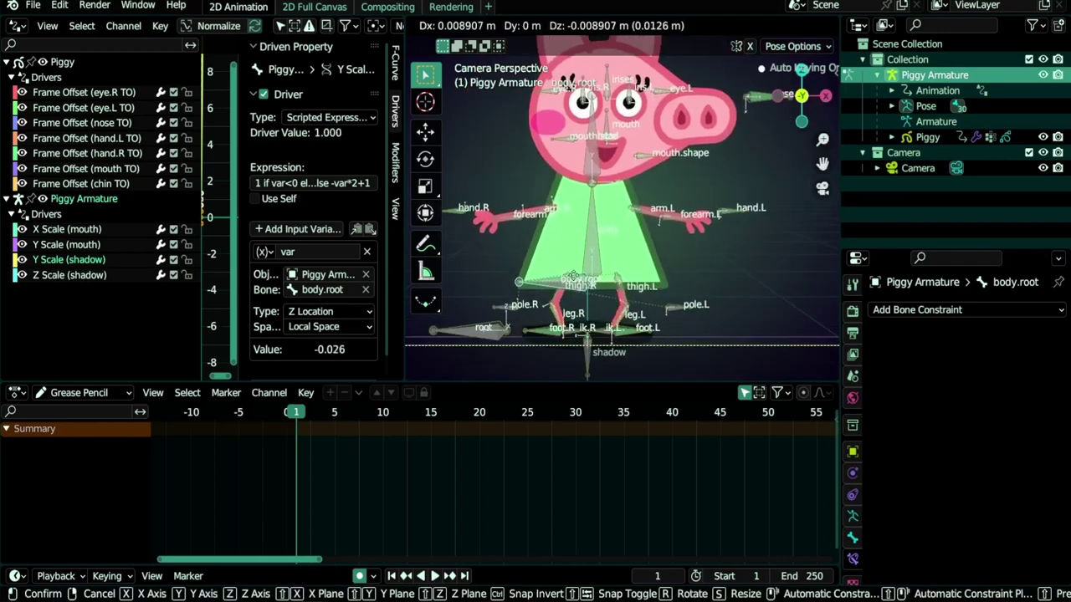
pyautogui.rightClick(574, 331)
pyautogui.hotkey('ctrl', 'z')
# Step: Move body.root sideways to compare it with the shadow, leaving it at about -0.014 m in Z, and cancel a further test move
pyautogui.scroll(2, 575, 342)
pyautogui.moveTo(575, 342)
pyautogui.keyDown('shift'); pyautogui.mouseDown(button='middle')
pyautogui.moveTo(602, 312)
pyautogui.moveTo(583, 332)
pyautogui.mouseUp(button='middle'); pyautogui.keyUp('shift')
pyautogui.scroll(1, 568, 342)
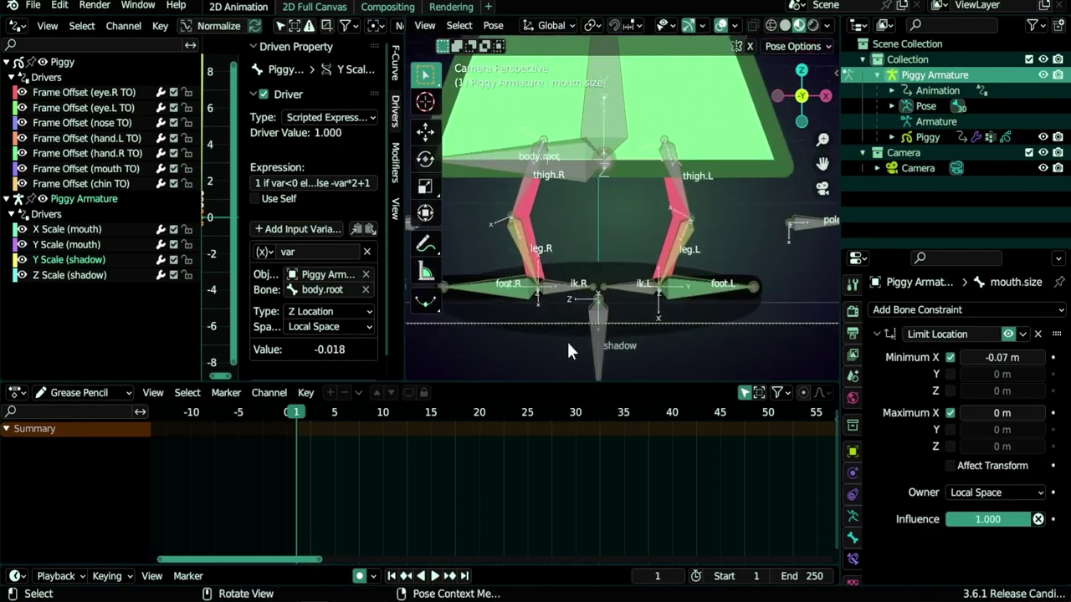
pyautogui.click(591, 169)
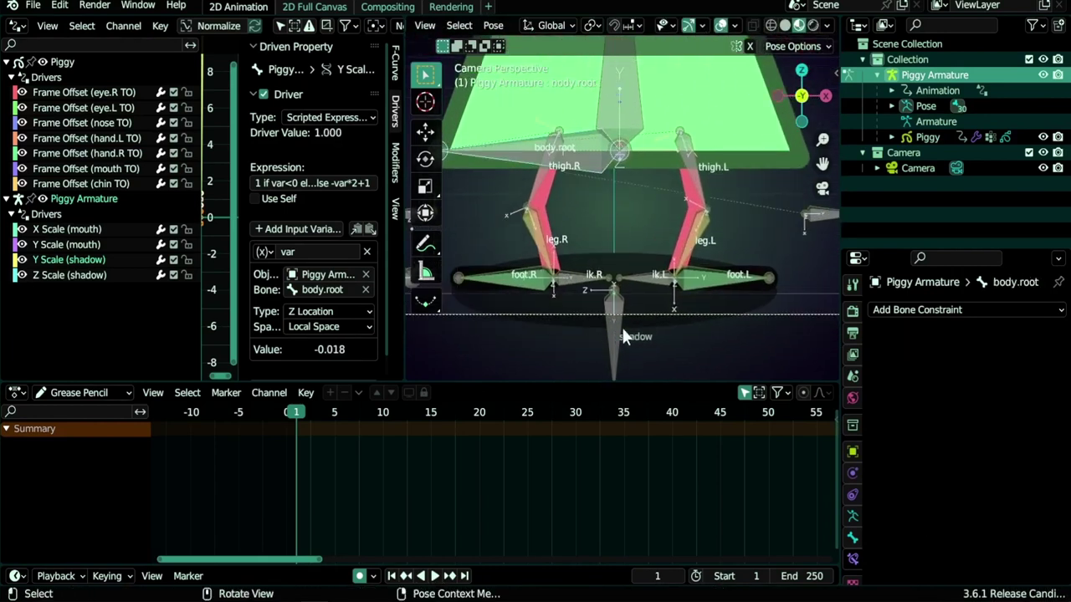
pyautogui.click(623, 329)
pyautogui.click(580, 163)
pyautogui.press('g')
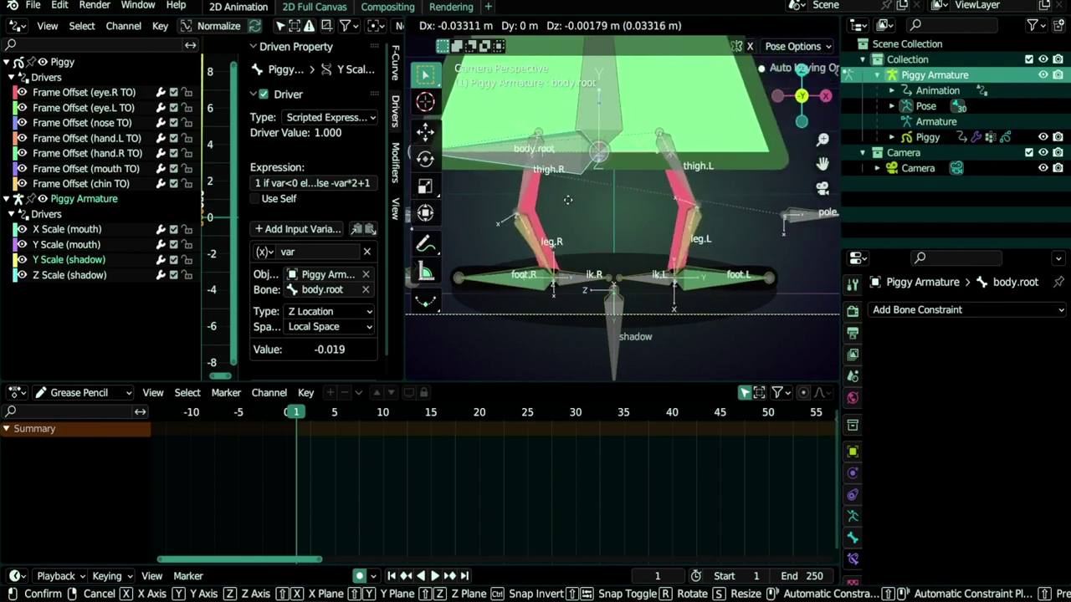
pyautogui.click(561, 134)
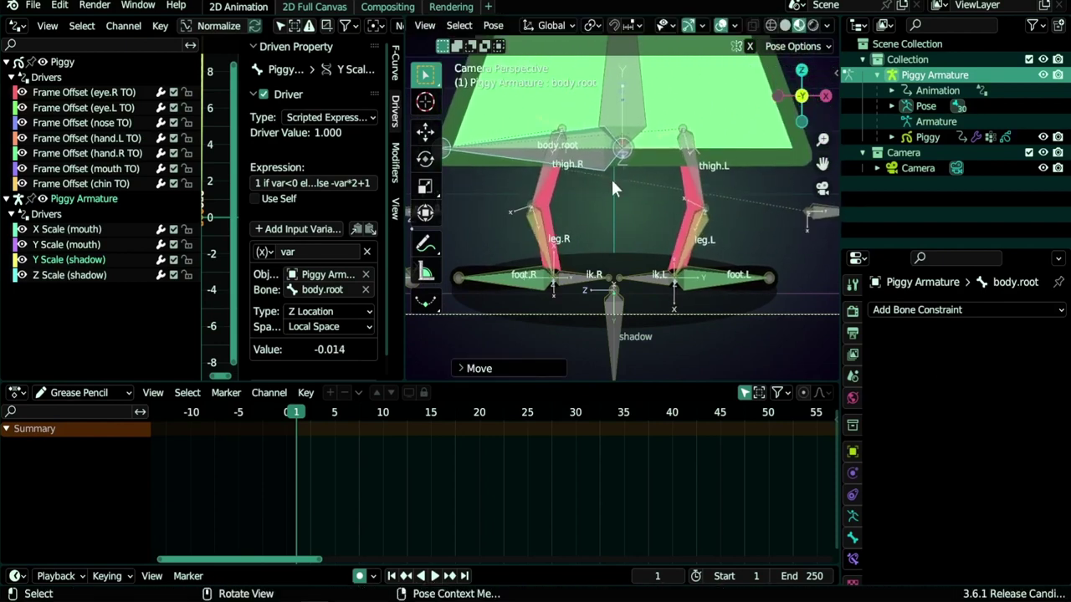
pyautogui.press('g')
pyautogui.rightClick(583, 191)
pyautogui.scroll(-2, 579, 190)
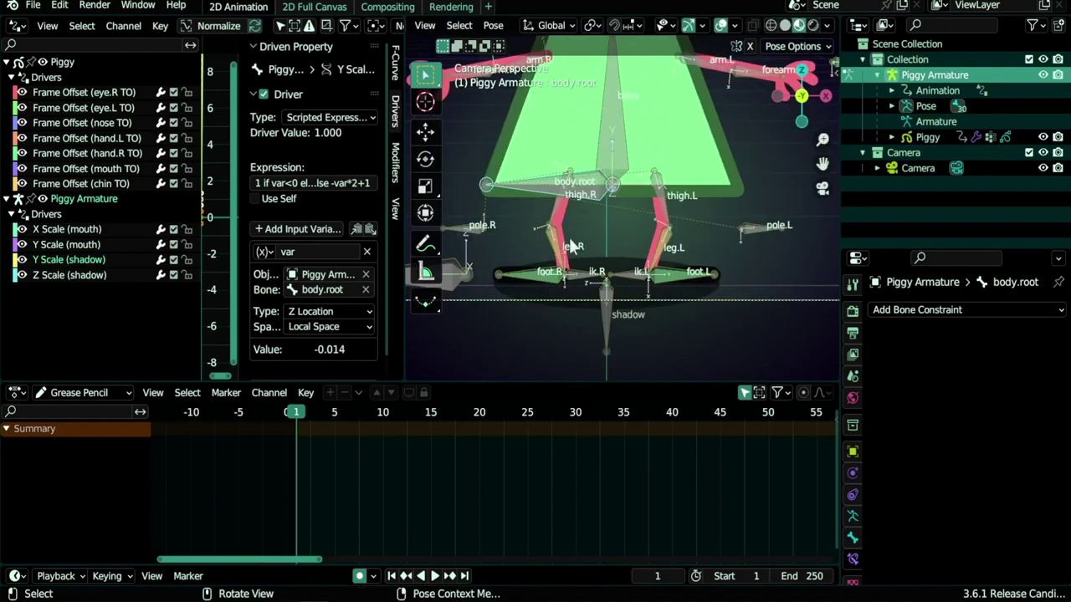
# Step: Add a Copy Location constraint to the shadow bone targeting body.root, limited to the X axis
pyautogui.keyDown('shift'); pyautogui.click(603, 306); pyautogui.keyUp('shift')
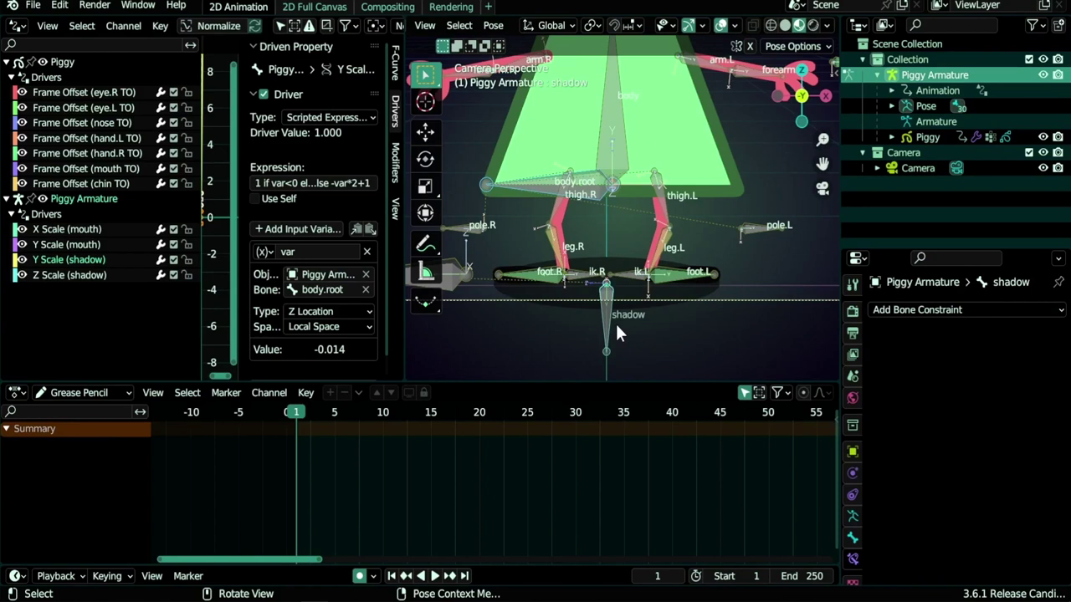
pyautogui.hotkey('shift', 'ctrl', 'c')
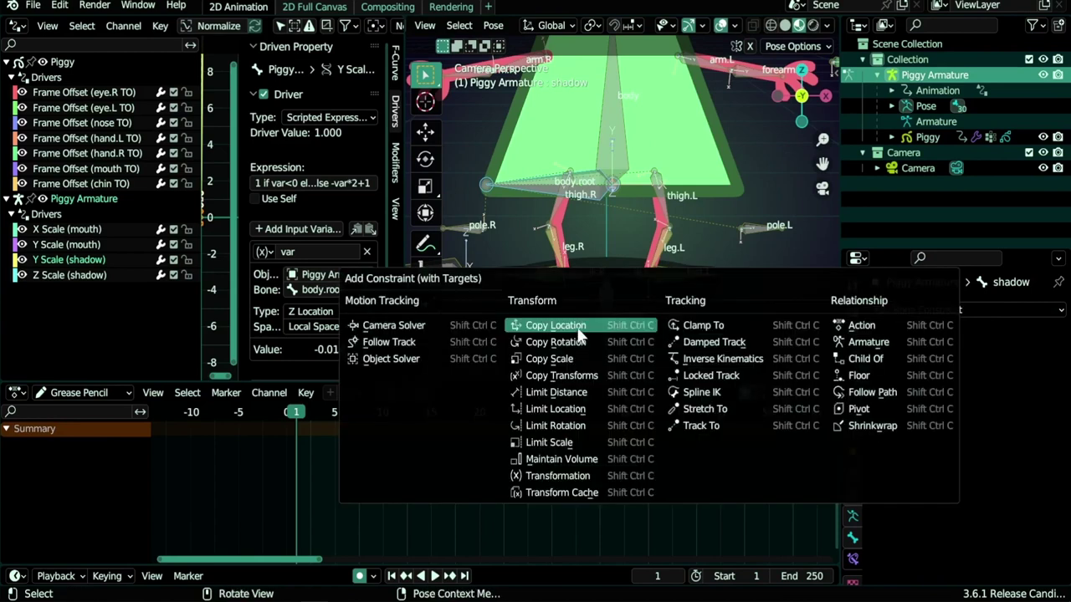
pyautogui.click(586, 328)
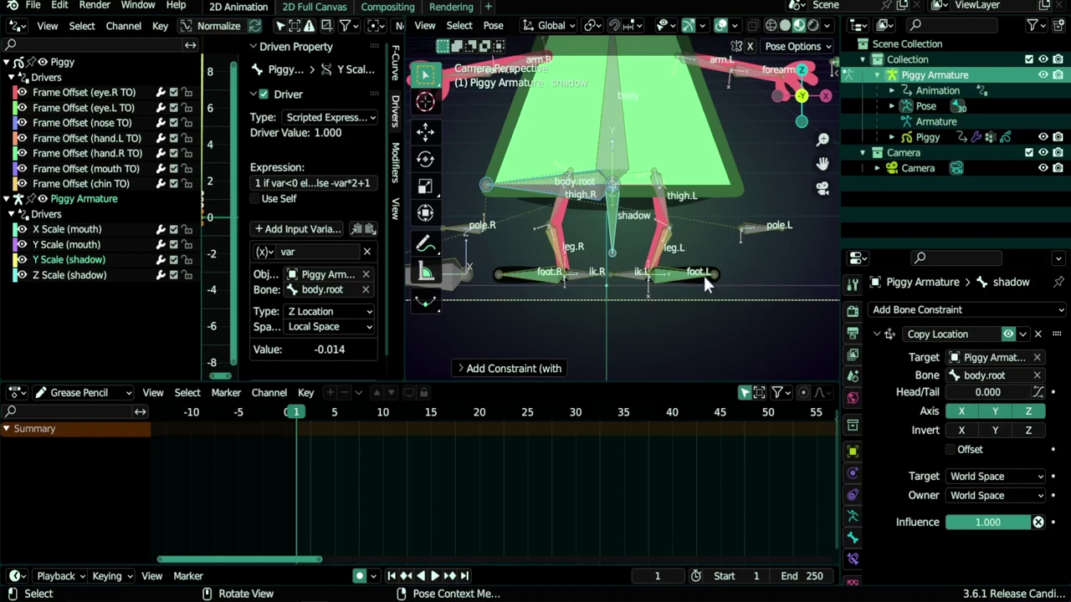
pyautogui.click(998, 411)
pyautogui.click(1039, 410)
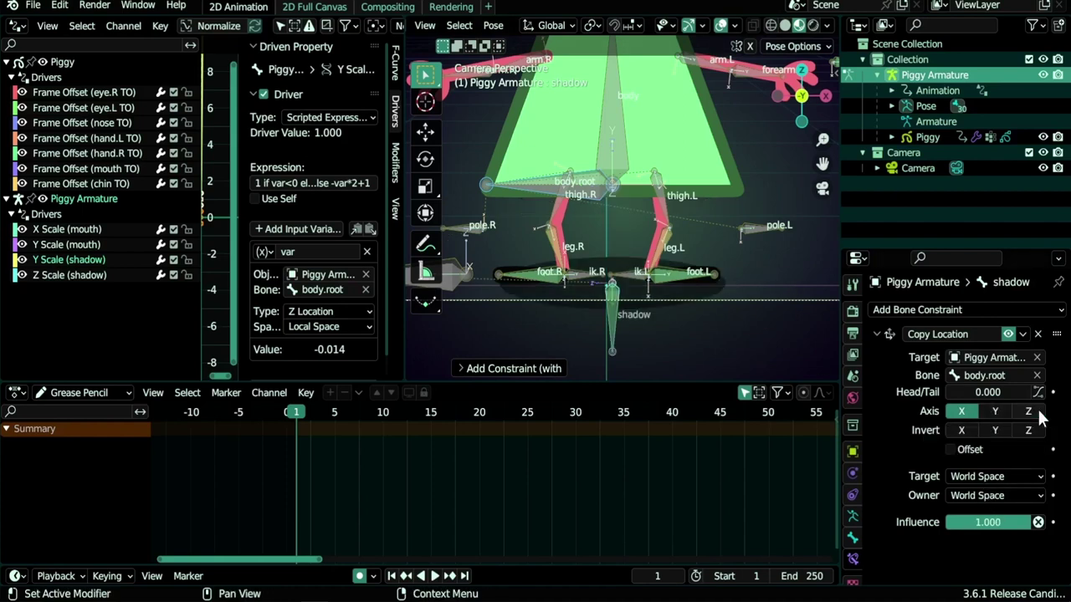
# Step: Test-move the body bone to check whether the shadow follows it, and return it to its place
pyautogui.click(552, 193)
pyautogui.press('g')
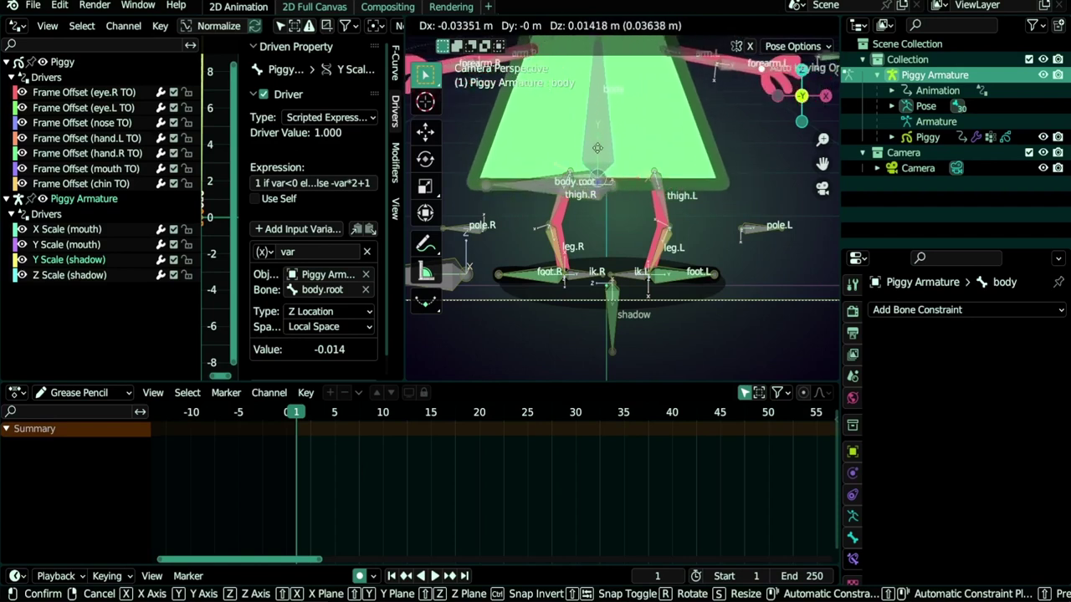
pyautogui.click(615, 170)
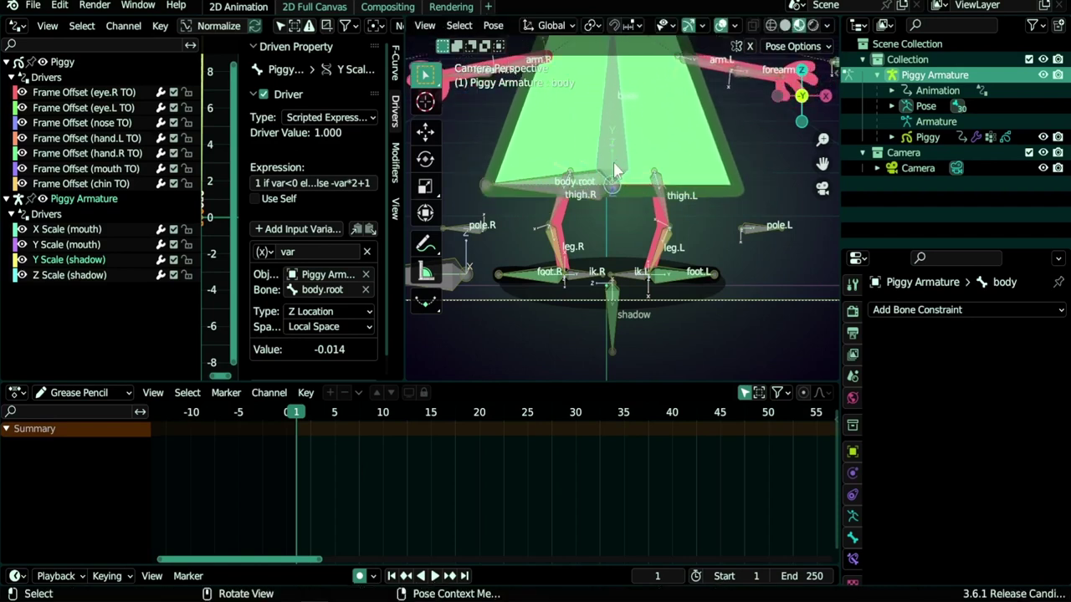
# Step: Change the target bone of the shadow bone's Copy Location constraint to body
pyautogui.click(614, 322)
pyautogui.click(995, 377)
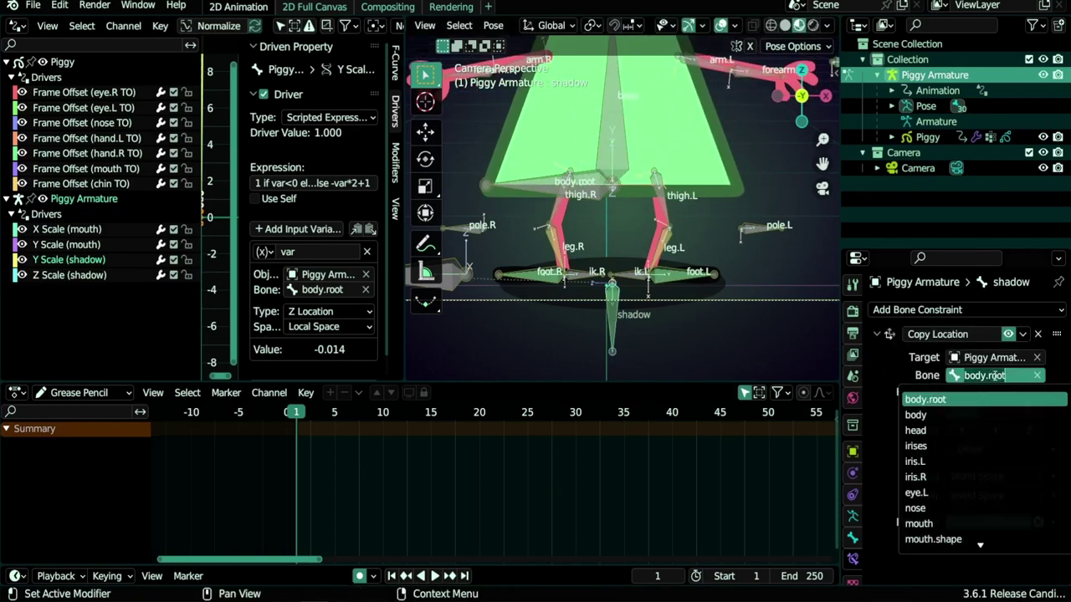
pyautogui.click(920, 415)
# Step: Test-move the body.root and body bones to check how the shadow follows its new target, and cancel
pyautogui.click(548, 194)
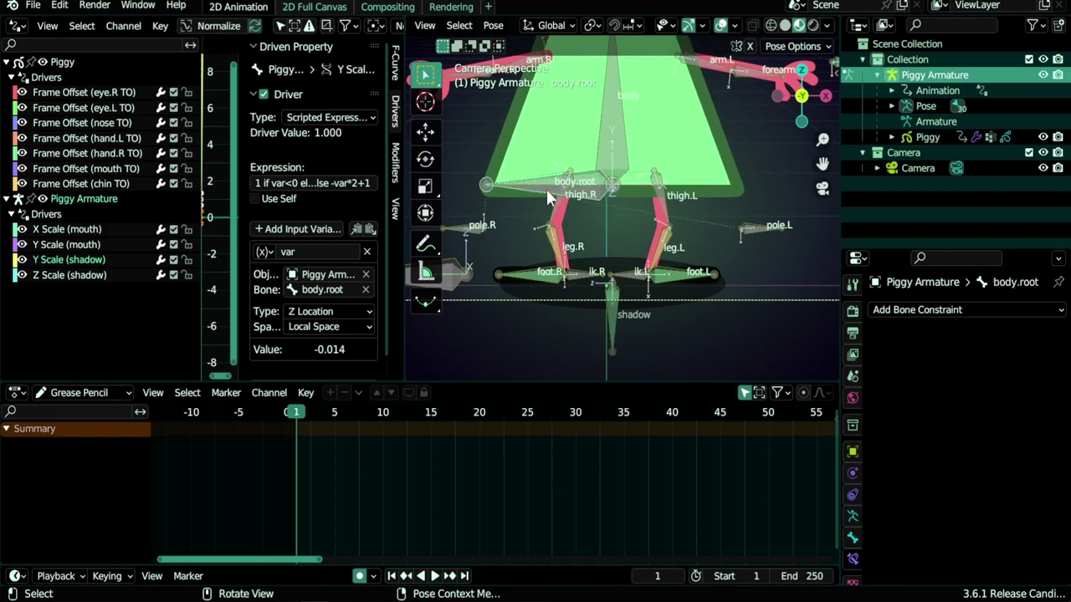
pyautogui.press('g')
pyautogui.click(555, 220)
pyautogui.press('g')
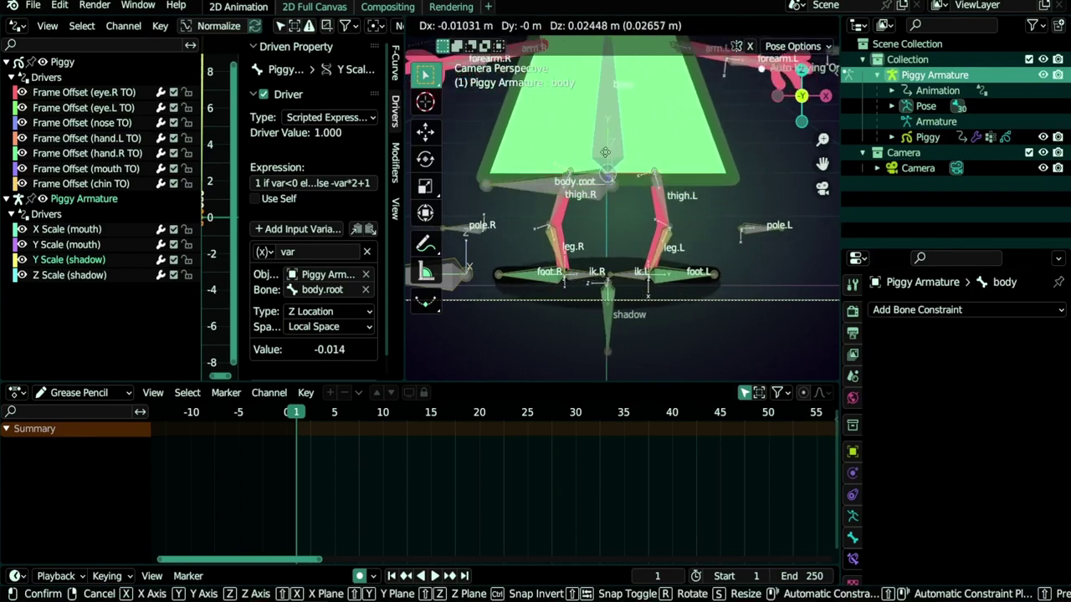
pyautogui.rightClick(604, 170)
# Step: Test-rotate arm.L and forearm.L to check how the left arm bends, and restore its pose
pyautogui.scroll(-5, 606, 171)
pyautogui.keyDown('shift'); pyautogui.moveTo(609, 169); pyautogui.dragTo(612, 247, button='middle'); pyautogui.keyUp('shift')
pyautogui.scroll(2, 589, 251)
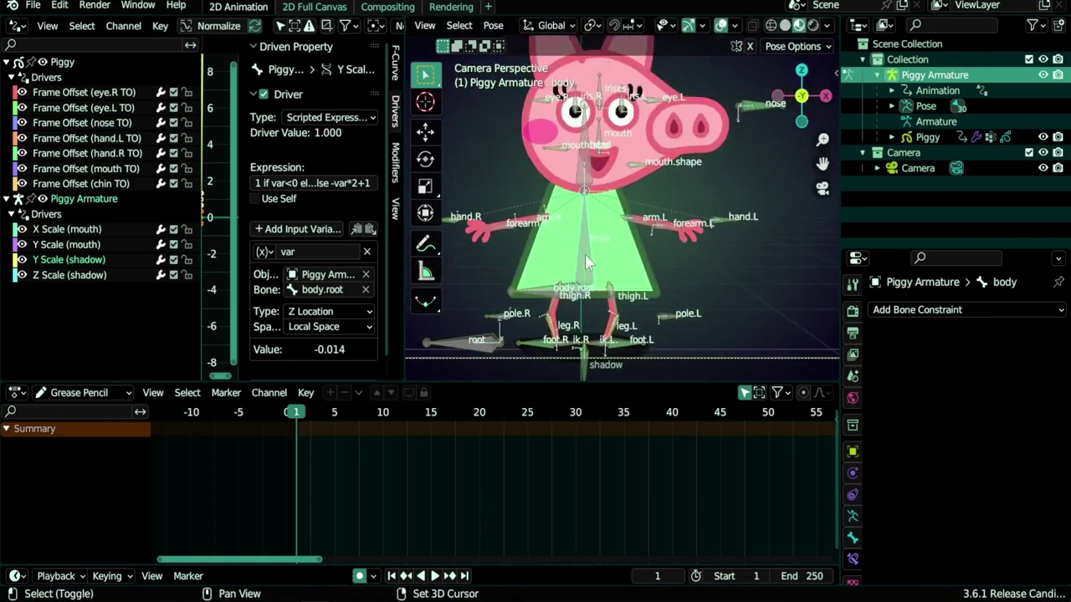
pyautogui.click(679, 204)
pyautogui.press('r')
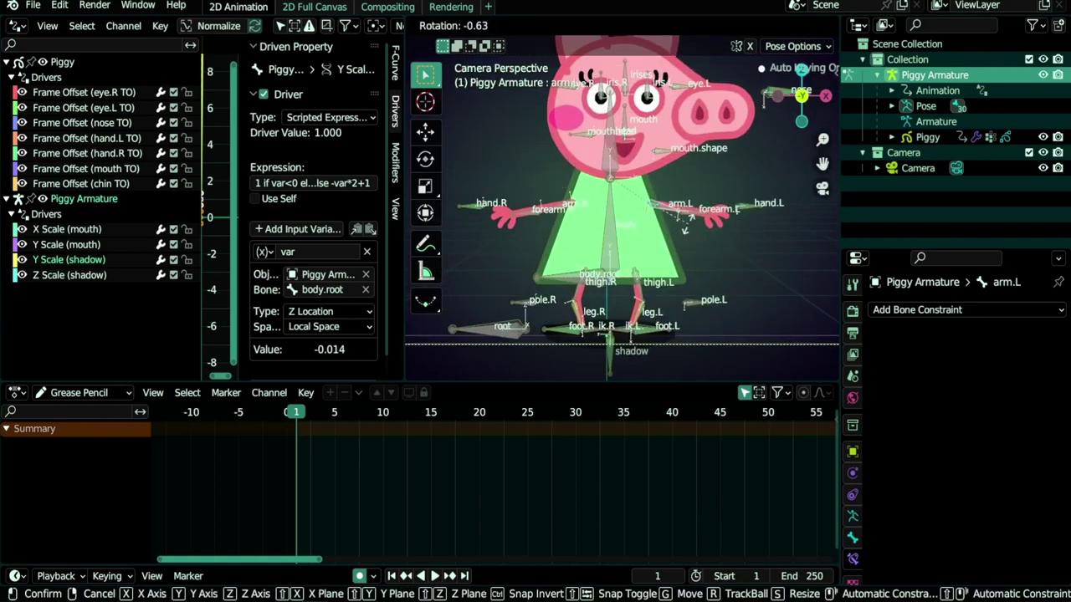
pyautogui.click(680, 247)
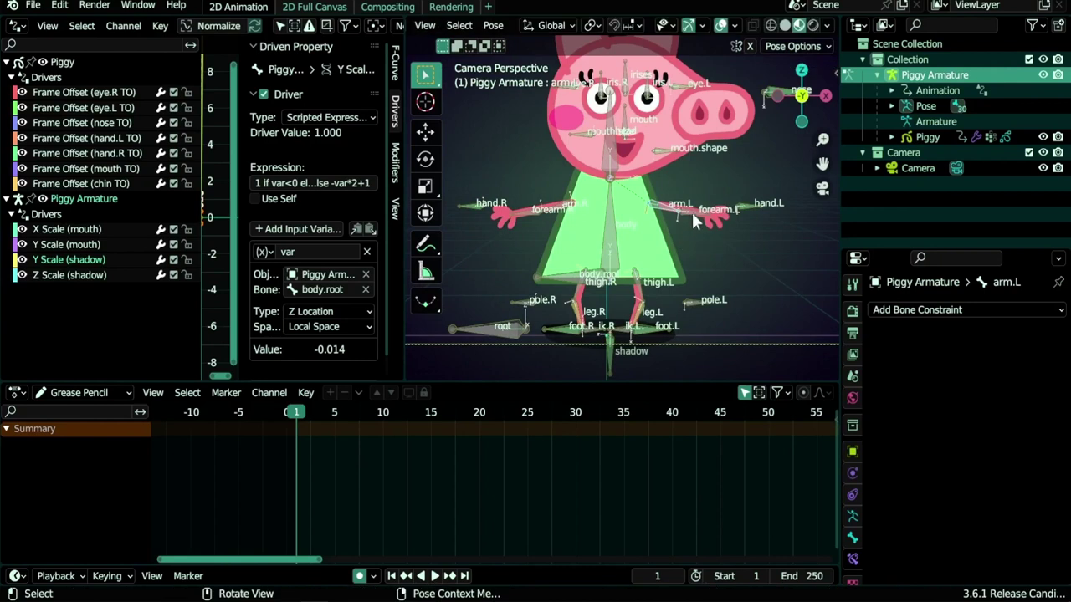
pyautogui.click(692, 244)
pyautogui.press('r')
pyautogui.click(707, 222)
# Step: Test-move hand.L downward to cycle through the left hand drawings, and cancel
pyautogui.scroll(2, 707, 222)
pyautogui.click(713, 233)
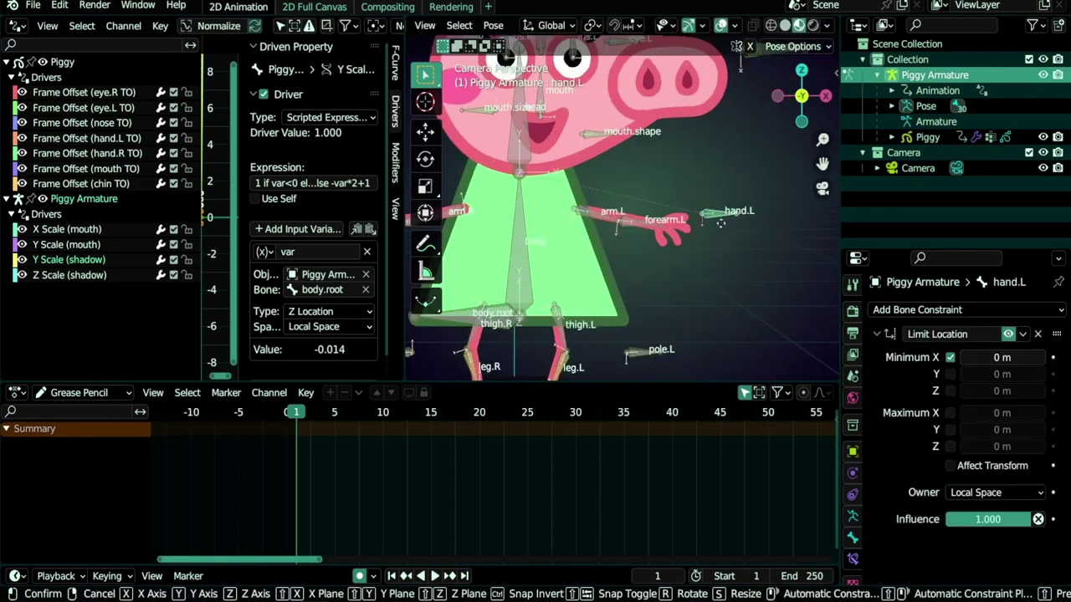
pyautogui.press('g')
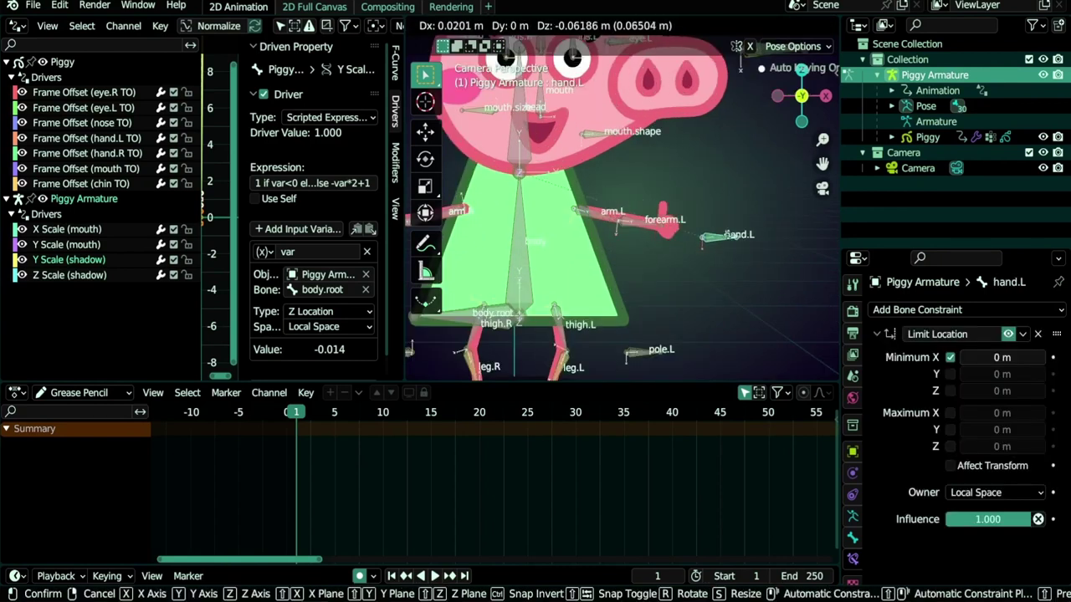
pyautogui.rightClick(729, 237)
# Step: Rotate arm.R down beside the dress and bend forearm.R outward and up at the elbow
pyautogui.keyDown('shift'); pyautogui.moveTo(507, 277); pyautogui.dragTo(678, 256, button='middle'); pyautogui.keyUp('shift')
pyautogui.click(616, 198)
pyautogui.press('r')
pyautogui.click(624, 247)
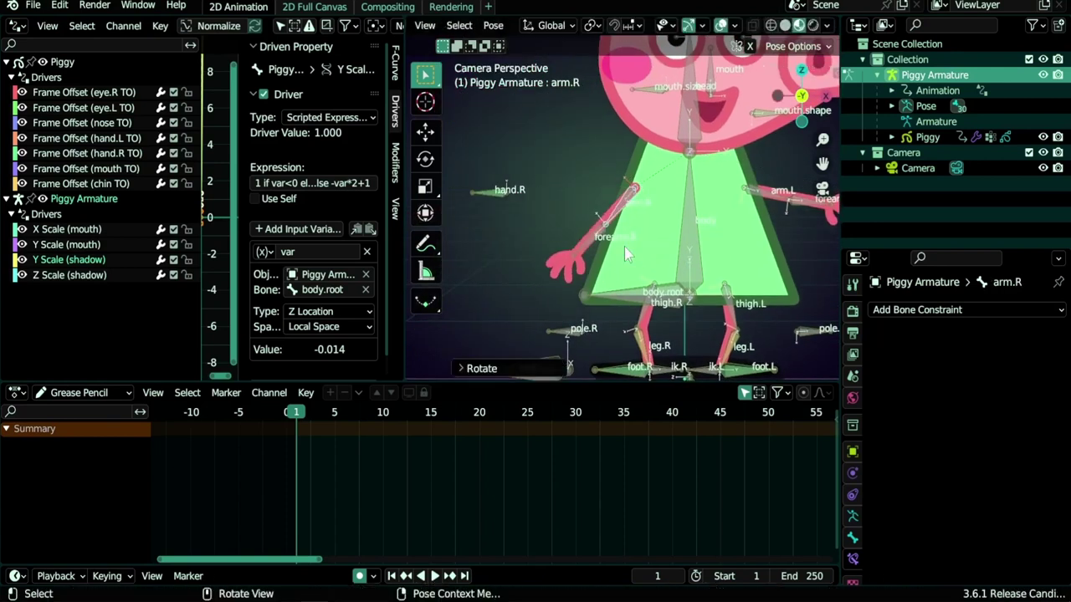
pyautogui.click(577, 240)
pyautogui.press('r')
pyautogui.rightClick(597, 264)
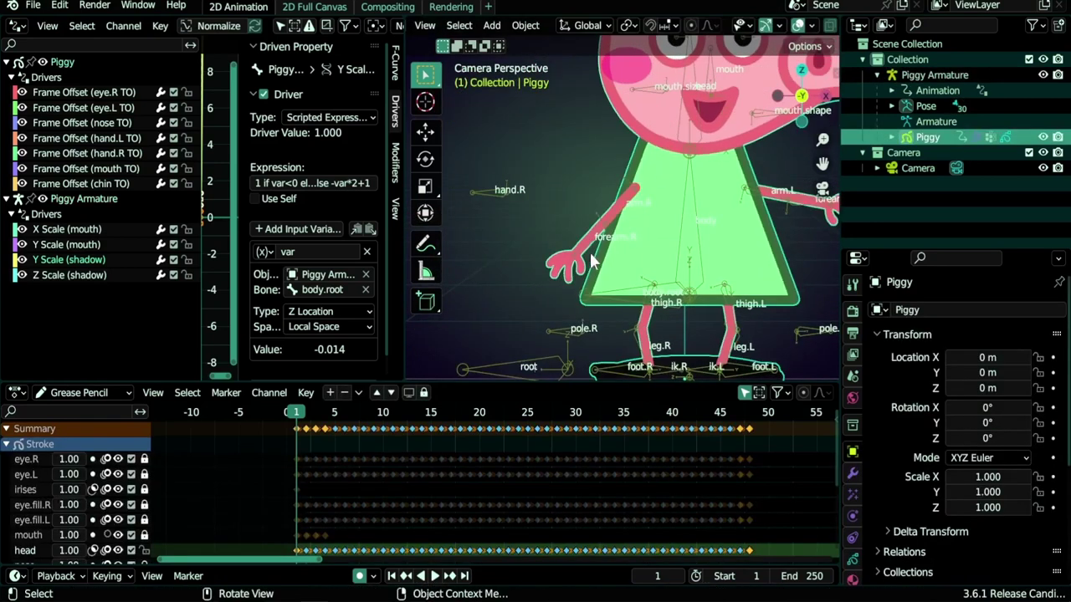
pyautogui.click(589, 241)
pyautogui.press('r')
pyautogui.click(570, 224)
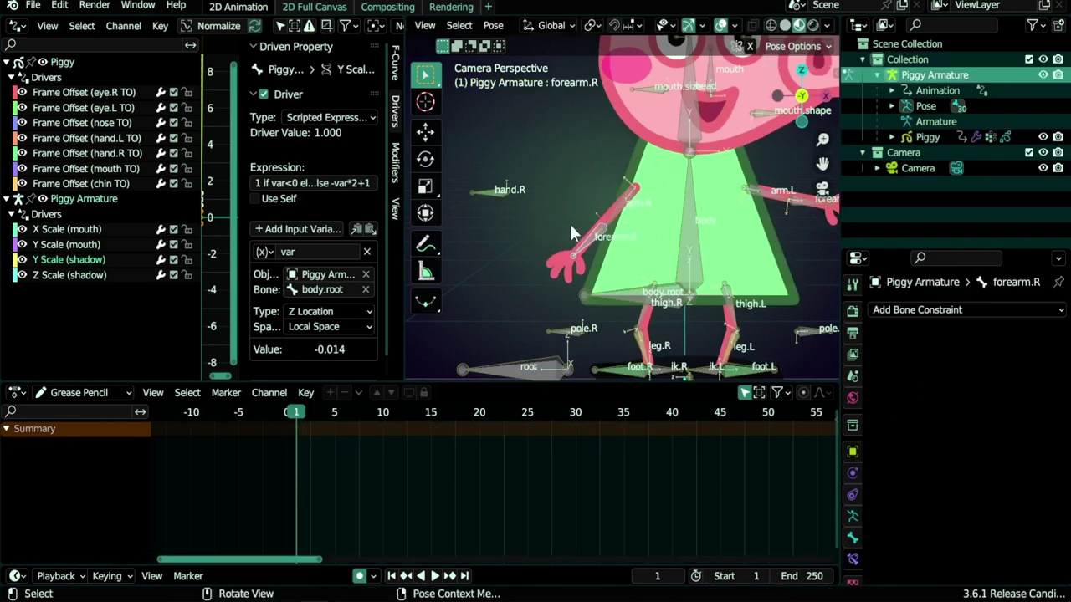
# Step: Test-move hand.R downward to cycle through the right hand drawings, and return it to its place
pyautogui.press('g')
pyautogui.click(504, 193)
pyautogui.click(504, 193)
pyautogui.press('g')
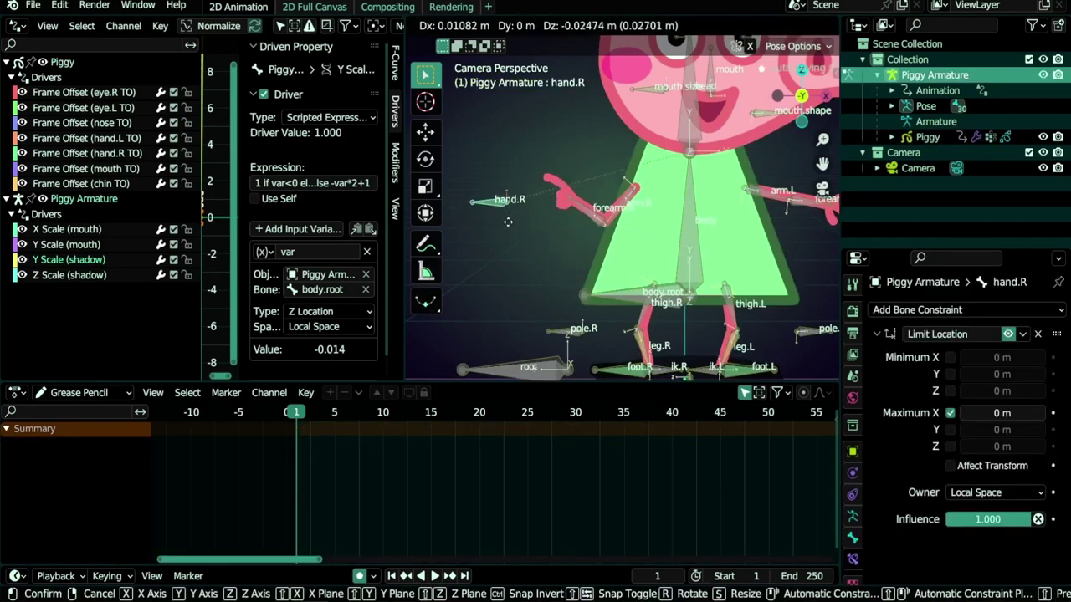
pyautogui.click(512, 226)
# Step: Shift the pole.L and pole.R bones slightly to bend both knees
pyautogui.scroll(-2, 683, 238)
pyautogui.click(708, 252)
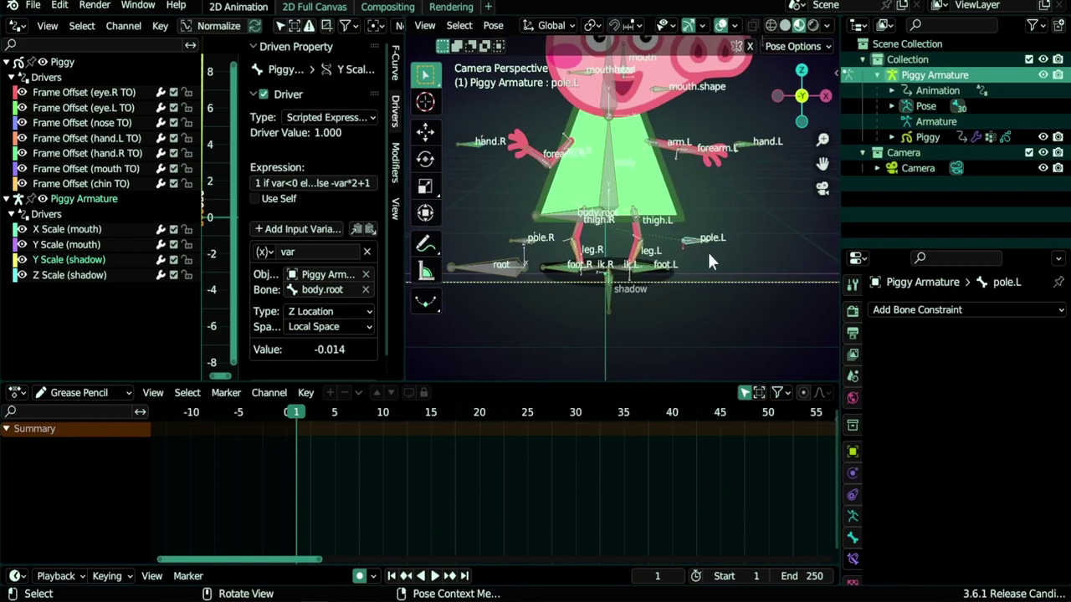
pyautogui.press('g')
pyautogui.click(711, 251)
pyautogui.click(540, 241)
pyautogui.press('g')
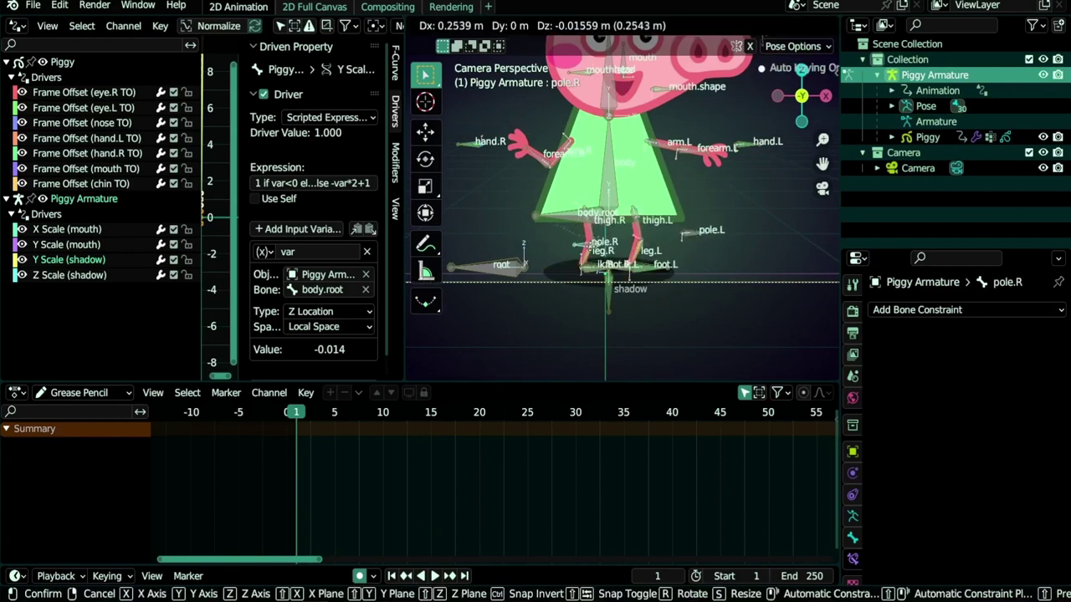
pyautogui.click(507, 271)
# Step: Test-move the root bone to check which parts of the rig follow it, and cancel
pyautogui.click(506, 270)
pyautogui.press('g')
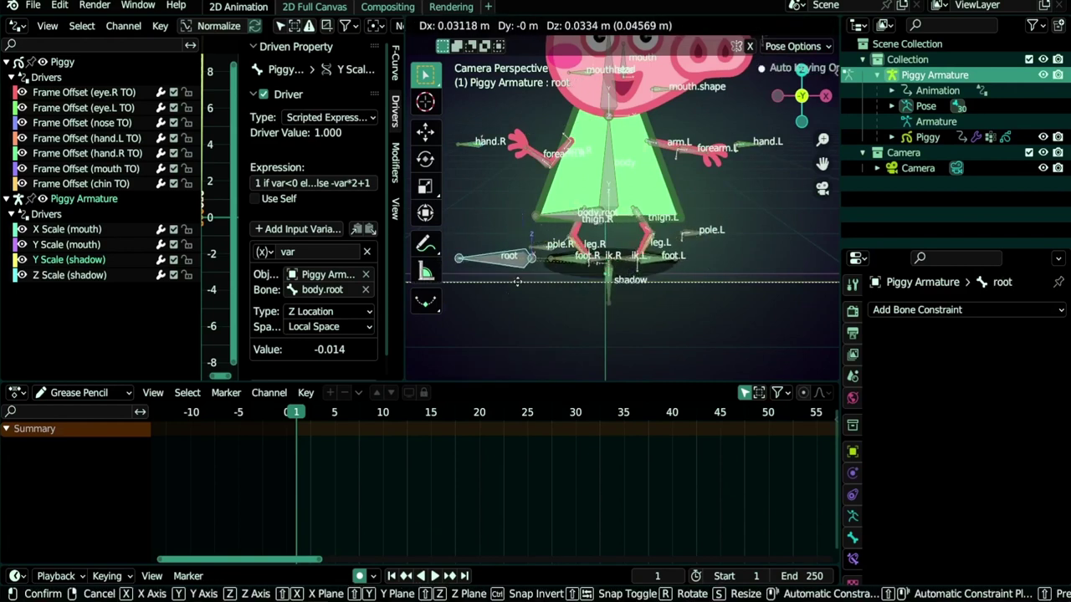
pyautogui.rightClick(518, 289)
# Step: Parent body.root to the root bone in Edit Mode, and test-move root in Pose Mode
pyautogui.click(574, 220)
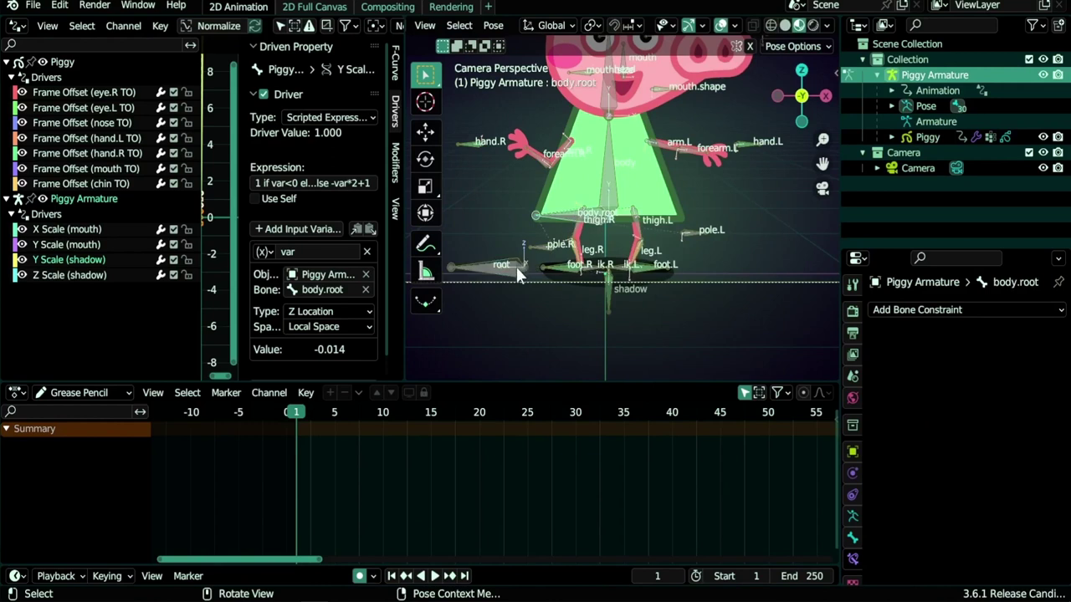
pyautogui.press('Tab')
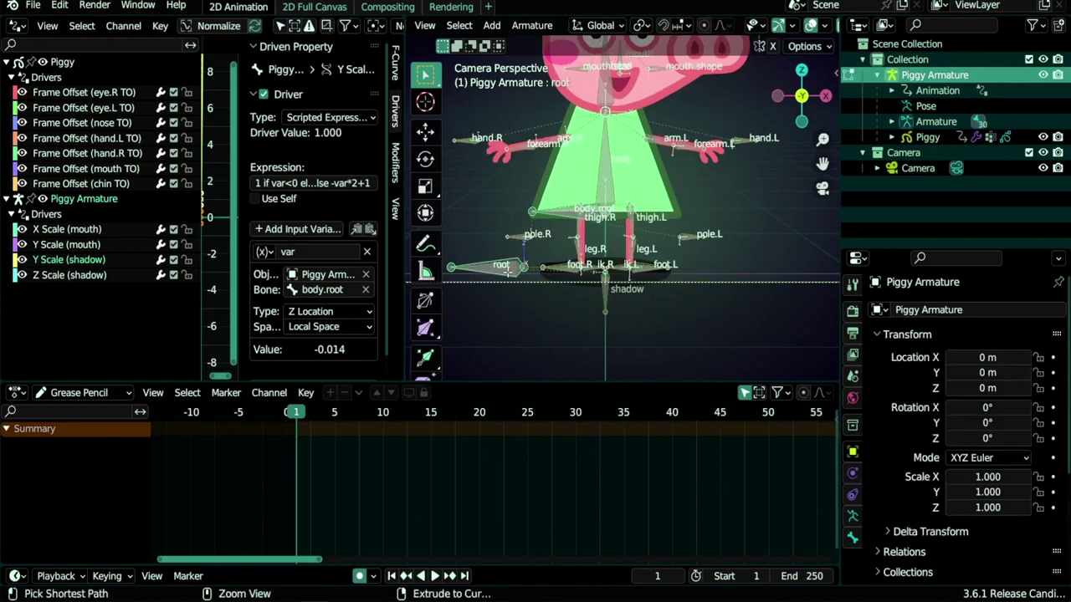
pyautogui.hotkey('ctrl', 'p')
pyautogui.click(451, 270)
pyautogui.press('Tab')
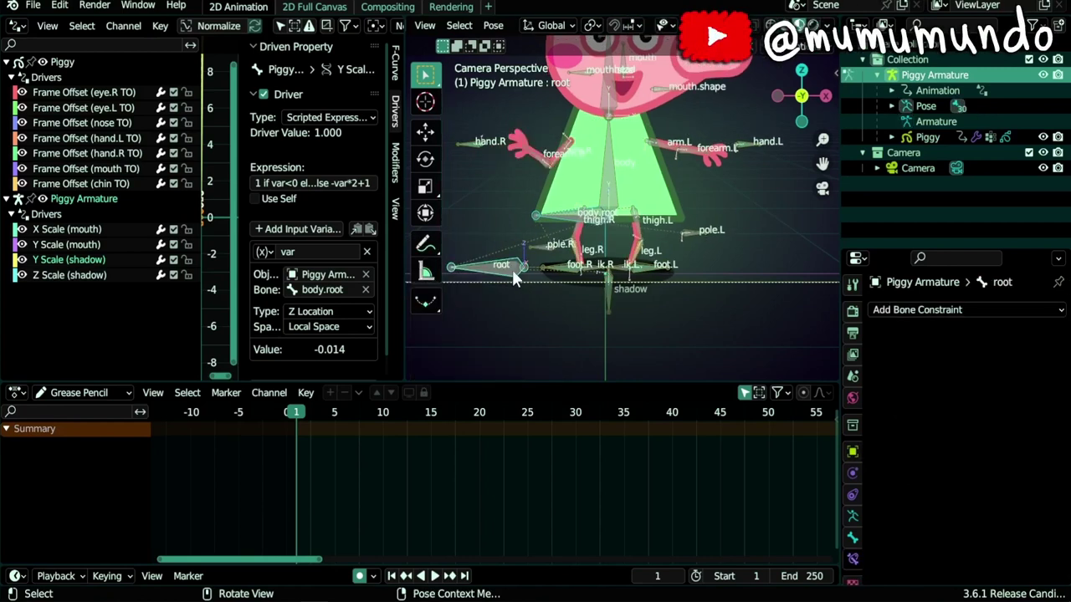
pyautogui.press('g')
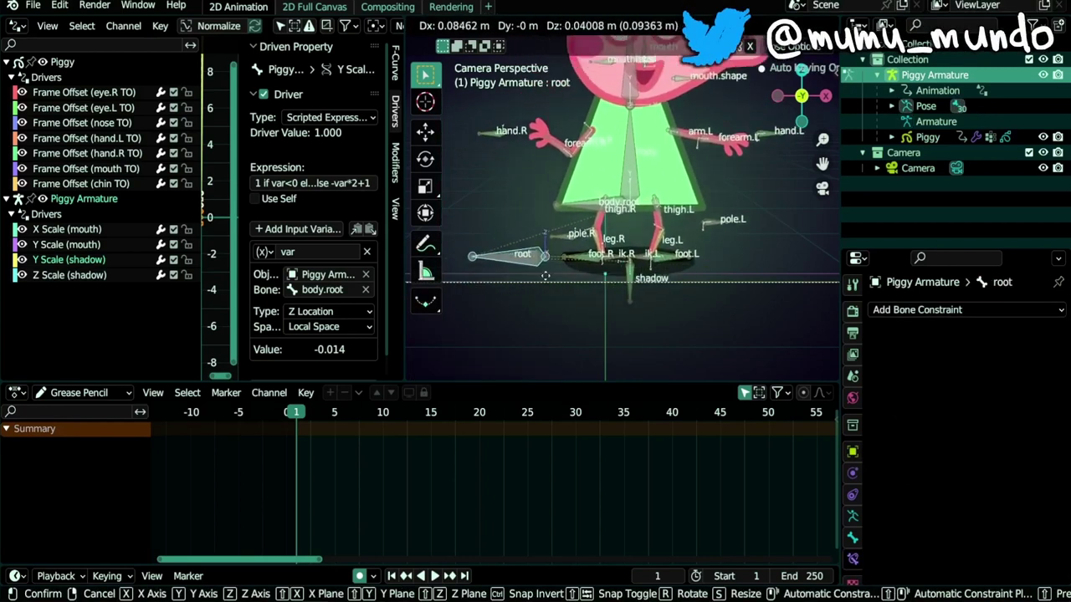
pyautogui.rightClick(520, 298)
# Step: Test-rotate the body bone to check how the upper body tilts, and cancel
pyautogui.keyDown('shift'); pyautogui.moveTo(609, 210); pyautogui.dragTo(610, 272, button='middle'); pyautogui.keyUp('shift')
pyautogui.click(611, 272)
pyautogui.press('r')
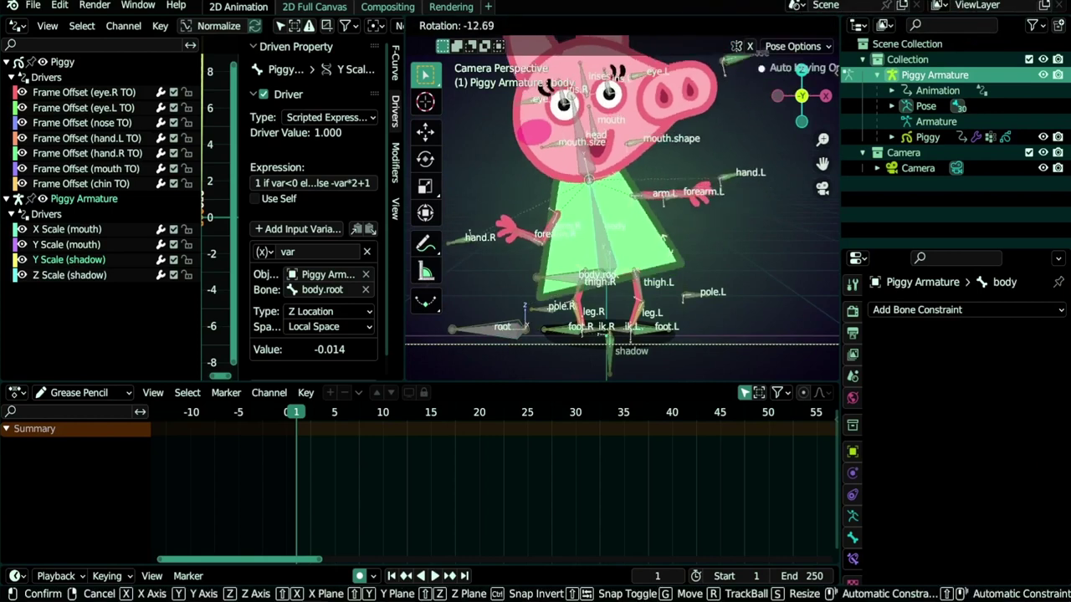
pyautogui.press('Escape')
# Step: Select the head bone, and test-move the irises bone to shift both pupils, cancelling the move
pyautogui.scroll(3, 644, 184)
pyautogui.keyDown('shift'); pyautogui.moveTo(643, 184); pyautogui.dragTo(649, 293, button='middle'); pyautogui.keyUp('shift')
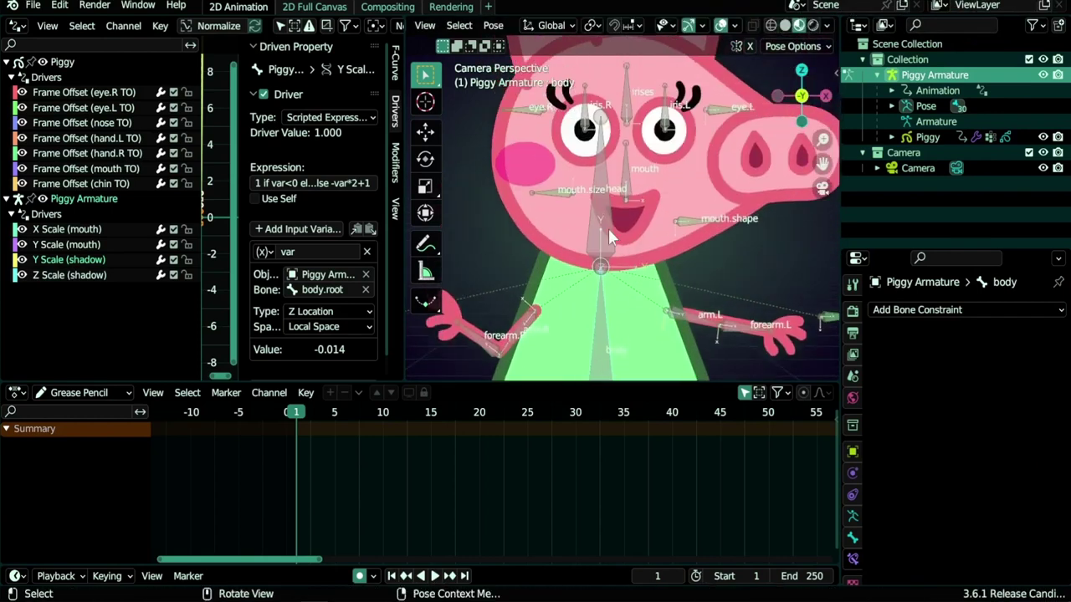
pyautogui.click(608, 229)
pyautogui.scroll(-2, 648, 254)
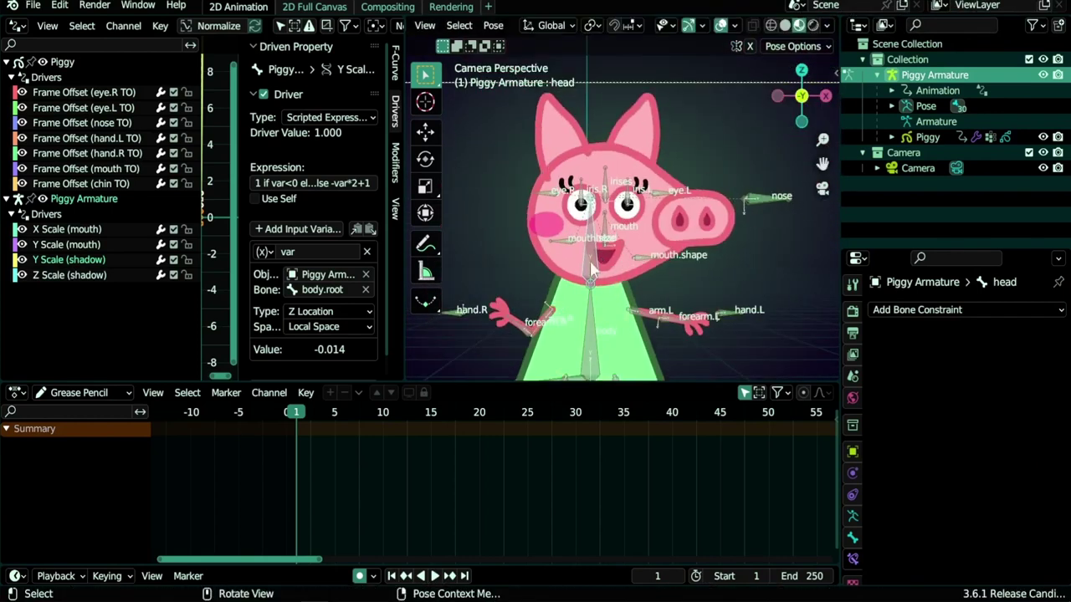
pyautogui.scroll(2, 625, 275)
pyautogui.click(591, 207)
pyautogui.press('g')
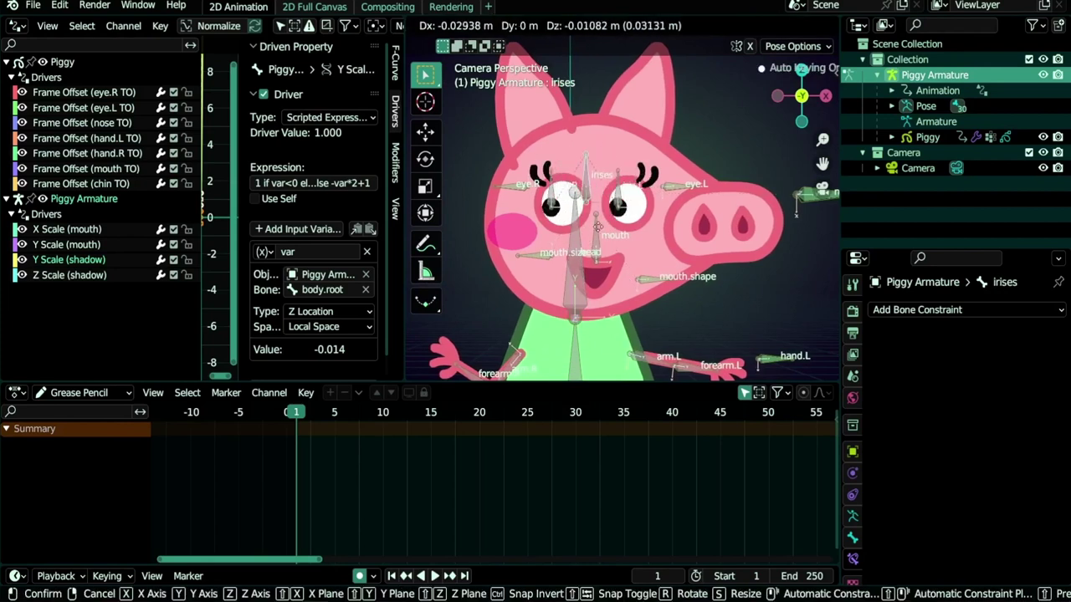
pyautogui.rightClick(595, 223)
# Step: Test-move eye.R and eye.L one after the other to check the eyelids, cancelling both moves
pyautogui.click(517, 191)
pyautogui.press('g')
pyautogui.rightClick(625, 197)
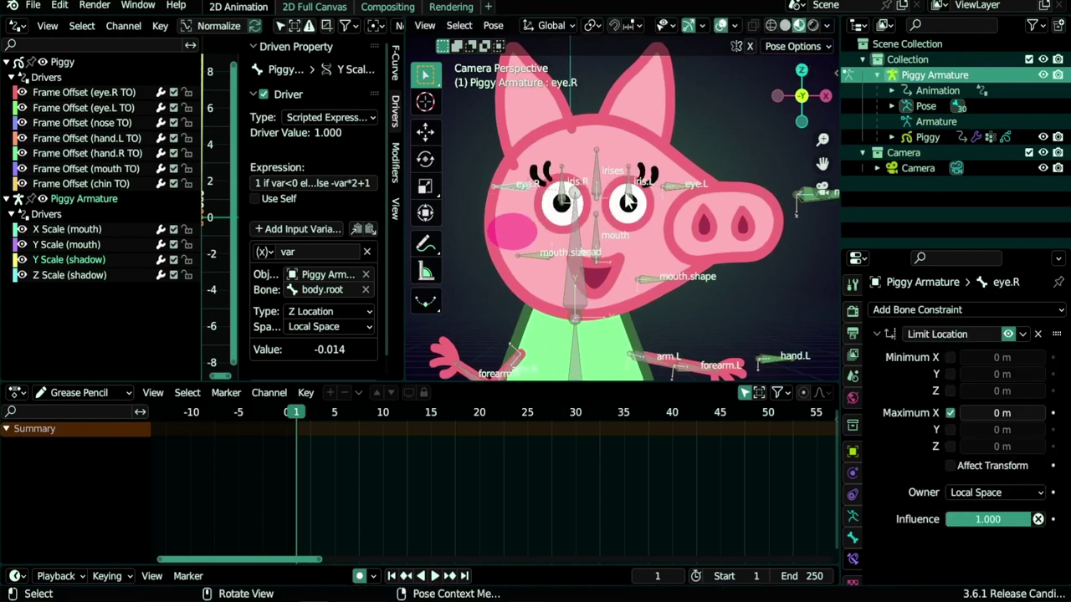
pyautogui.click(680, 192)
pyautogui.press('g')
pyautogui.press('Escape')
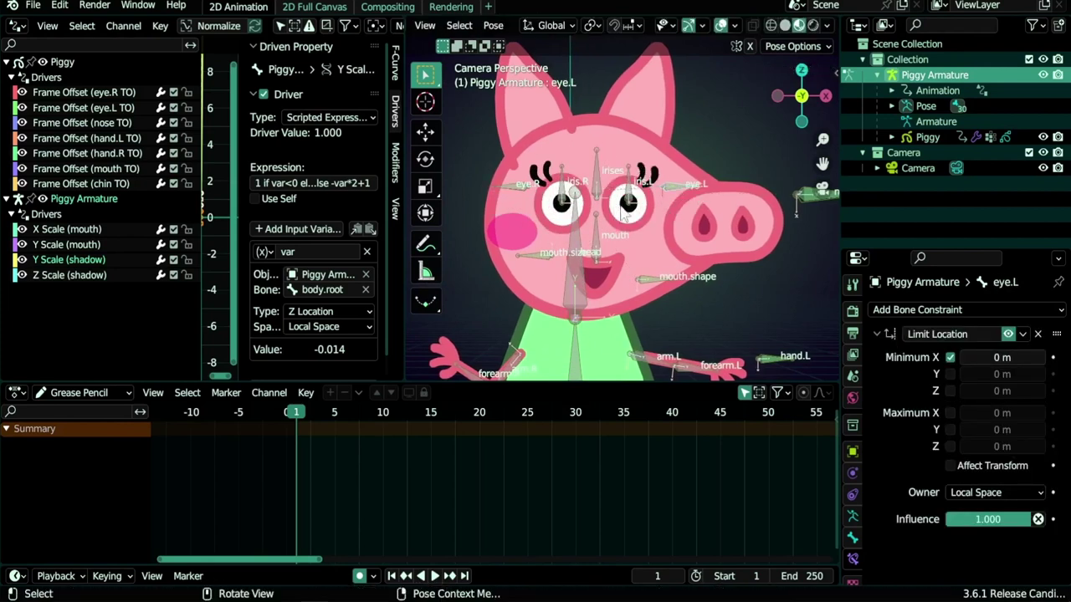
# Step: Enable X-axis mirroring for posing and test it by moving eye.L, cancelling the move
pyautogui.click(751, 46)
pyautogui.press('g')
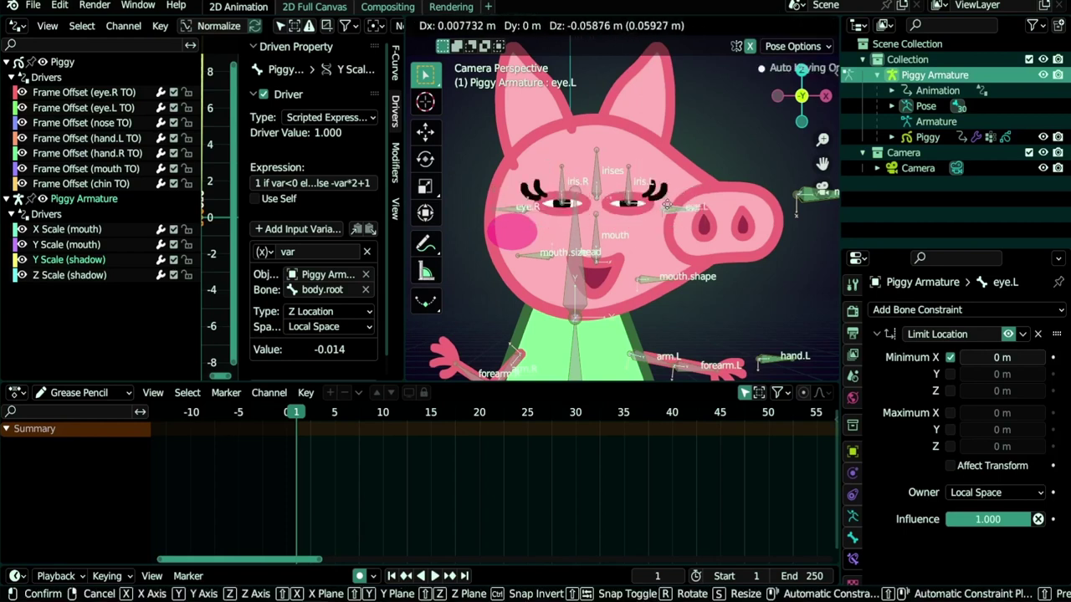
pyautogui.rightClick(669, 191)
# Step: Test-rotate arm.L with X-axis mirroring on, and cancel
pyautogui.scroll(-2, 668, 251)
pyautogui.keyDown('shift'); pyautogui.moveTo(668, 277); pyautogui.dragTo(661, 231, button='middle'); pyautogui.keyUp('shift')
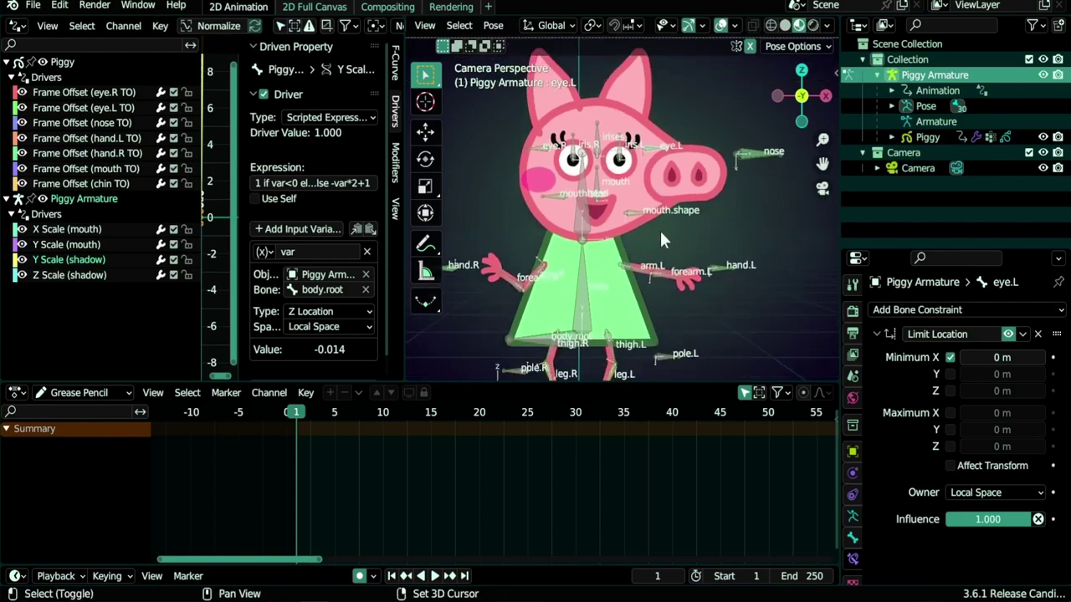
pyautogui.click(638, 269)
pyautogui.press('r')
pyautogui.rightClick(663, 298)
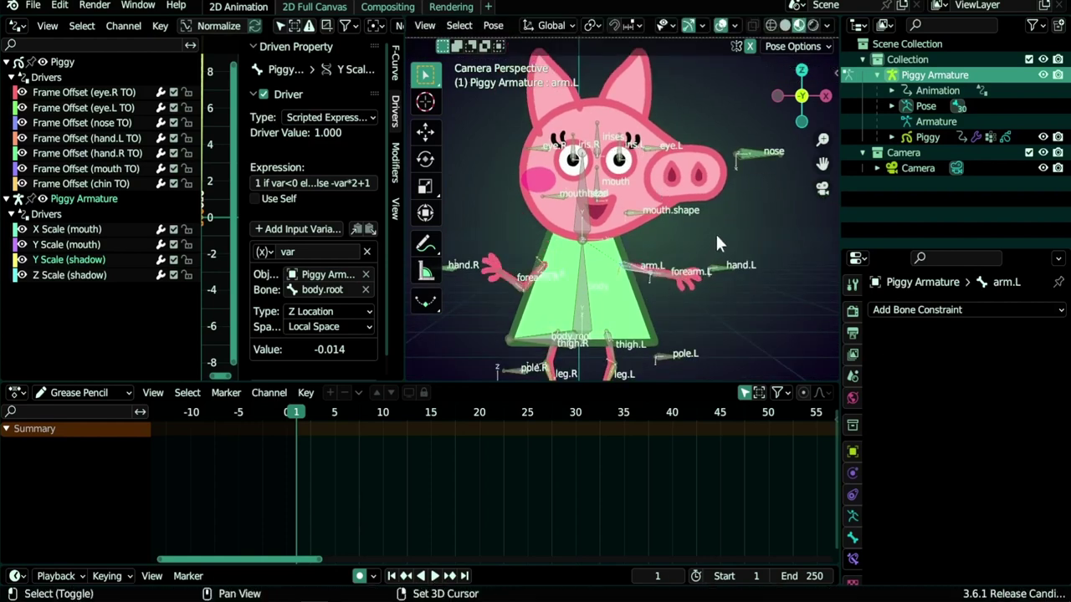
# Step: Test-move the nose bone to check the snout drawings, and cancel
pyautogui.keyDown('shift'); pyautogui.moveTo(717, 243); pyautogui.dragTo(670, 273, button='middle'); pyautogui.keyUp('shift')
pyautogui.click(705, 185)
pyautogui.press('g')
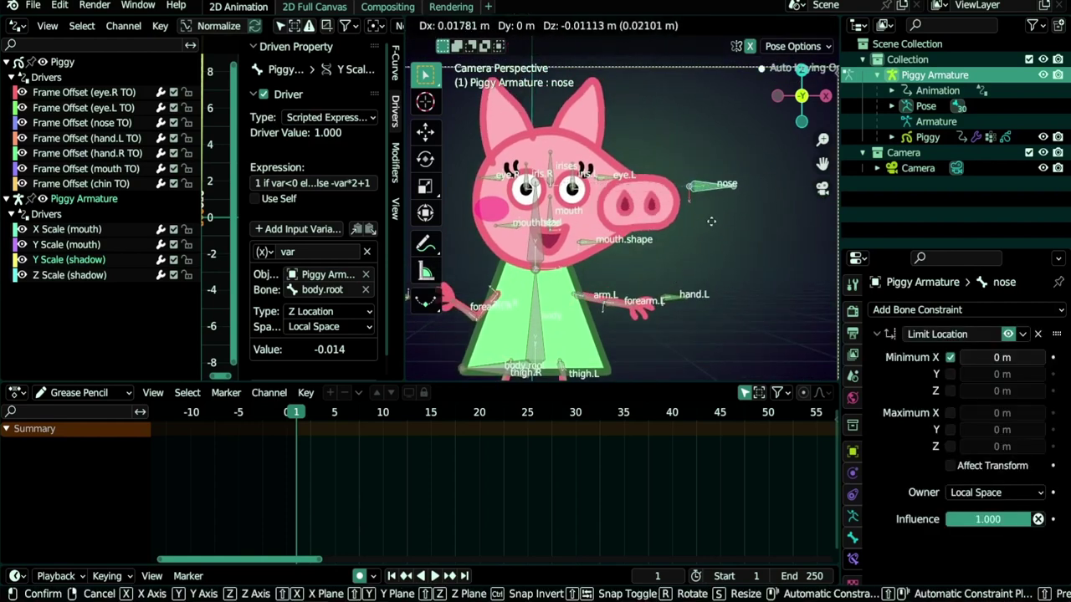
pyautogui.rightClick(716, 234)
# Step: Move mouth.size up past its constraint limit and test-move it back down, comparing its X location with the limits
pyautogui.click(515, 229)
pyautogui.scroll(5, 516, 237)
pyautogui.keyDown('shift'); pyautogui.moveTo(513, 229); pyautogui.dragTo(547, 221, button='middle'); pyautogui.keyUp('shift')
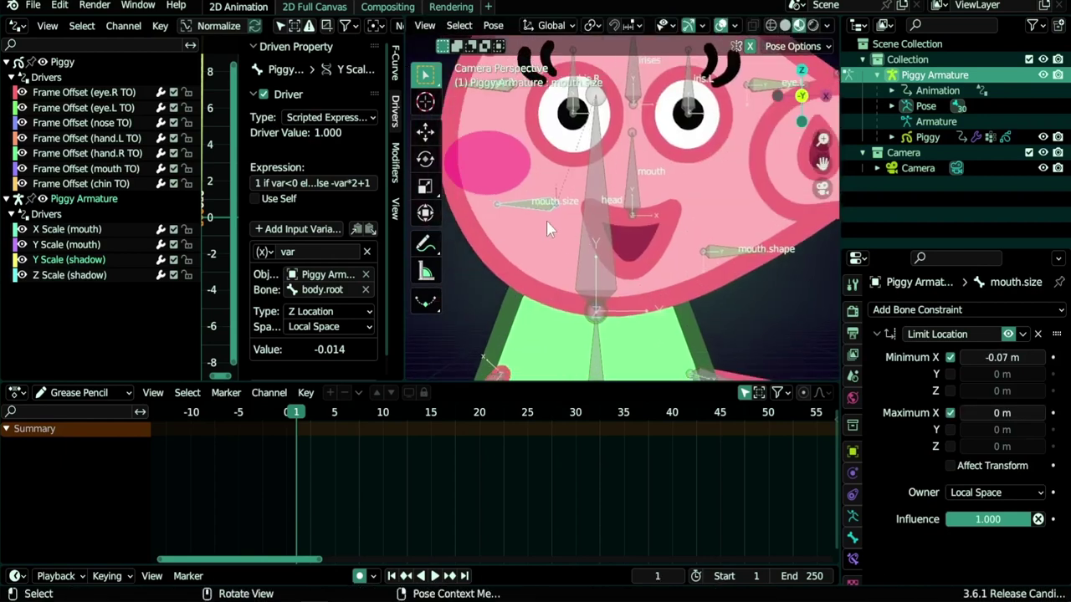
pyautogui.press('g')
pyautogui.click(547, 229)
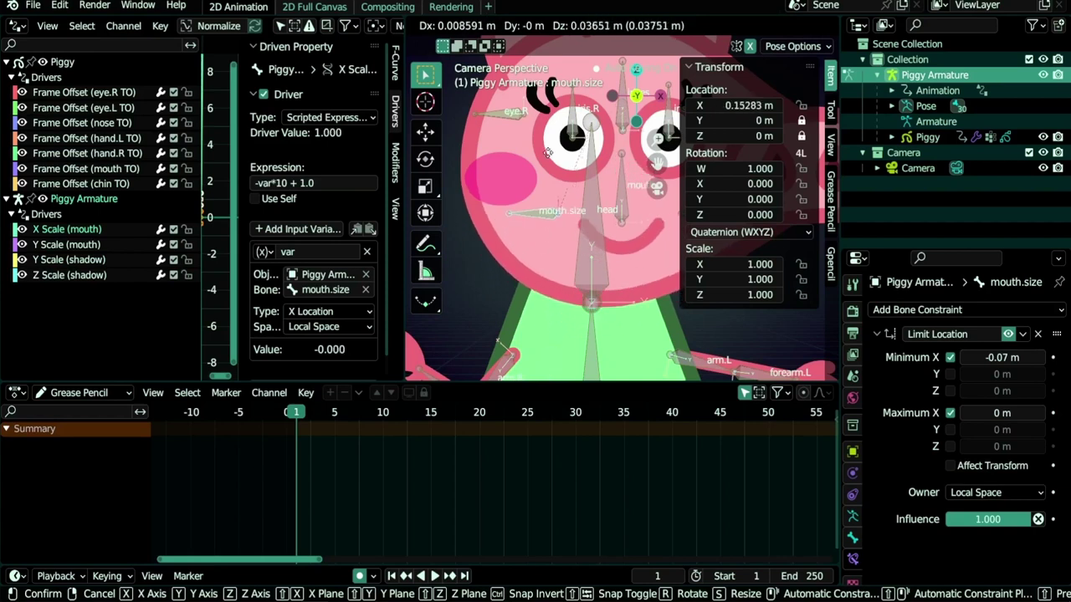
pyautogui.click(551, 165)
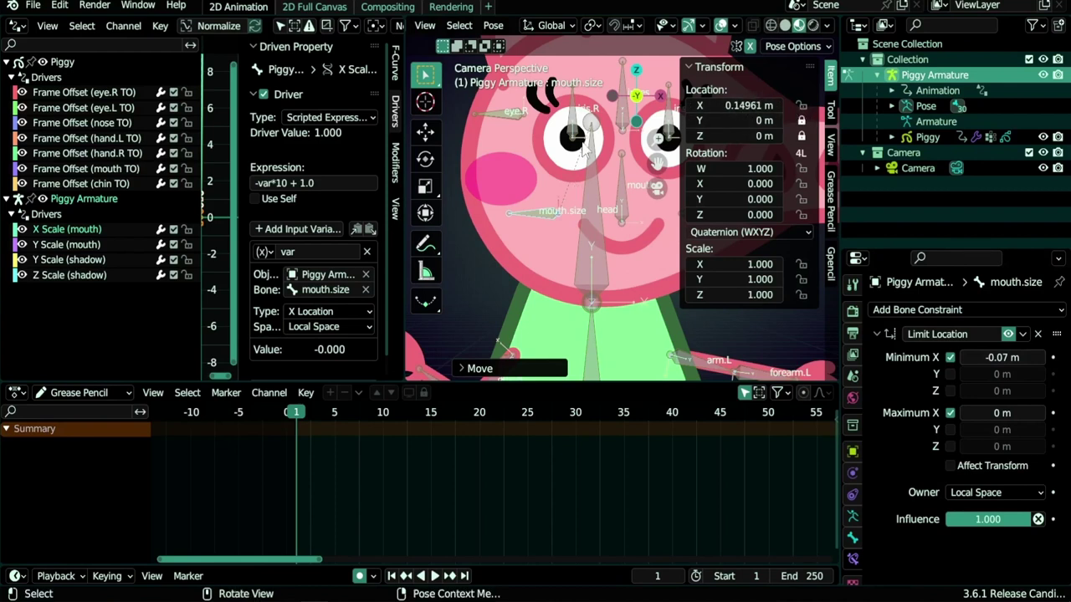
pyautogui.press('g')
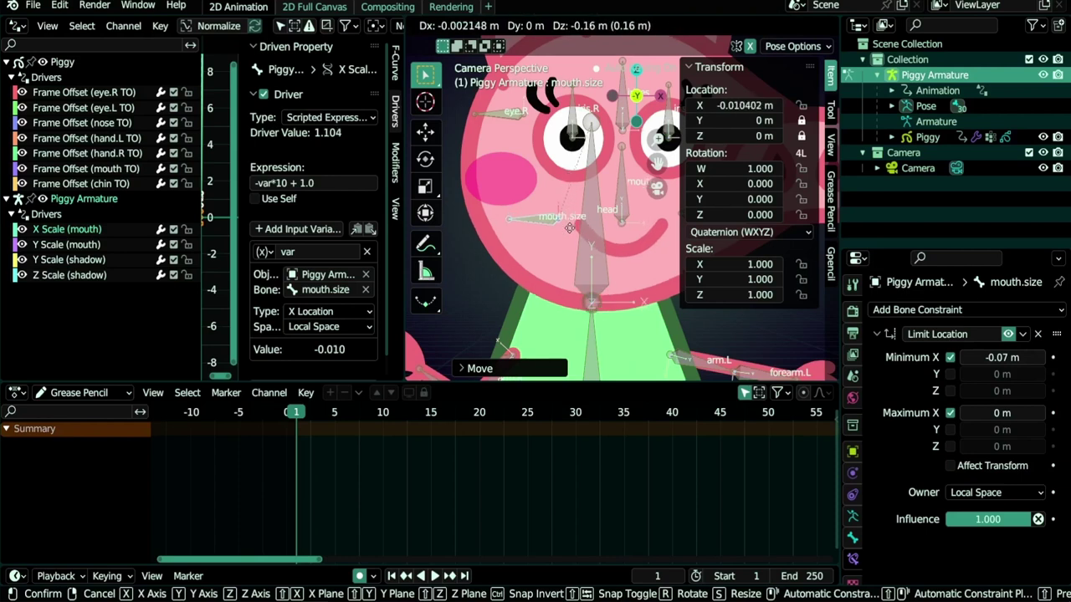
pyautogui.rightClick(572, 141)
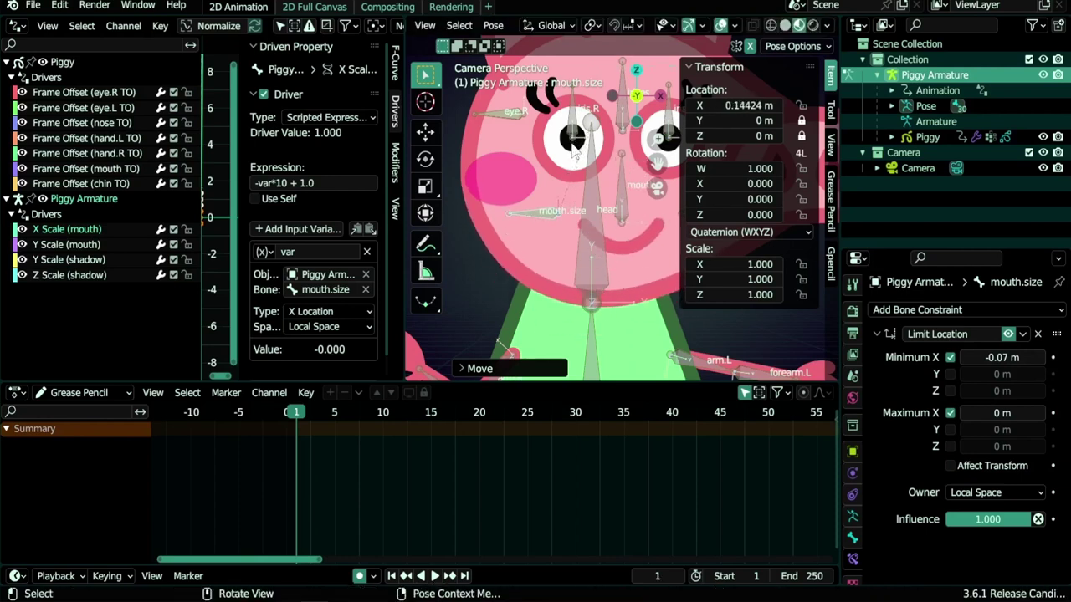
# Step: Enable Affect Transform on mouth.size's Limit Location constraint and reset the bone's X location to 0 m
pyautogui.click(949, 465)
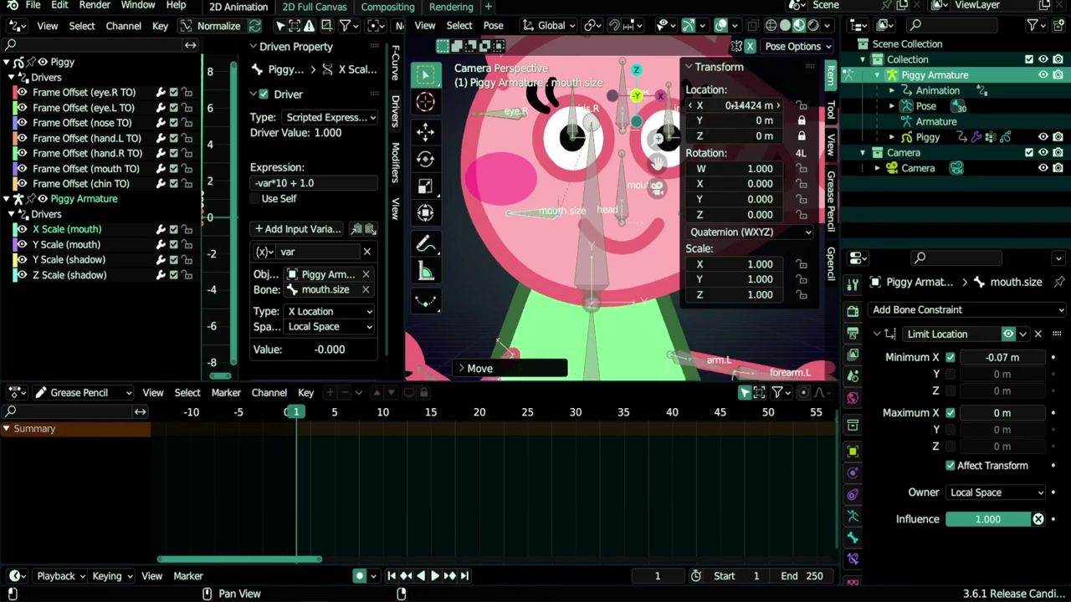
pyautogui.click(740, 106)
pyautogui.press('Return')
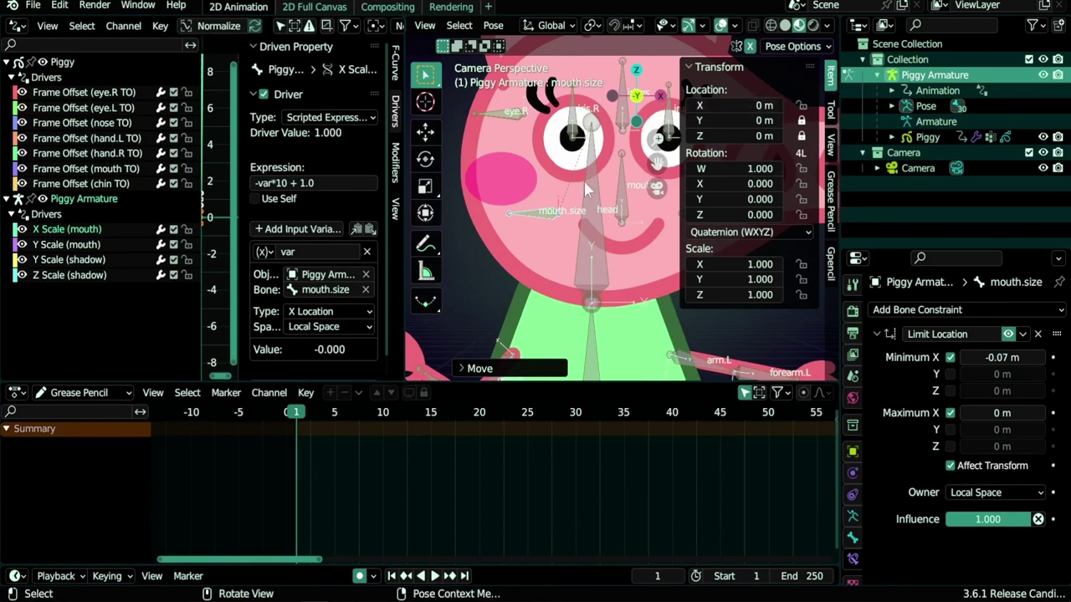
# Step: Test-move mouth.size up and down to check that its X location respects the constraint limits
pyautogui.press('g')
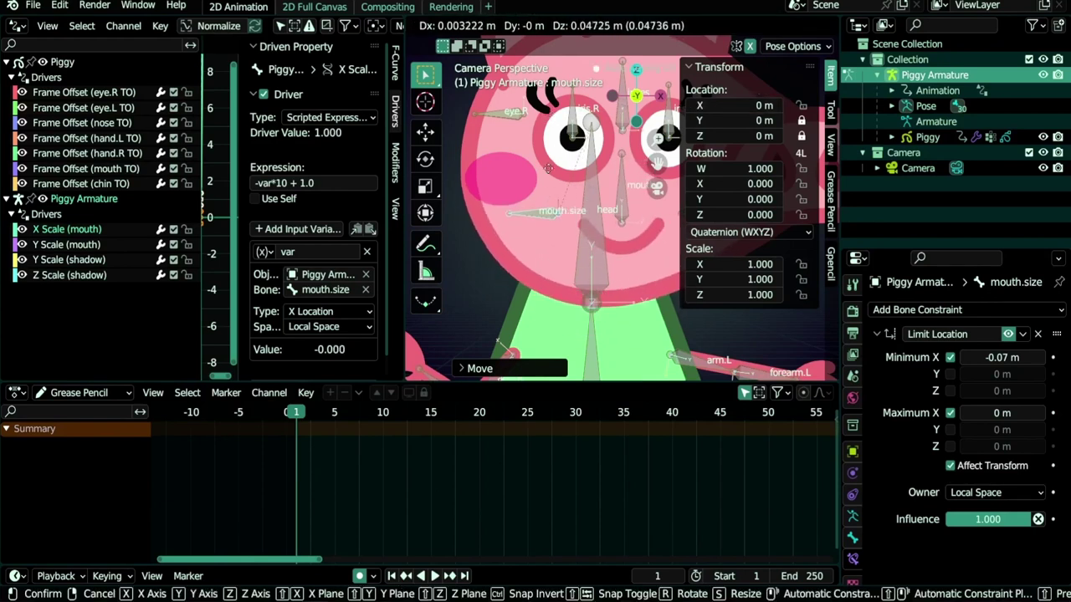
pyautogui.click(548, 80)
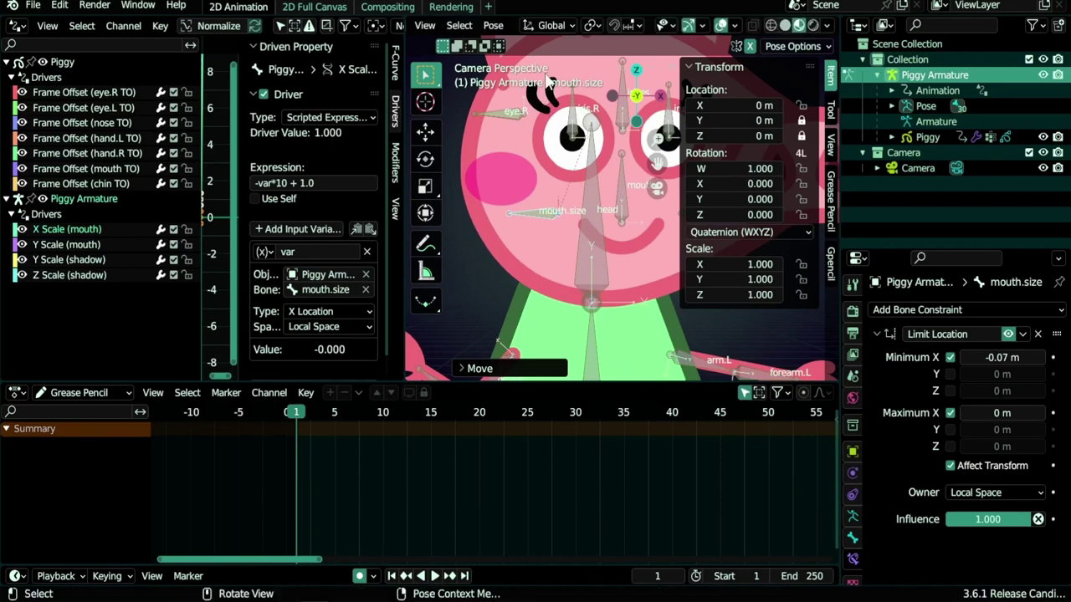
pyautogui.press('g')
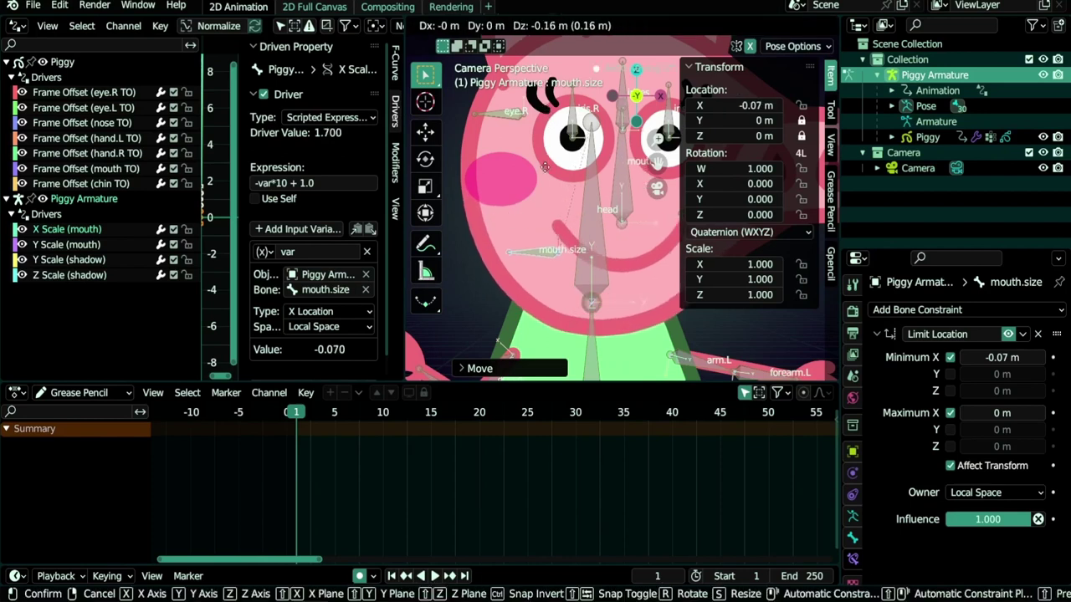